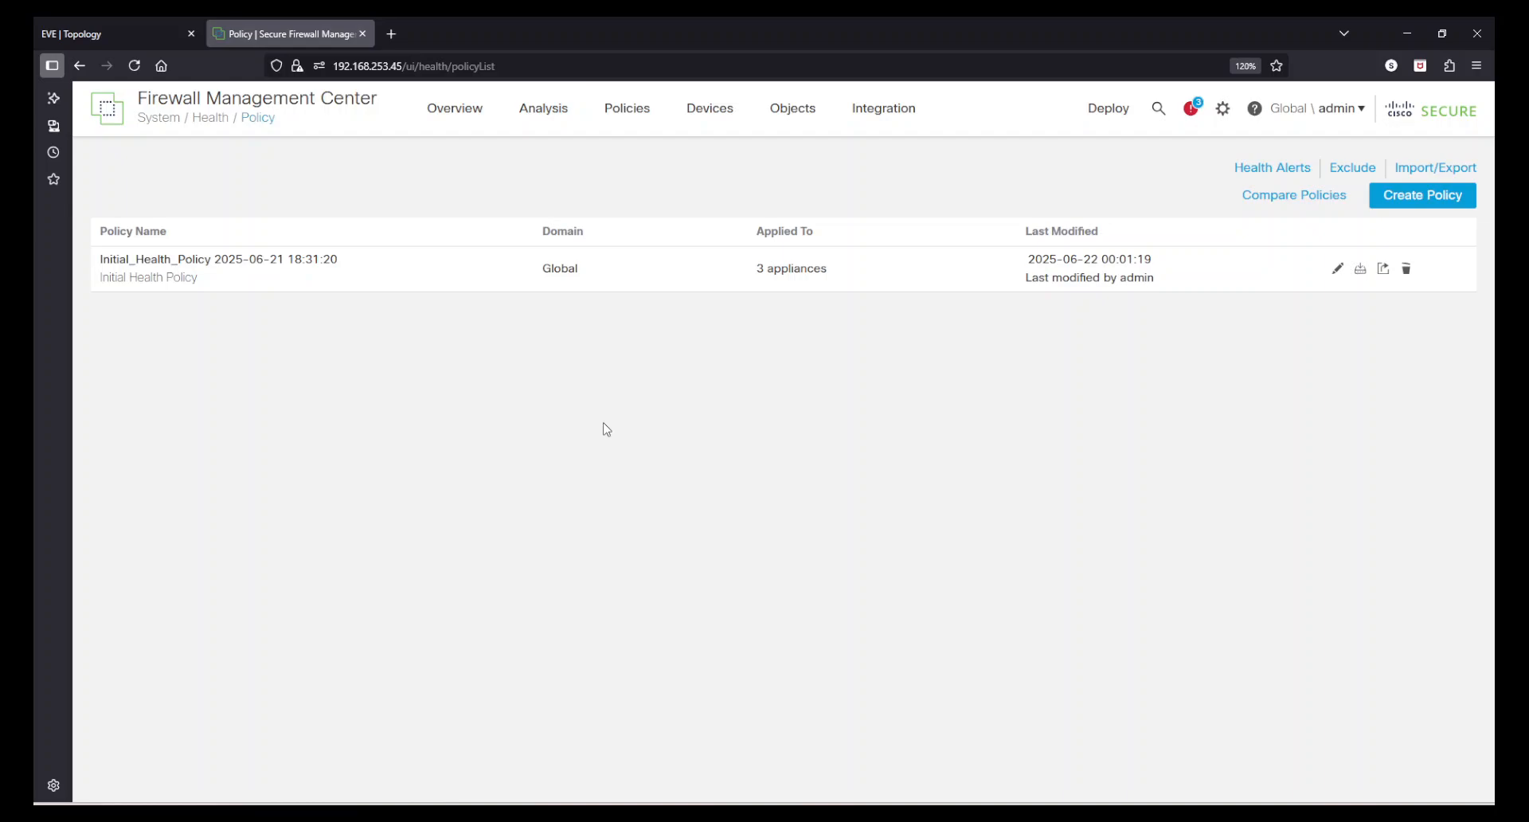
pyautogui.click(1432, 199)
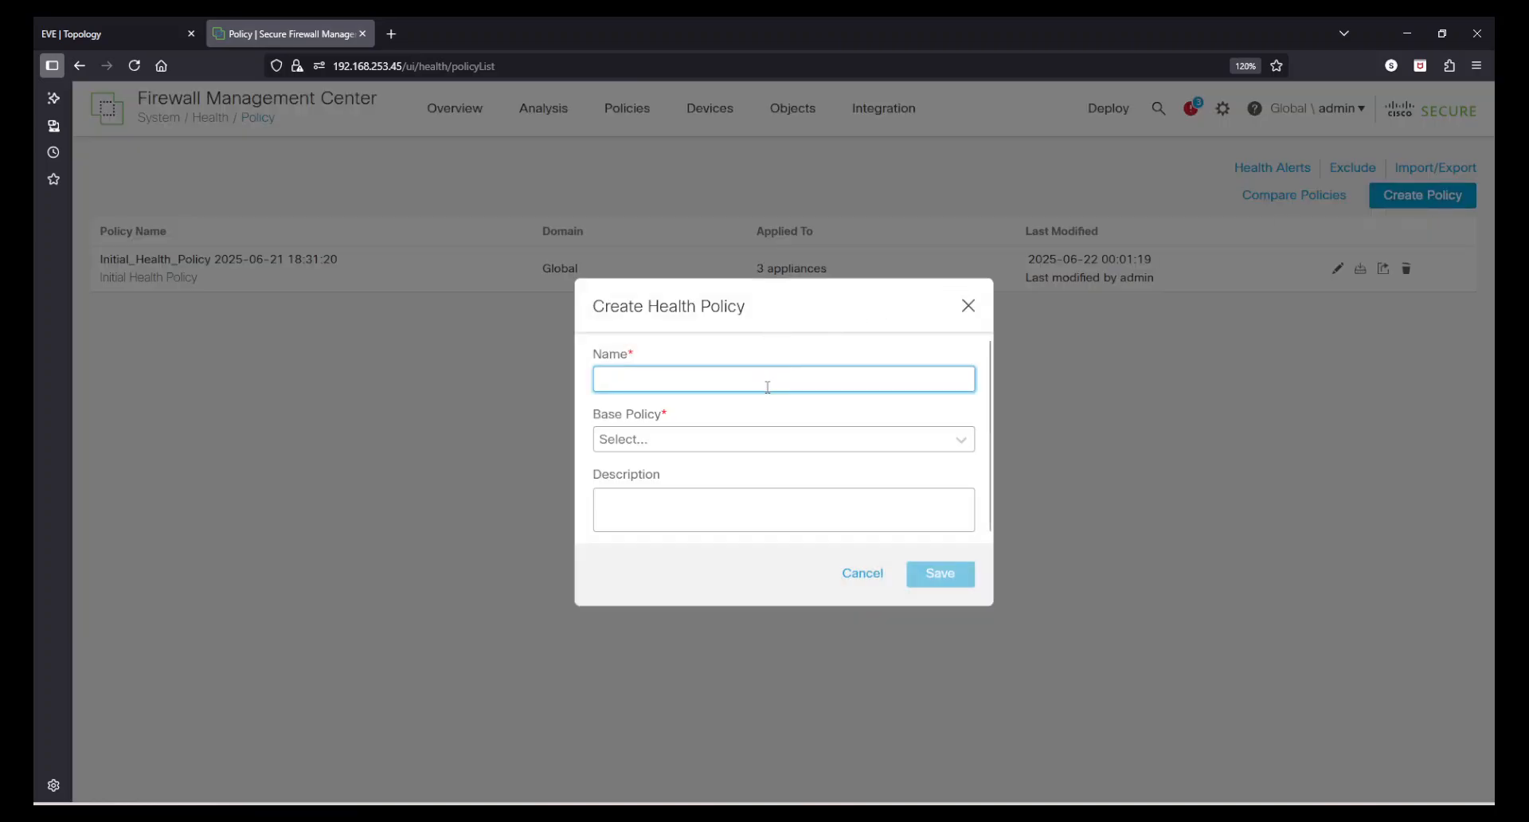
pyautogui.write('RoutedFTD_Heal')
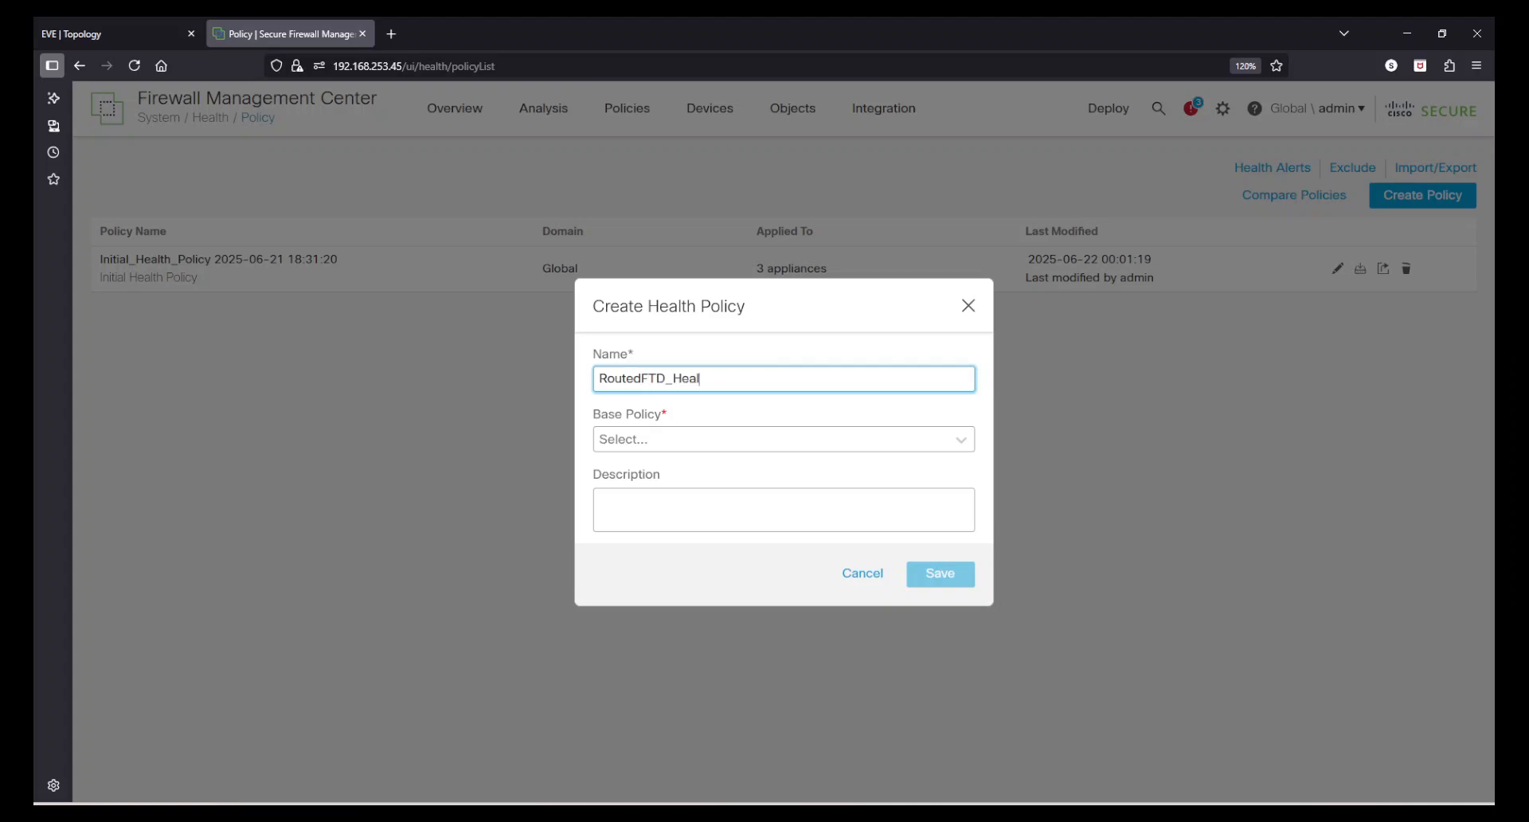
pyautogui.write('th_Policy')
pyautogui.click(612, 448)
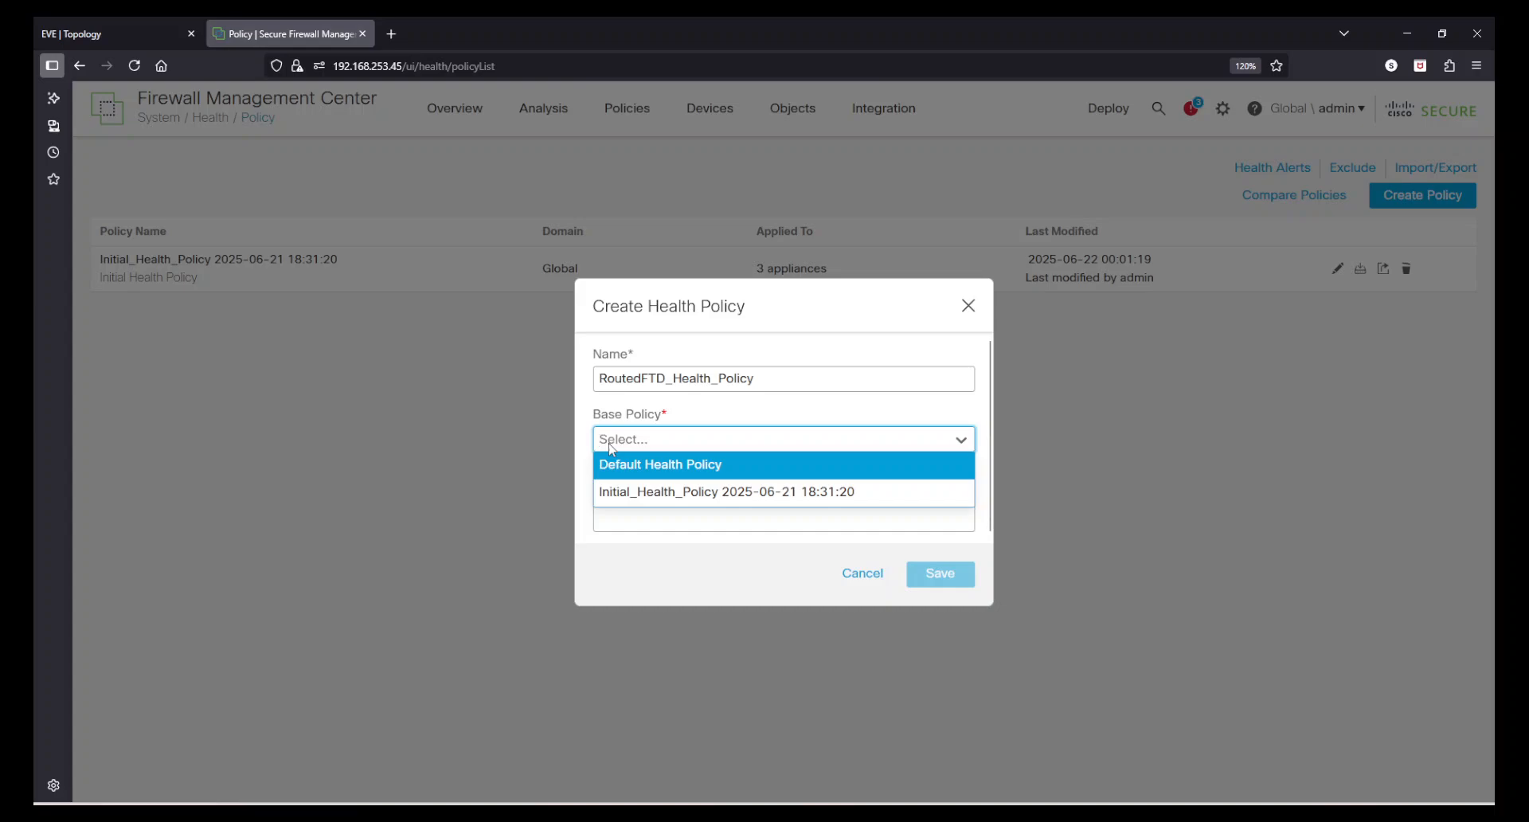
pyautogui.click(661, 500)
pyautogui.click(646, 502)
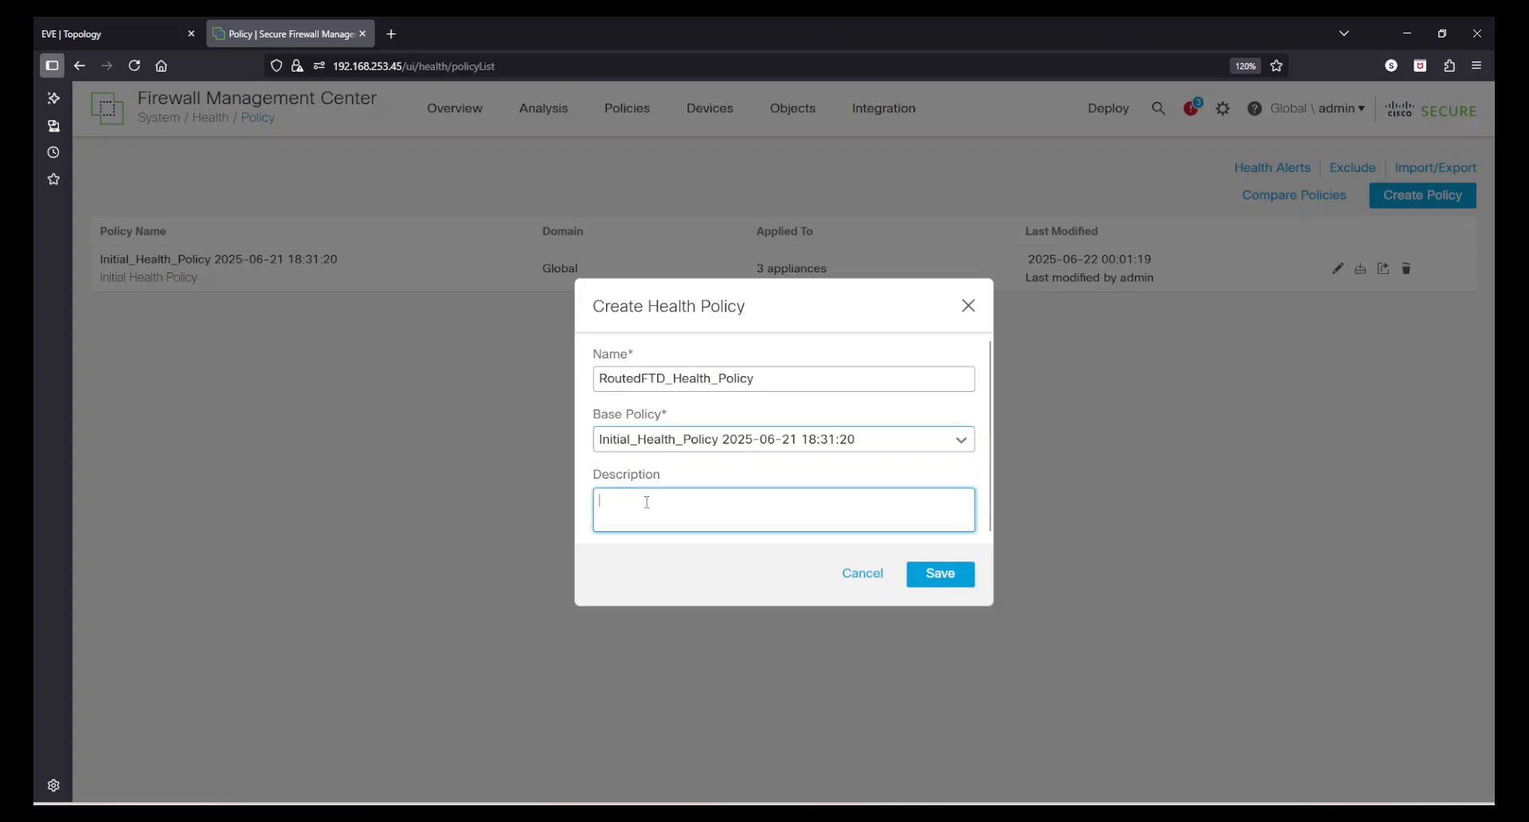
pyautogui.click(930, 573)
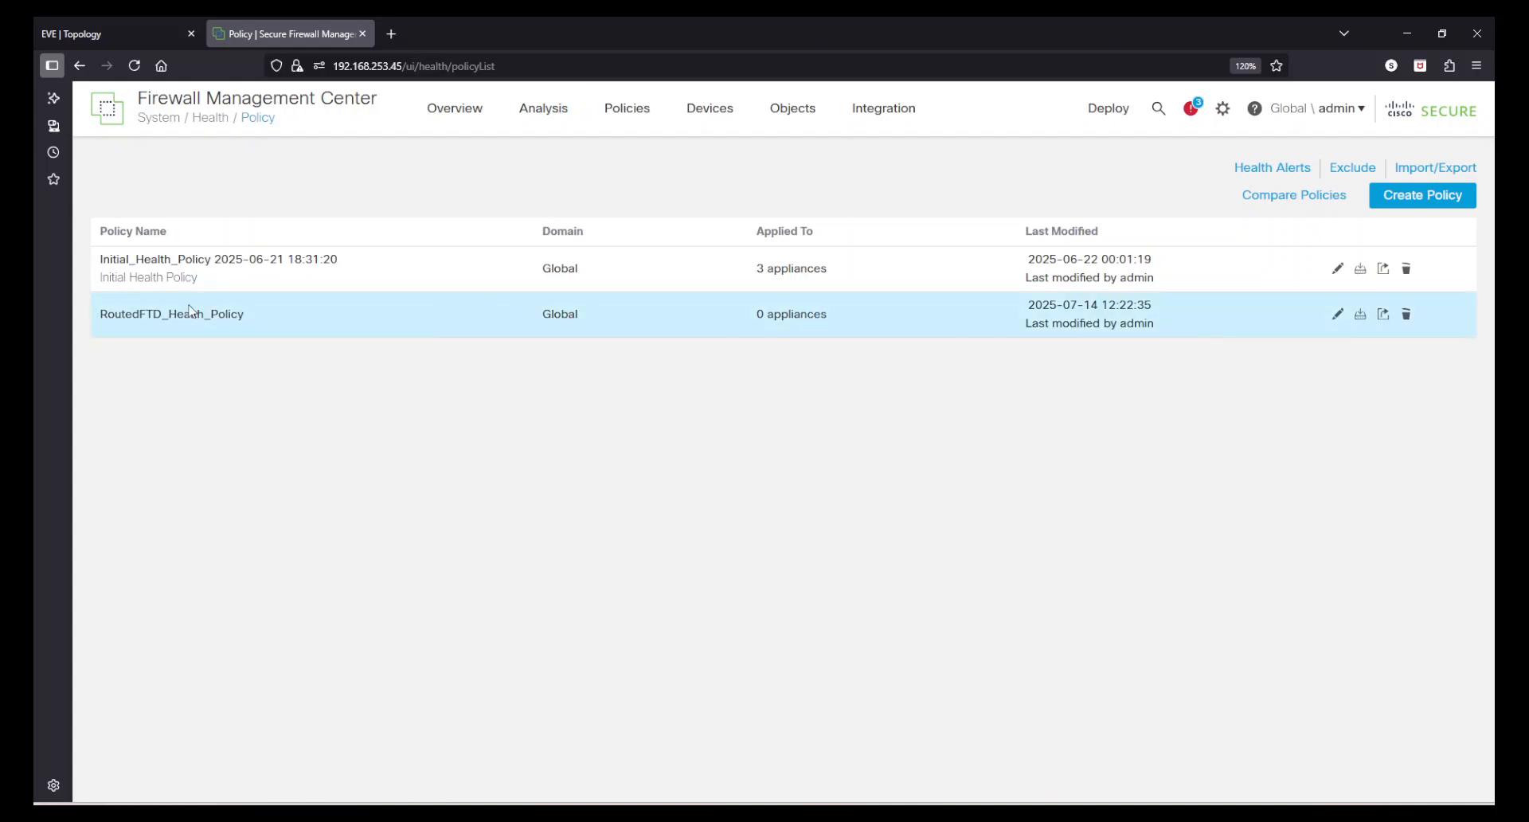
# Step: Open RoutedFTD_Health_Policy for editing and look over its health modules
pyautogui.moveTo(249, 317); pyautogui.dragTo(80, 319)
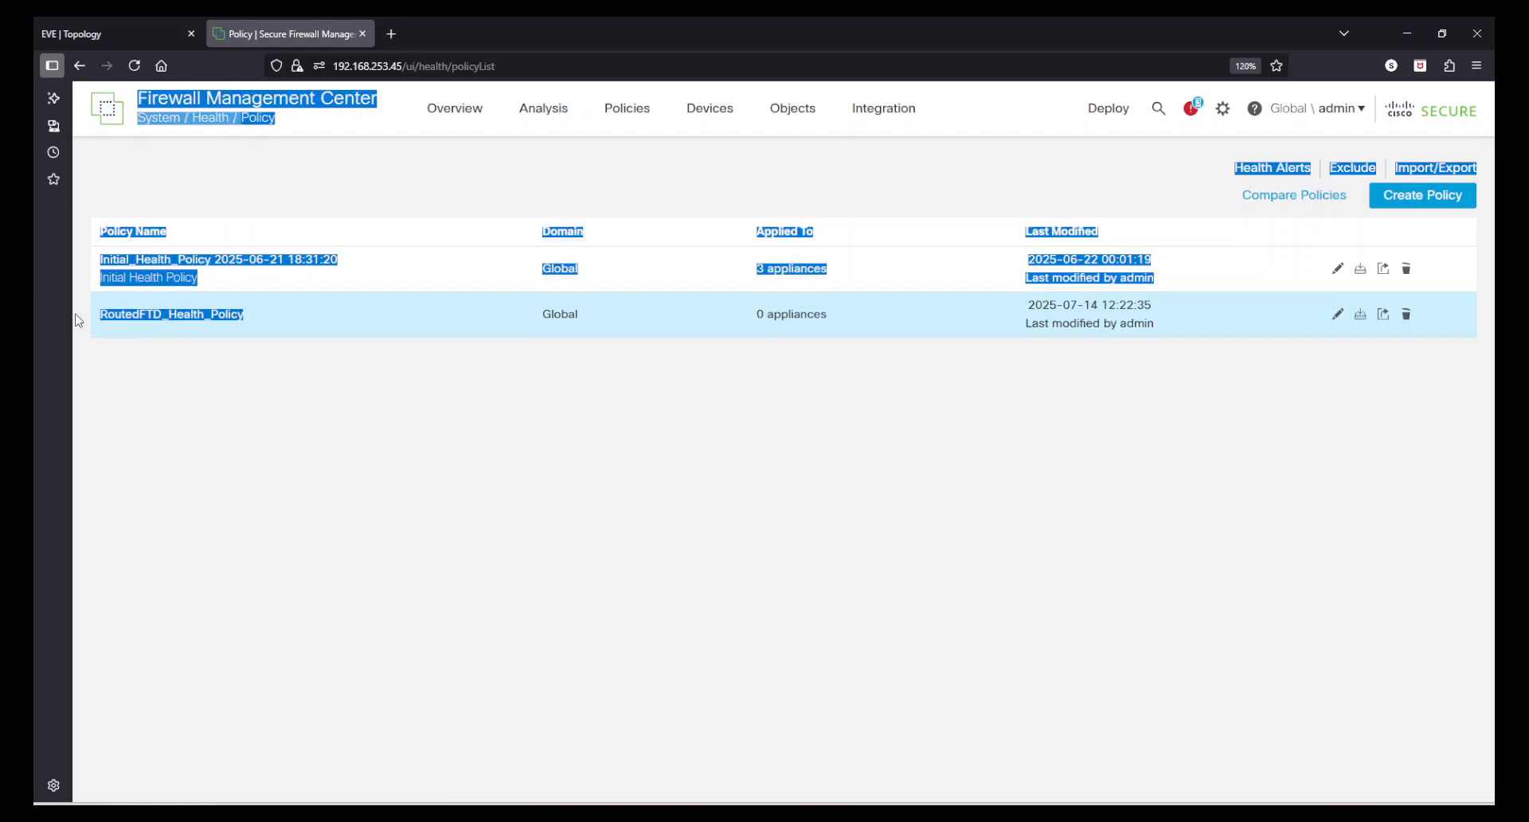
pyautogui.click(339, 420)
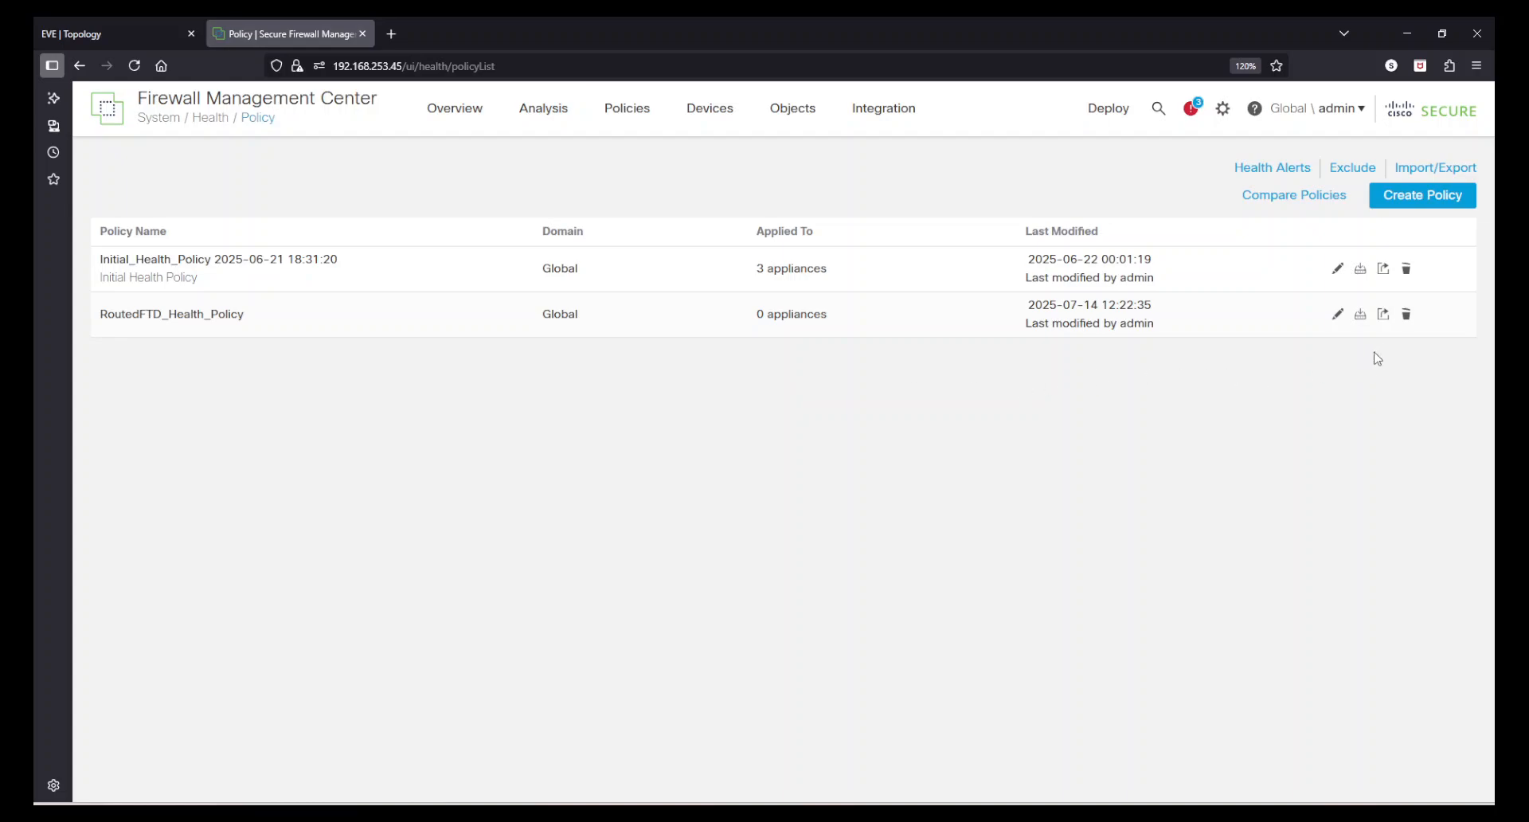
pyautogui.click(1336, 317)
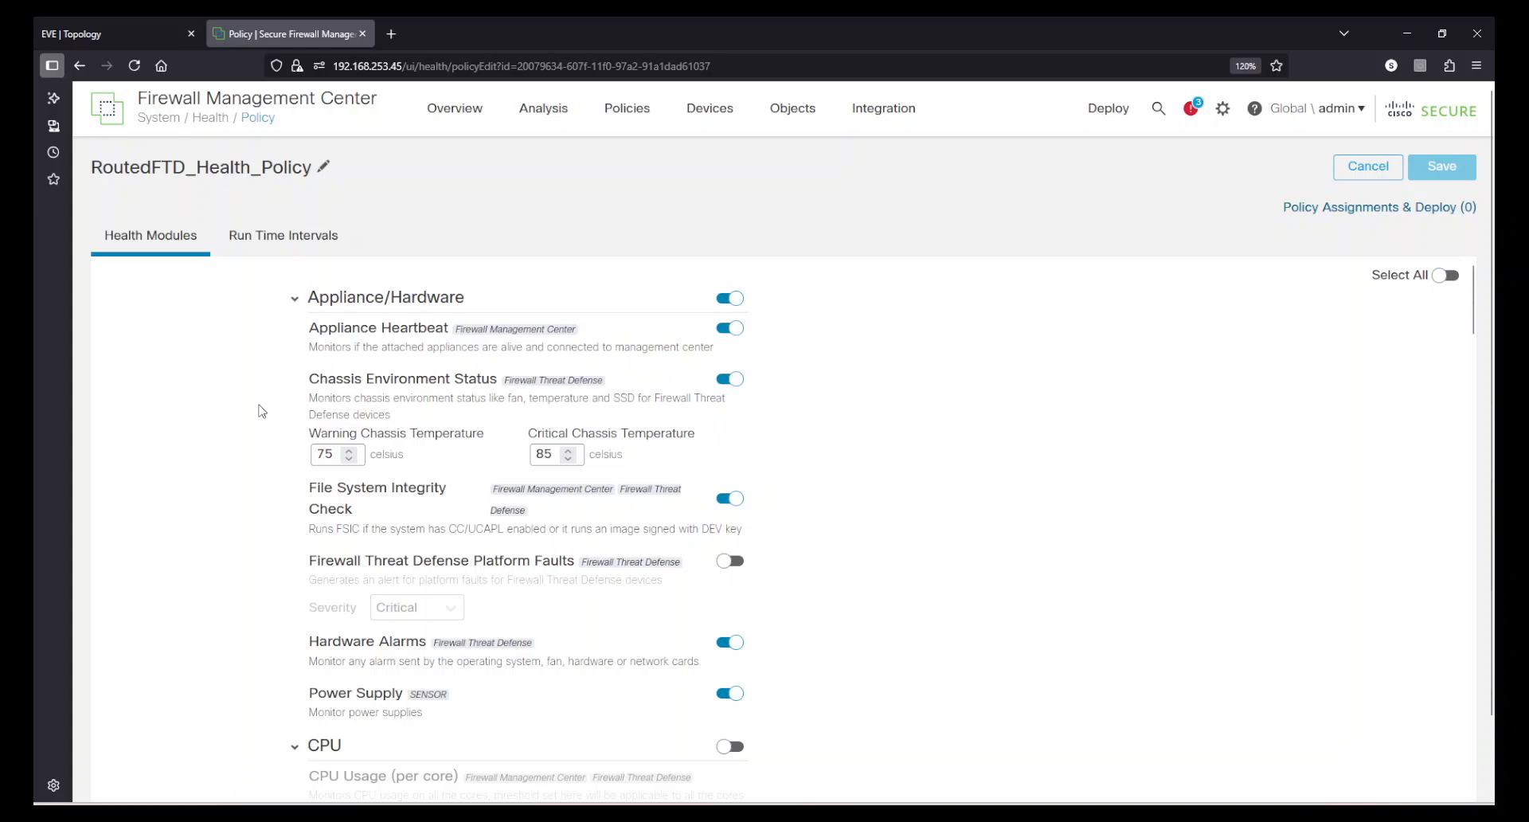
pyautogui.scroll(-10, 261, 411)
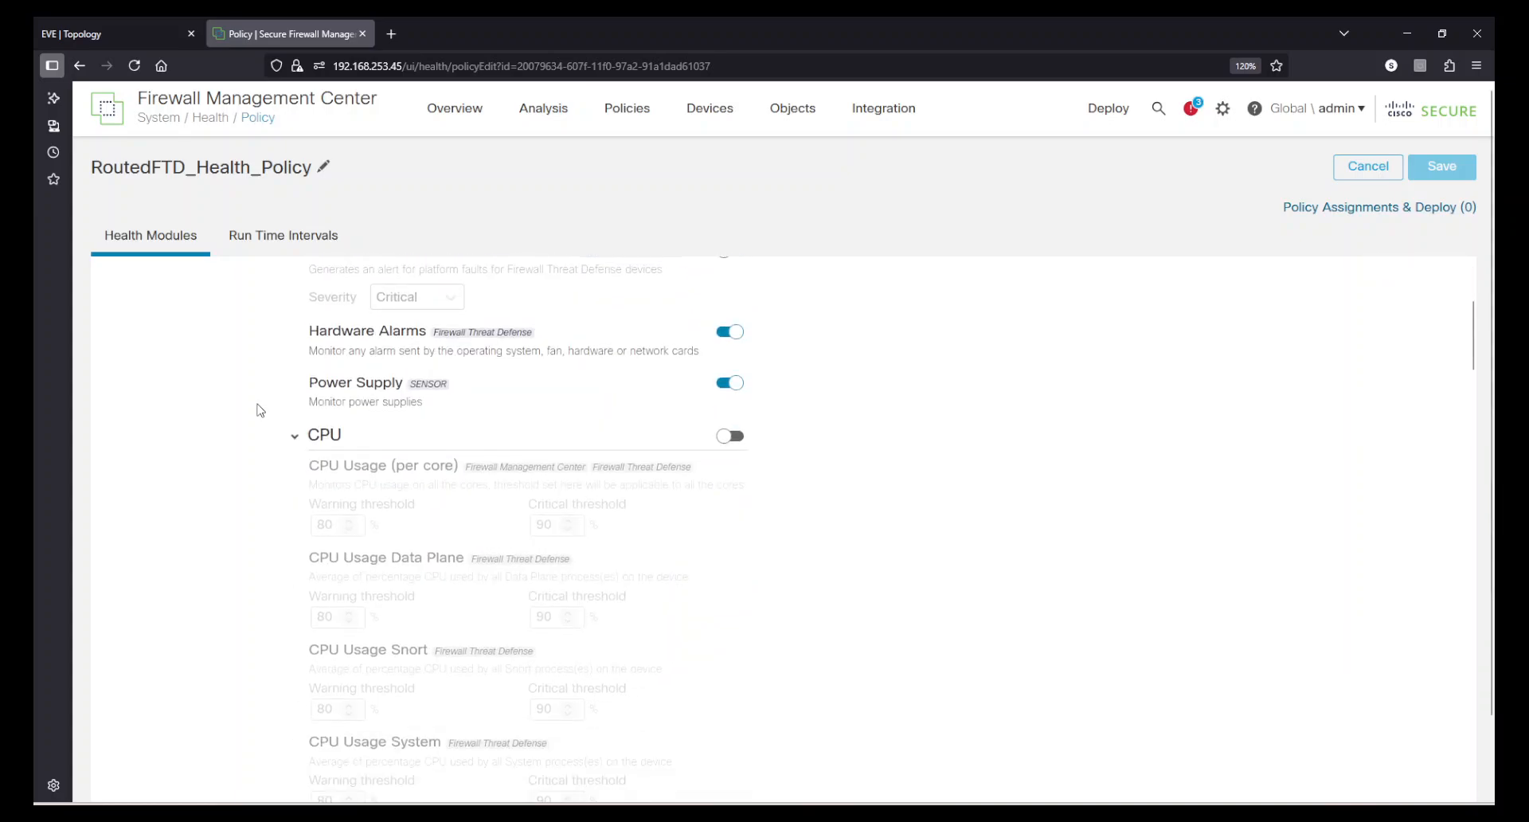
pyautogui.scroll(-4, 263, 411)
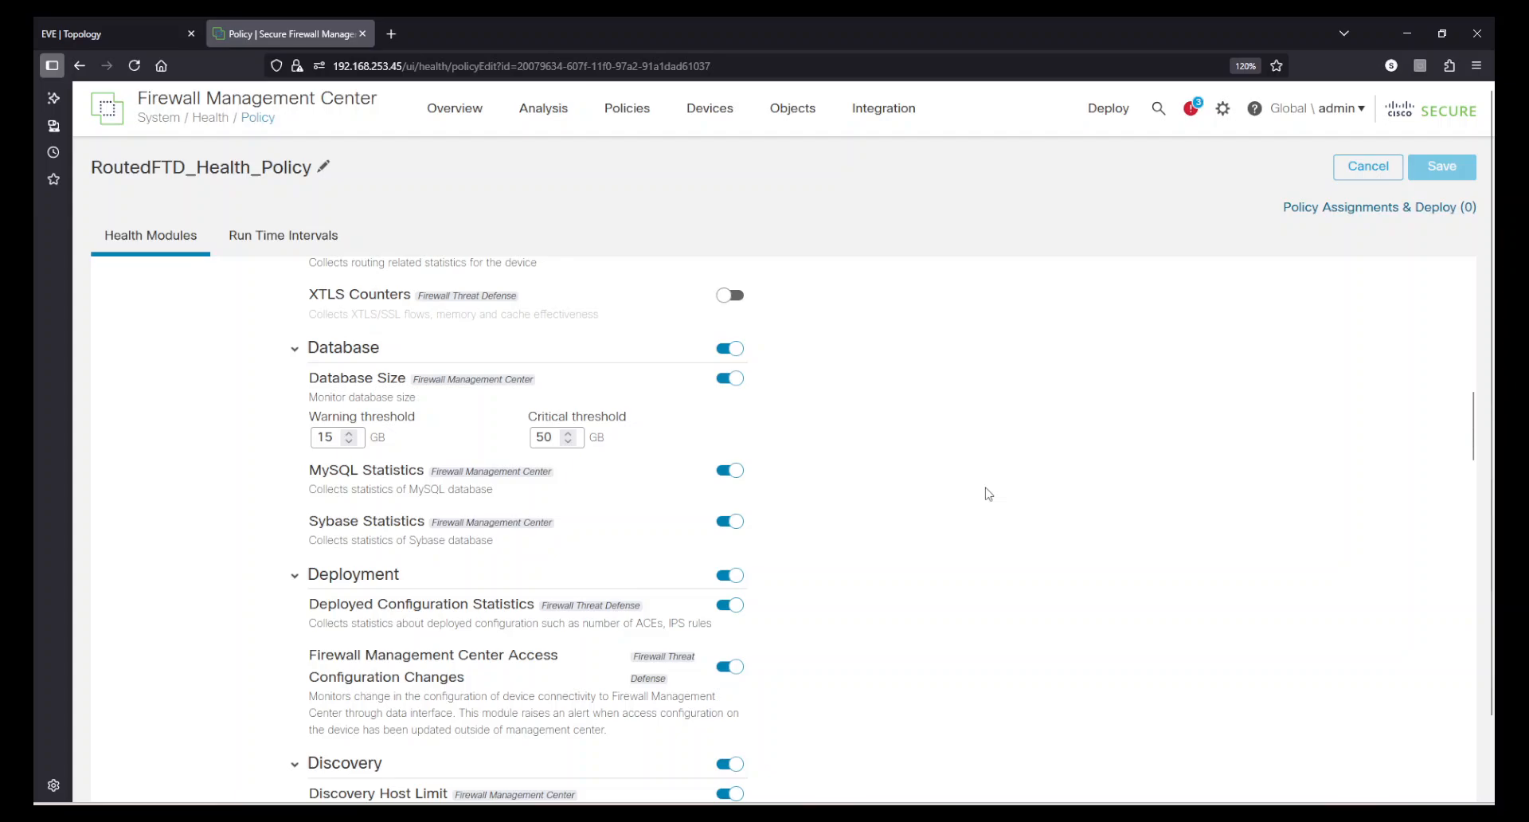
pyautogui.scroll(8, 988, 494)
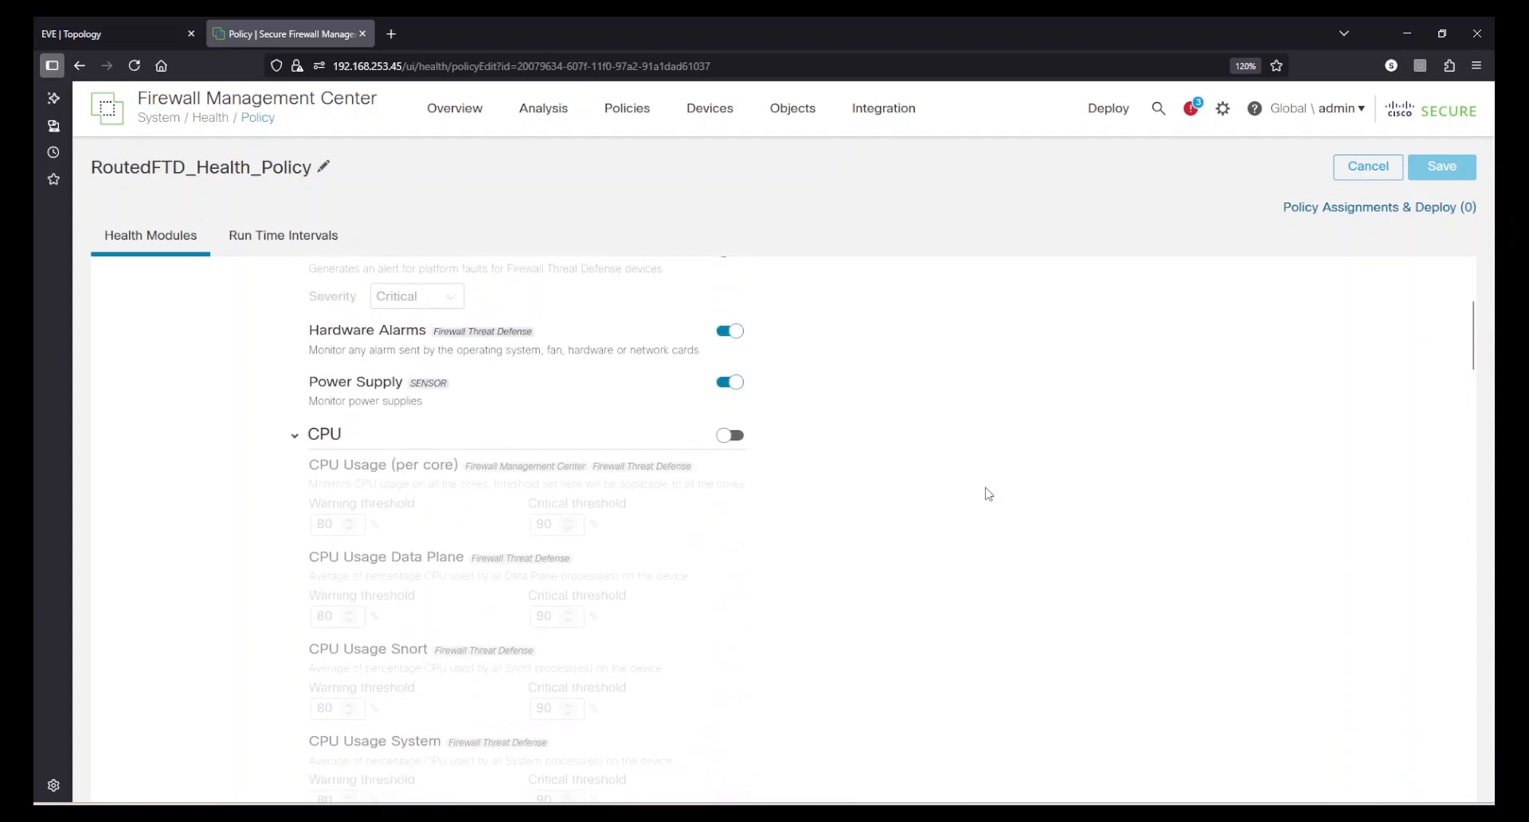
pyautogui.scroll(3, 988, 494)
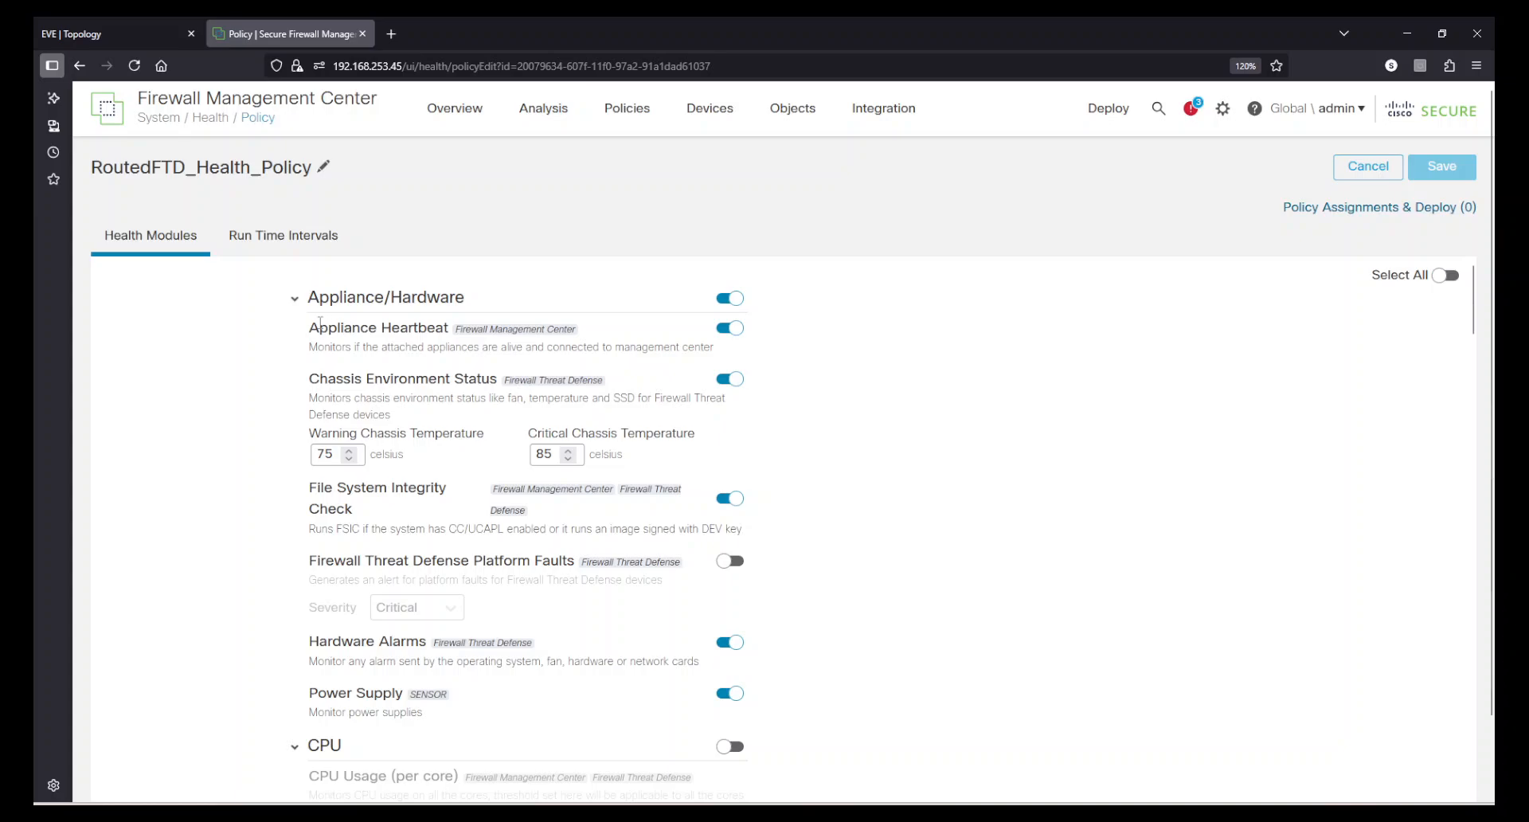
# Step: Disable the Appliance Heartbeat and Chassis Environment Status modules in the Appliance/Hardware group
pyautogui.moveTo(319, 323); pyautogui.dragTo(575, 329)
pyautogui.click(1019, 440)
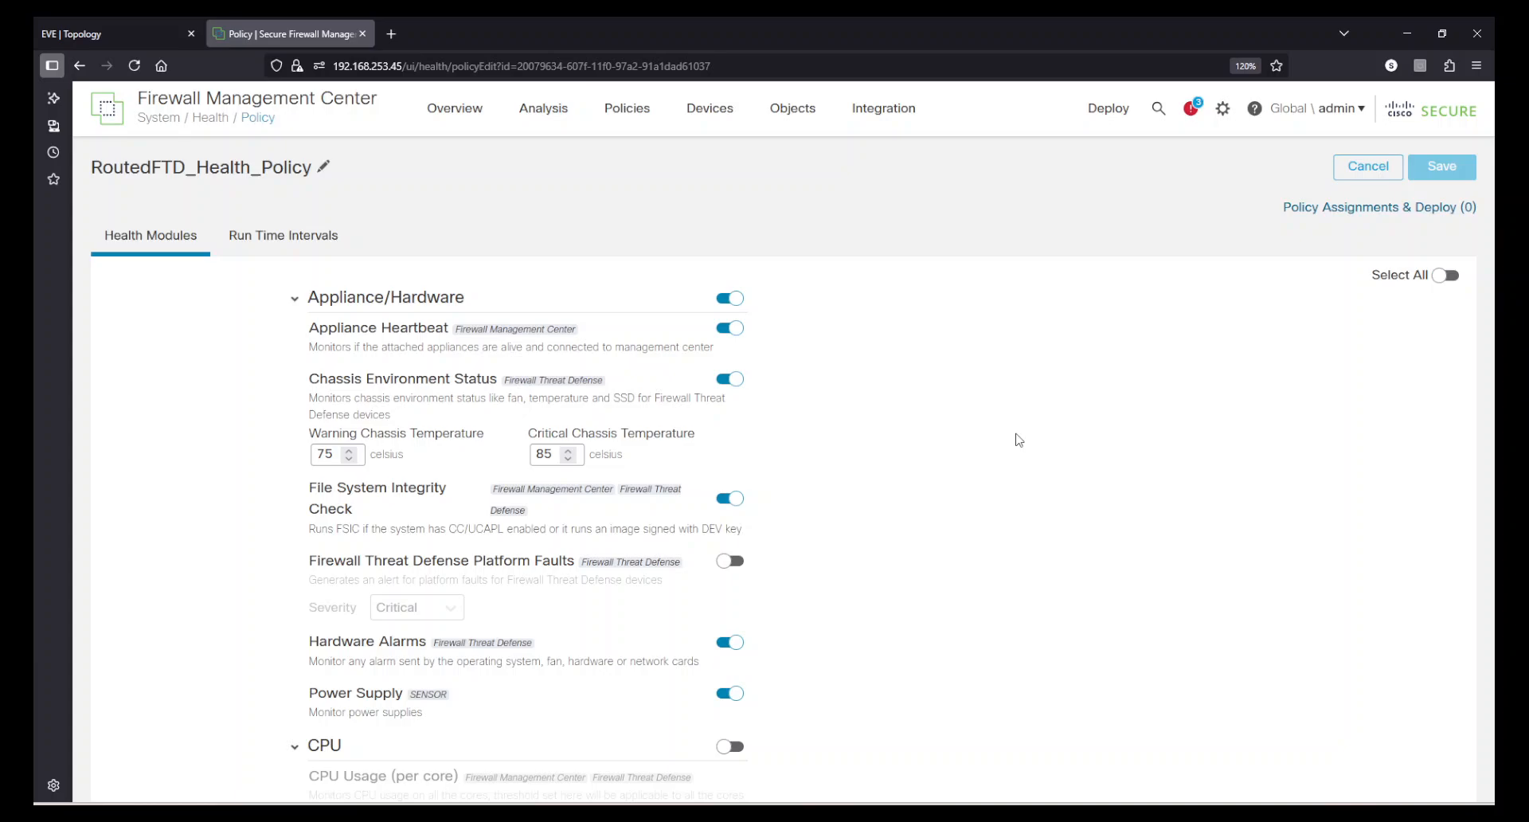
pyautogui.click(723, 330)
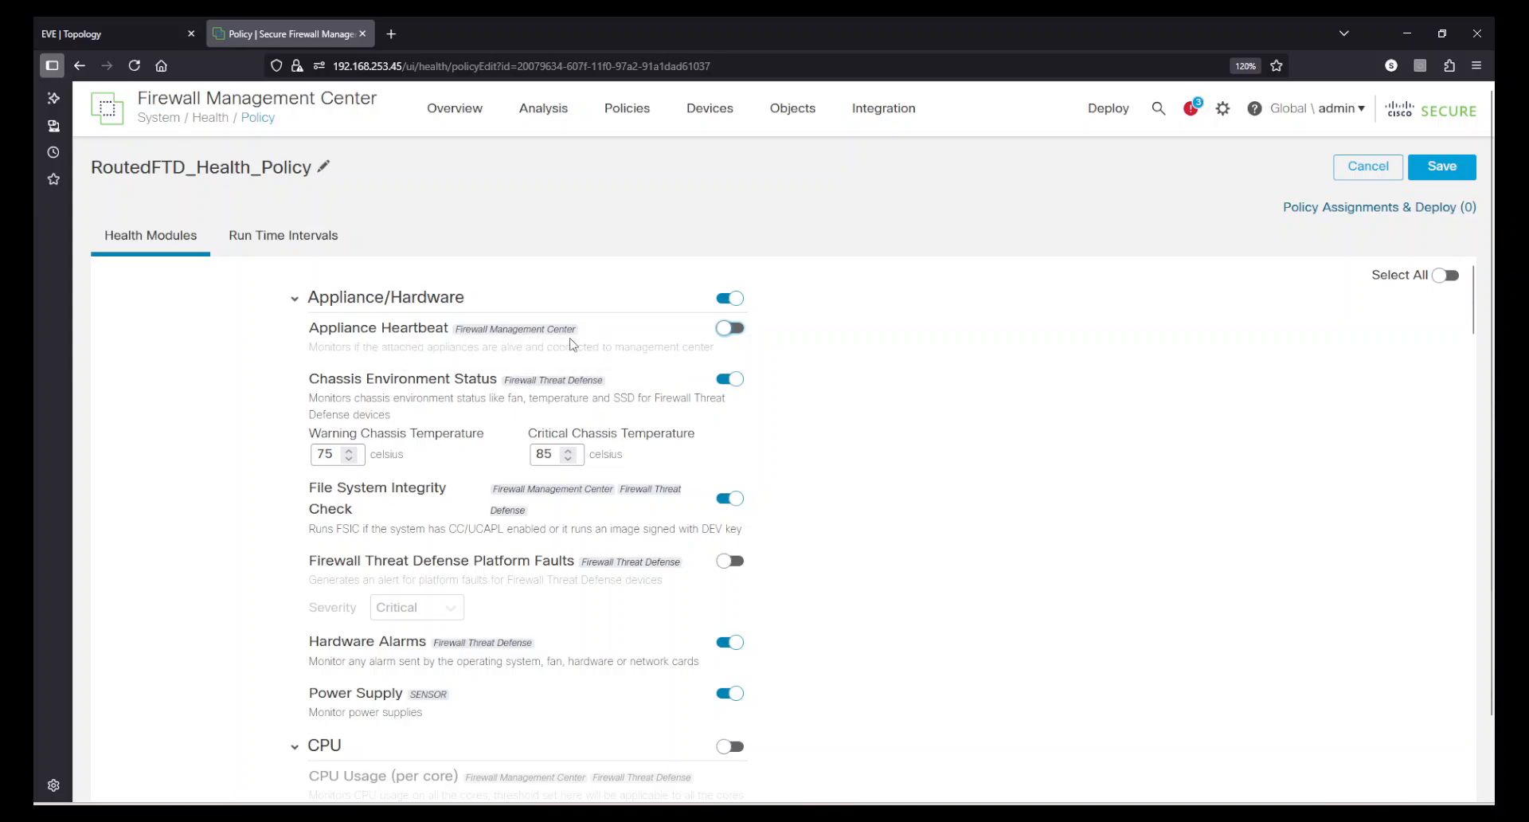
pyautogui.moveTo(510, 380); pyautogui.dragTo(576, 380)
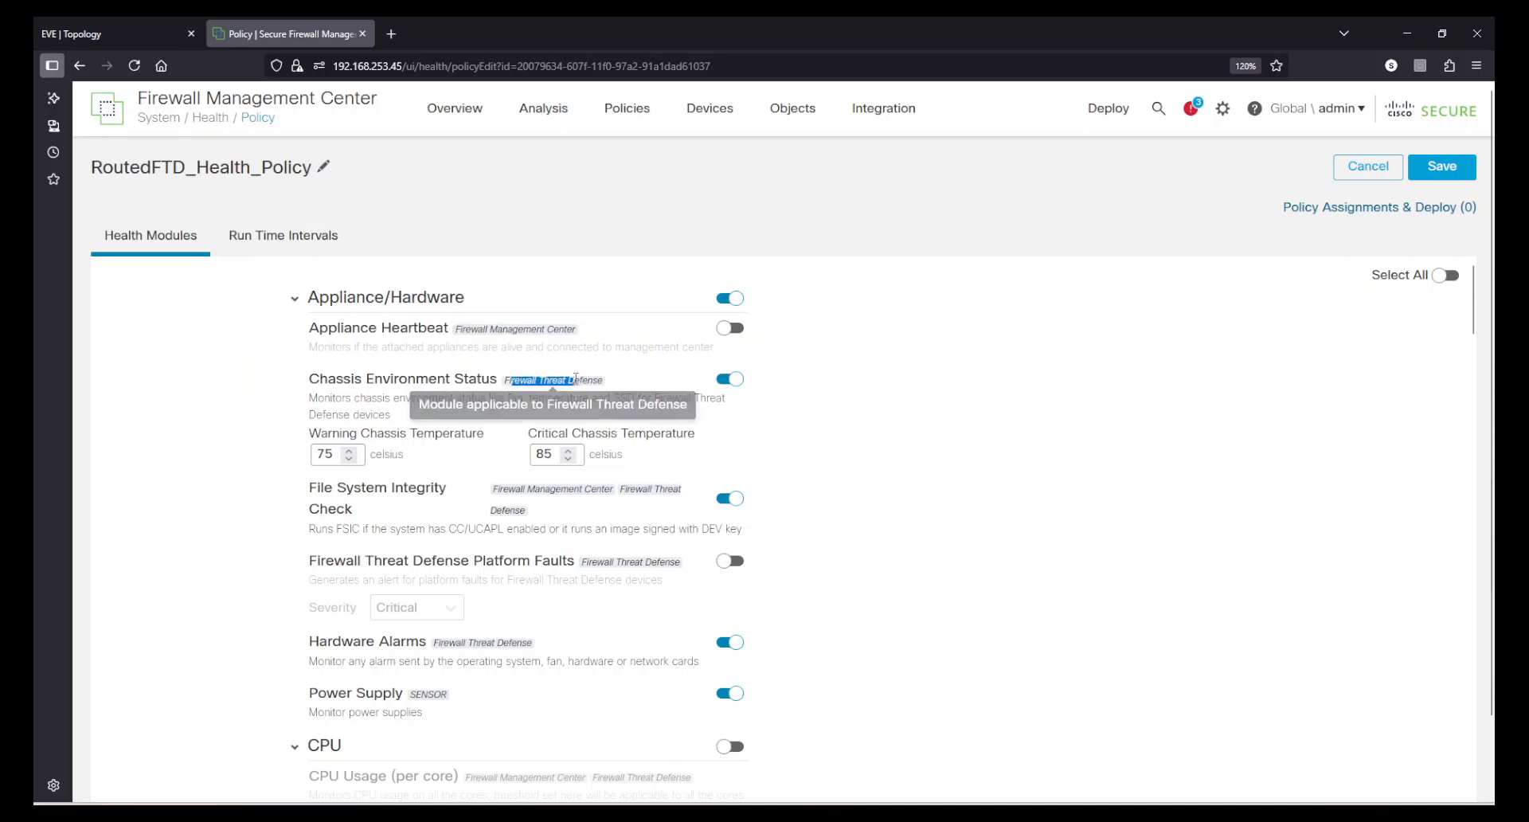
pyautogui.click(413, 380)
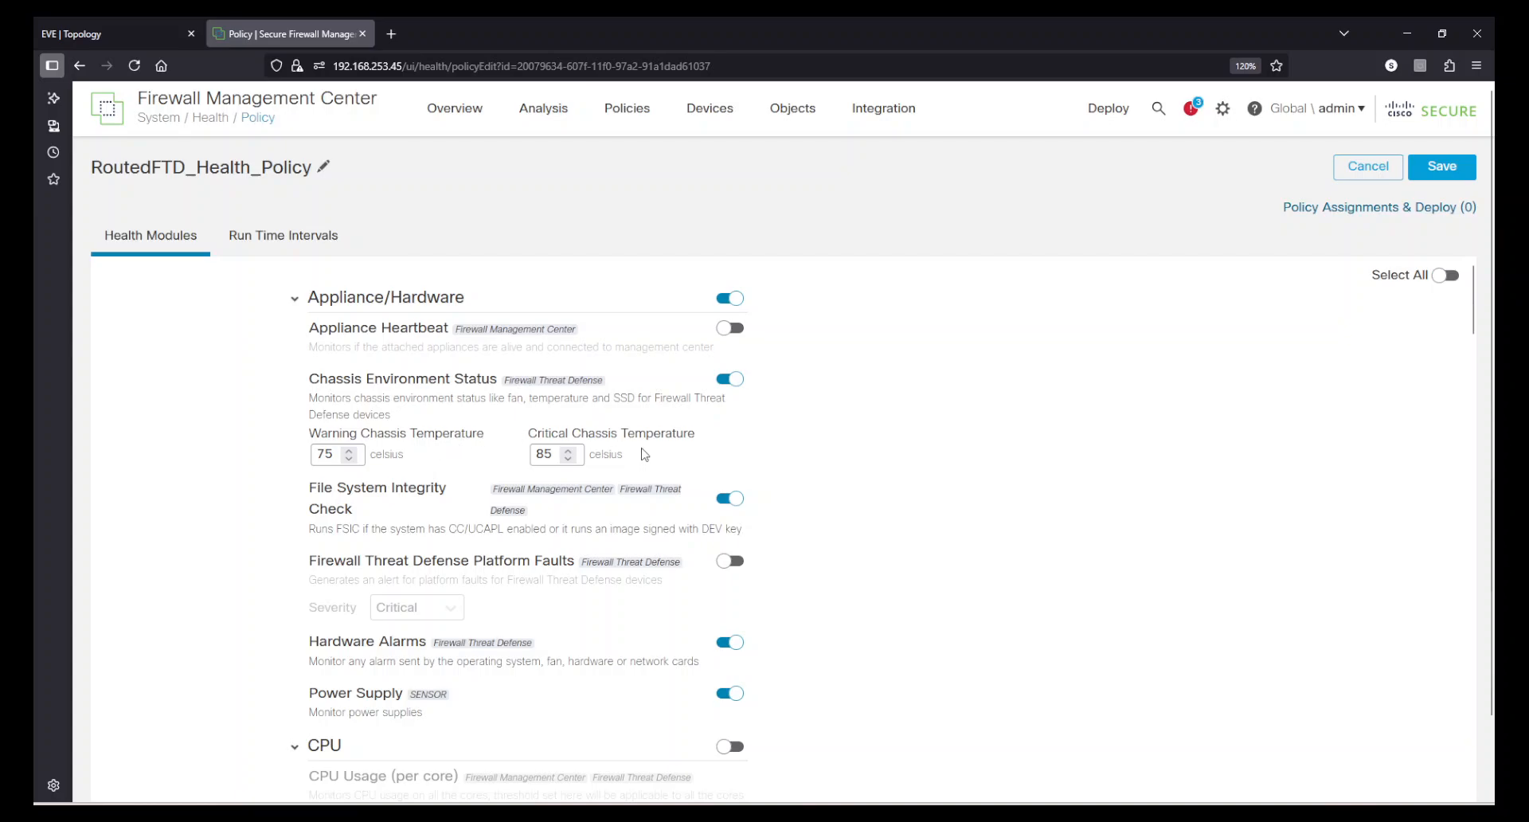
pyautogui.click(730, 379)
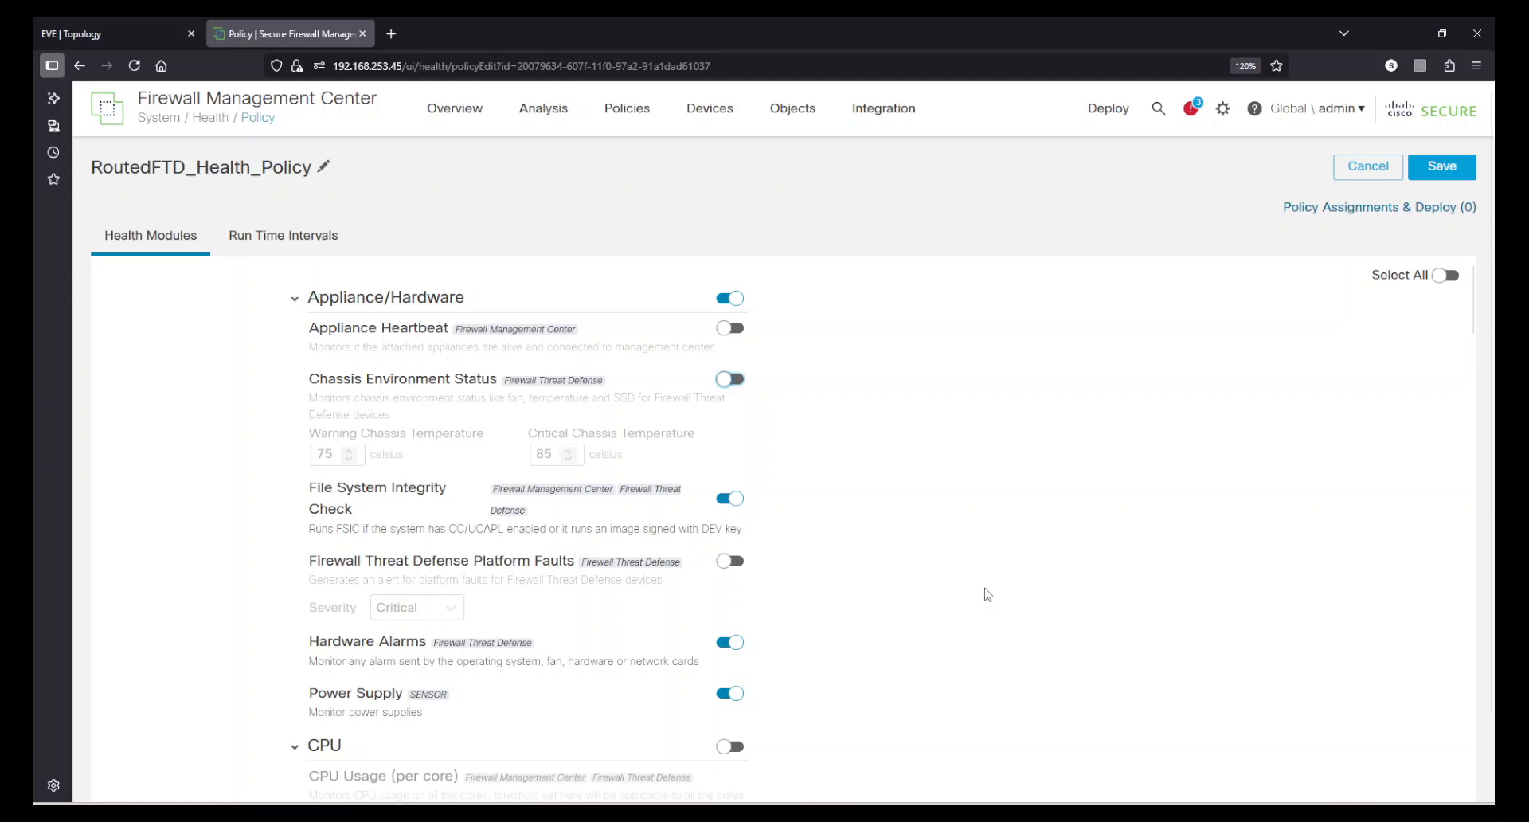
# Step: Disable the Hardware Alarms and Power Supply modules in the Appliance/Hardware group
pyautogui.click(728, 644)
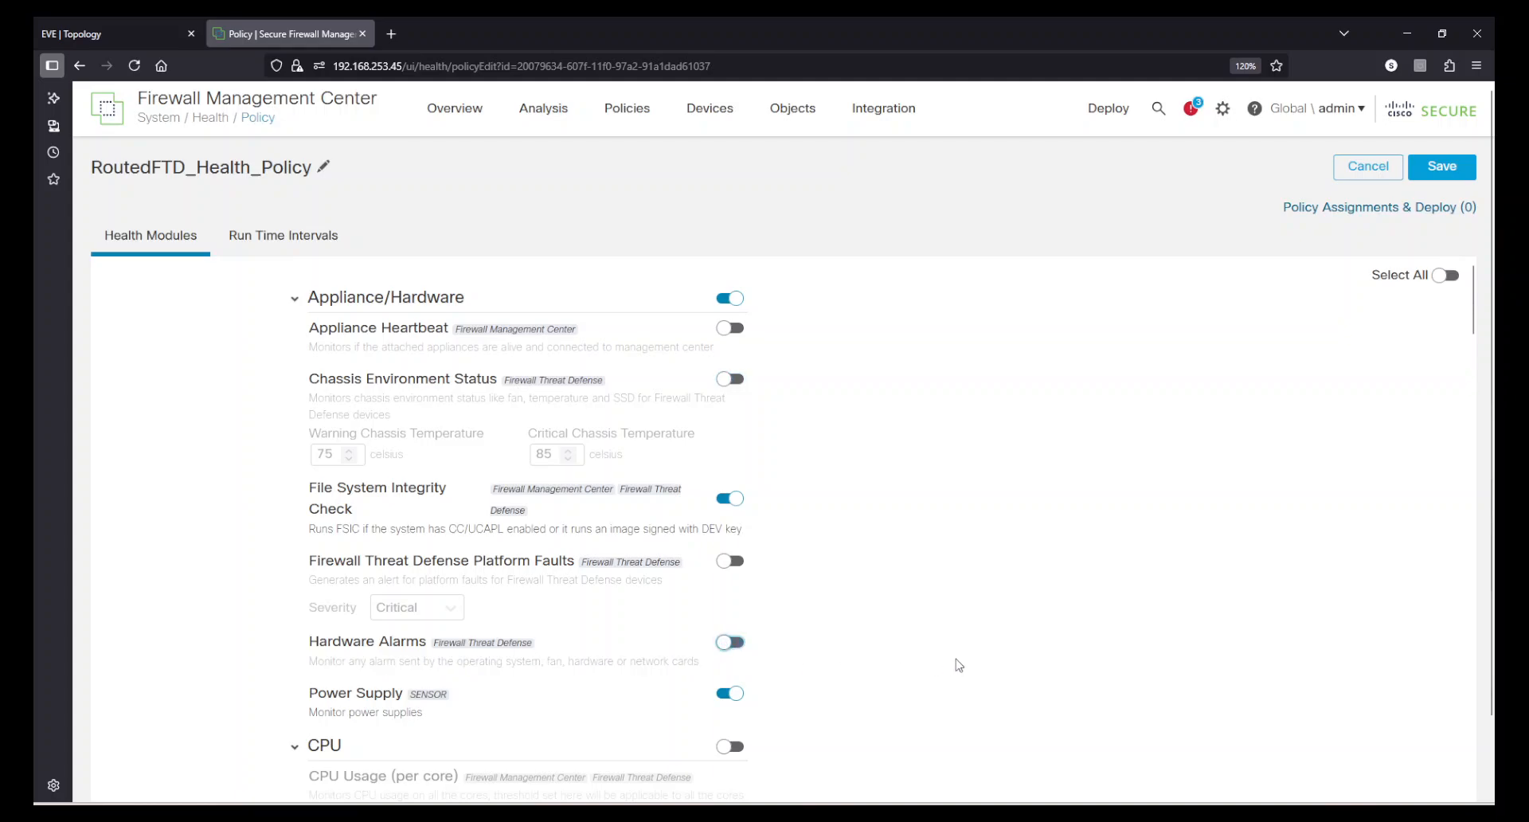
pyautogui.scroll(-1, 956, 666)
pyautogui.click(731, 621)
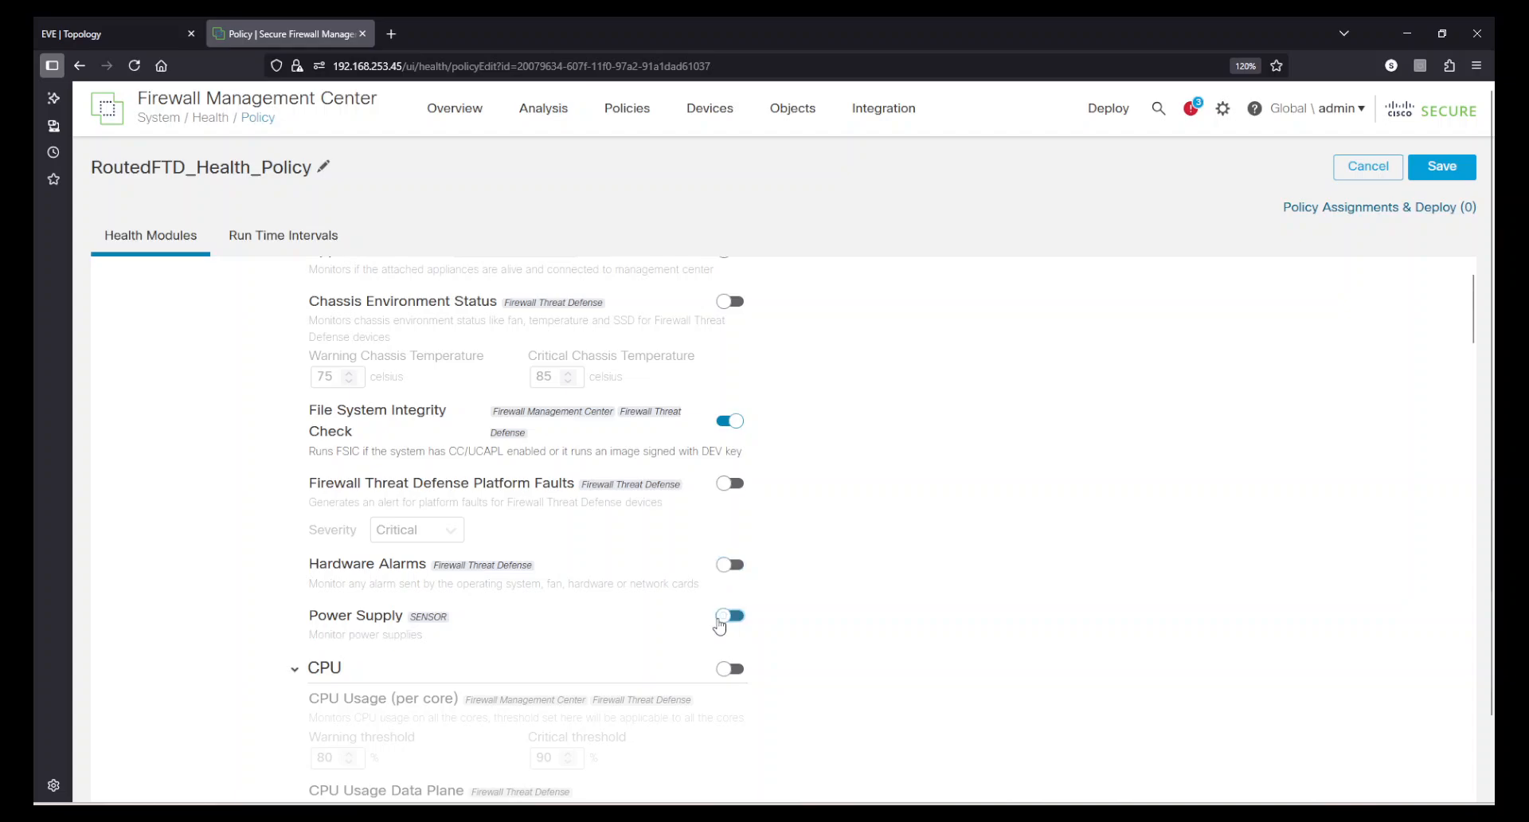
# Step: Enable the whole CPU module group and review its usage modules
pyautogui.scroll(-3, 877, 624)
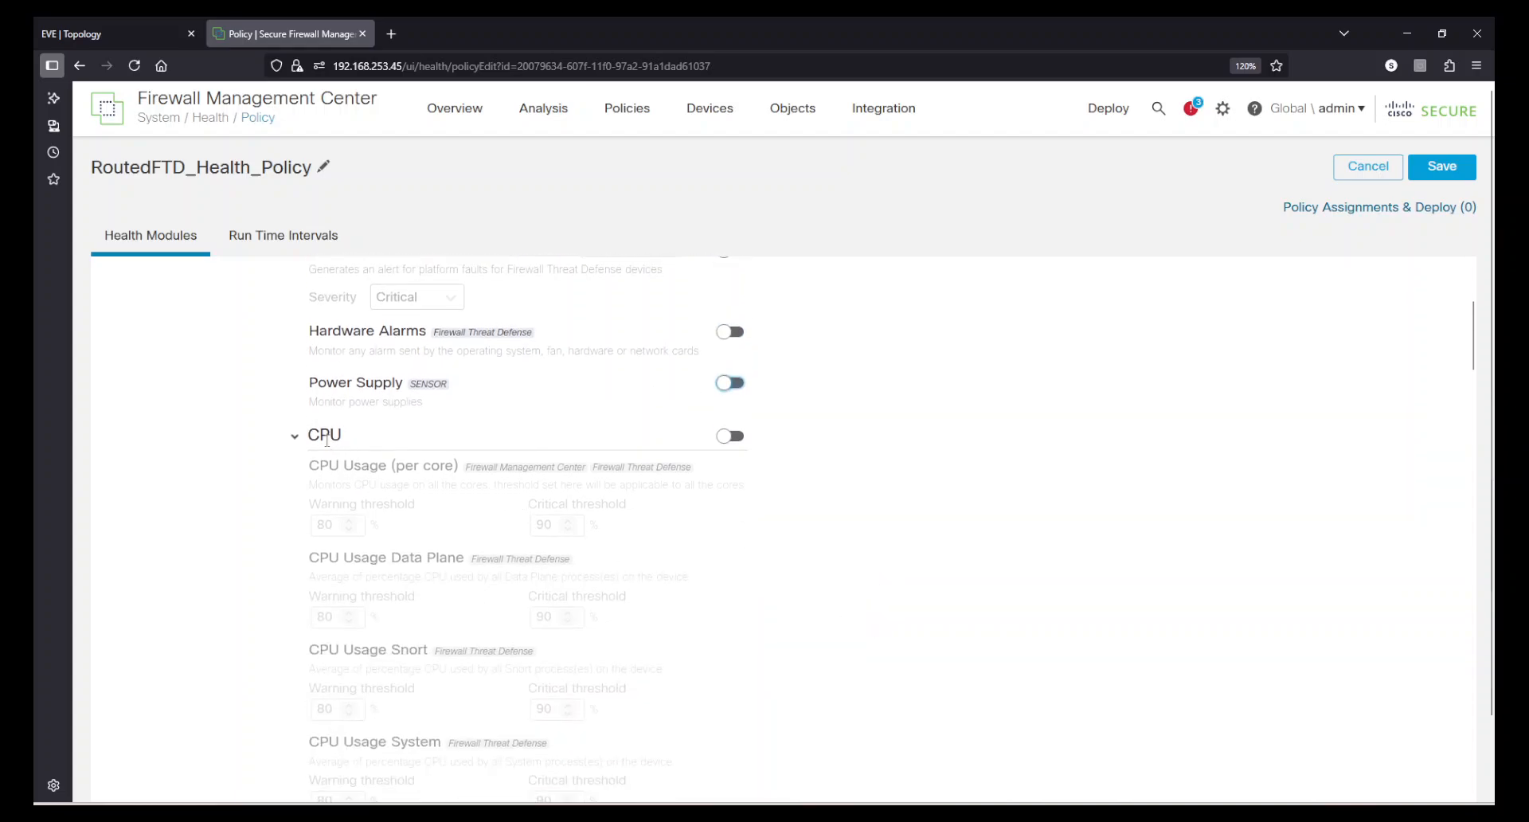
pyautogui.click(732, 440)
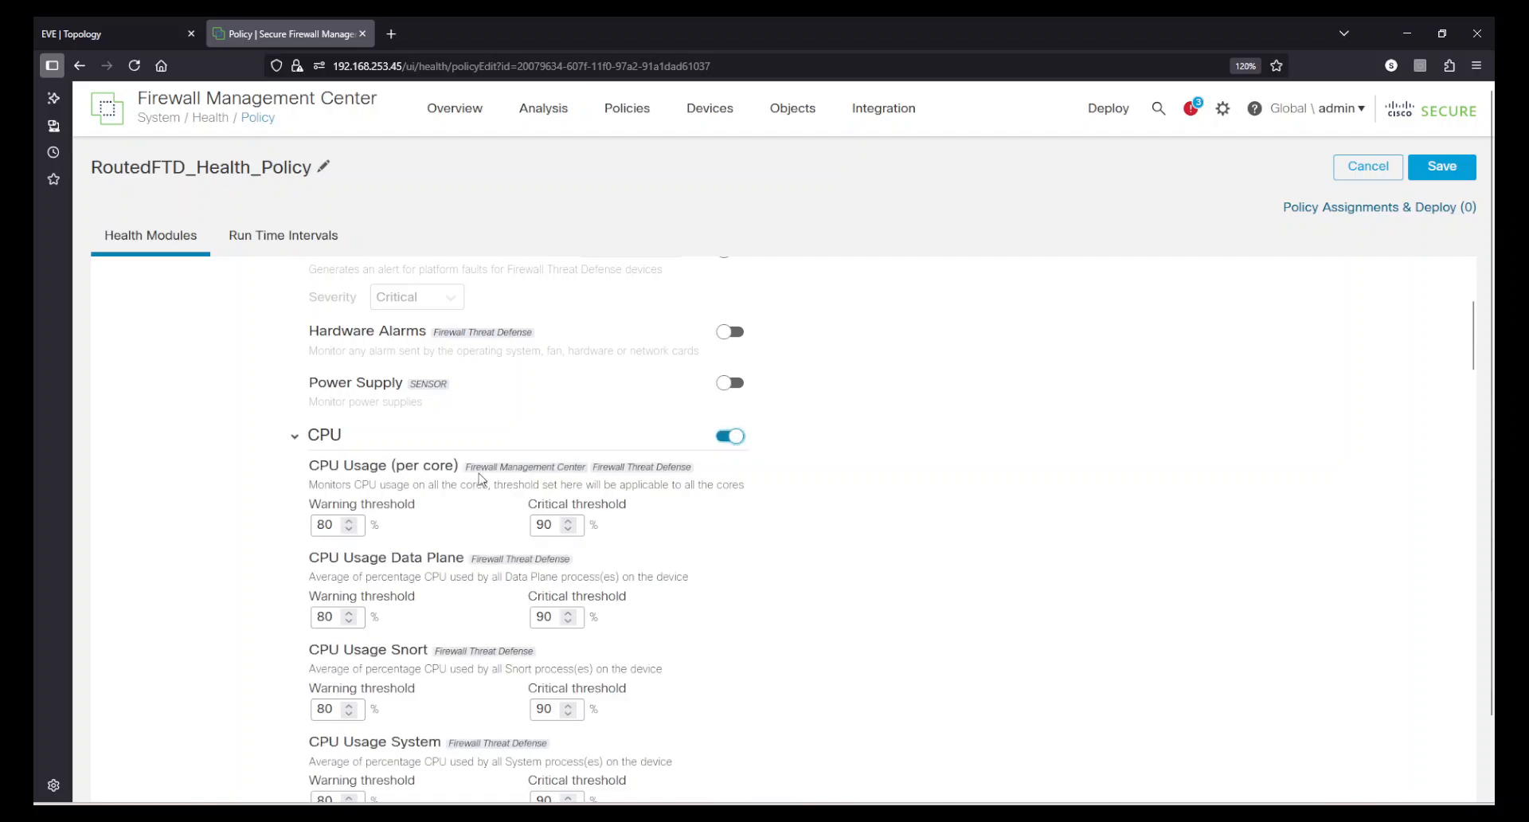
pyautogui.moveTo(488, 470)
pyautogui.scroll(-2, 913, 531)
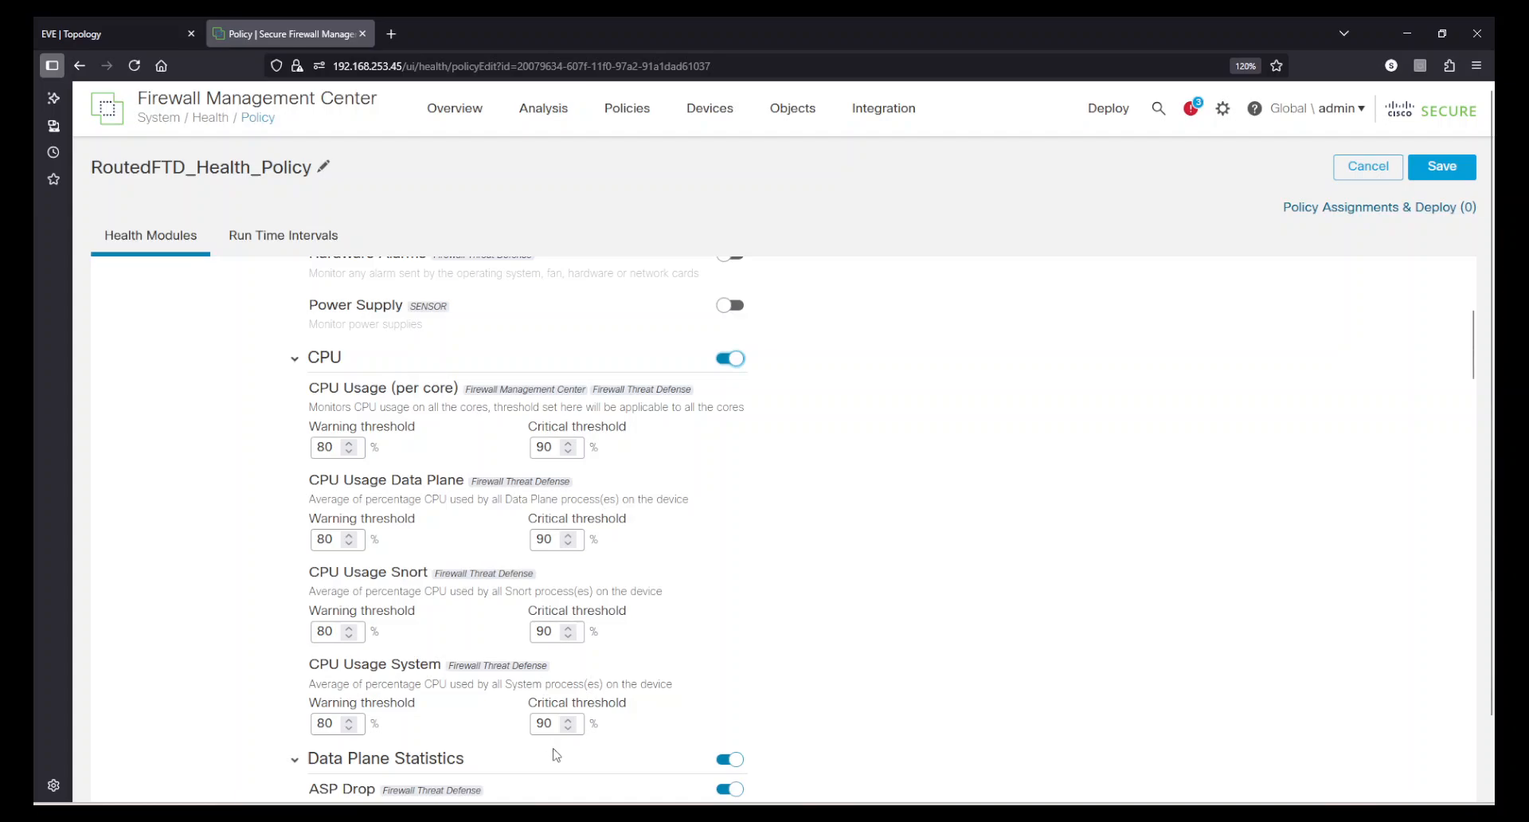
# Step: Disable the Database Size, MySQL Statistics and Sybase Statistics modules in the Database group
pyautogui.scroll(-3, 956, 610)
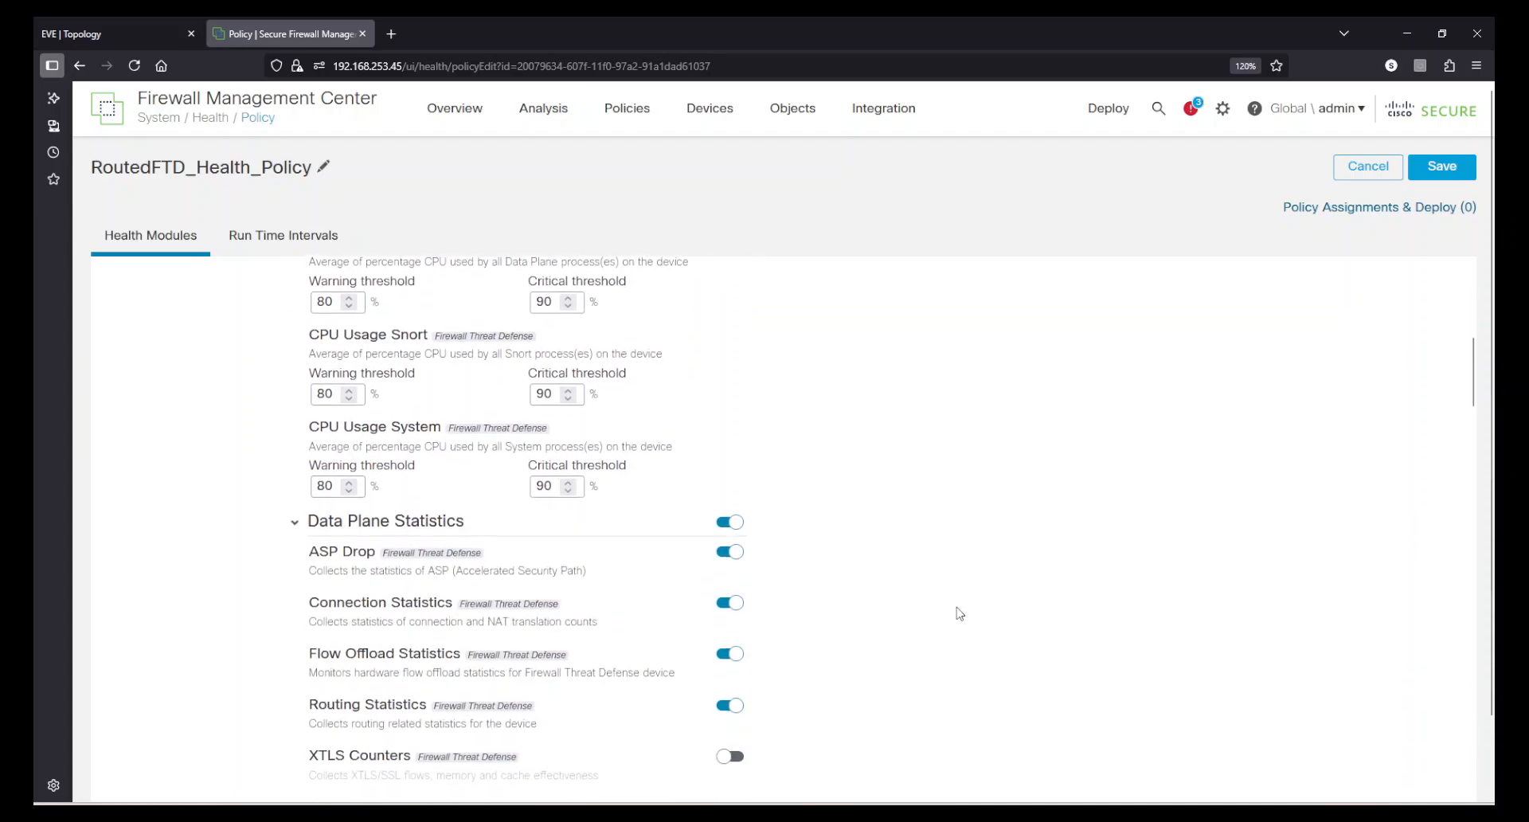
pyautogui.scroll(-1, 958, 612)
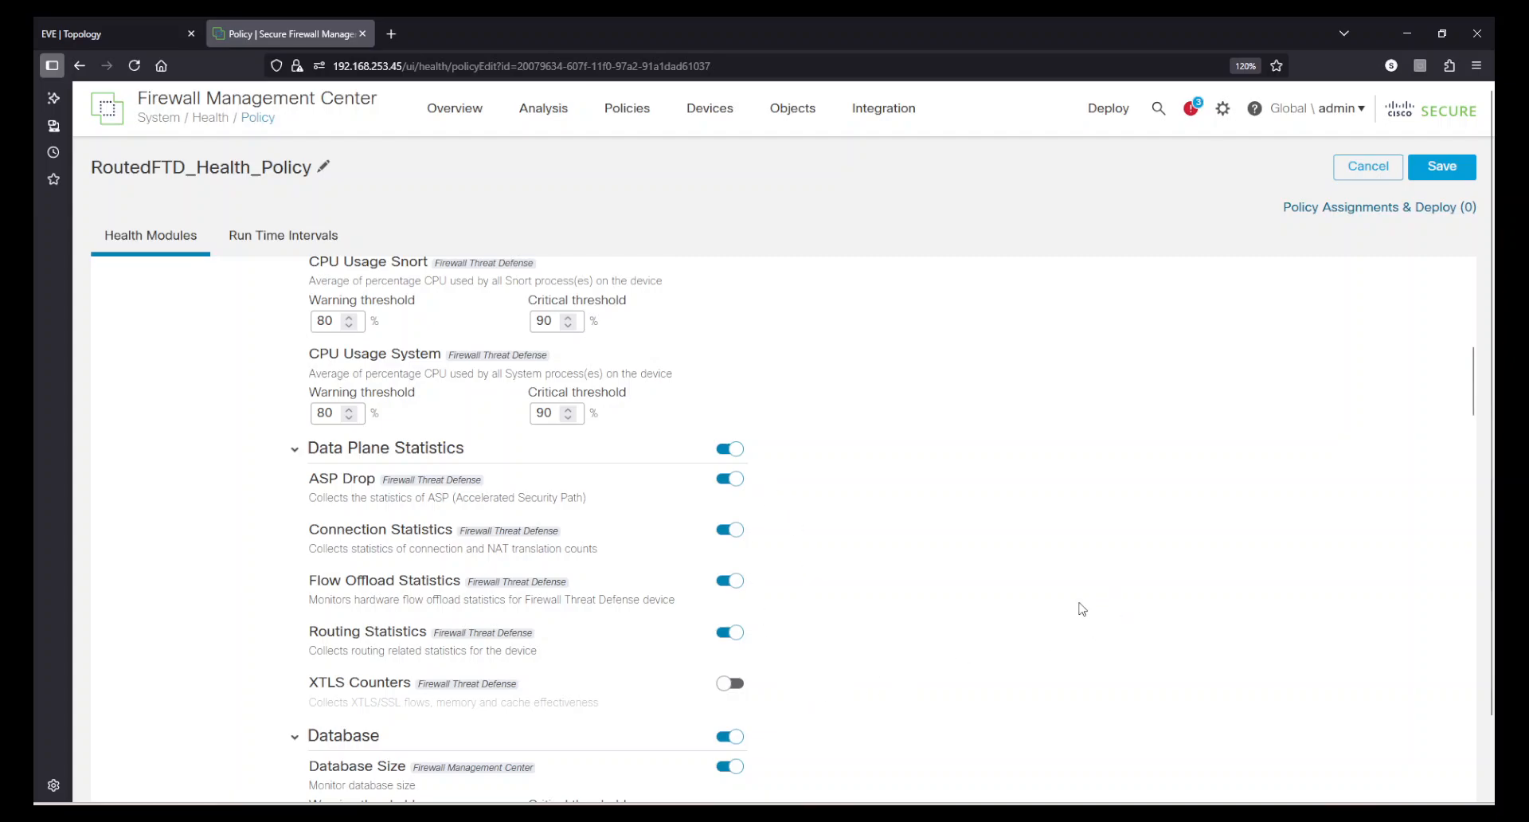
pyautogui.scroll(-3, 1034, 582)
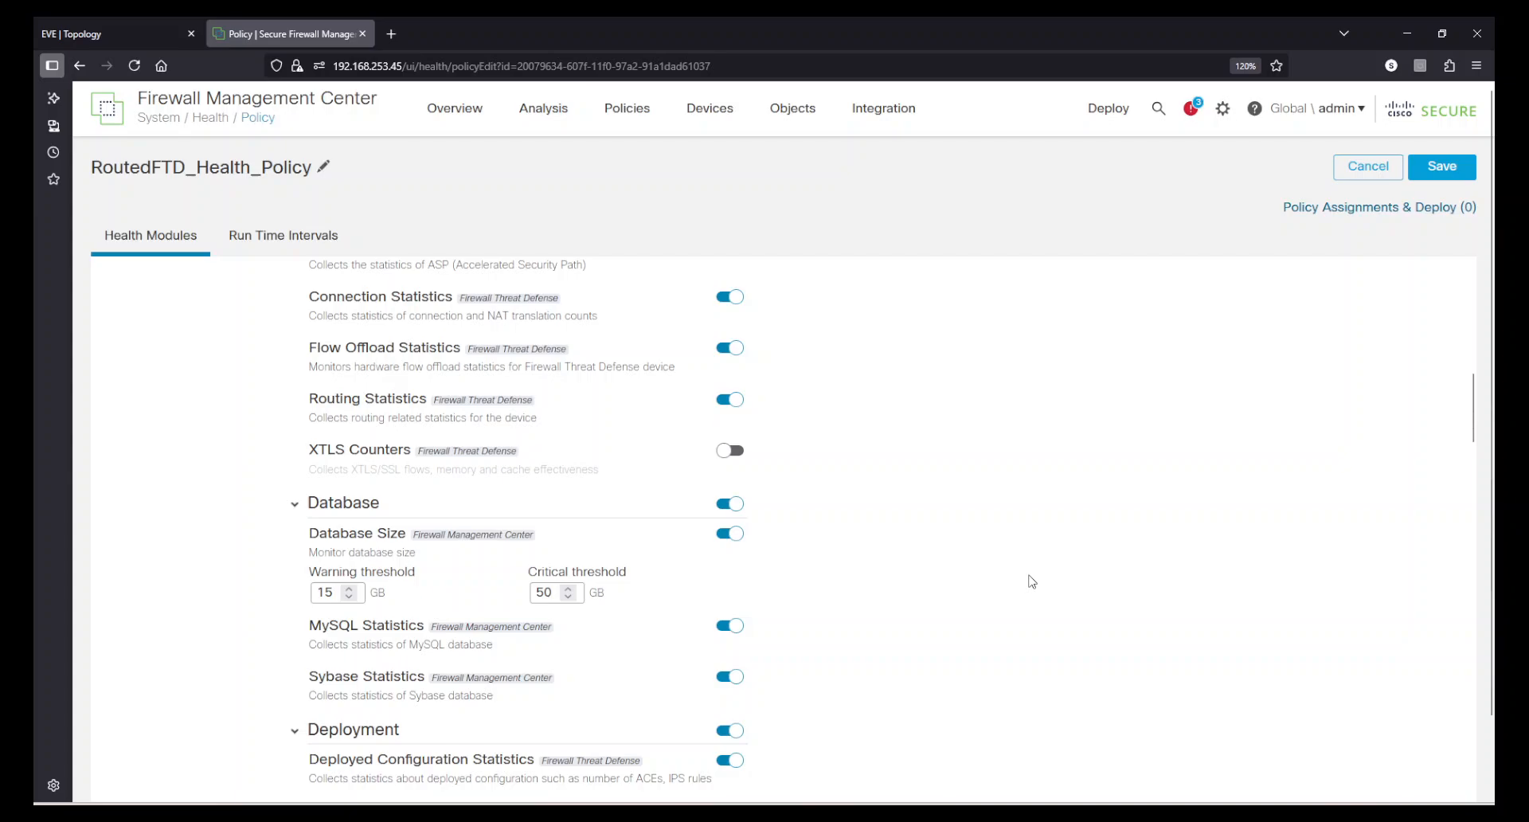
pyautogui.moveTo(431, 538)
pyautogui.click(735, 535)
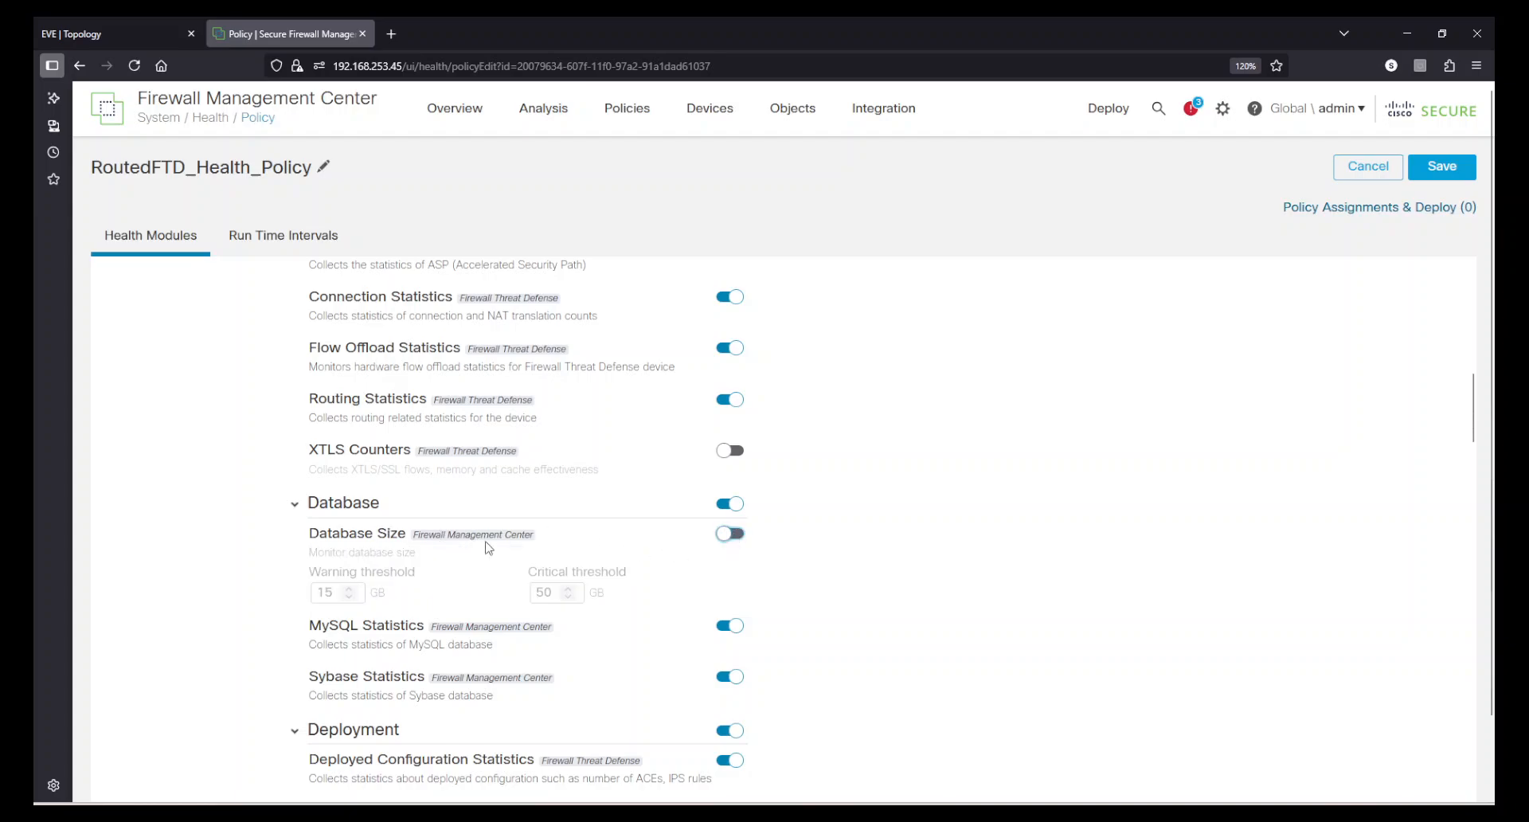
pyautogui.click(733, 626)
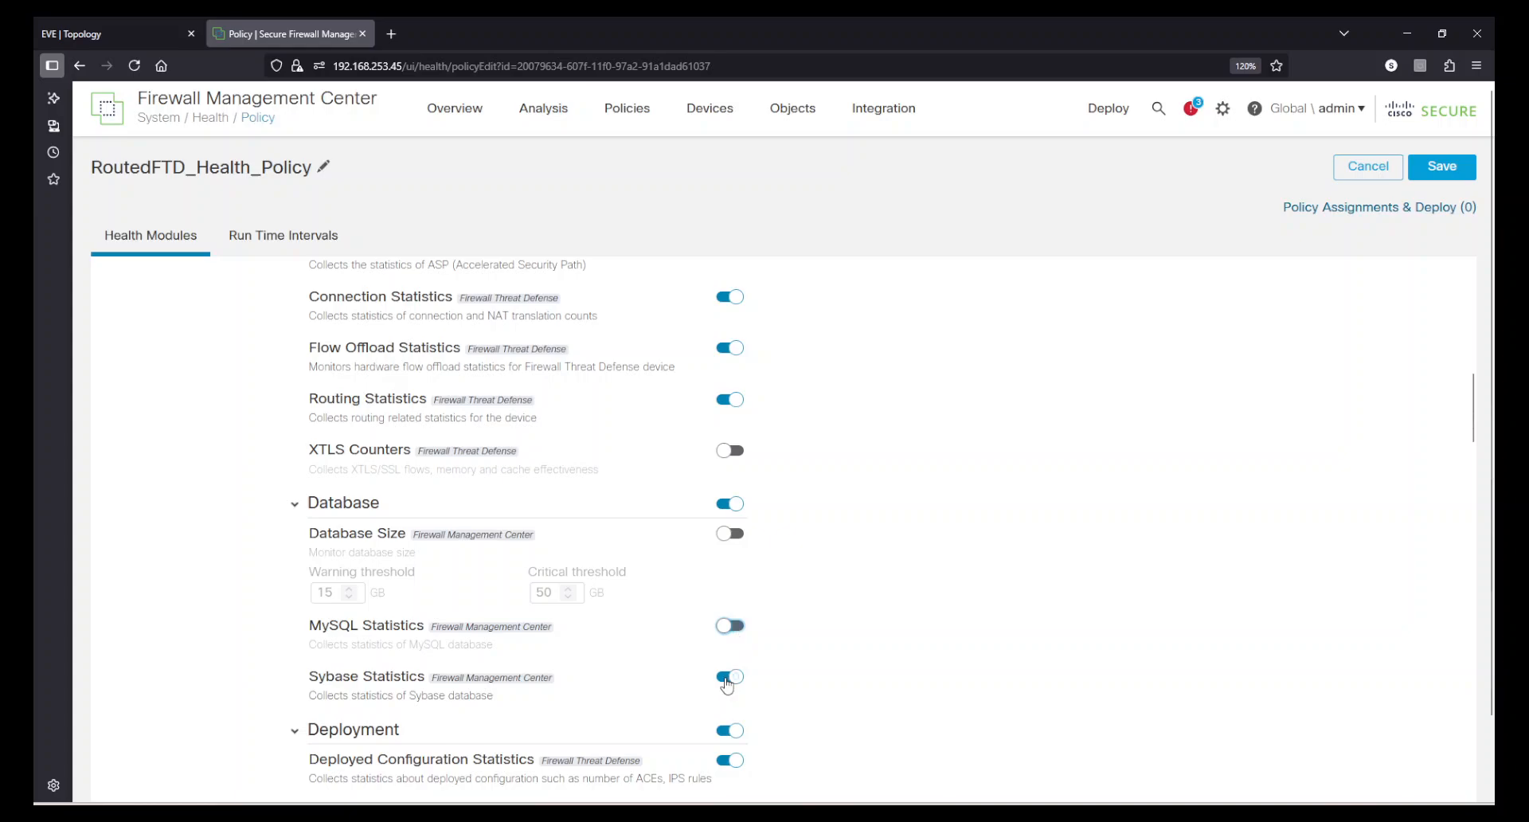
pyautogui.click(725, 678)
# Step: Disable the User Agent Status (deprecated) and Discovery Host Limit modules in the Discovery group
pyautogui.scroll(-2, 828, 694)
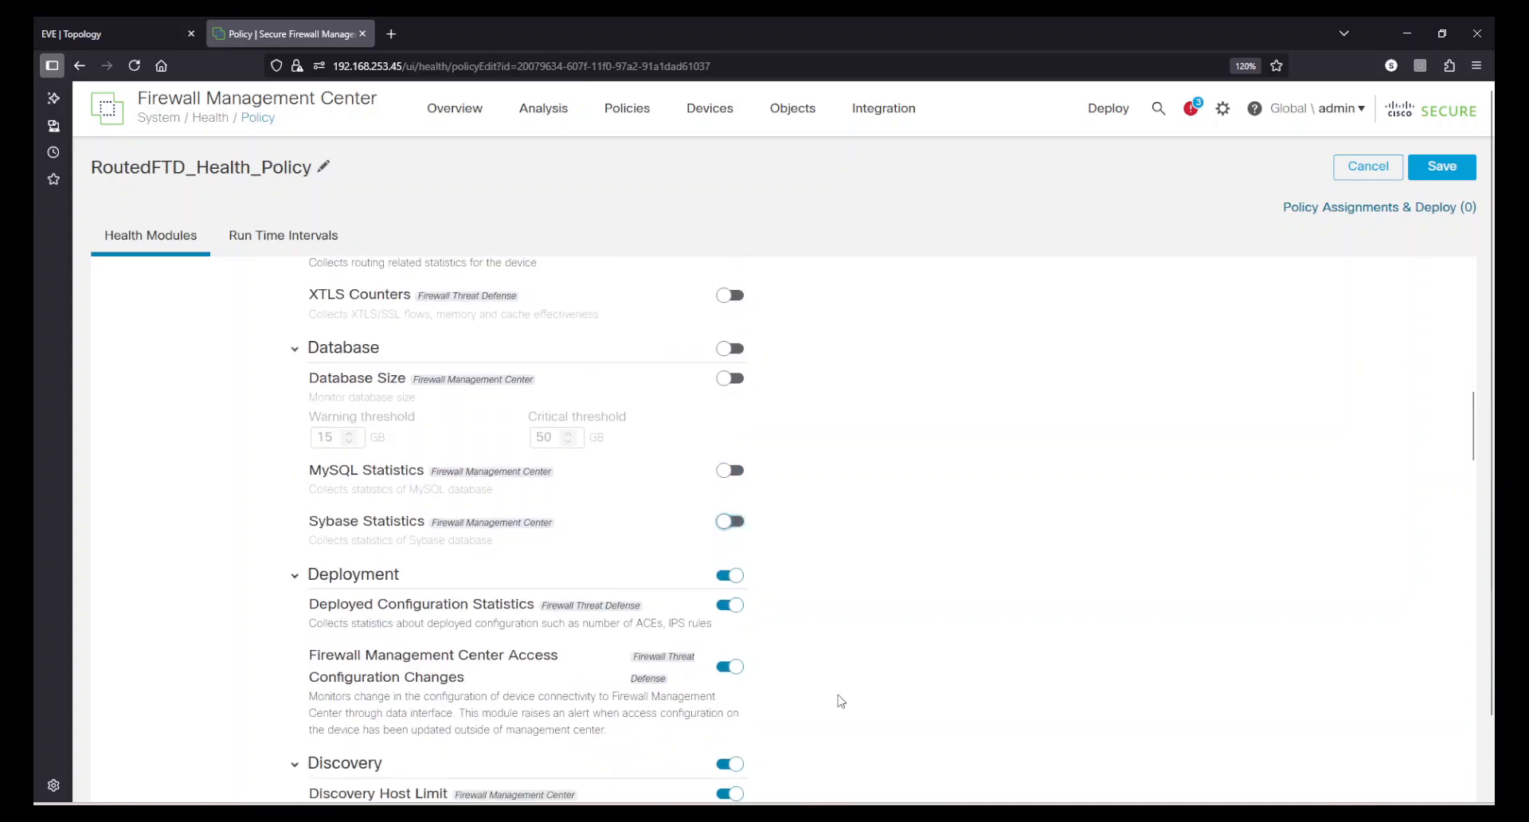
pyautogui.moveTo(555, 609)
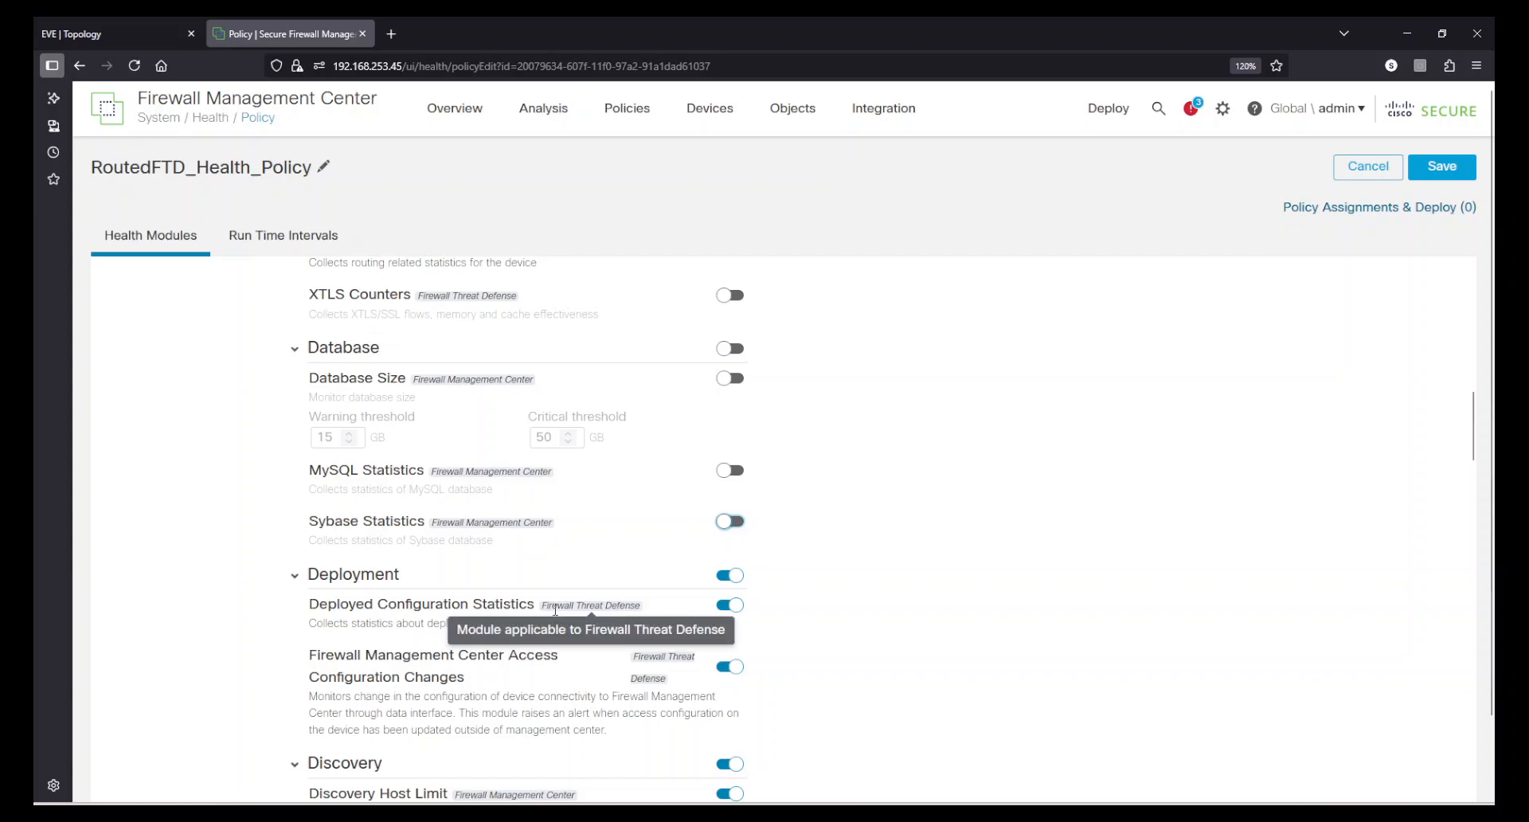
pyautogui.scroll(-2, 919, 638)
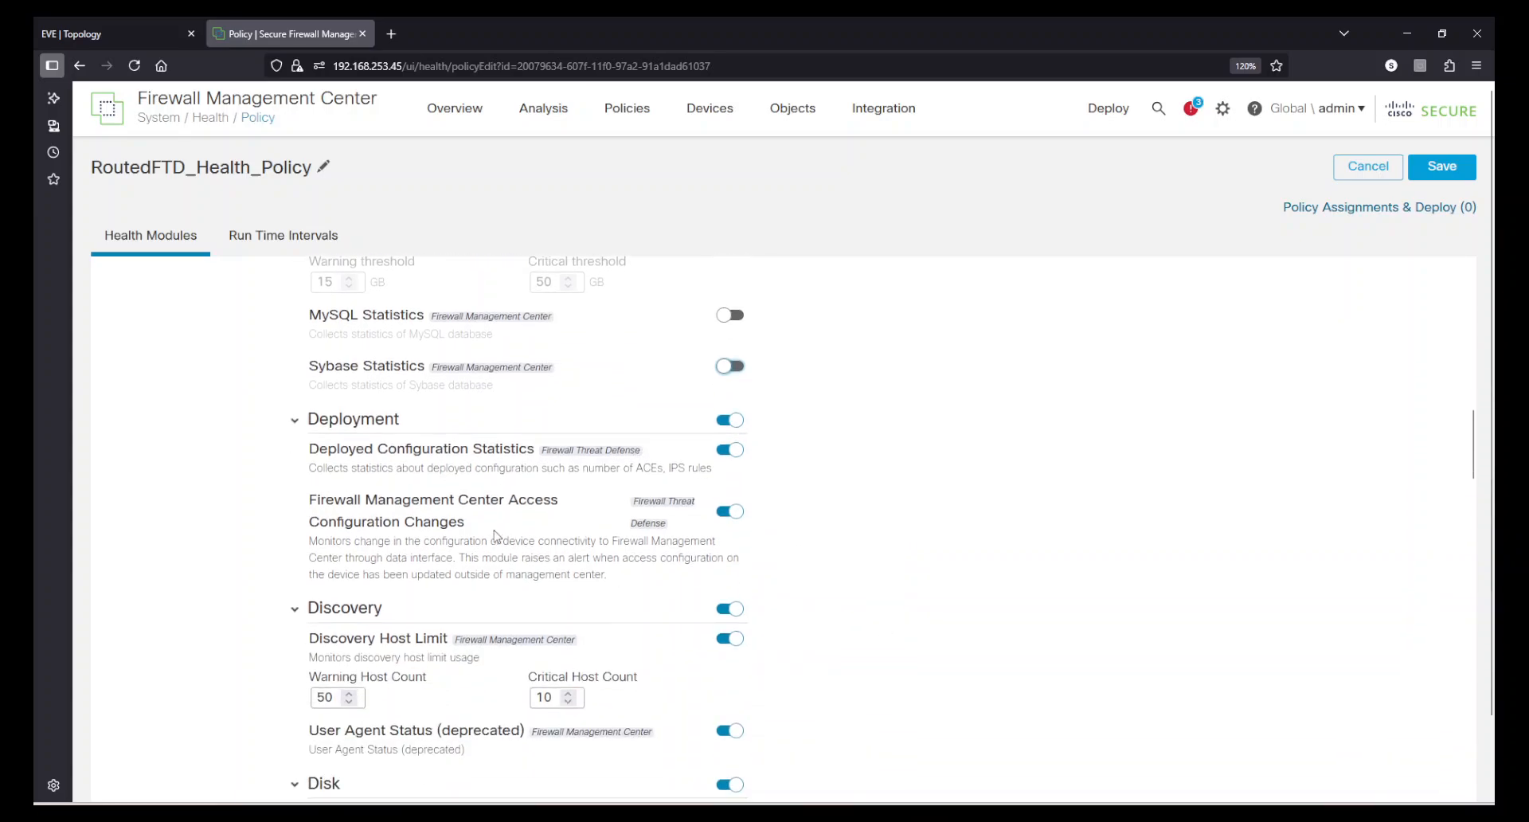
pyautogui.scroll(-2, 857, 677)
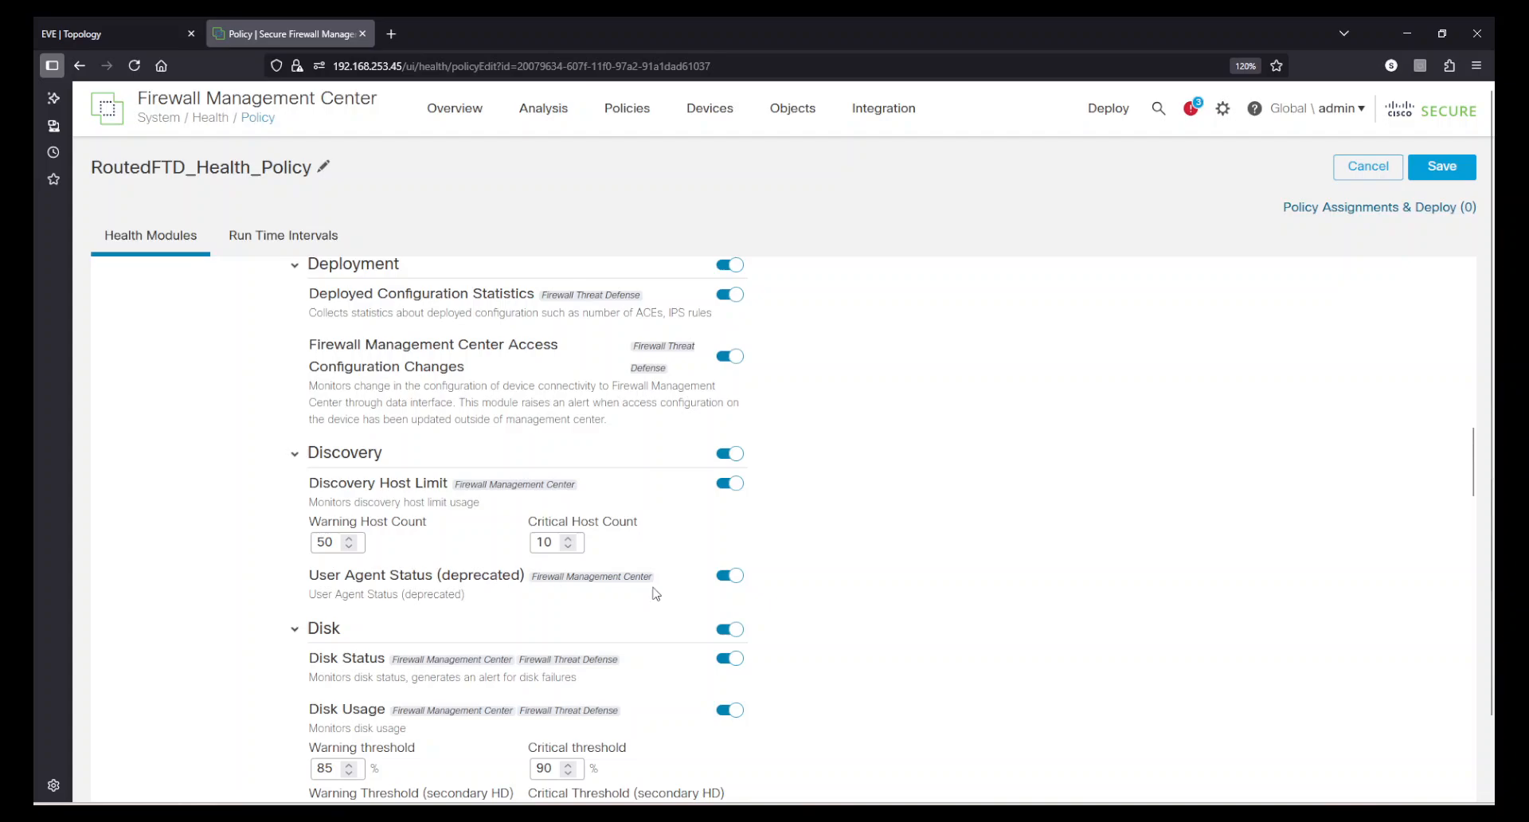
pyautogui.click(727, 580)
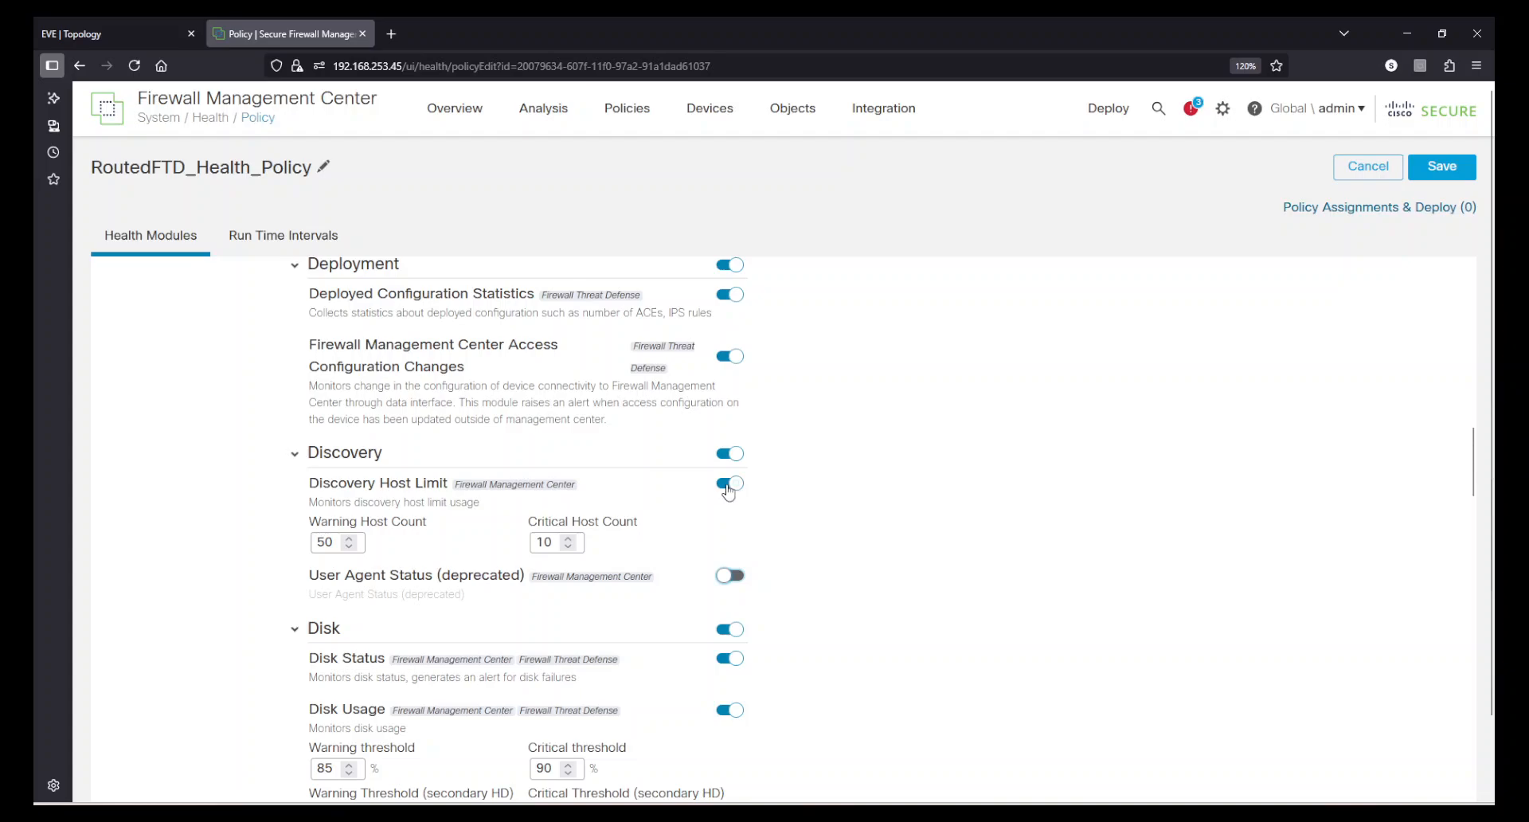
pyautogui.click(728, 486)
# Step: Disable the Event Monitor module in the Event group
pyautogui.scroll(-3, 832, 514)
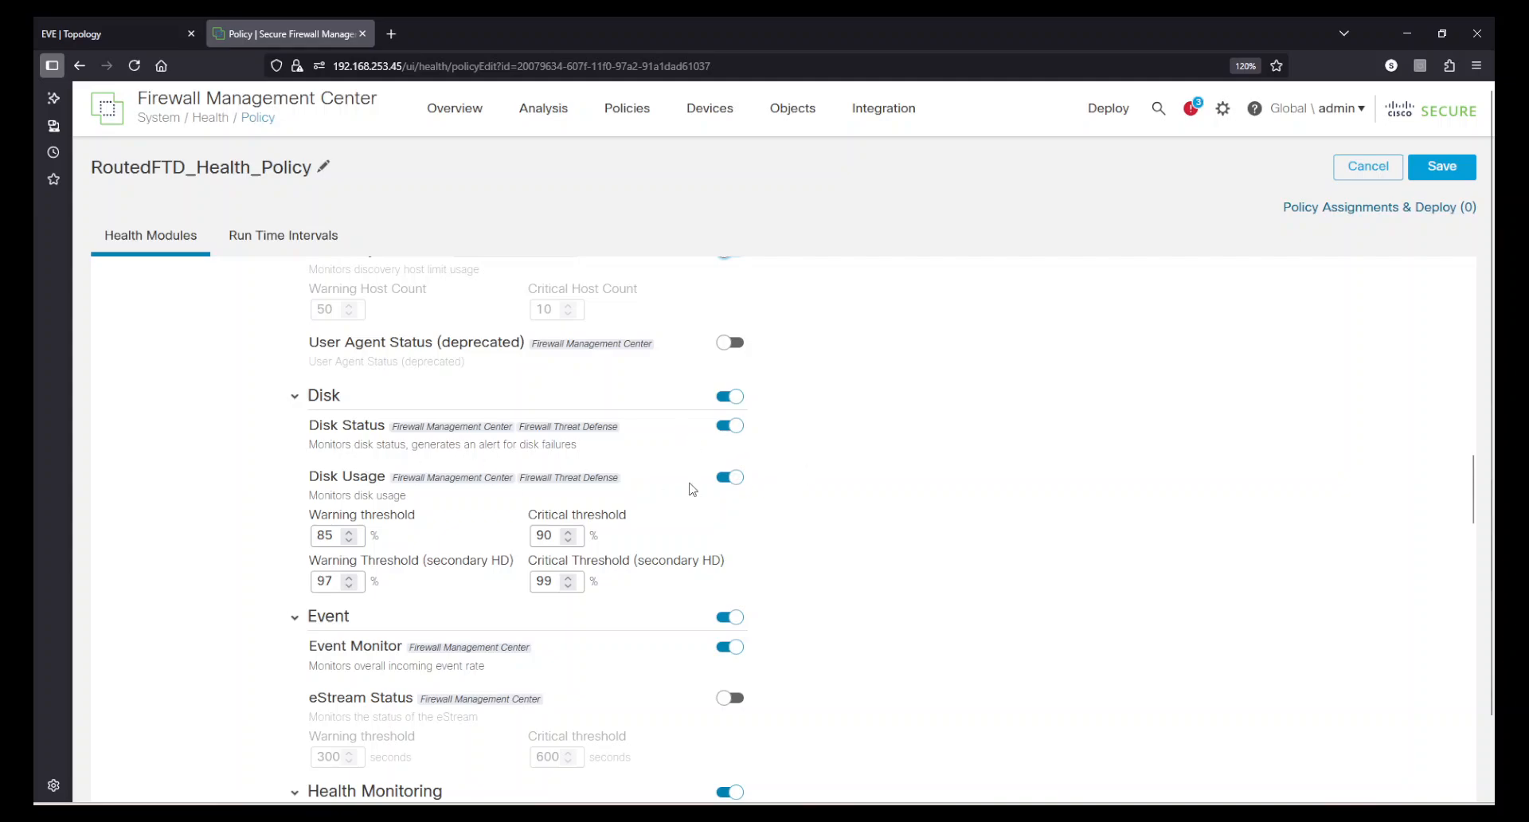
pyautogui.scroll(-1, 898, 599)
pyautogui.scroll(-2, 899, 601)
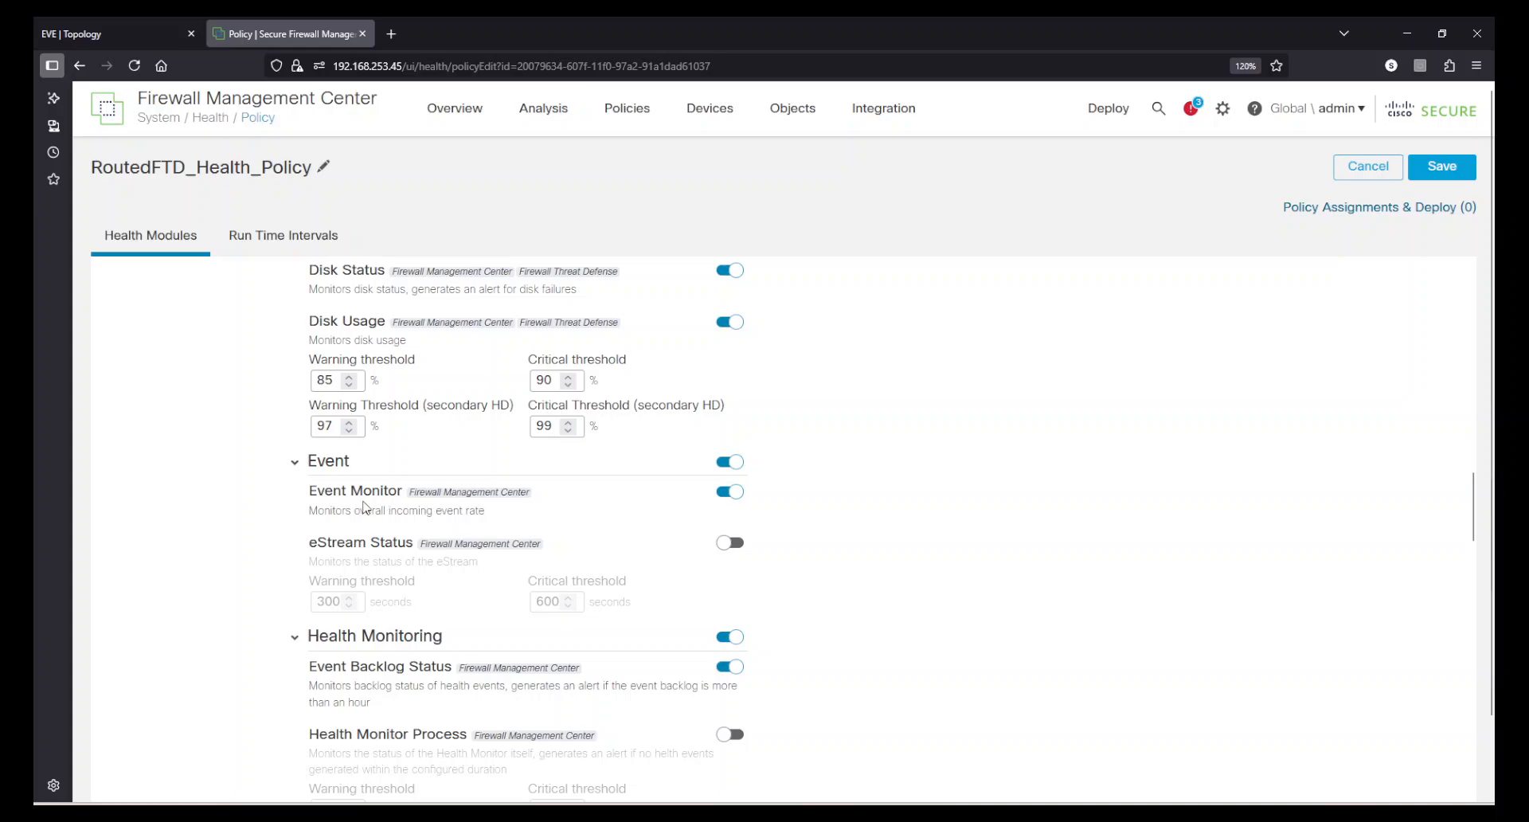
pyautogui.click(725, 493)
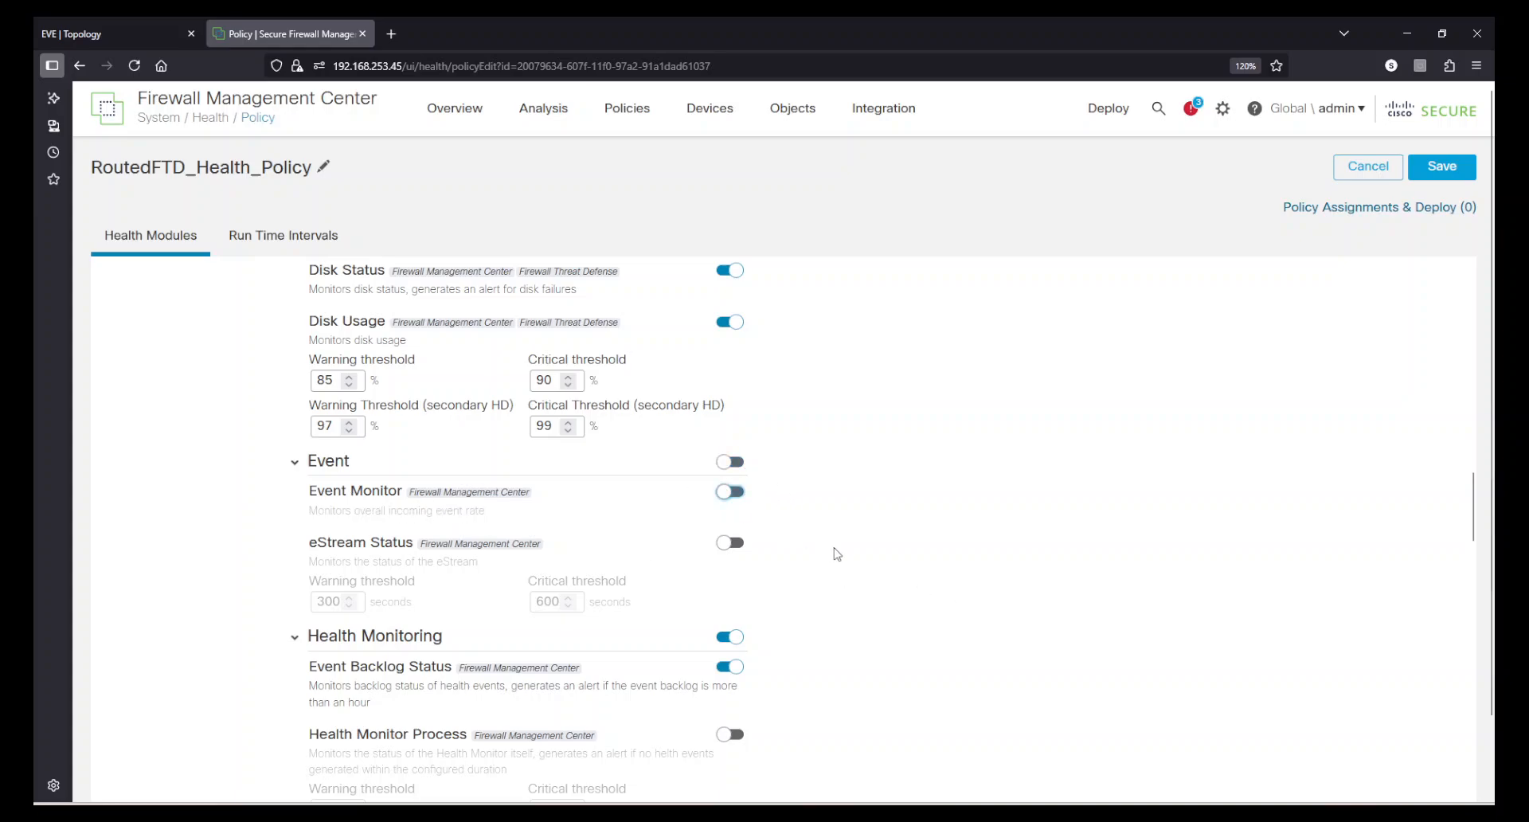
# Step: Disable Event Backlog Status under Health Monitoring, and Cluster/HA Failure Status and Firewall Management Center HA Status under High Availability
pyautogui.scroll(-2, 838, 556)
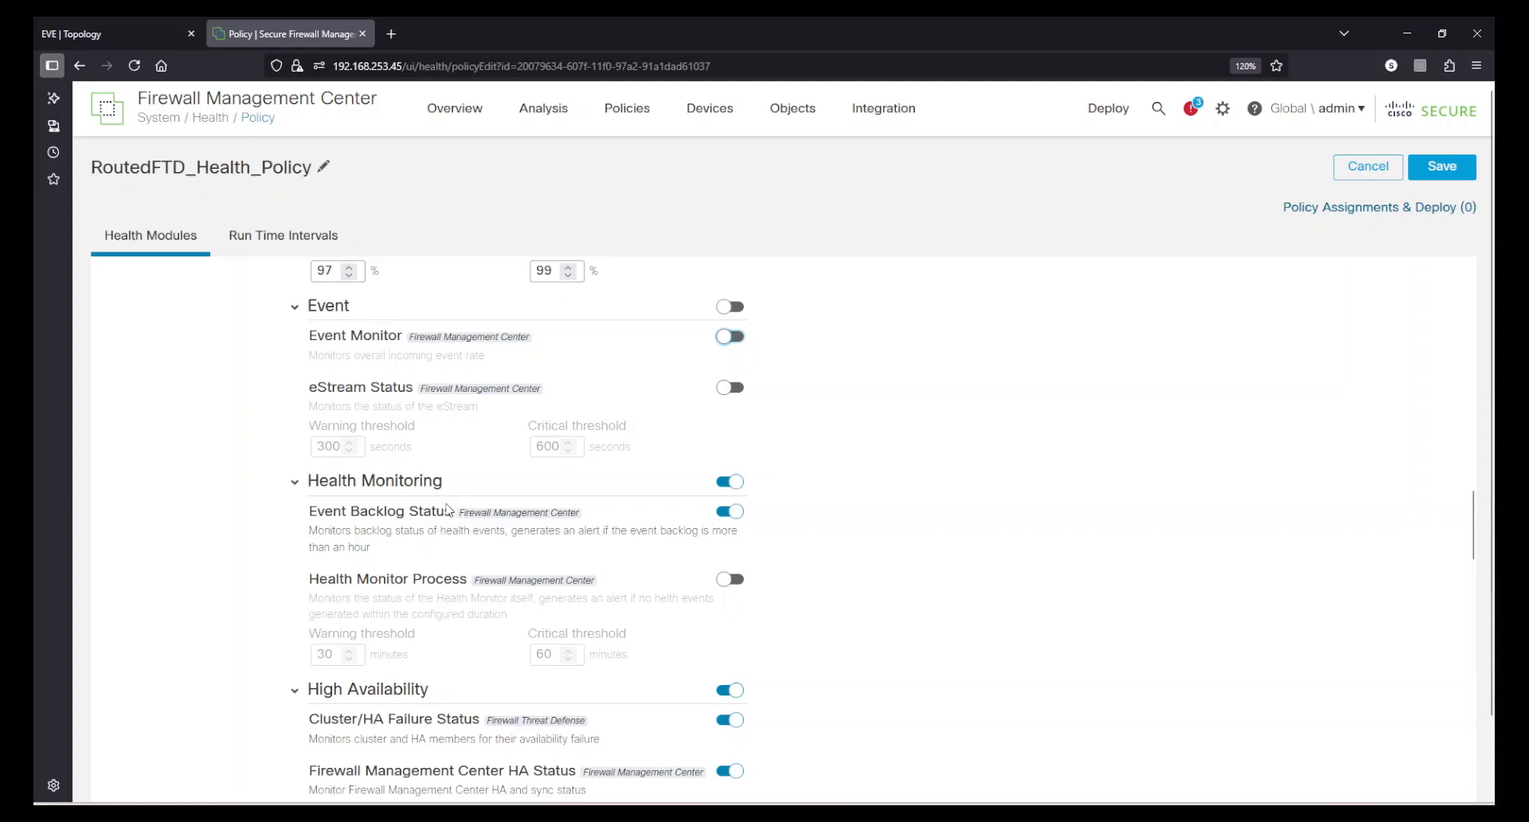
pyautogui.click(734, 512)
pyautogui.scroll(-3, 892, 564)
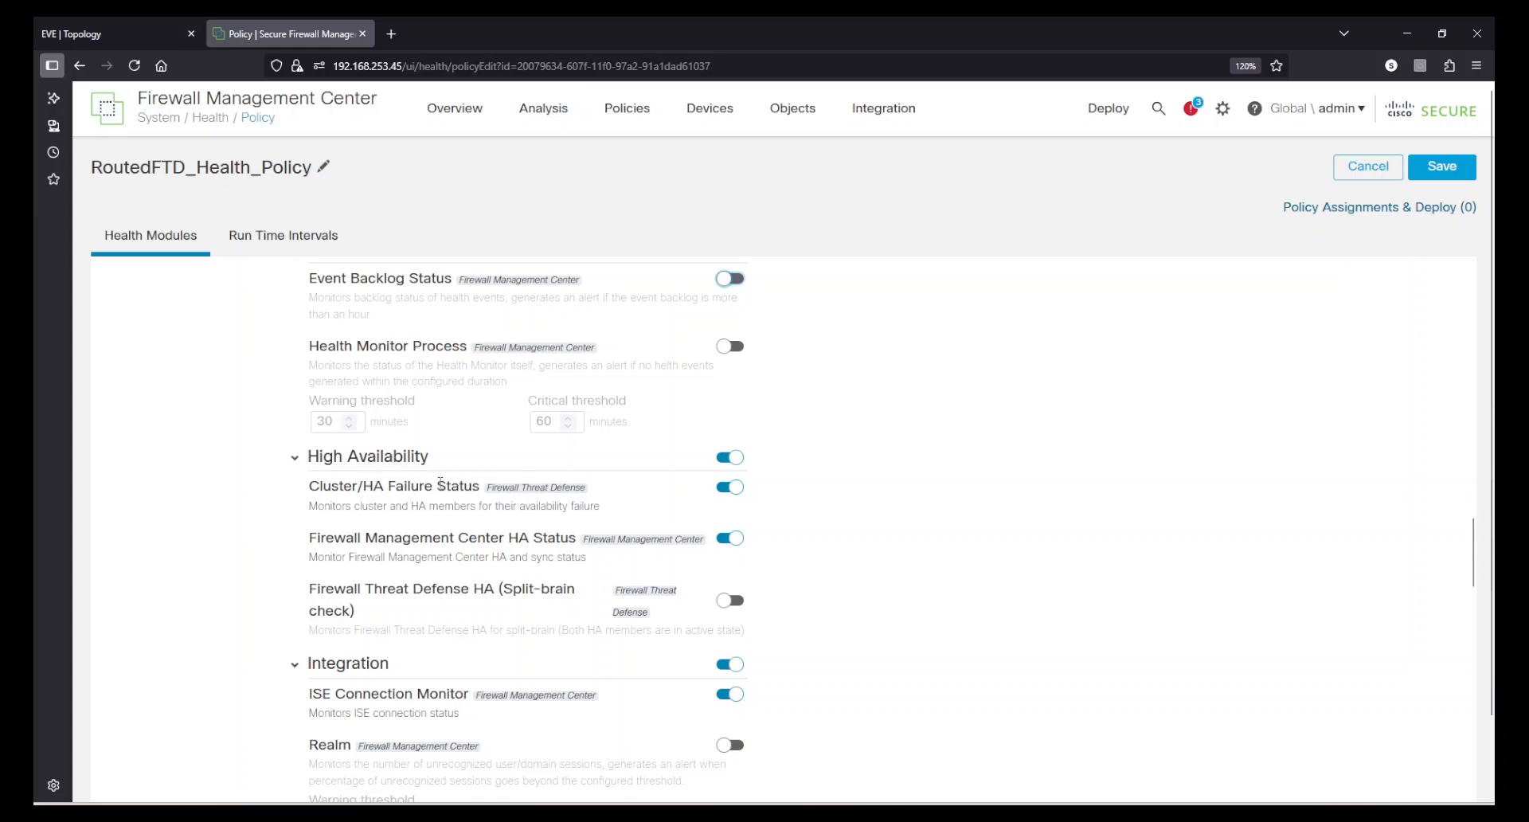
pyautogui.click(729, 488)
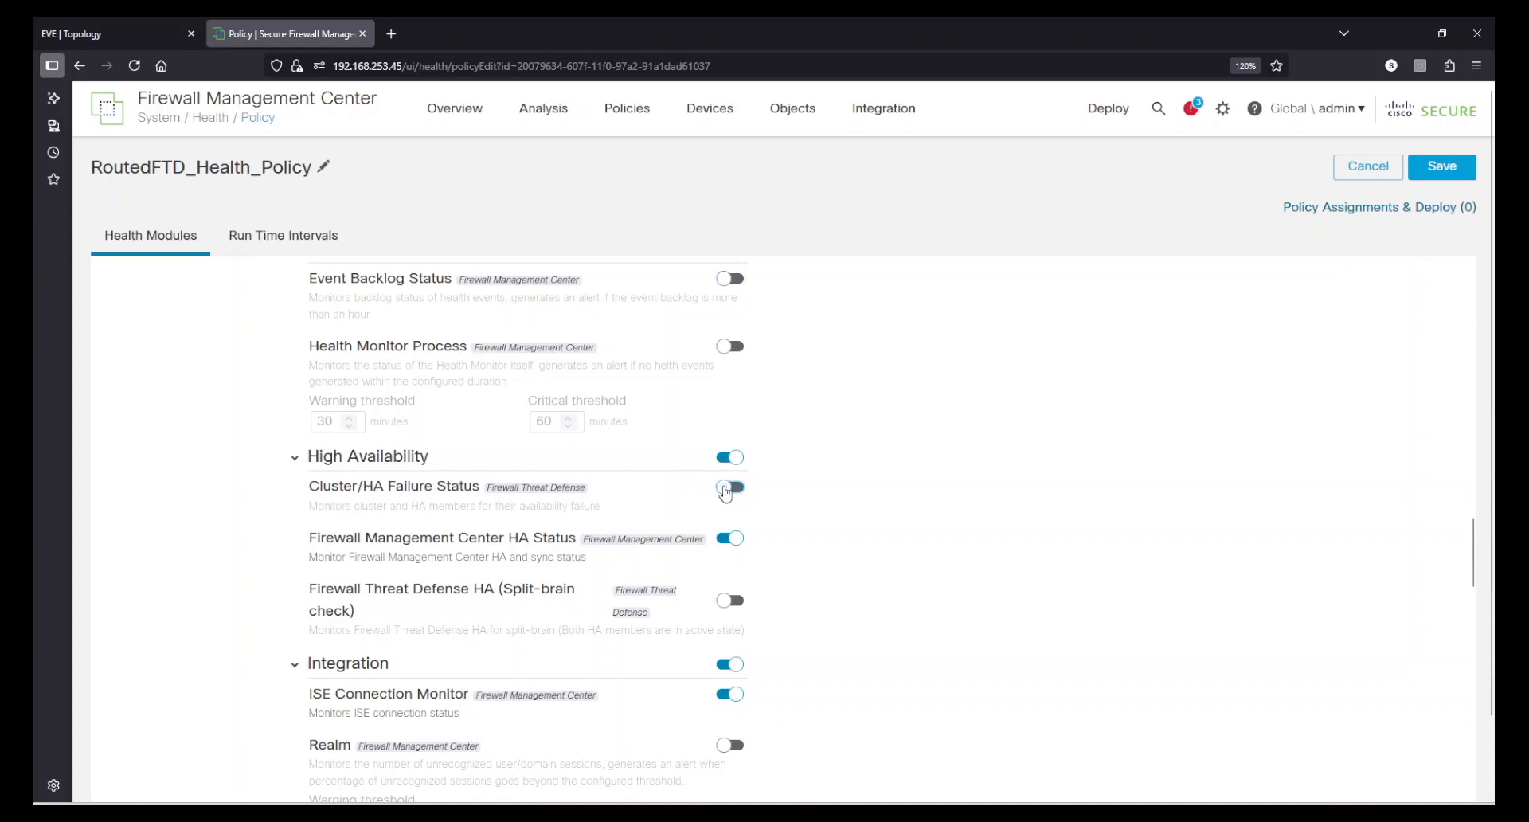
pyautogui.tripleClick(700, 542)
pyautogui.click(727, 539)
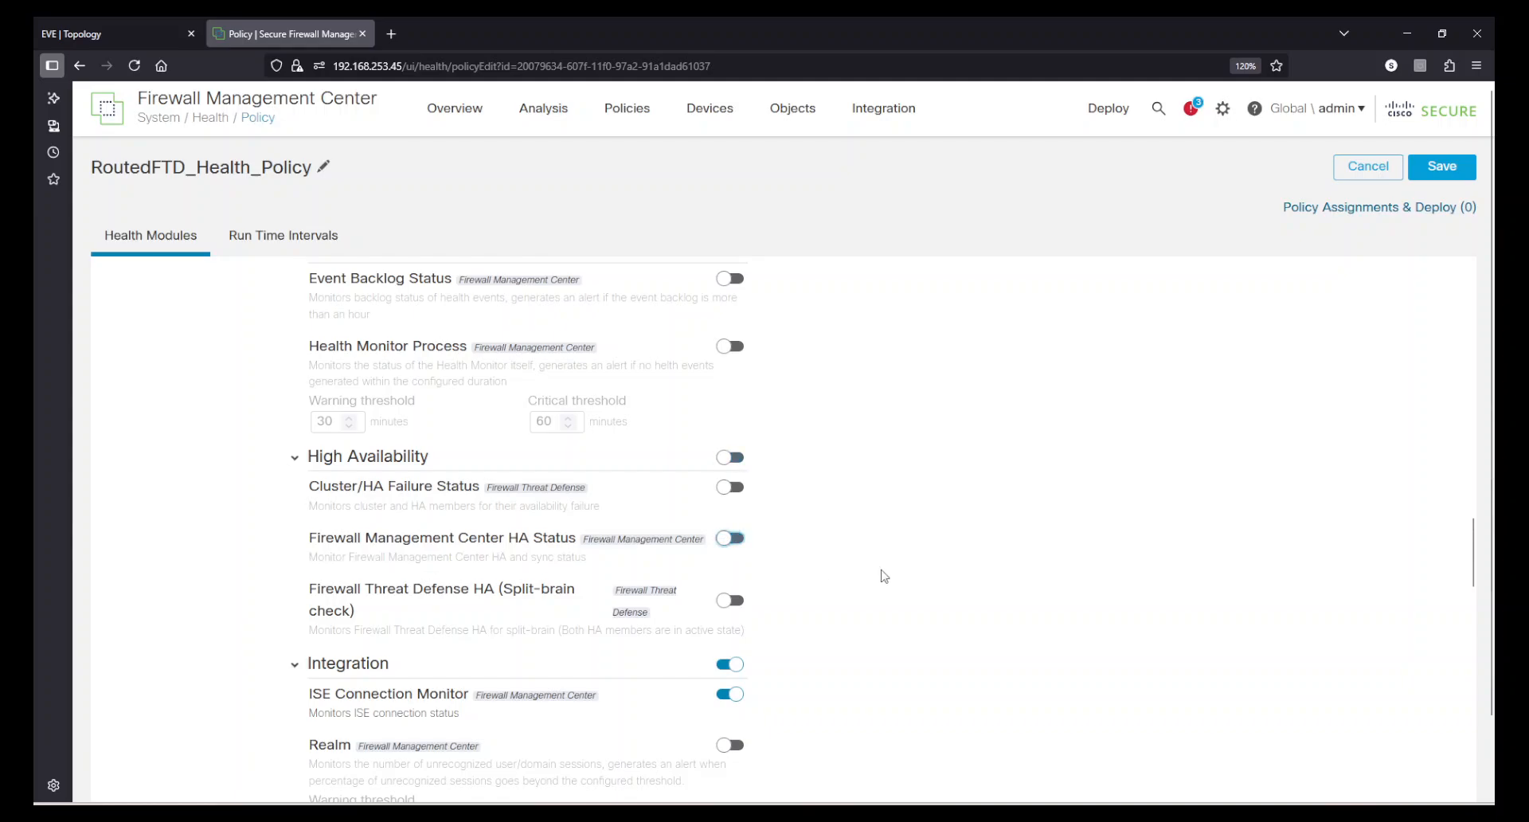
# Step: Disable the ISE Connection Monitor module in the Integration group
pyautogui.scroll(-1, 887, 576)
pyautogui.scroll(-1, 890, 576)
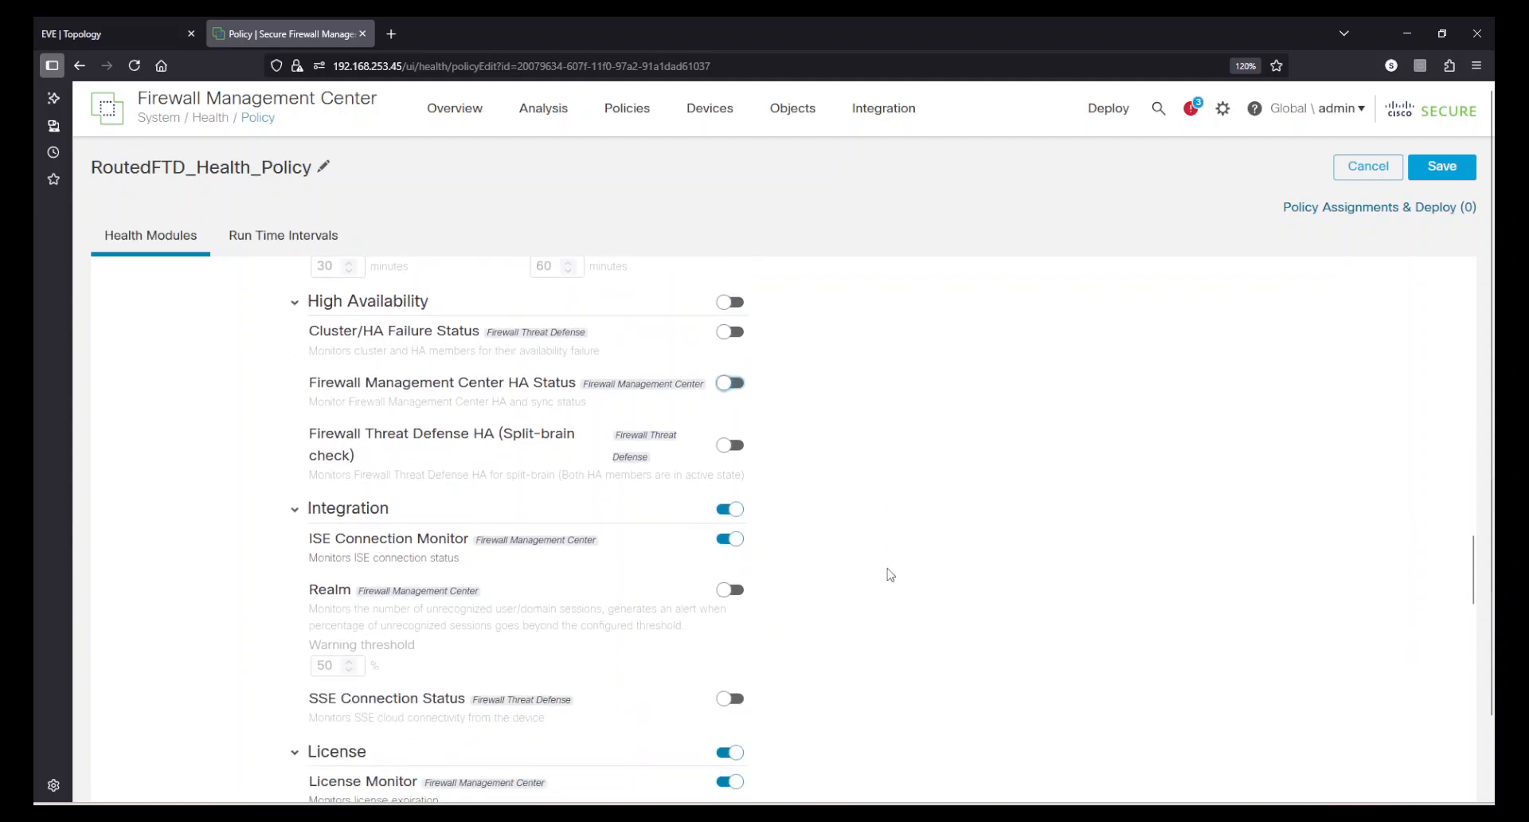
pyautogui.click(726, 538)
pyautogui.click(725, 542)
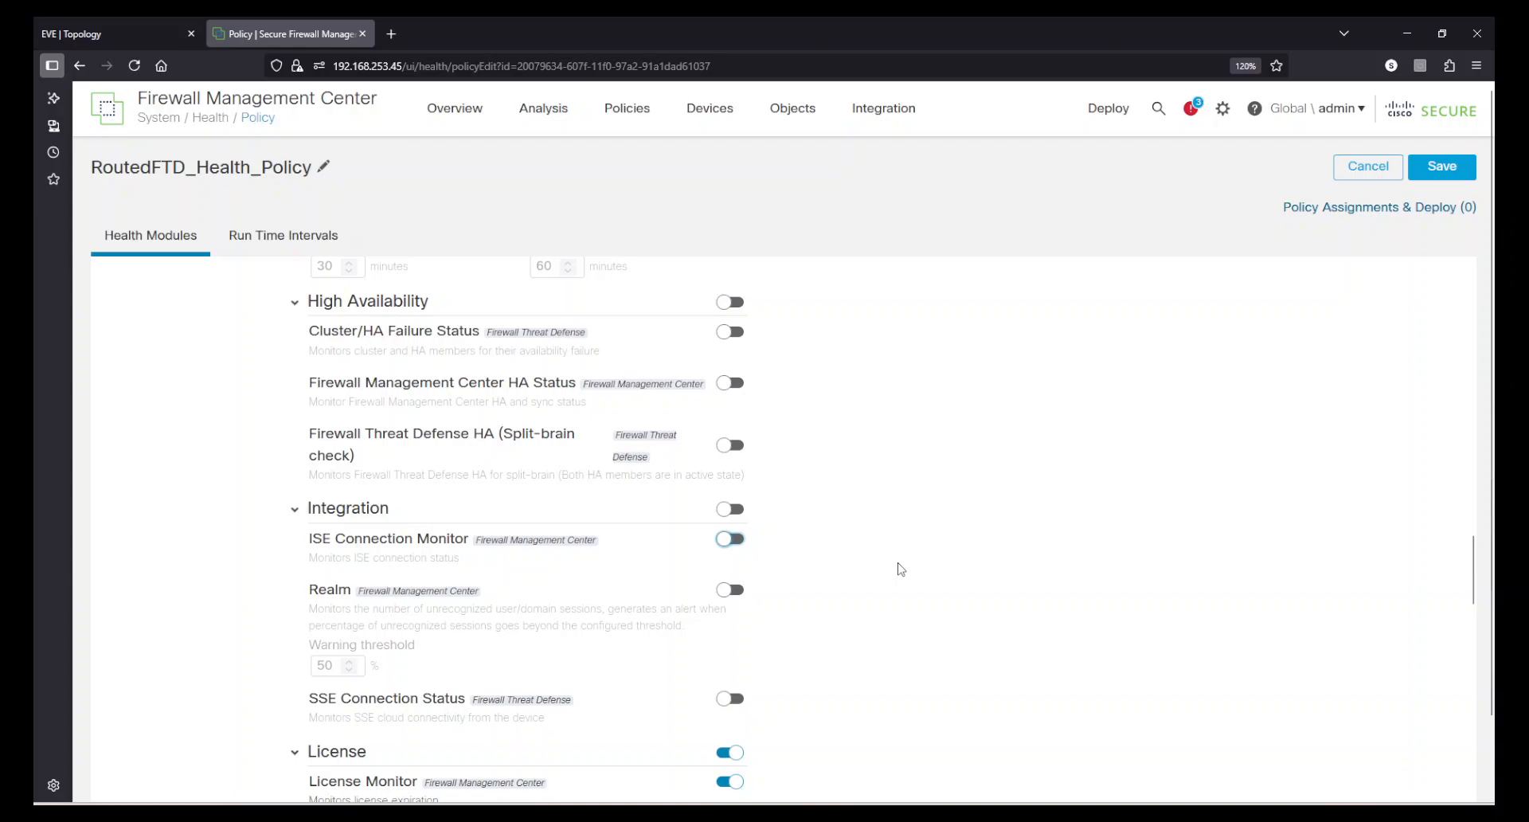
# Step: Disable the License Monitor and Smart License Monitor modules in the License group
pyautogui.scroll(-3, 876, 570)
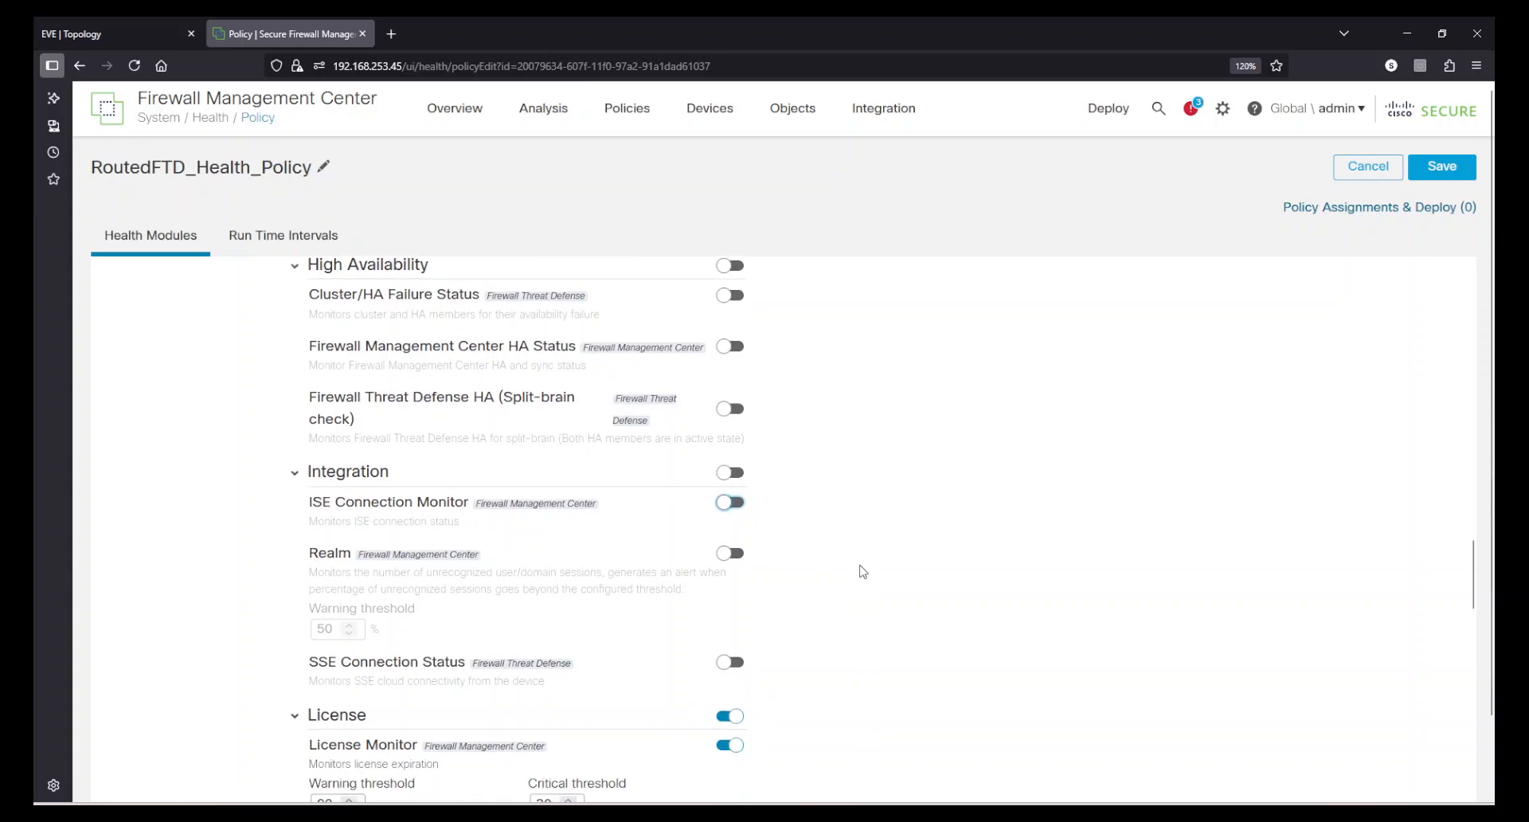
pyautogui.click(723, 551)
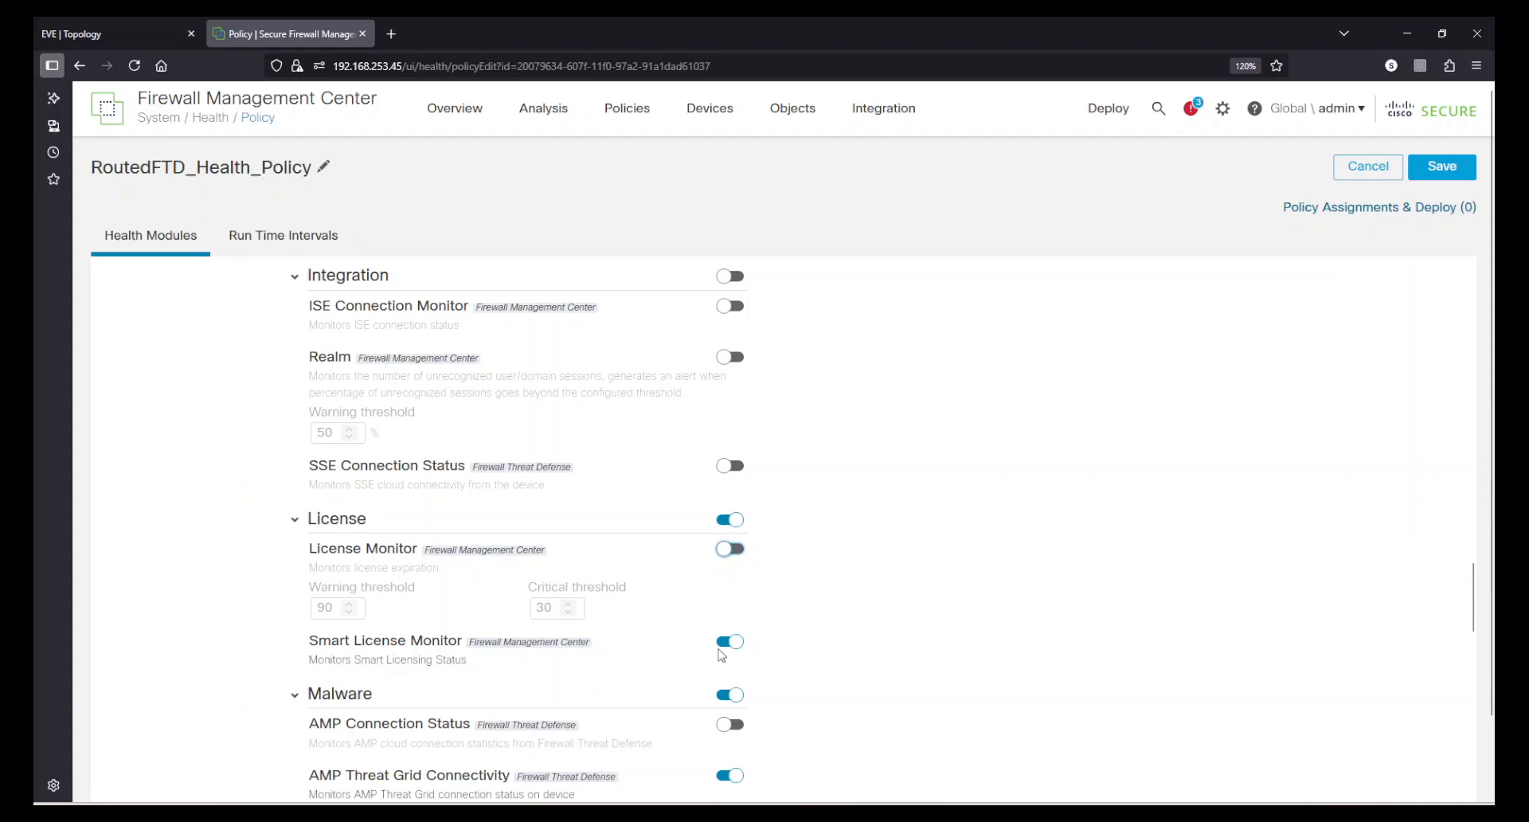
pyautogui.click(720, 645)
# Step: In the Malware group, enable AMP Connection Status and disable AMP for Endpoints Status and AMP for Firepower Status
pyautogui.scroll(-2, 850, 649)
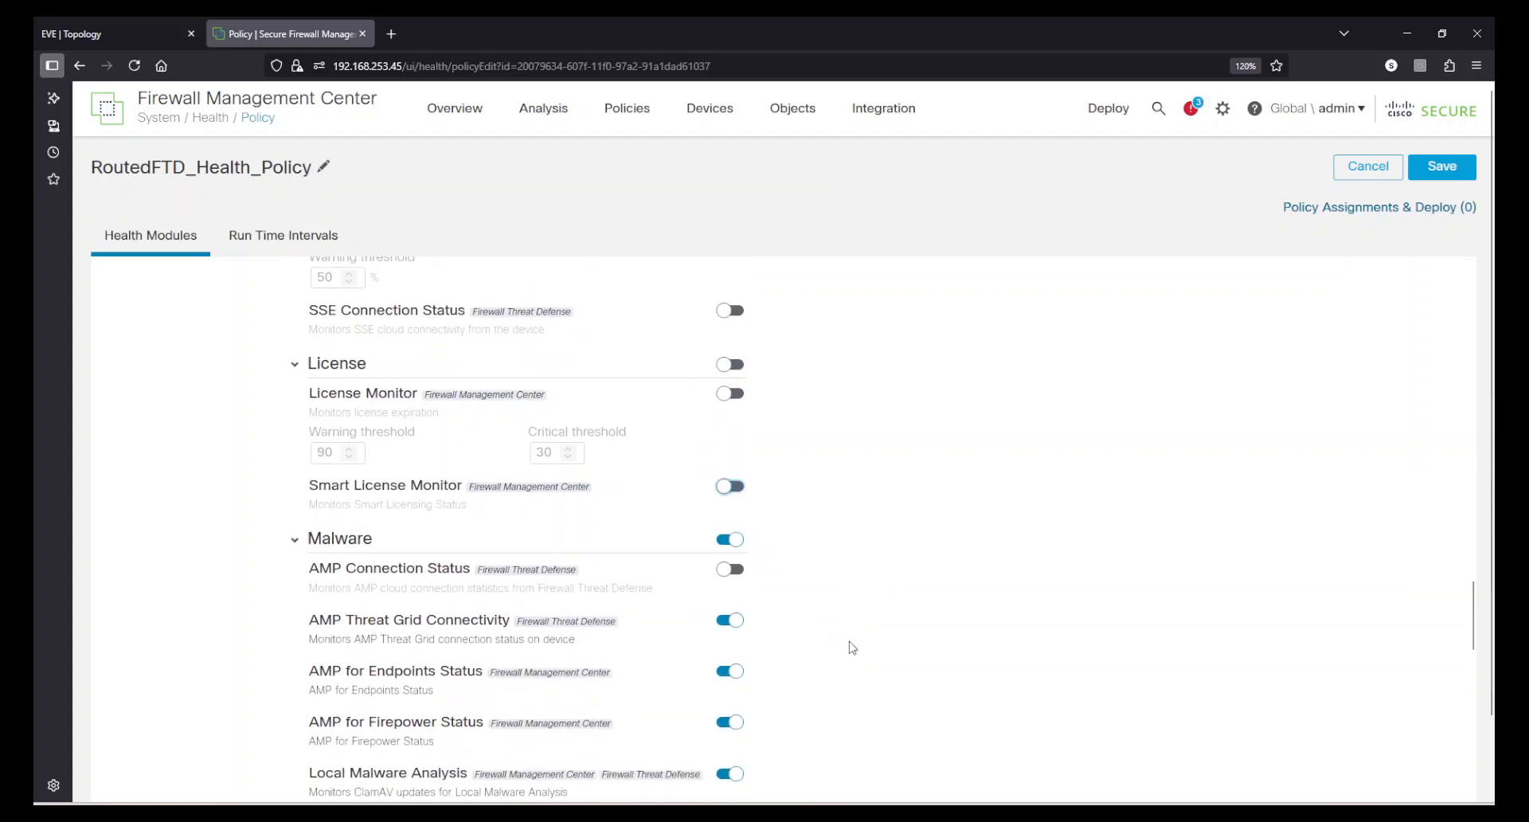
pyautogui.scroll(-1, 849, 645)
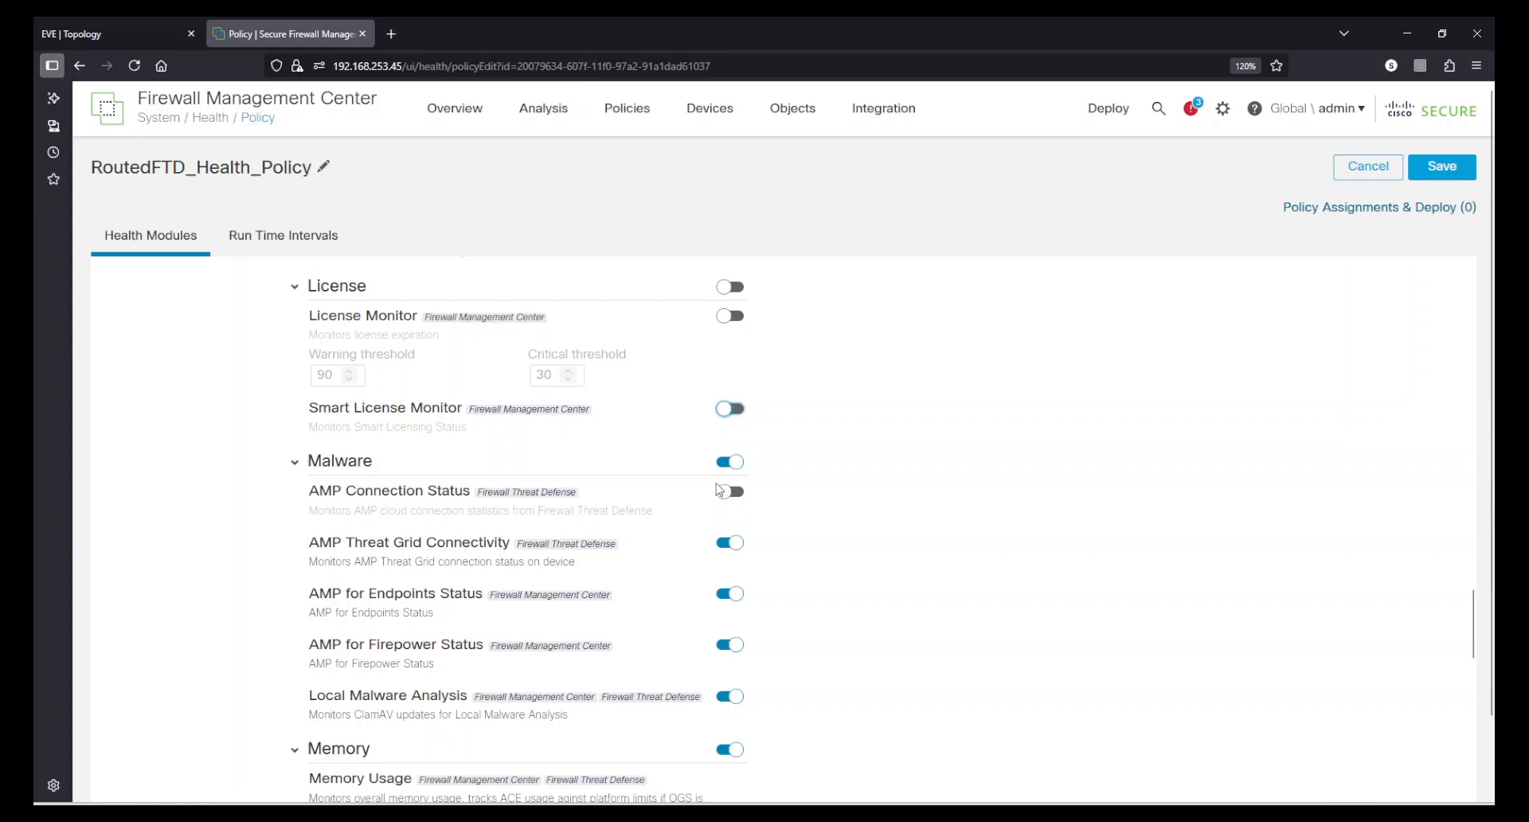
pyautogui.click(721, 491)
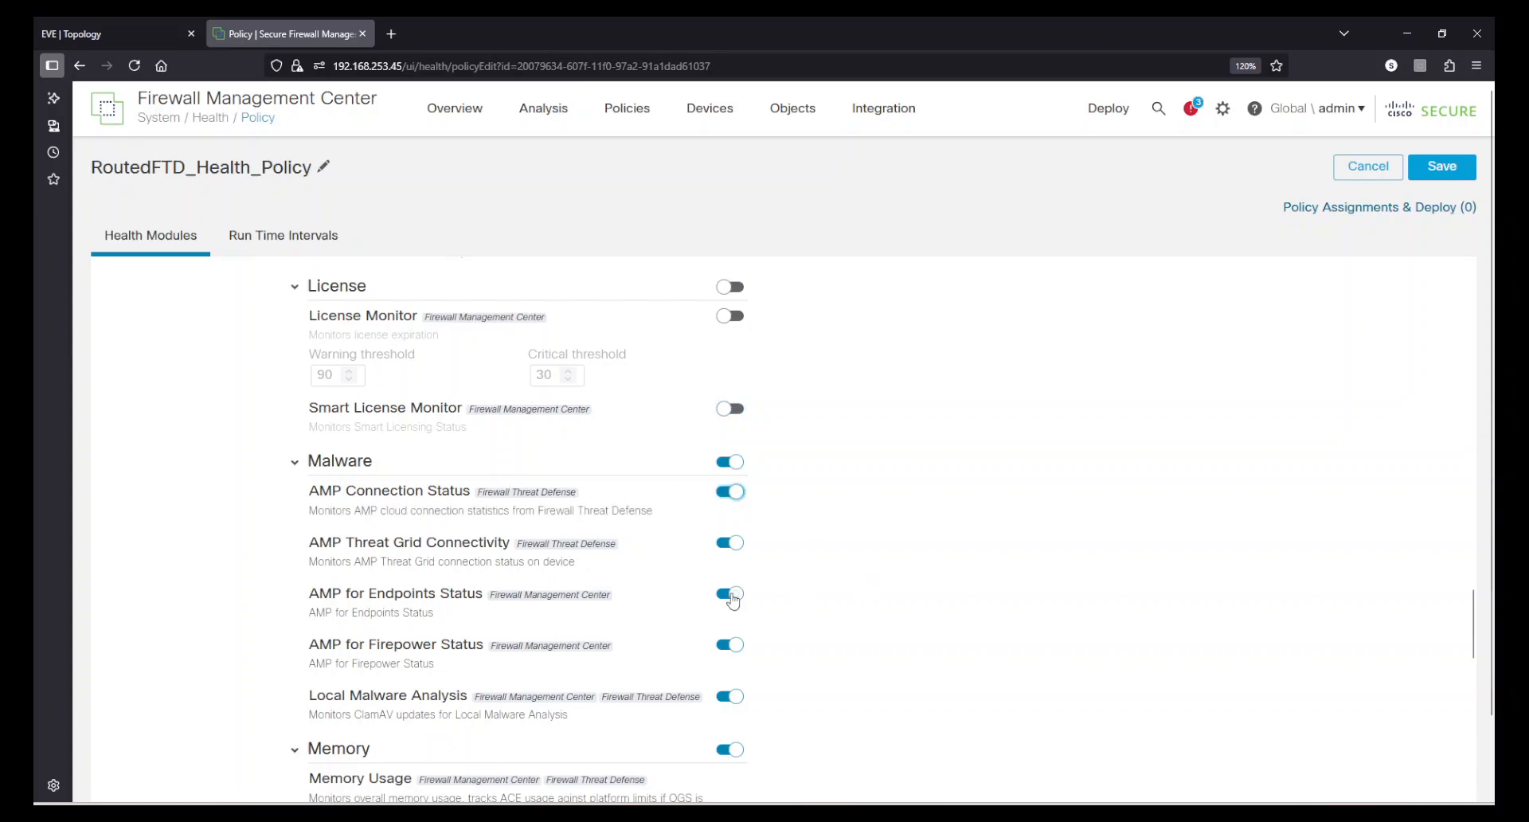
pyautogui.click(732, 599)
pyautogui.click(728, 646)
# Step: Disable the RRD Server Process, RabbitMQ Statistics and Time Series Data (RRD) Monitor modules in the Processes group
pyautogui.scroll(-1, 827, 652)
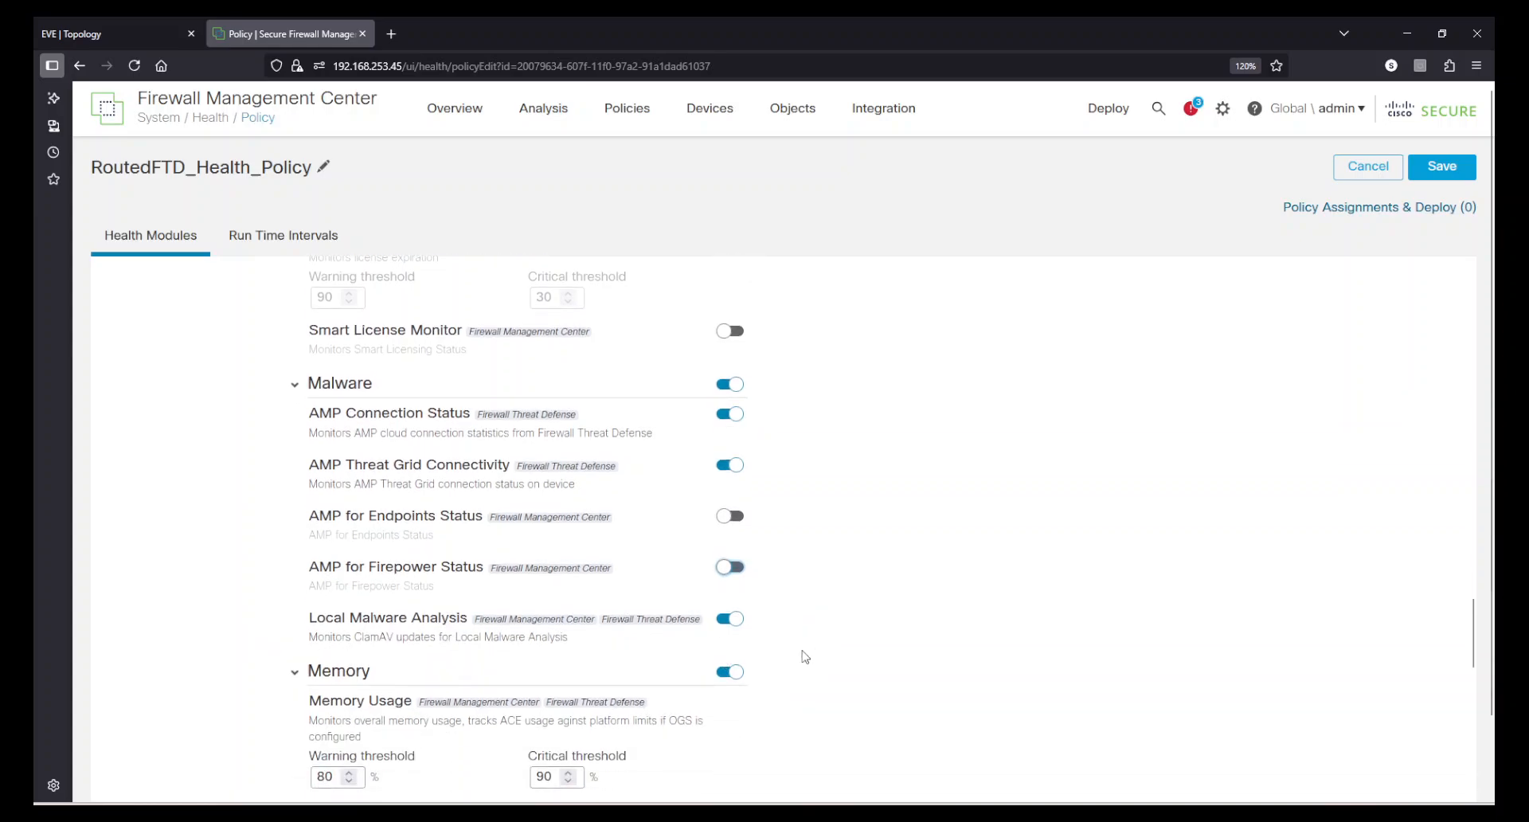
pyautogui.scroll(-1, 434, 701)
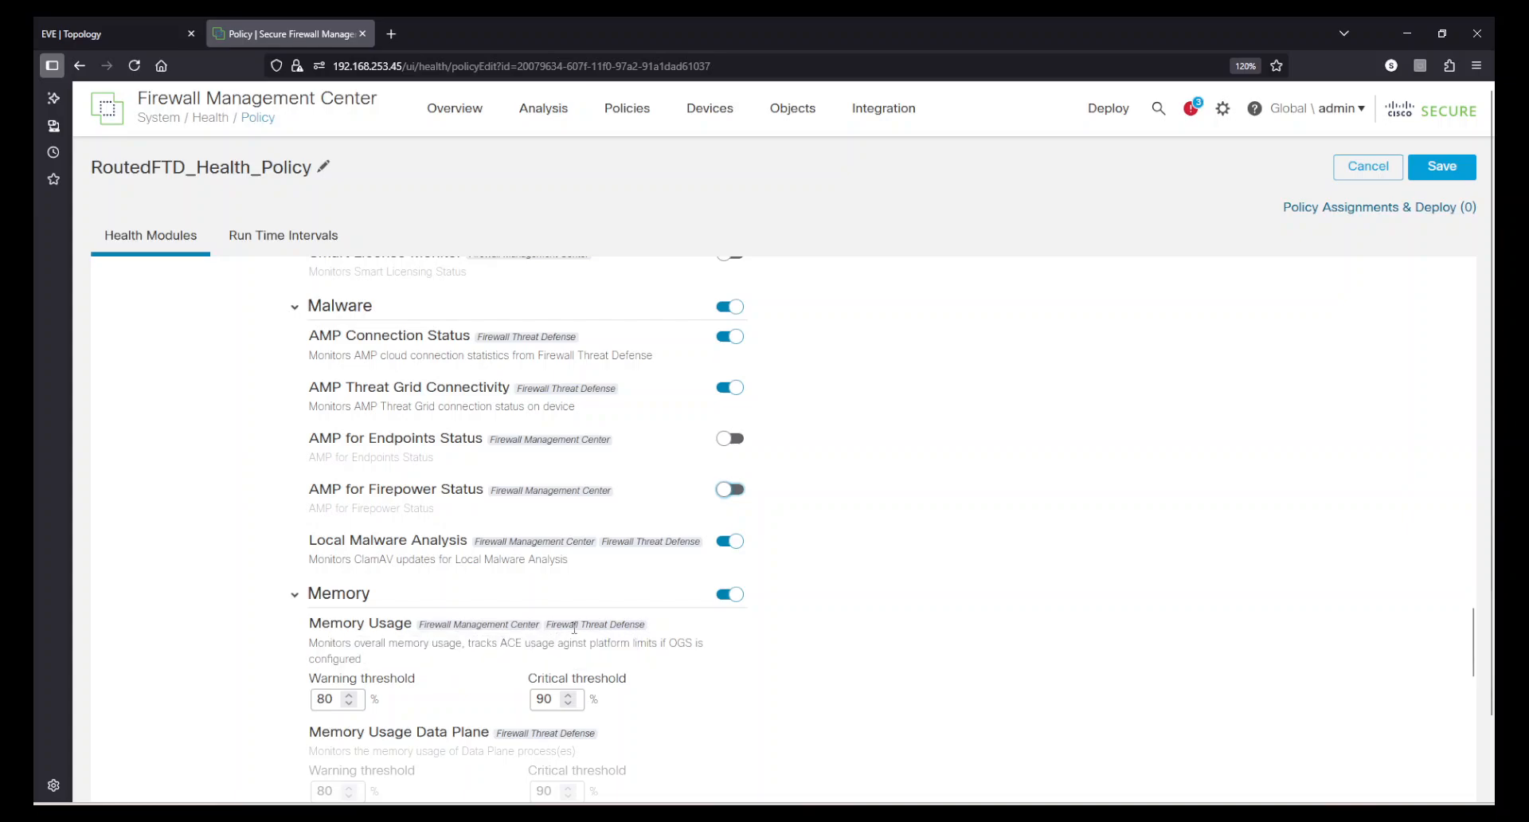
pyautogui.scroll(-3, 742, 667)
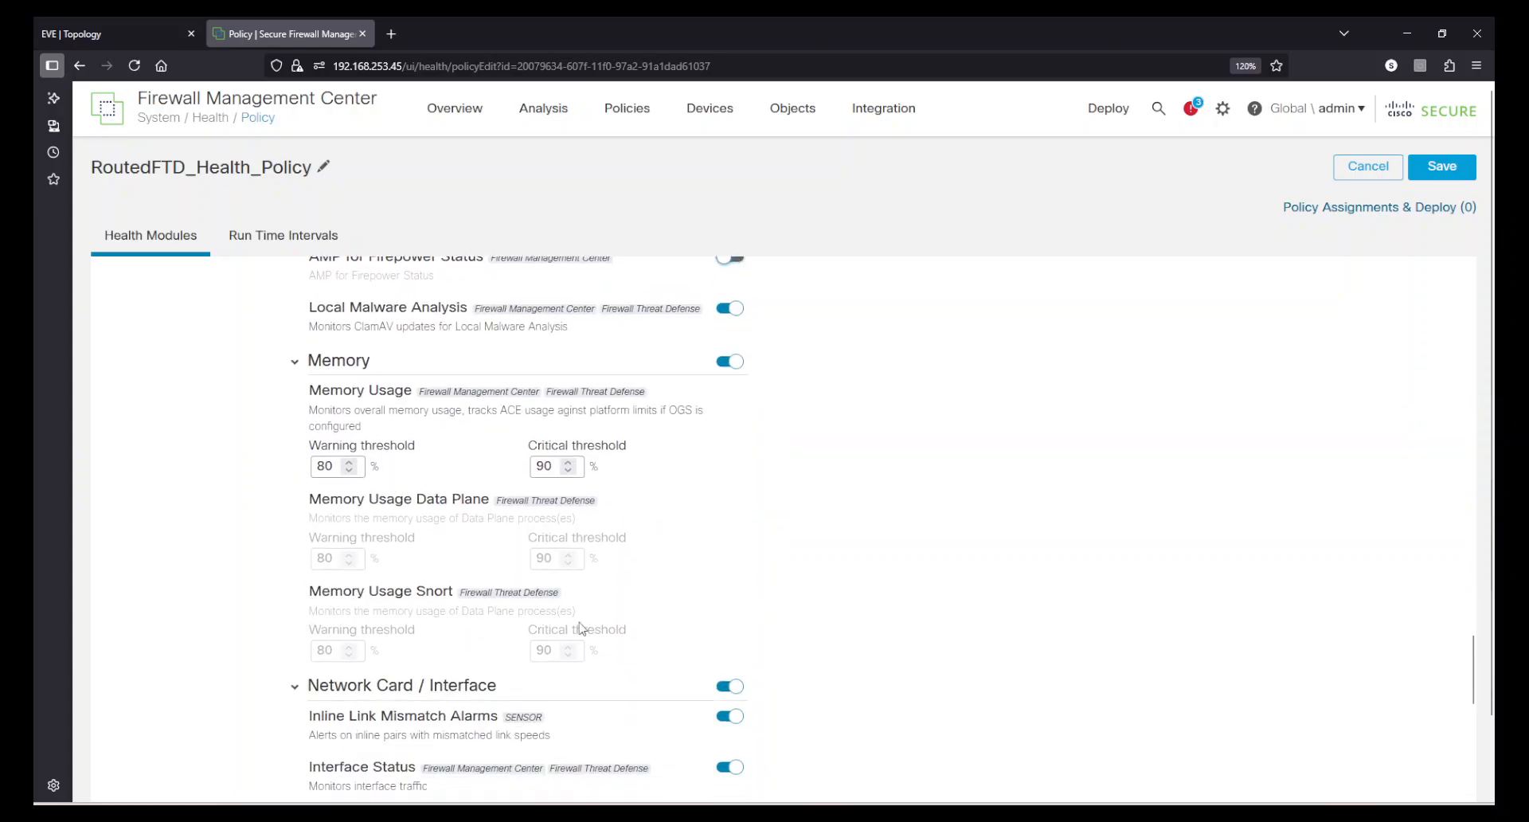
pyautogui.scroll(-1, 851, 595)
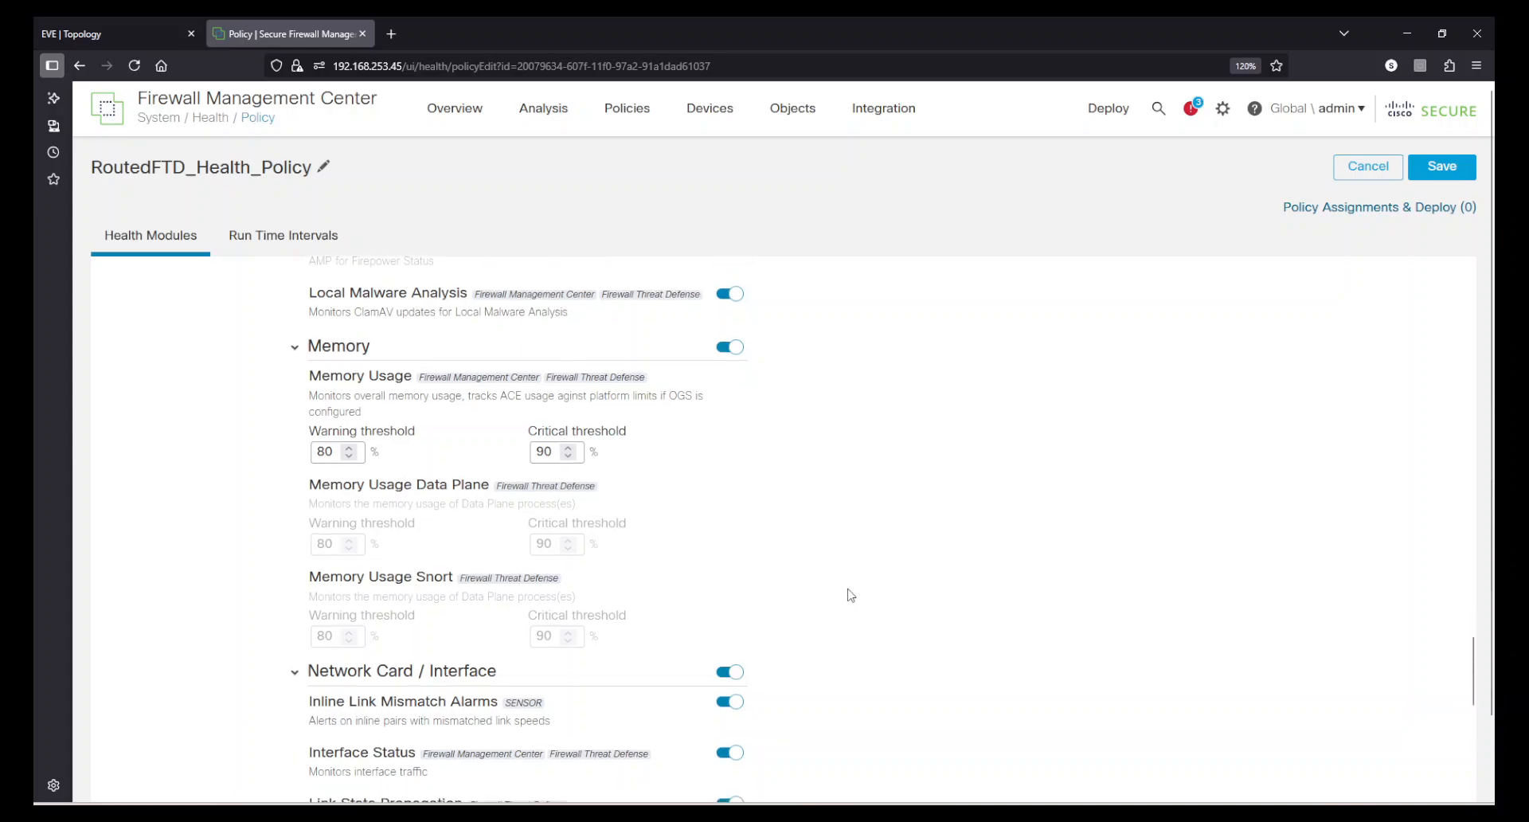
pyautogui.scroll(-2, 1119, 669)
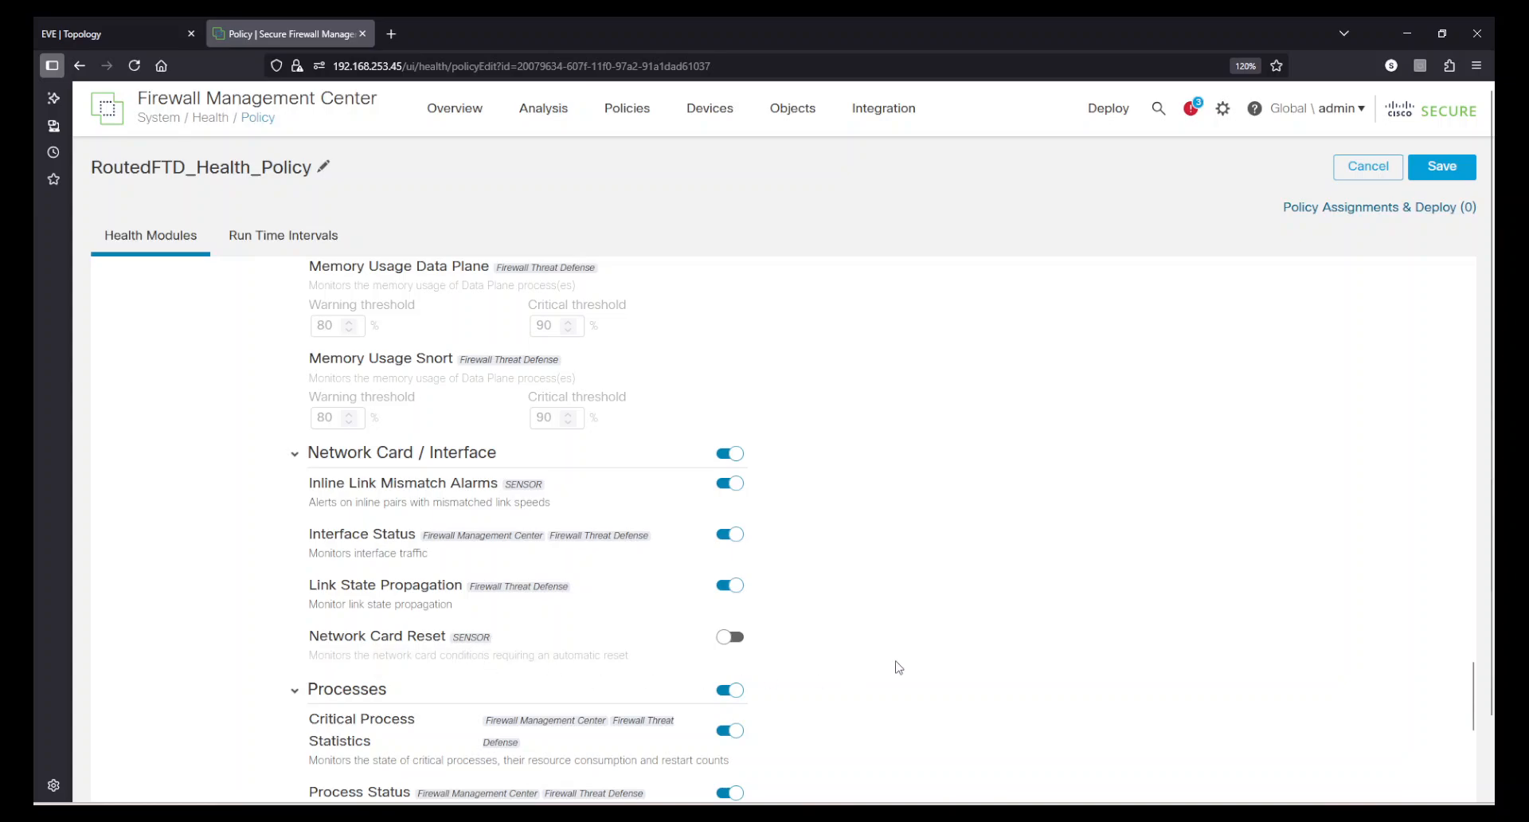
pyautogui.scroll(-2, 961, 653)
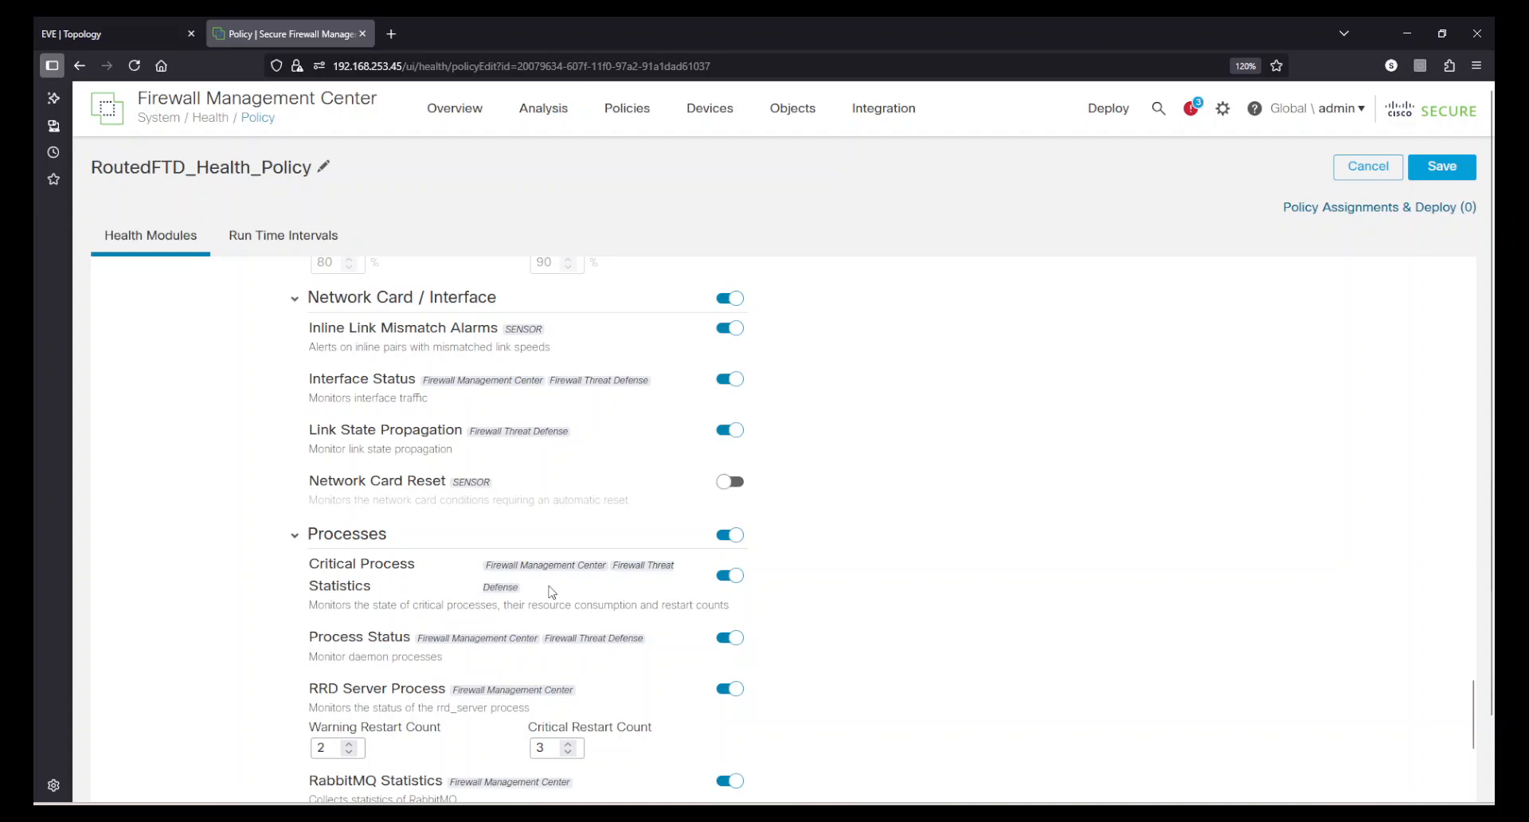
pyautogui.click(737, 695)
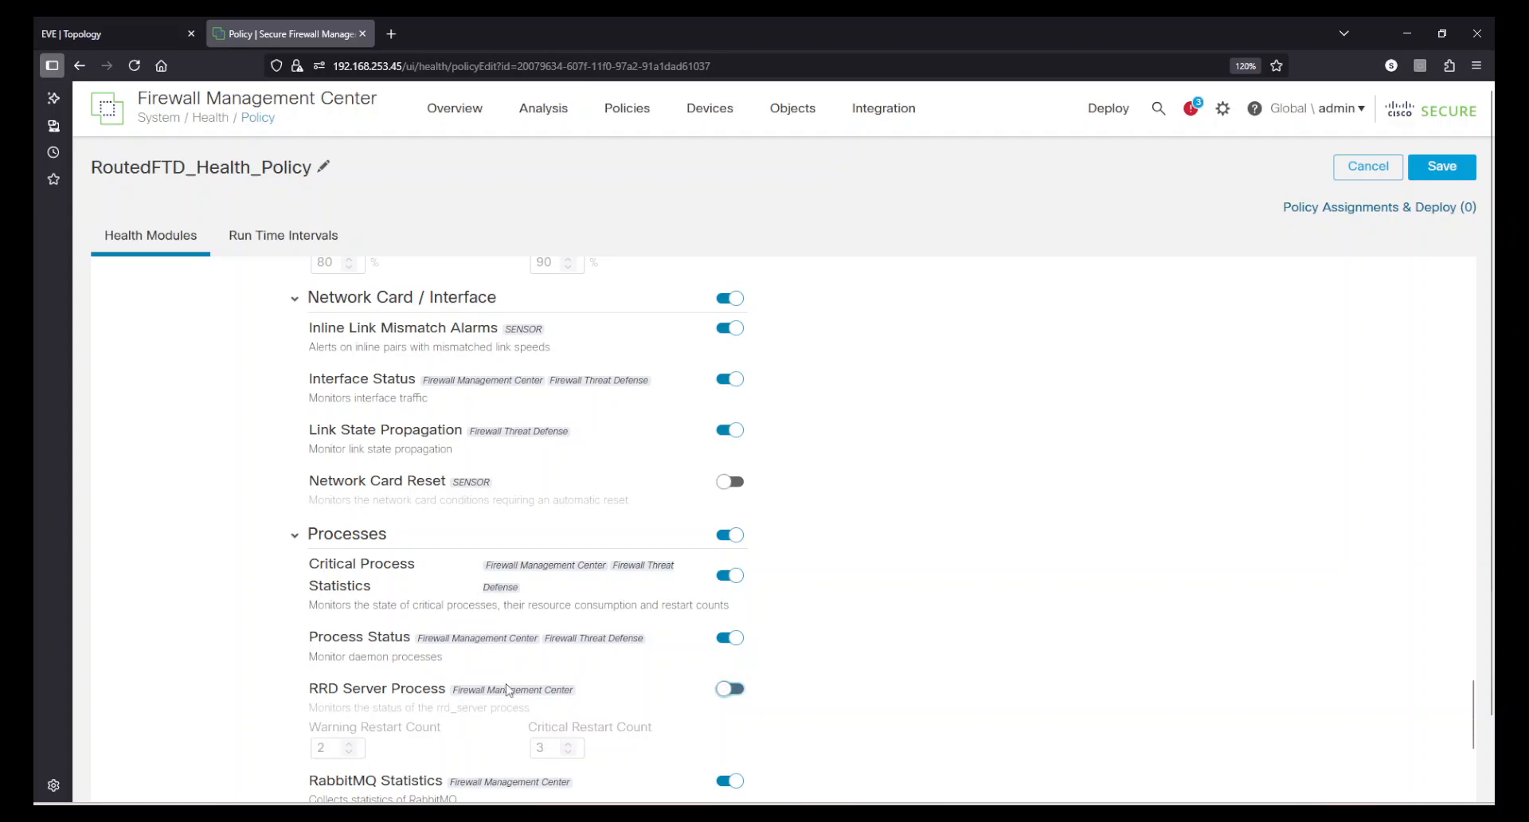
pyautogui.scroll(-3, 876, 653)
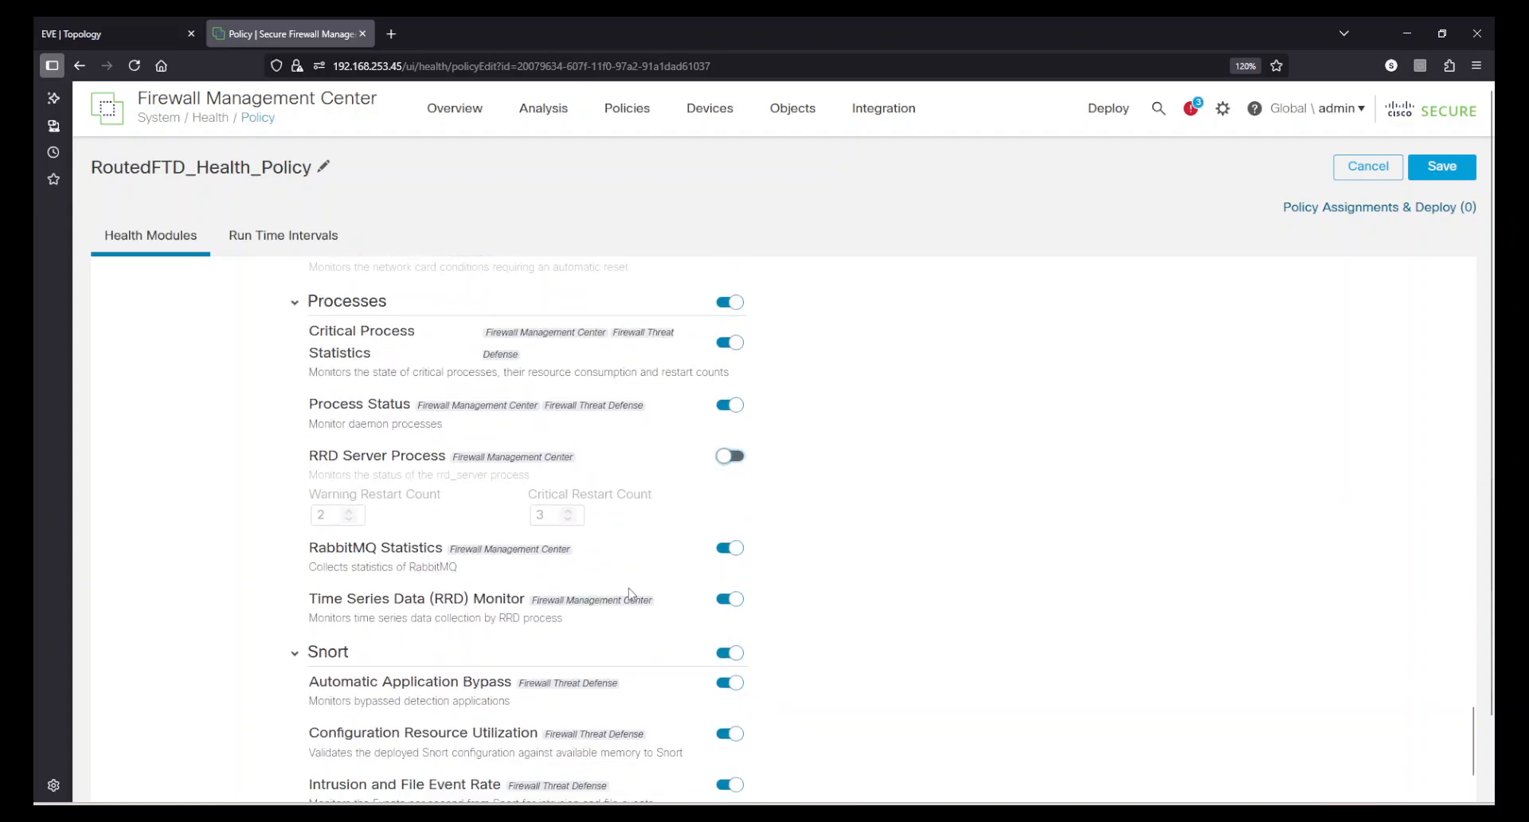
pyautogui.click(728, 549)
pyautogui.click(730, 599)
# Step: Disable the Security Intelligence and URL Filtering Monitor modules in the Threat Data Updates group
pyautogui.scroll(-2, 859, 607)
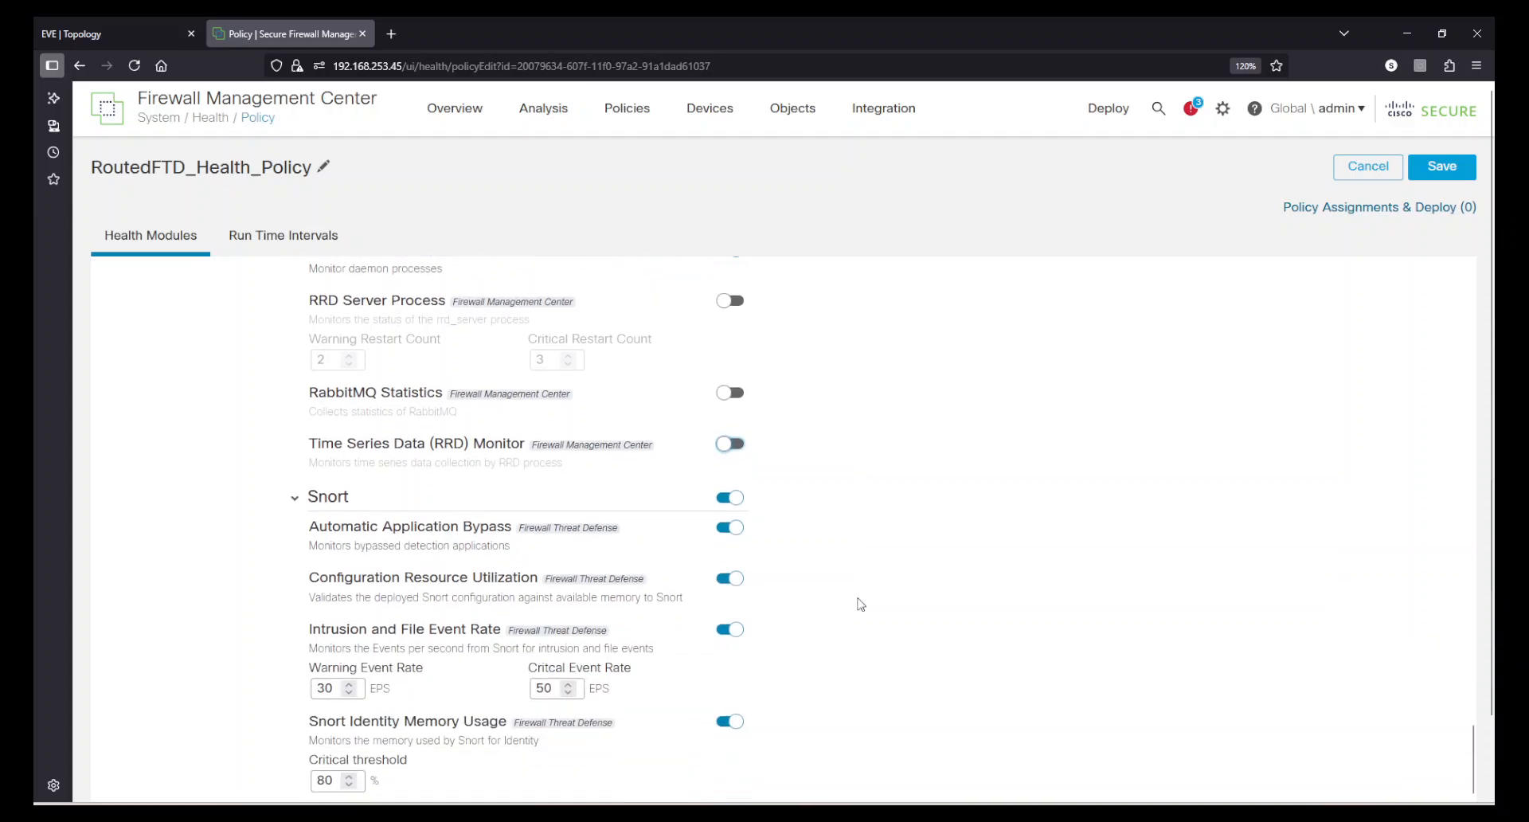
pyautogui.scroll(-5, 916, 717)
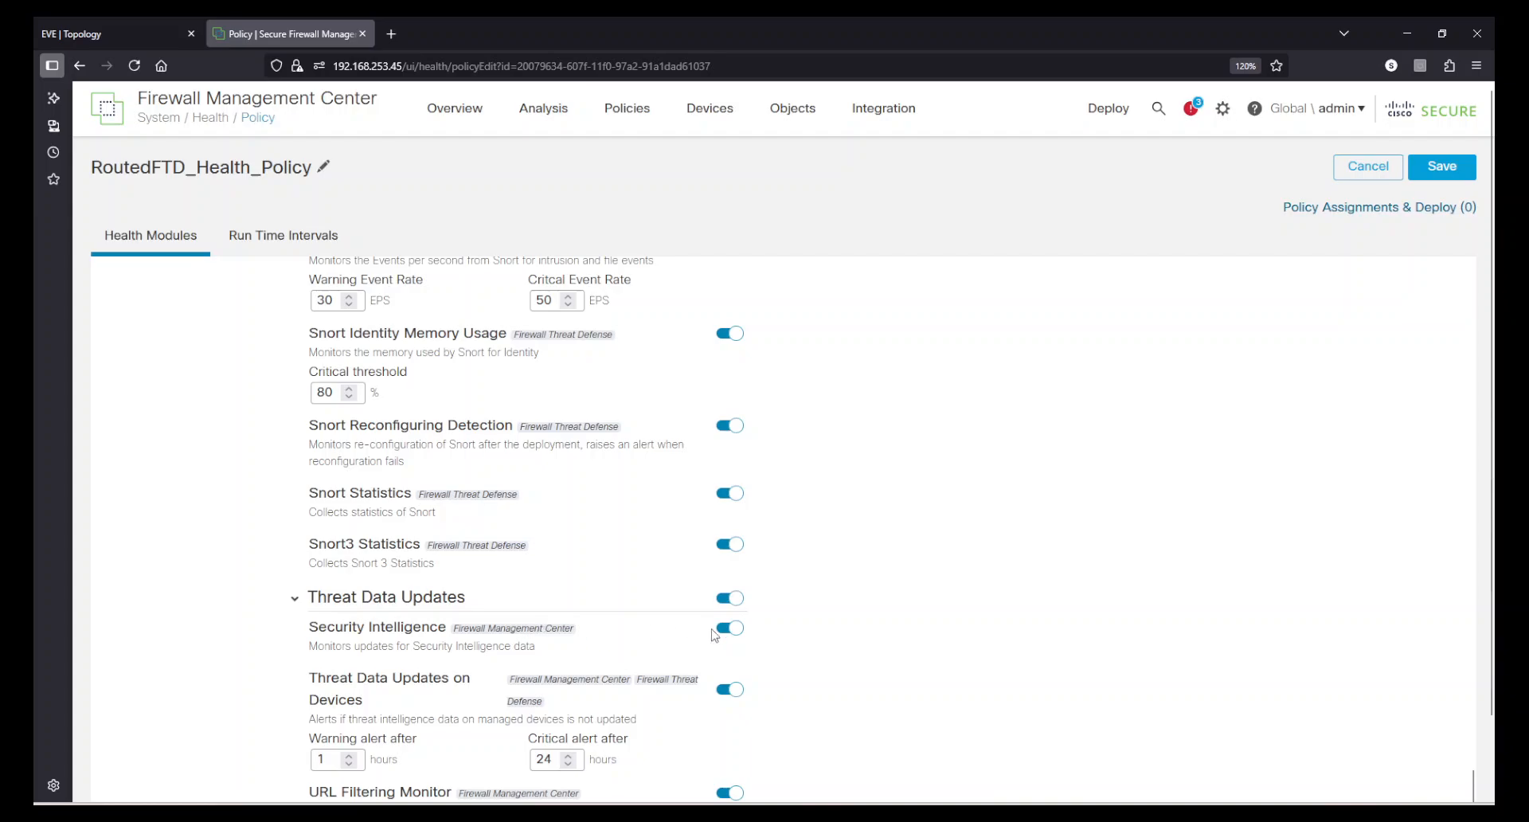
pyautogui.click(730, 628)
pyautogui.scroll(-2, 836, 614)
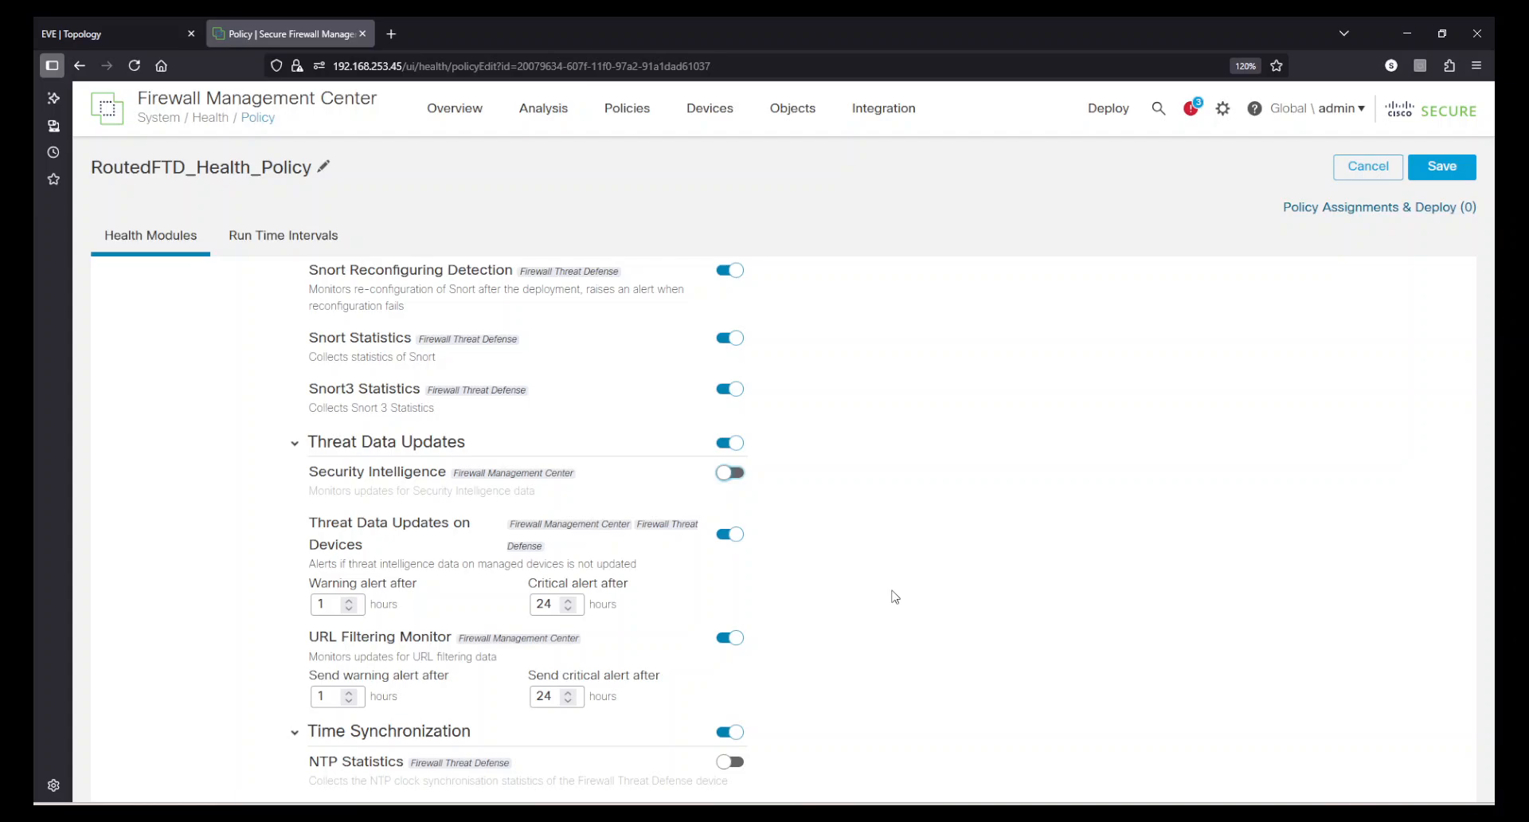
pyautogui.scroll(-1, 895, 597)
pyautogui.click(724, 560)
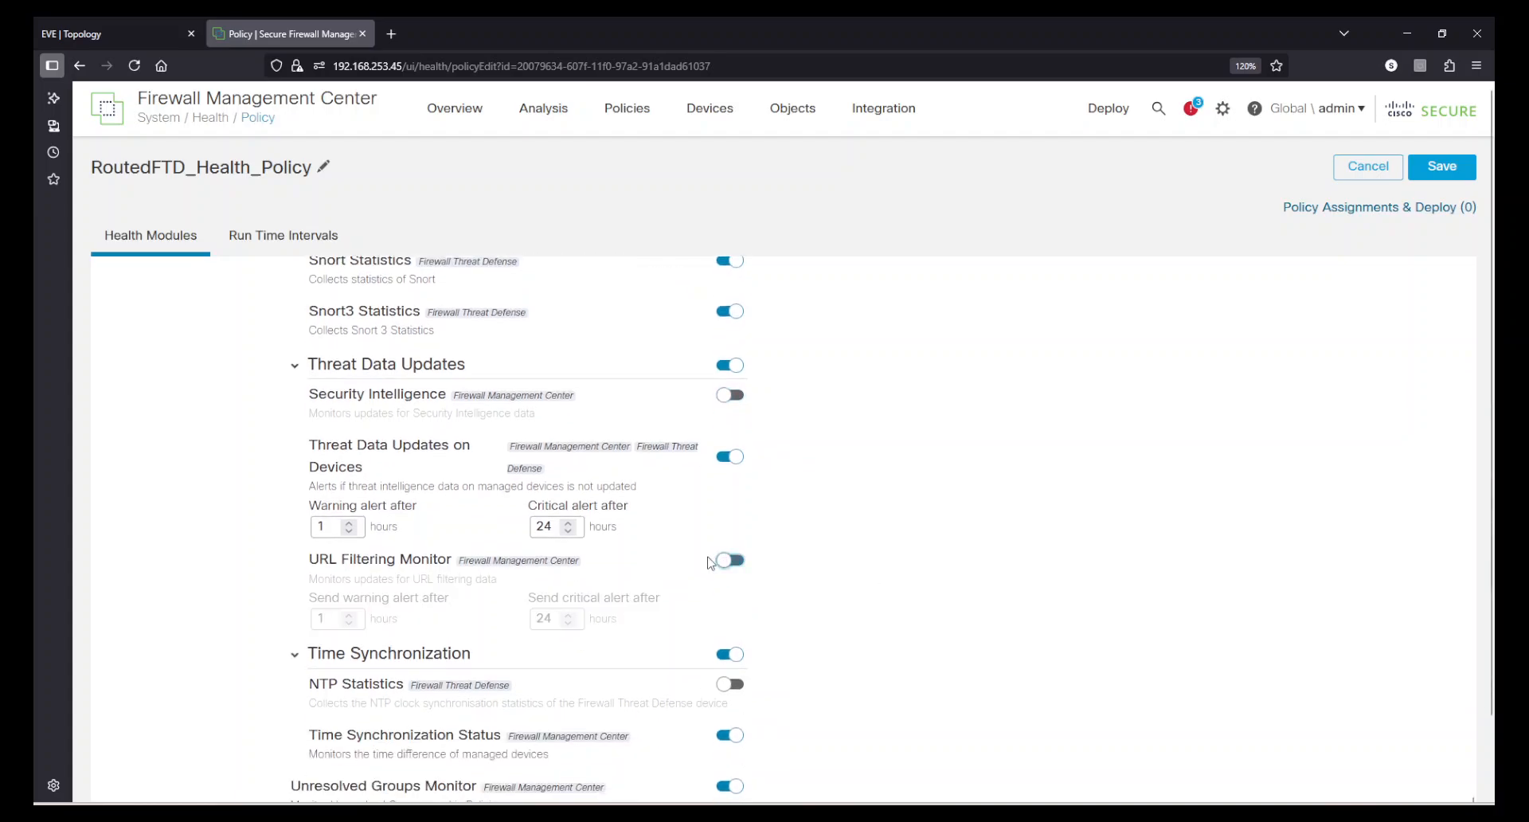
# Step: Disable the Time Synchronization Status, Unresolved Groups Monitor and VPN Tunnel Status modules
pyautogui.scroll(-1, 924, 570)
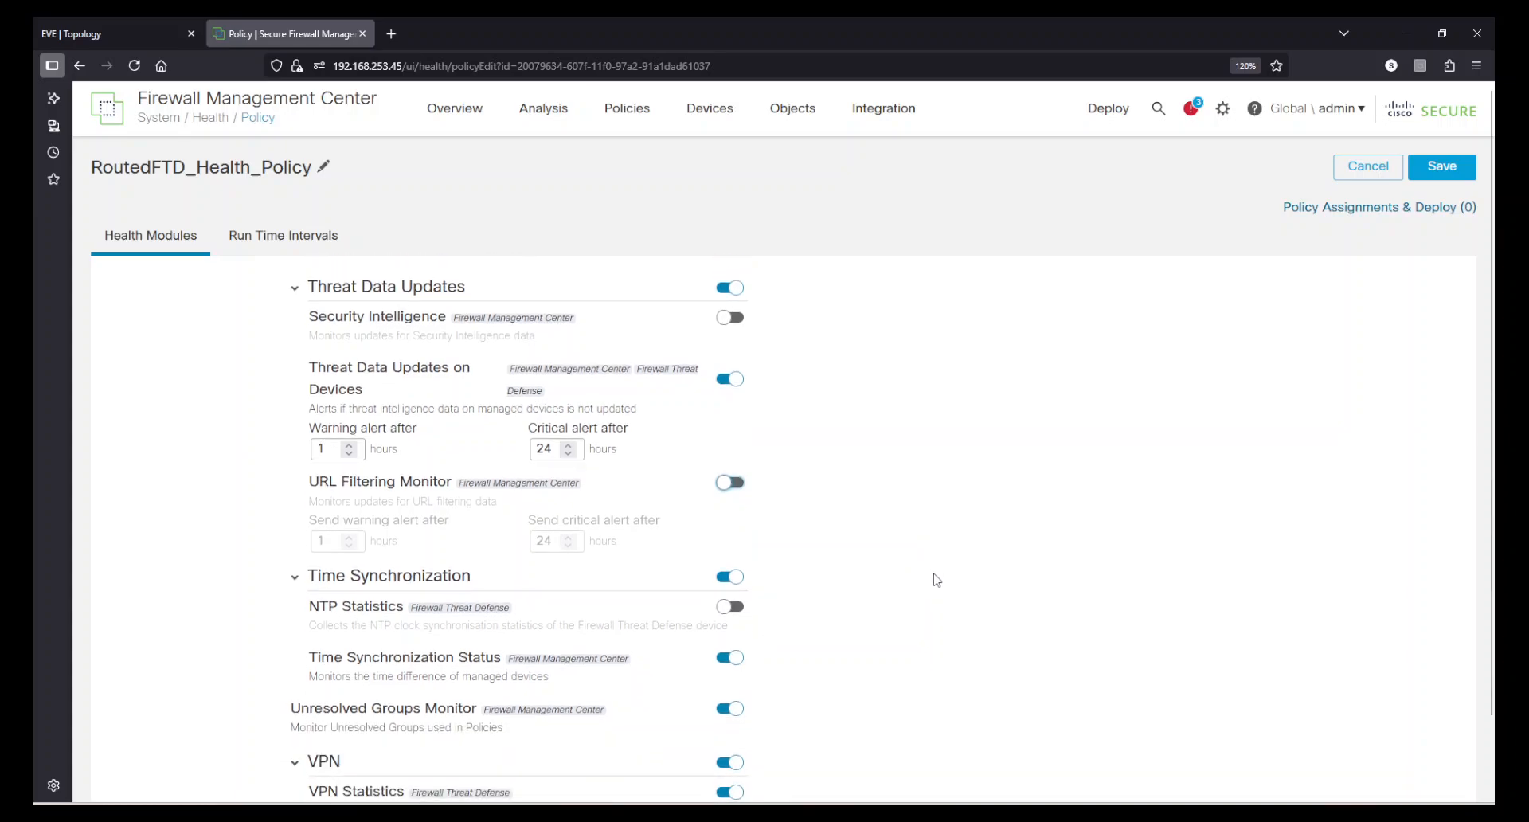
pyautogui.click(728, 642)
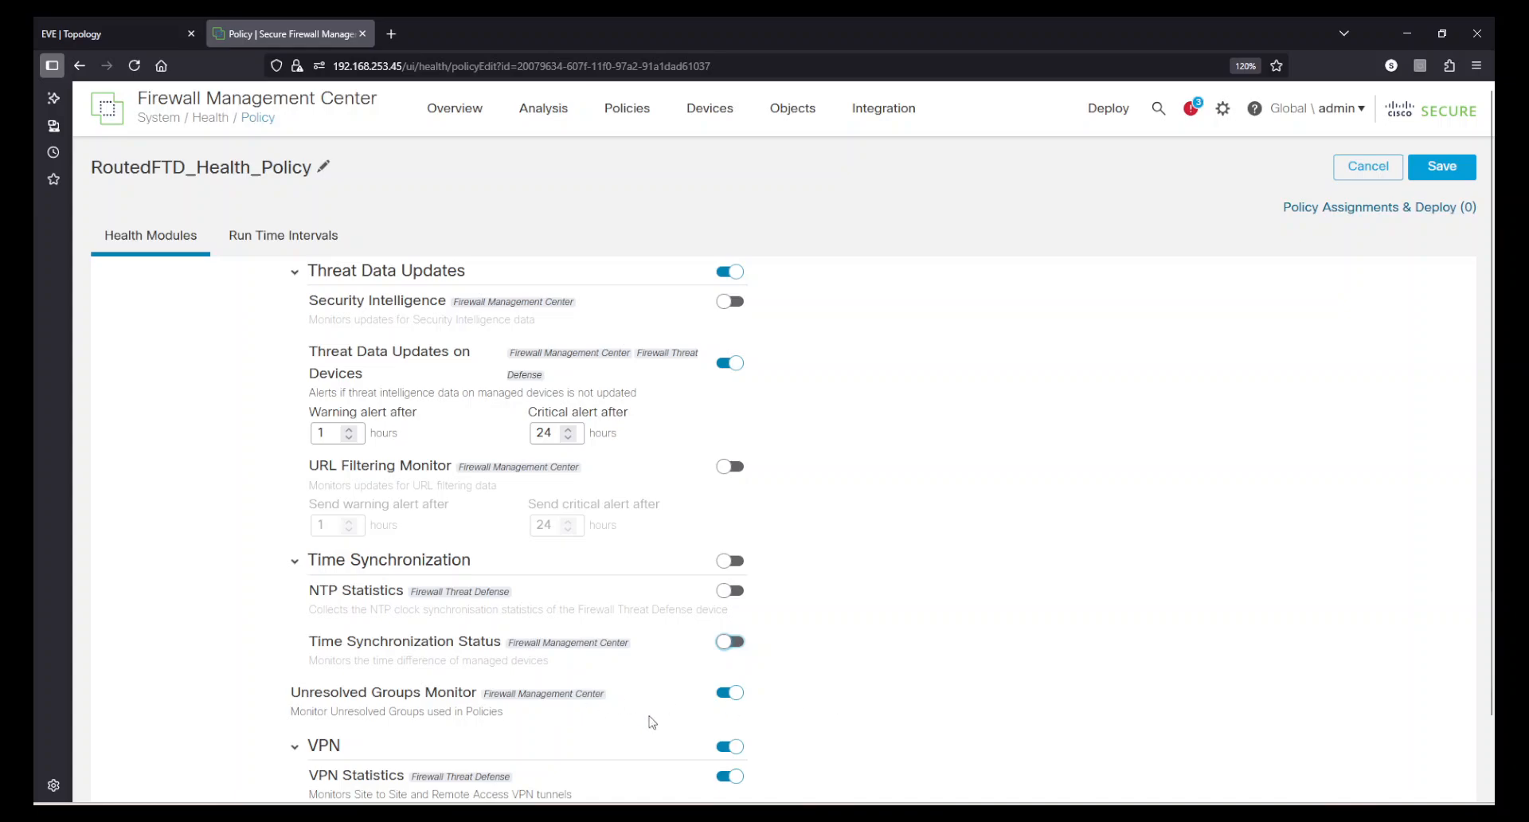
pyautogui.click(732, 700)
pyautogui.scroll(-1, 979, 671)
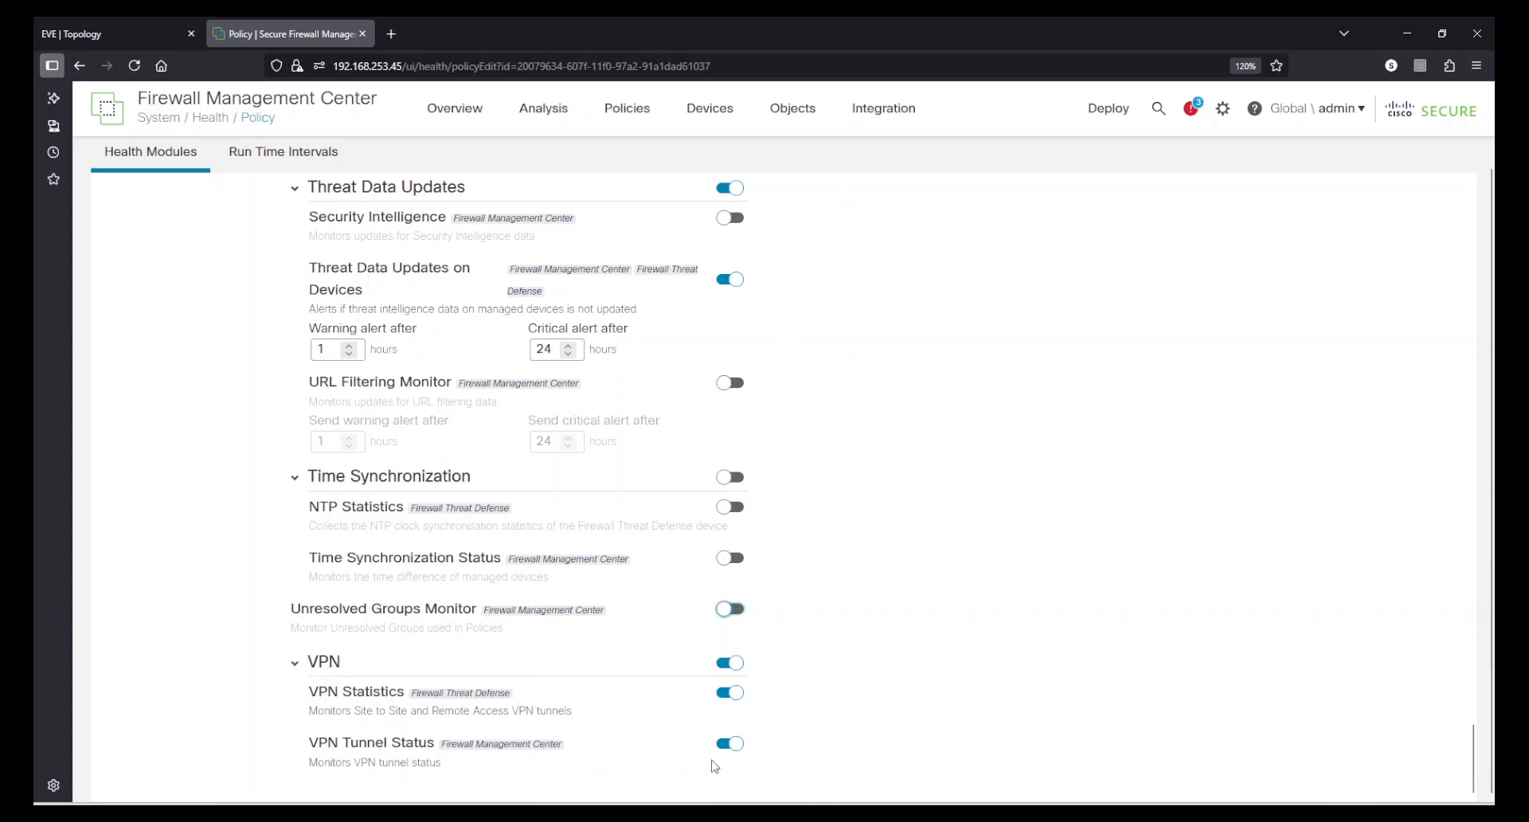
pyautogui.click(729, 743)
pyautogui.click(905, 708)
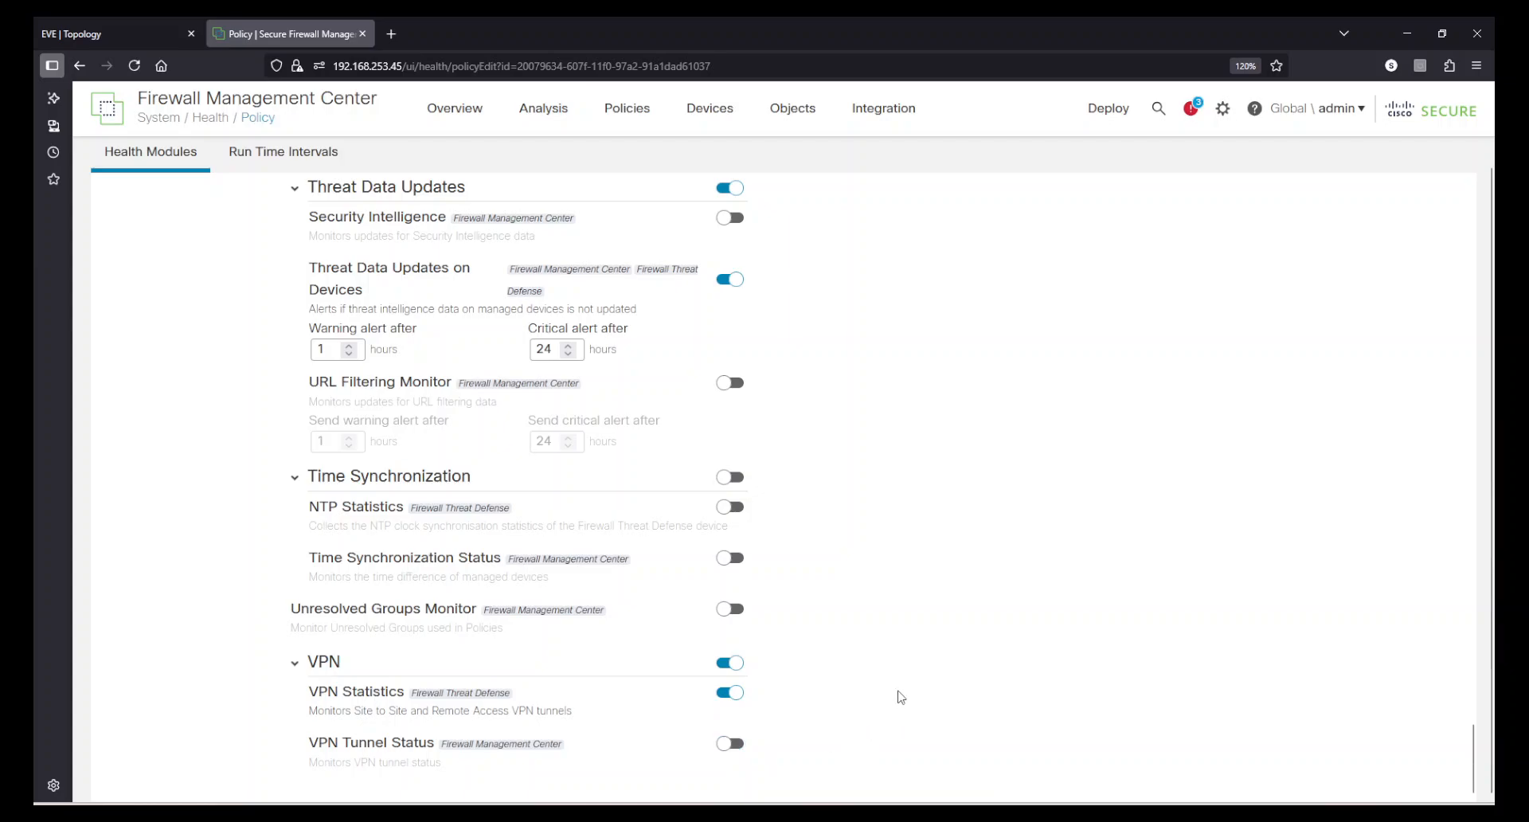
# Step: Review the health module selection back up to the Appliance/Hardware group and save RoutedFTD_Health_Policy
pyautogui.scroll(20, 901, 698)
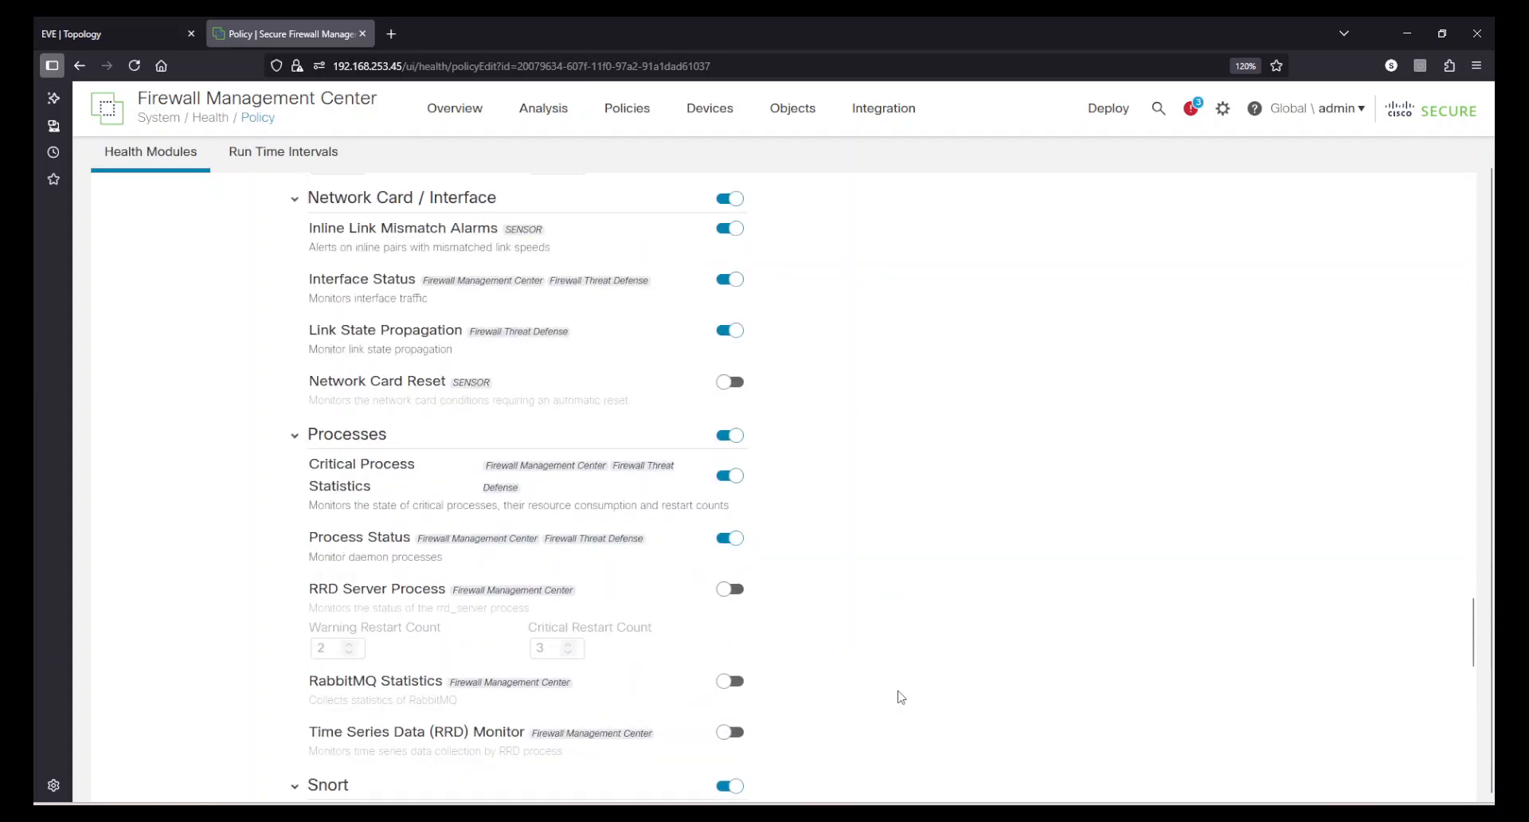
pyautogui.scroll(10, 901, 698)
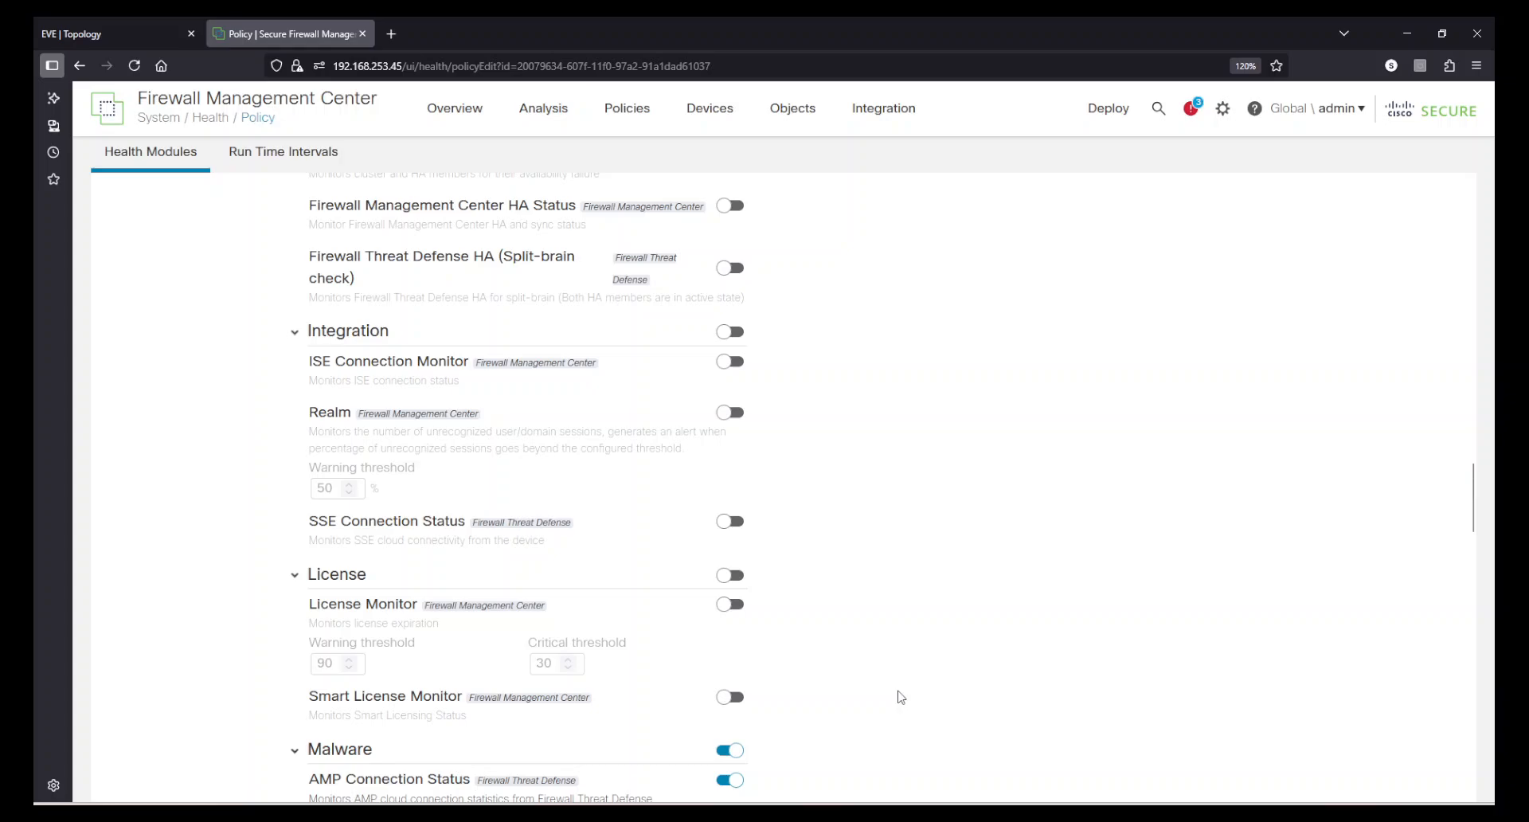
pyautogui.scroll(20, 901, 698)
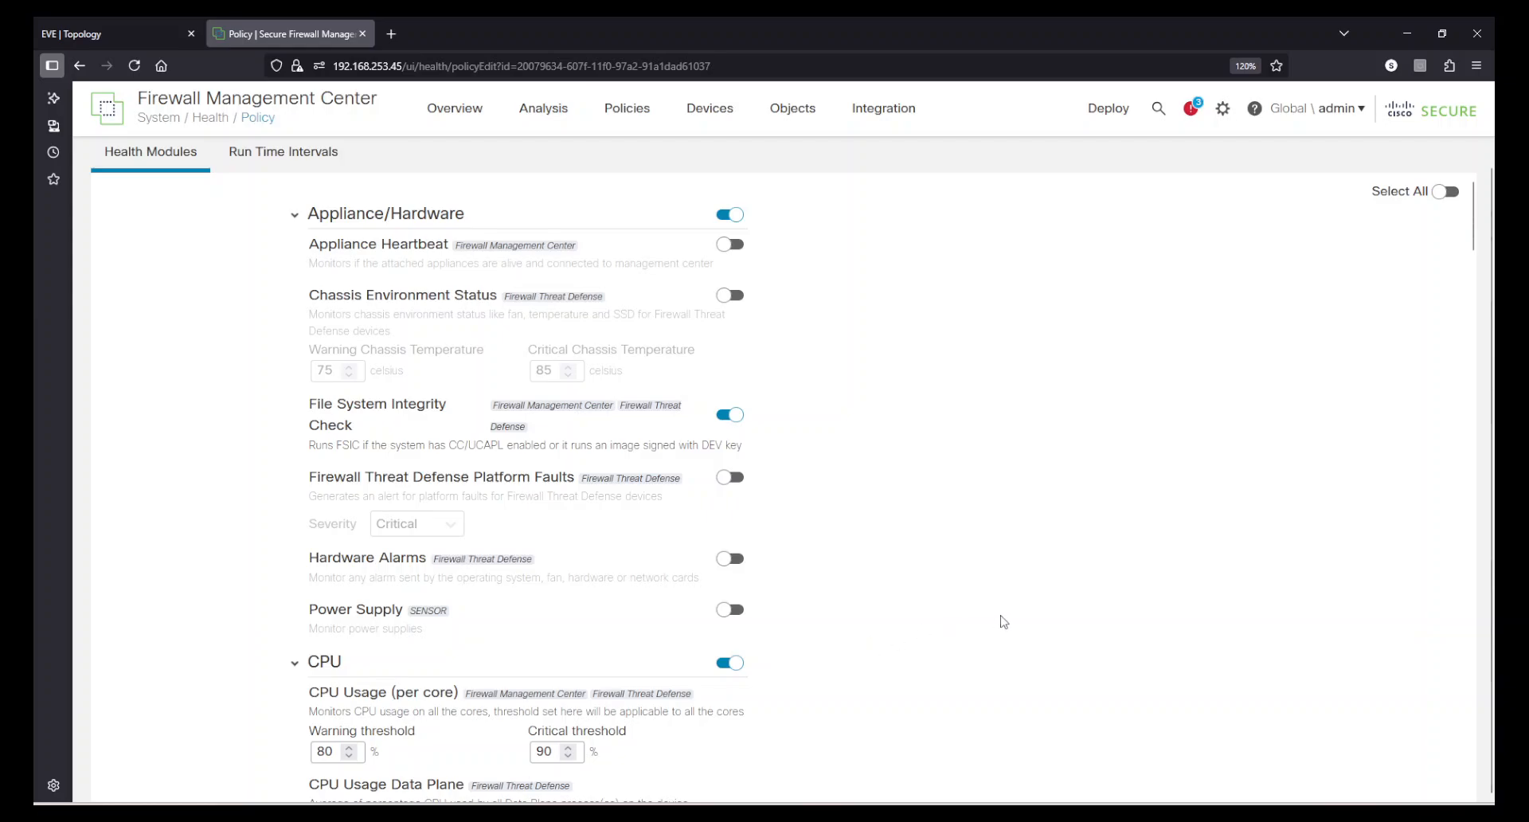
pyautogui.scroll(2, 1059, 605)
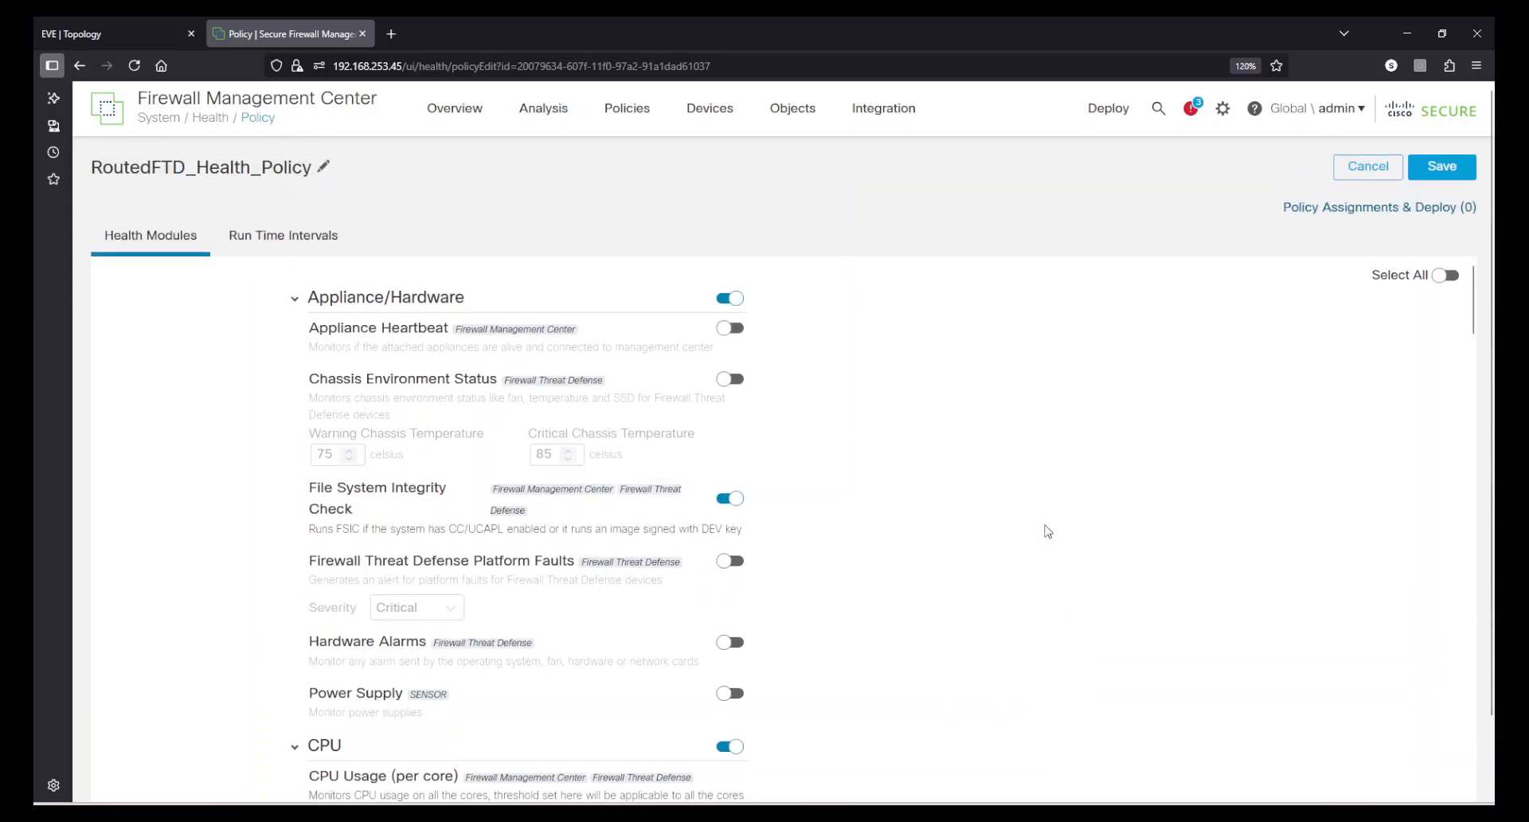
pyautogui.click(1442, 167)
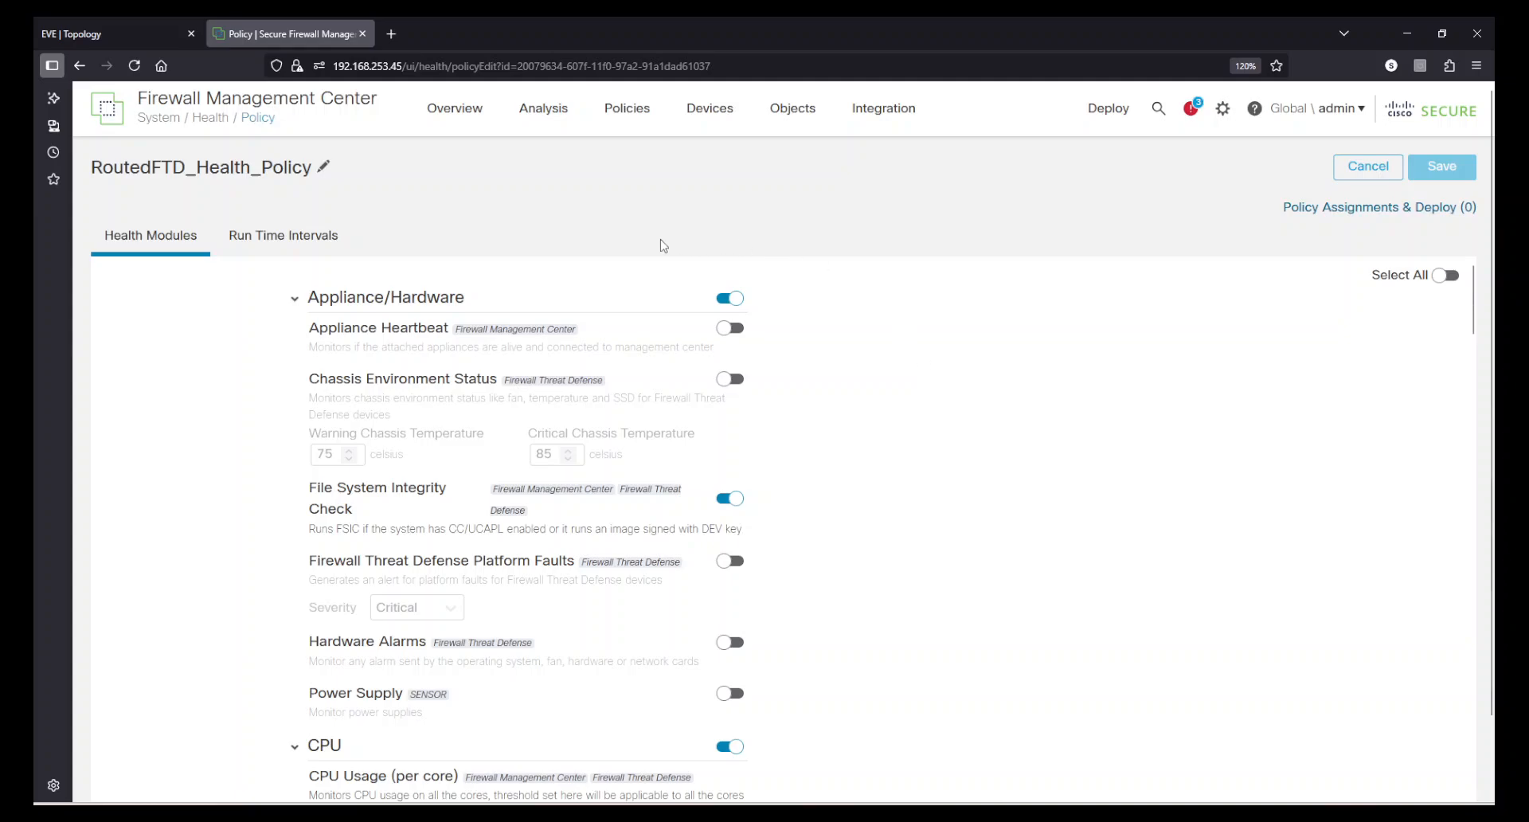
# Step: Check the policy's health module run interval and metric collection interval, and return to the health modules
pyautogui.click(281, 241)
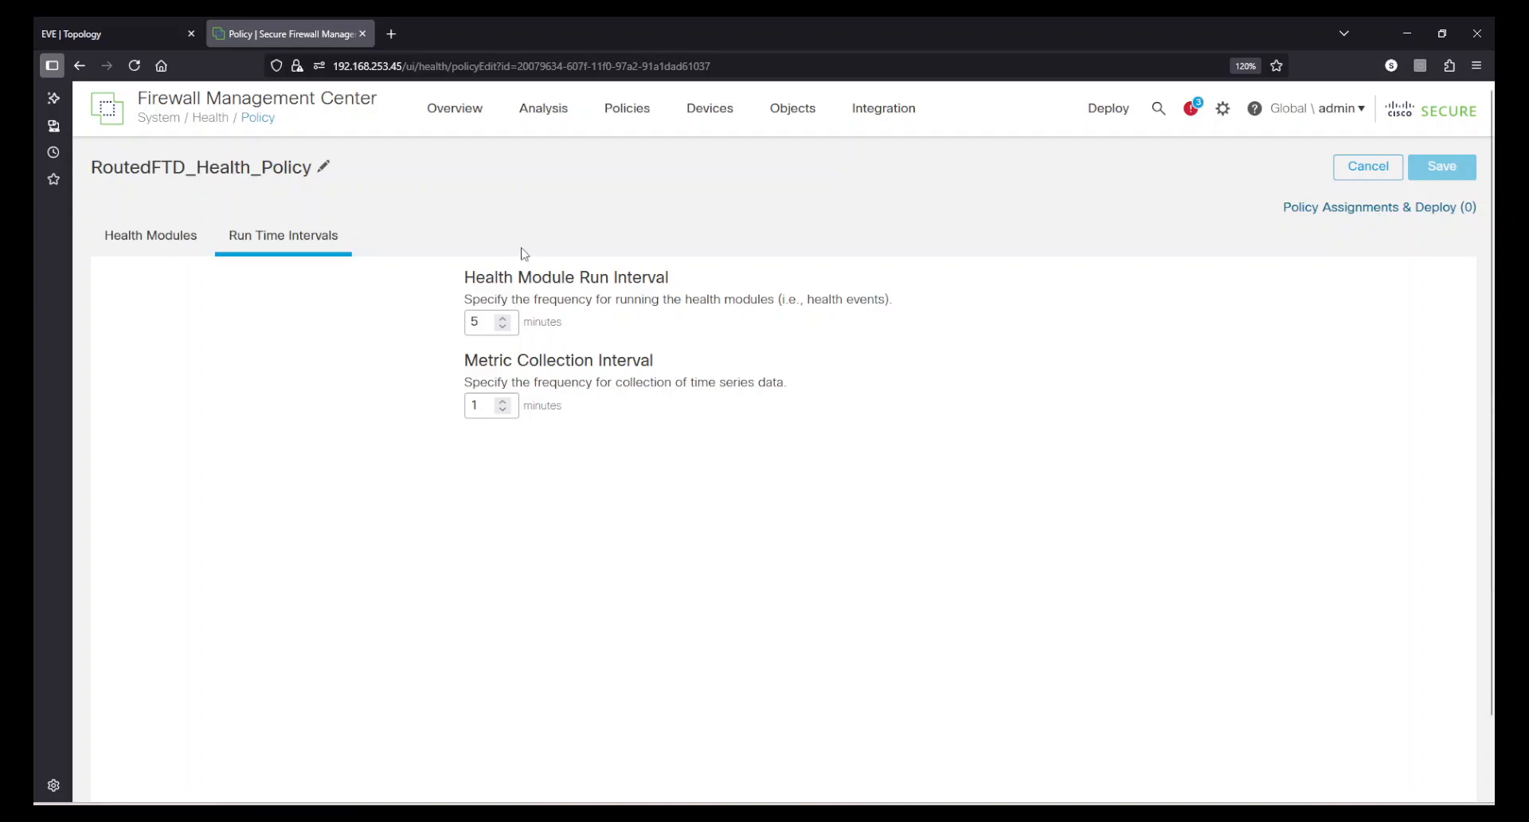
pyautogui.click(121, 248)
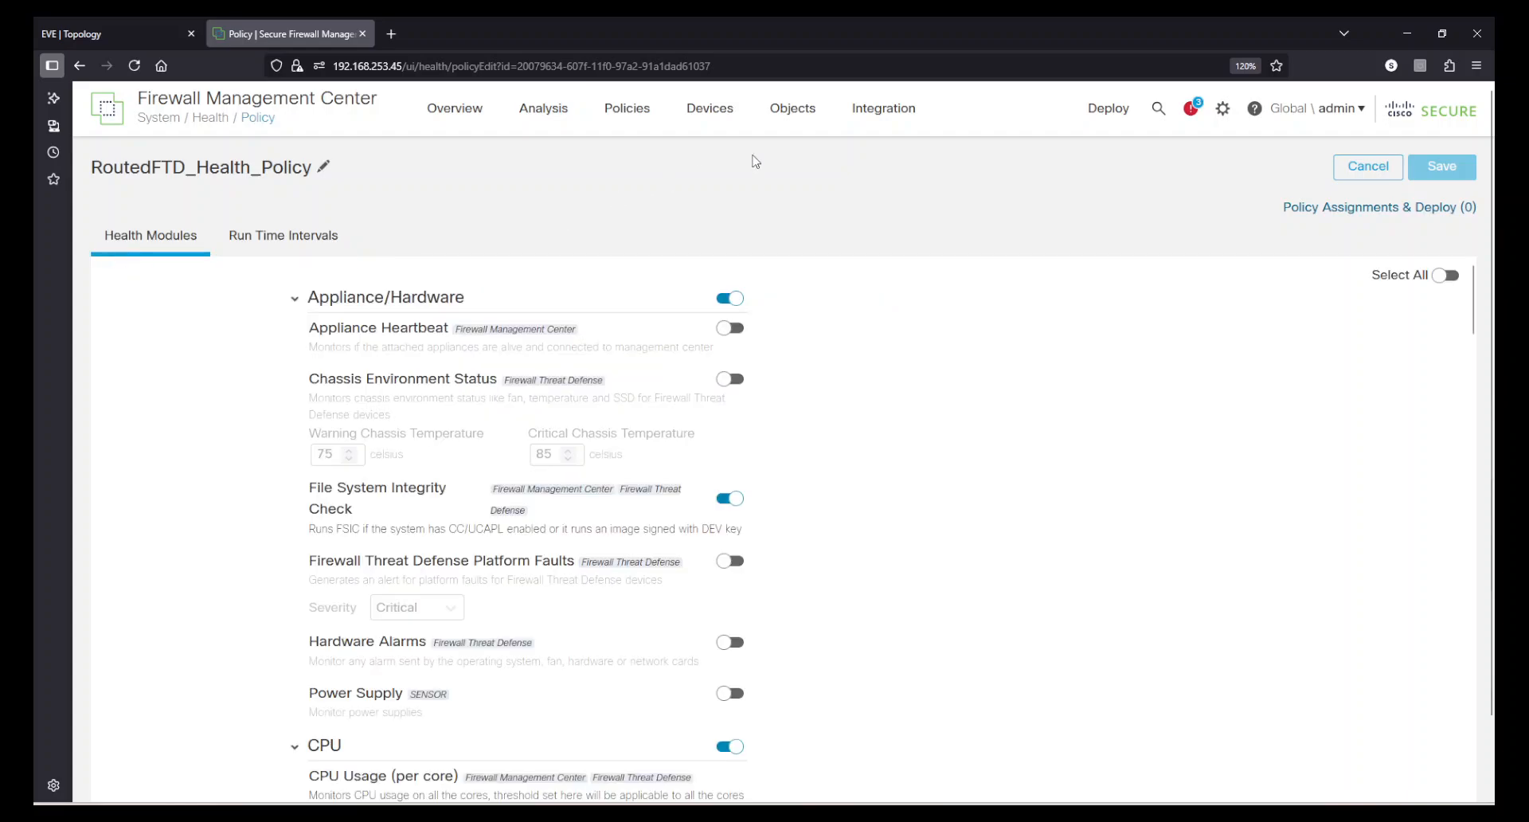
# Step: Assign RoutedFTD_Health_Policy to the RoutedFTD device and apply it
pyautogui.click(1348, 207)
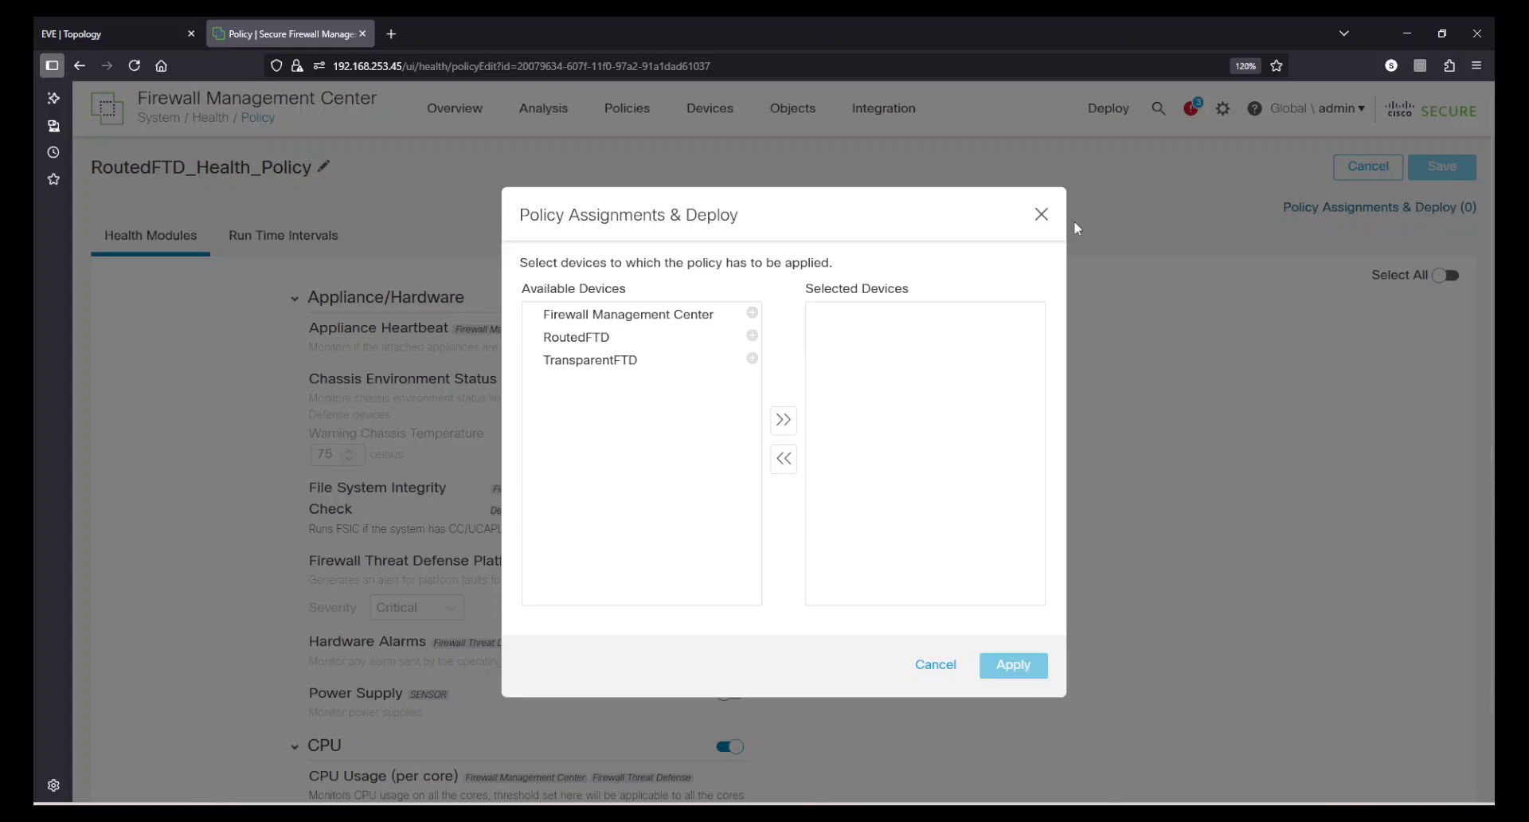
pyautogui.click(753, 337)
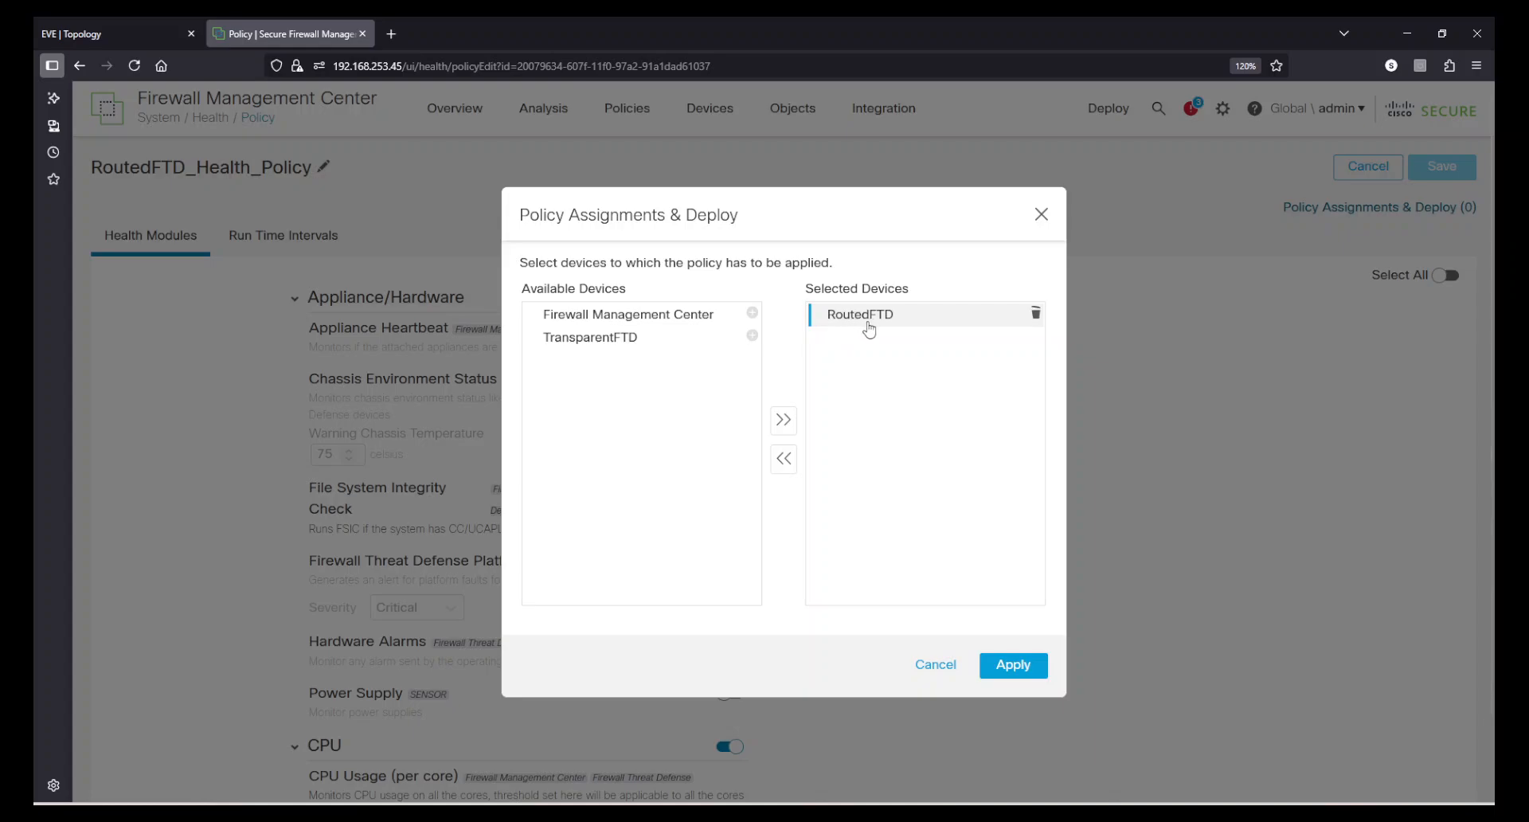
pyautogui.click(1023, 675)
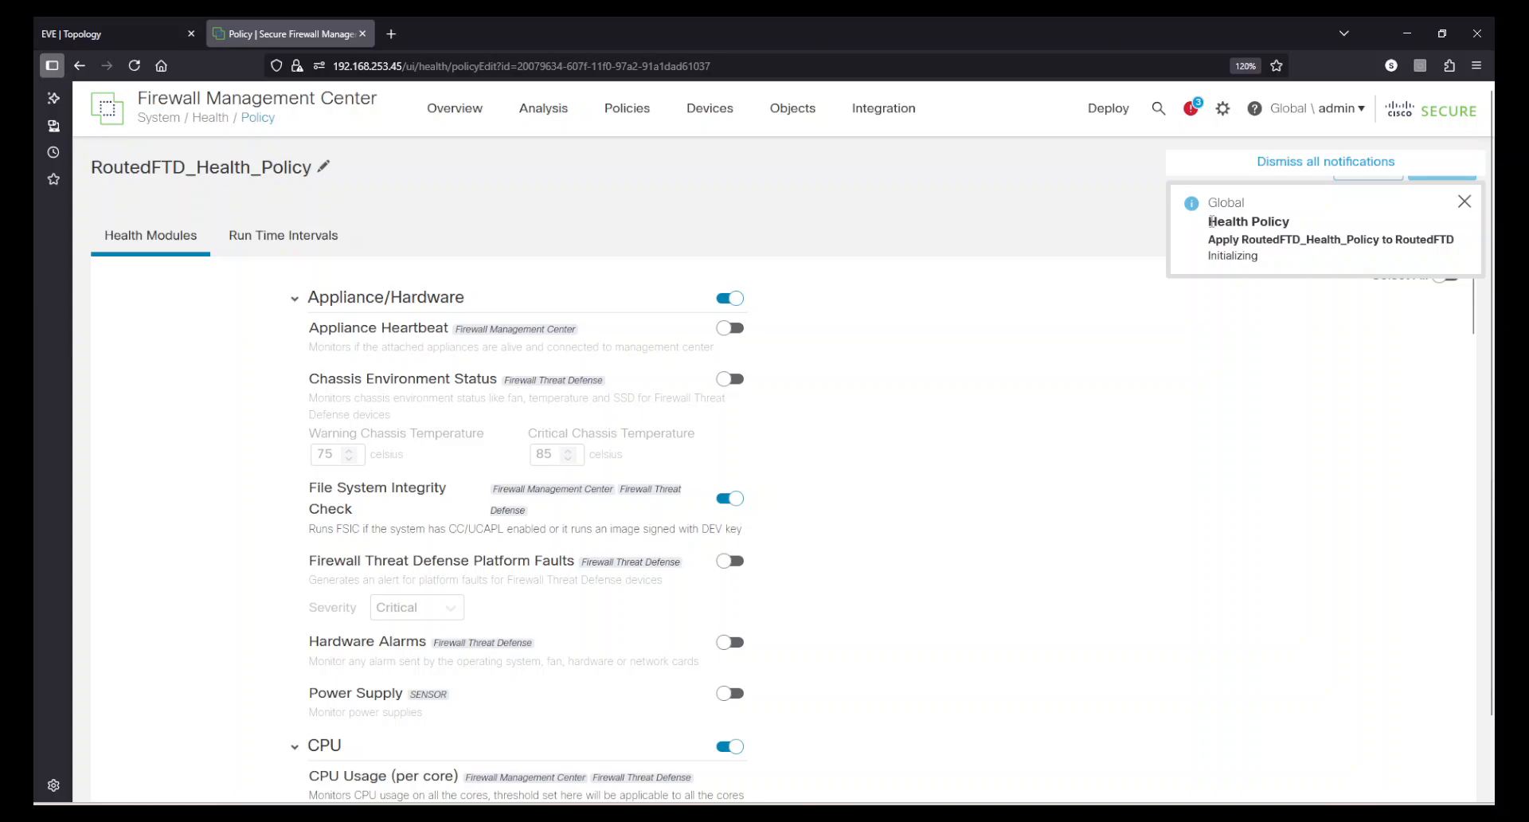
# Step: Check the task status for applying RoutedFTD_Health_Policy to RoutedFTD, and dismiss the notifications
pyautogui.click(1191, 113)
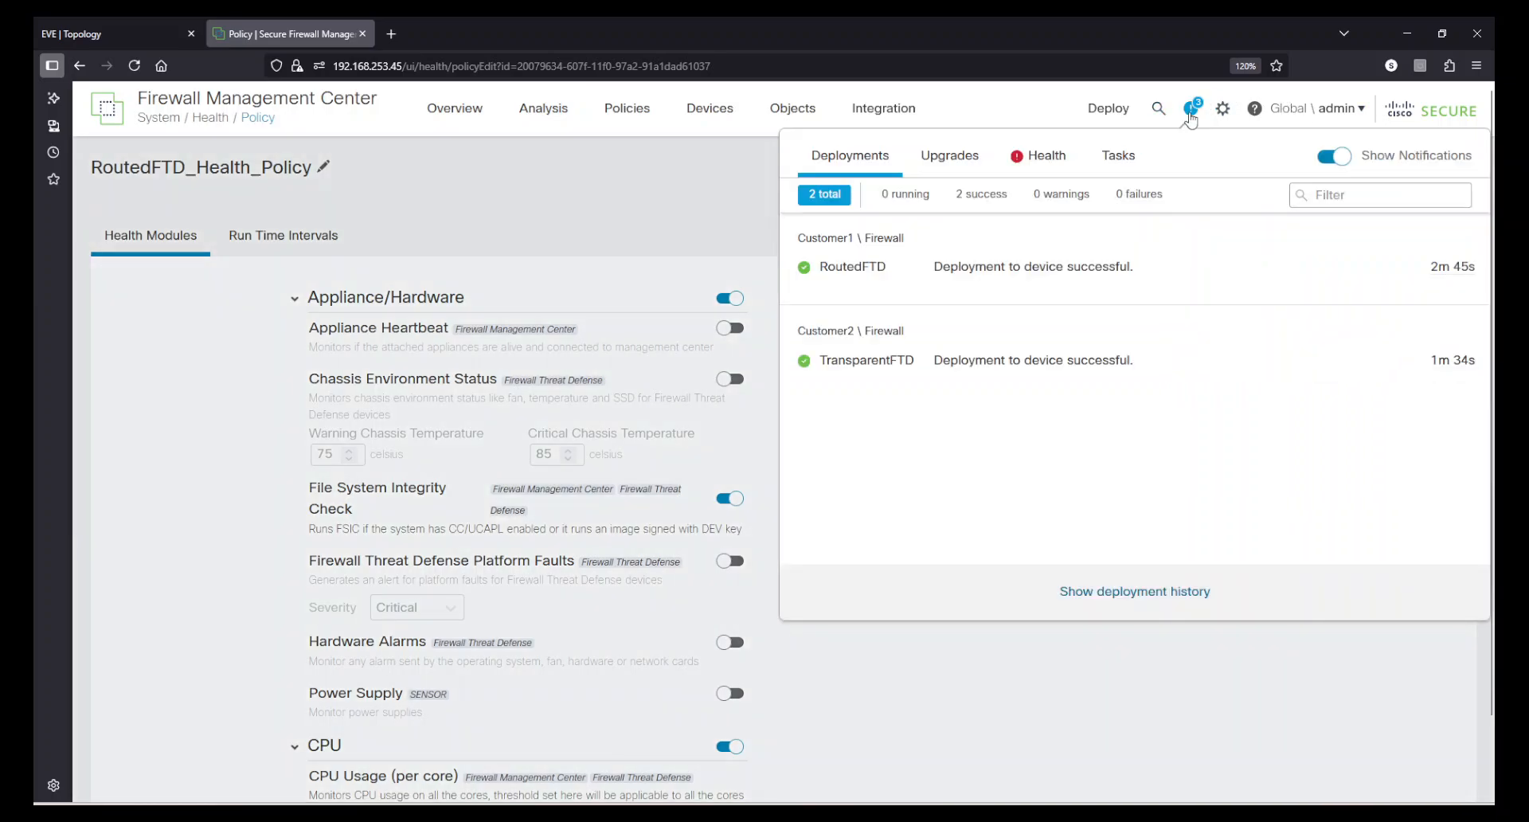
pyautogui.click(1099, 158)
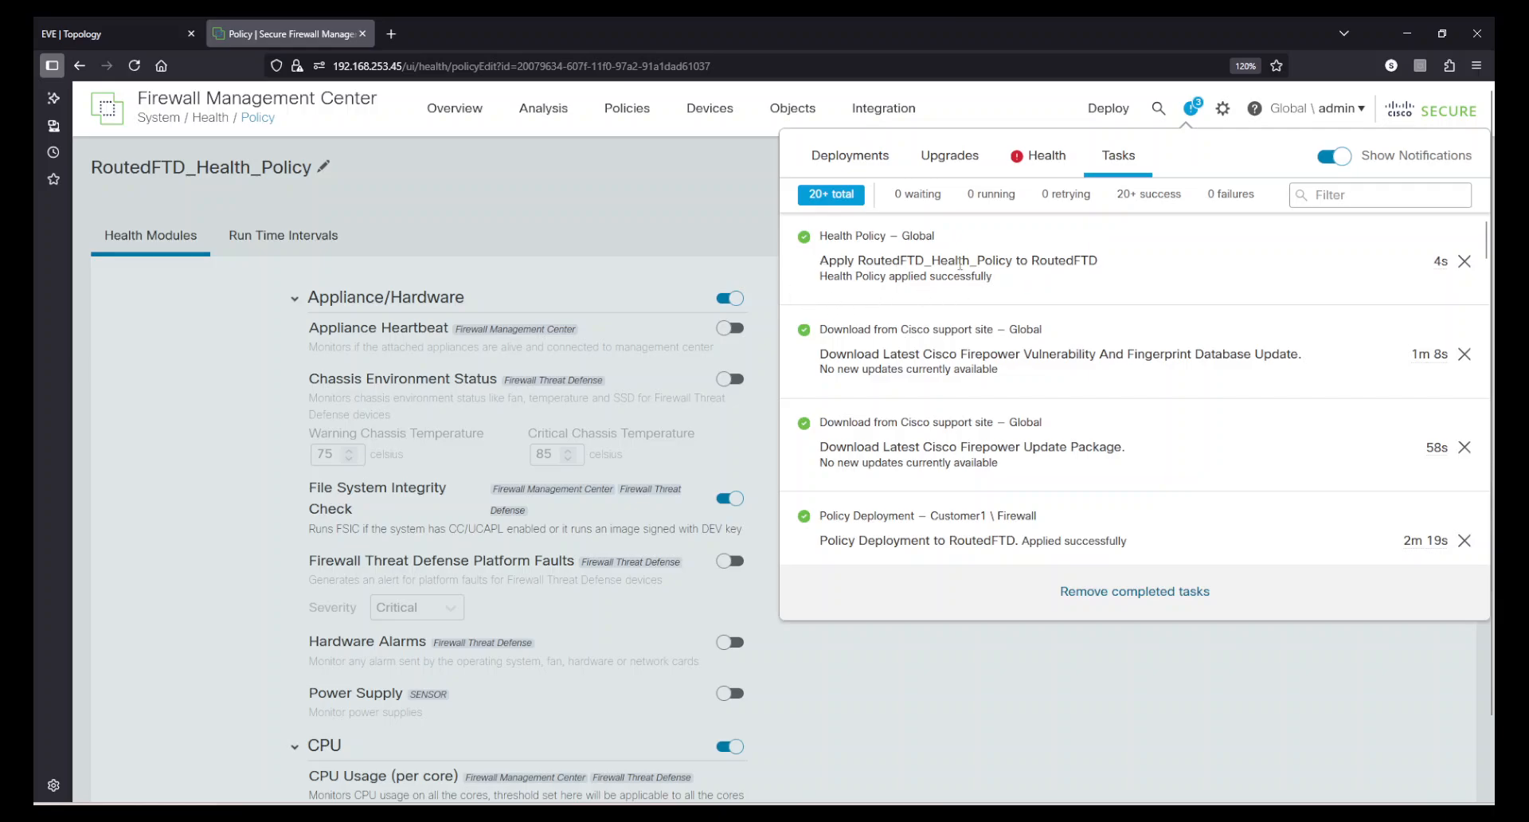
pyautogui.moveTo(1040, 263); pyautogui.dragTo(820, 263)
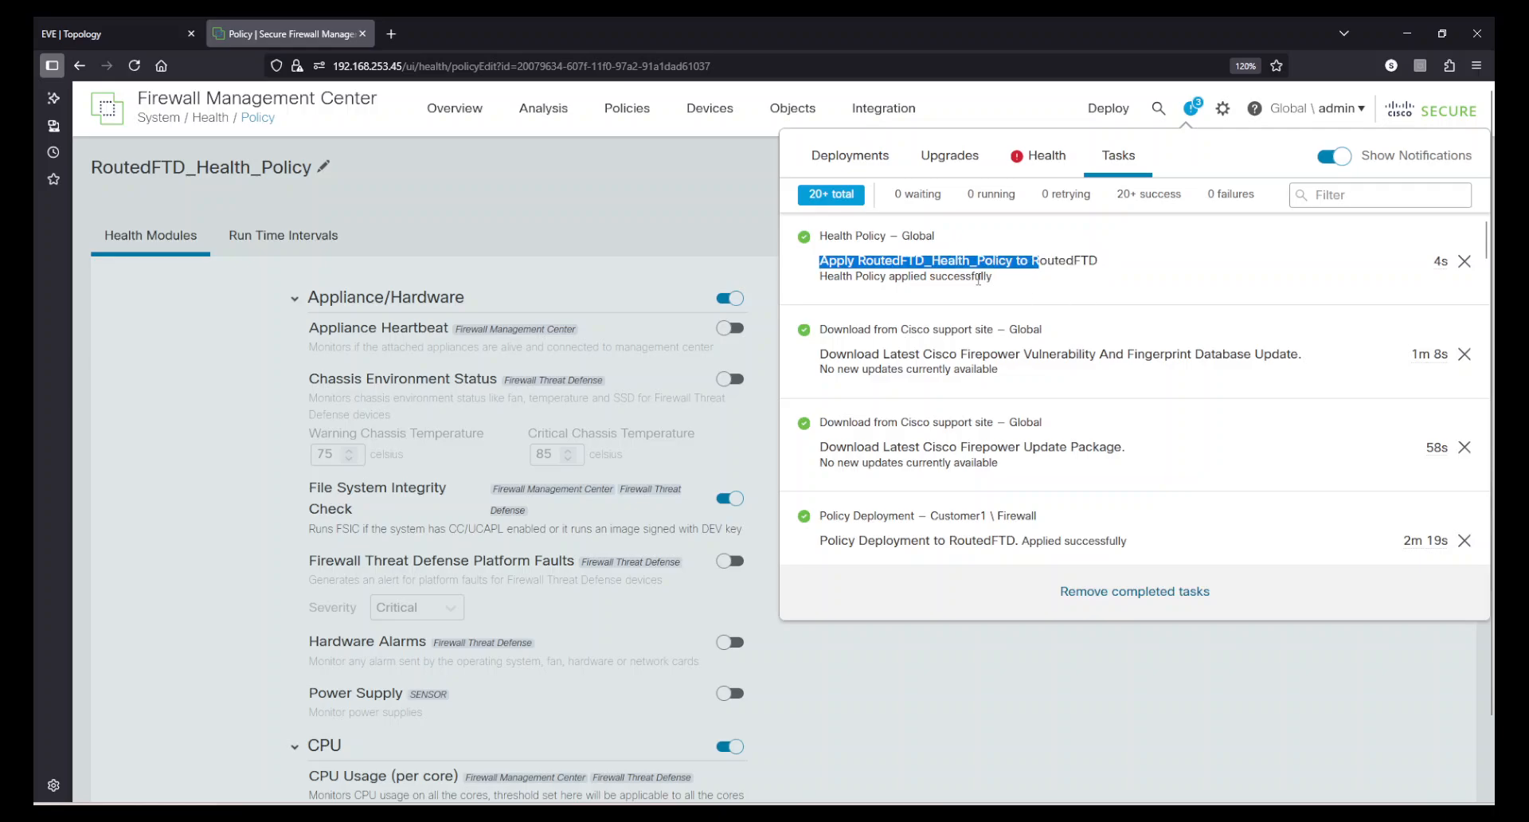
pyautogui.click(883, 276)
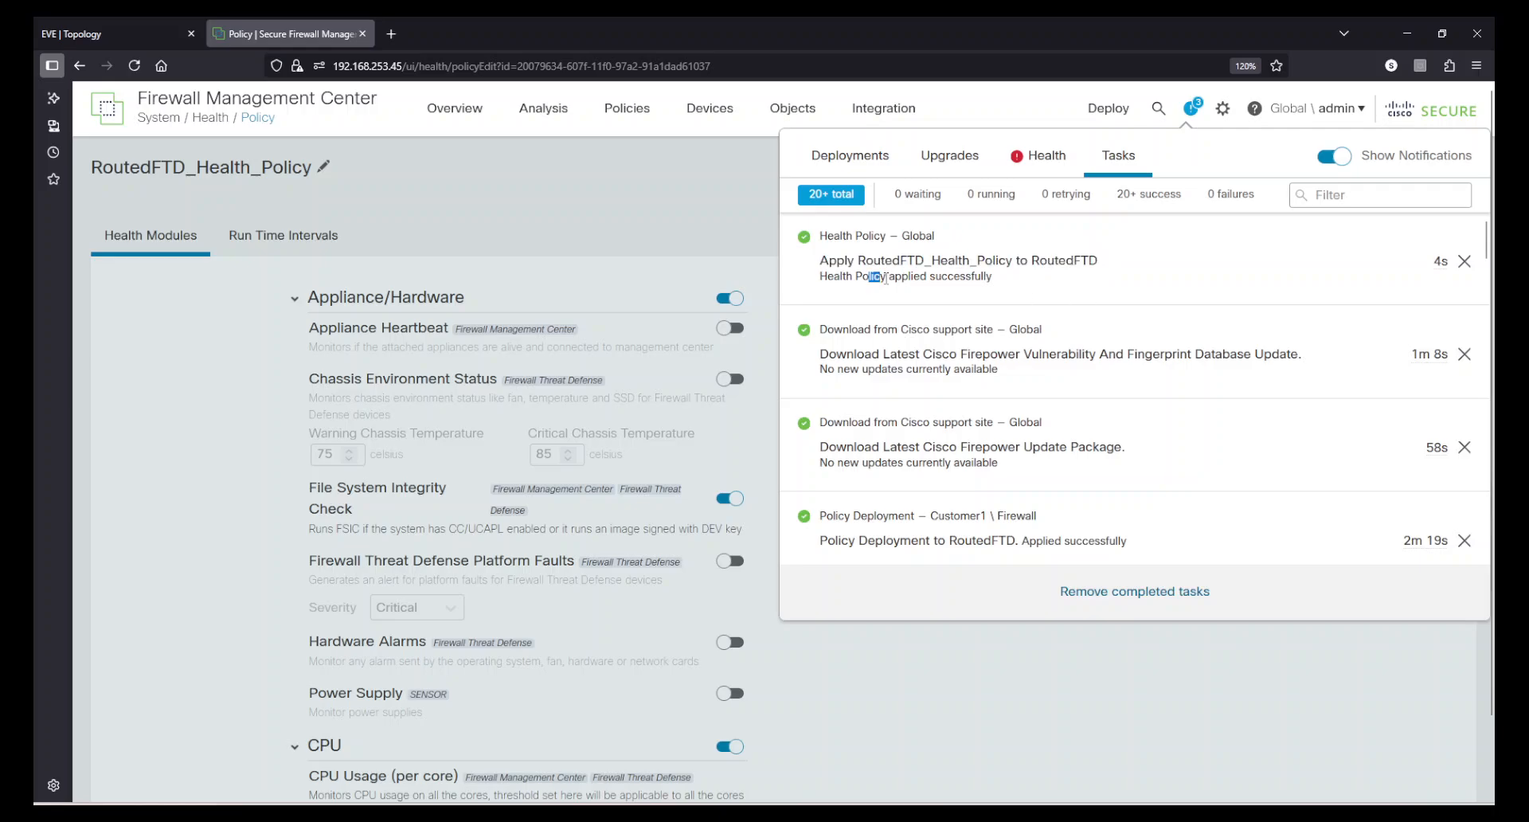
pyautogui.click(689, 213)
pyautogui.click(1362, 174)
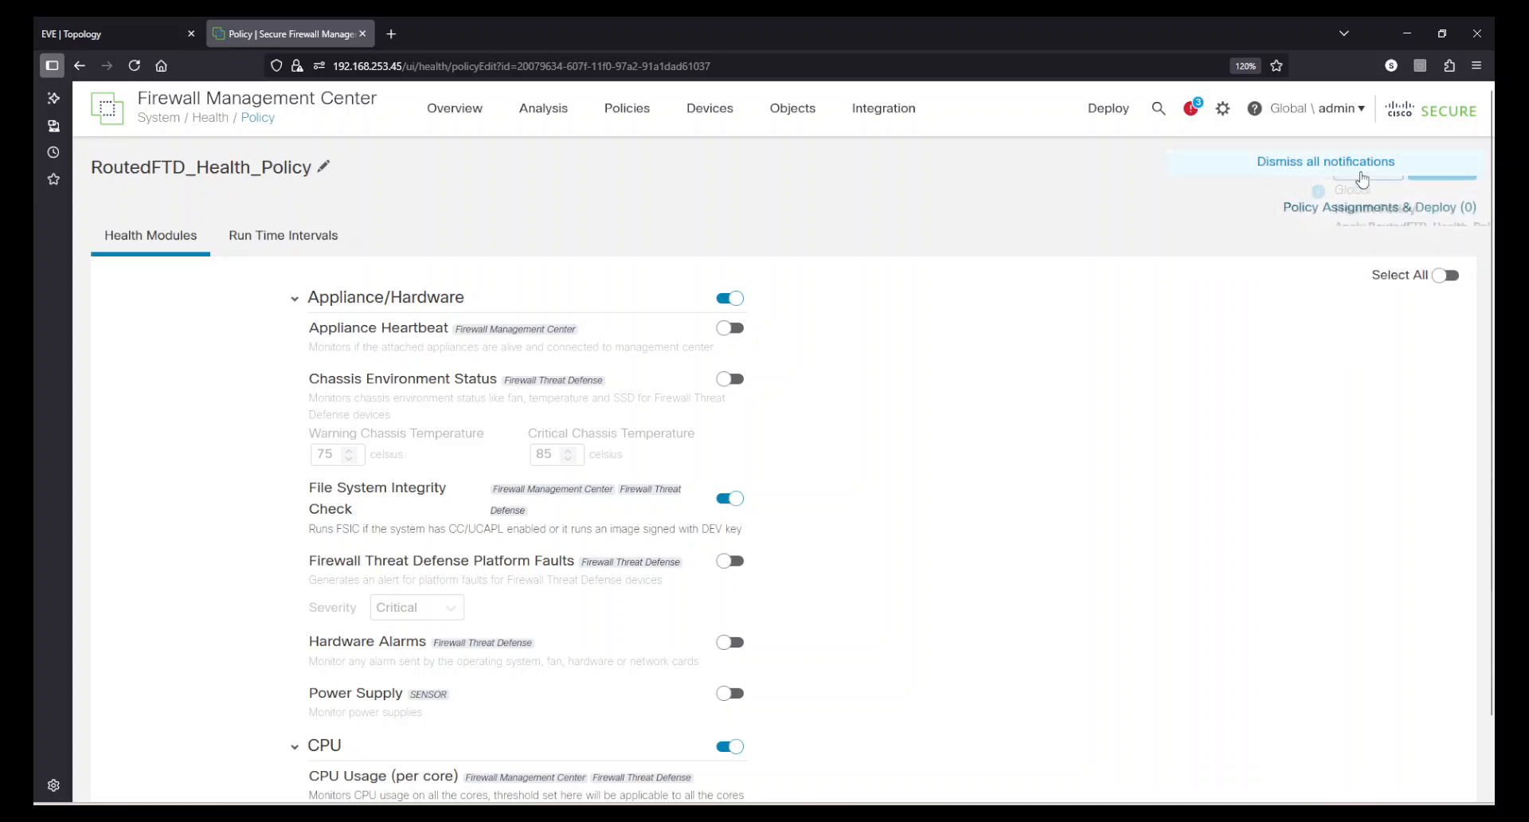
# Step: Glance through the policy's health modules and open the health monitor to view the devices' status
pyautogui.scroll(-4, 1118, 415)
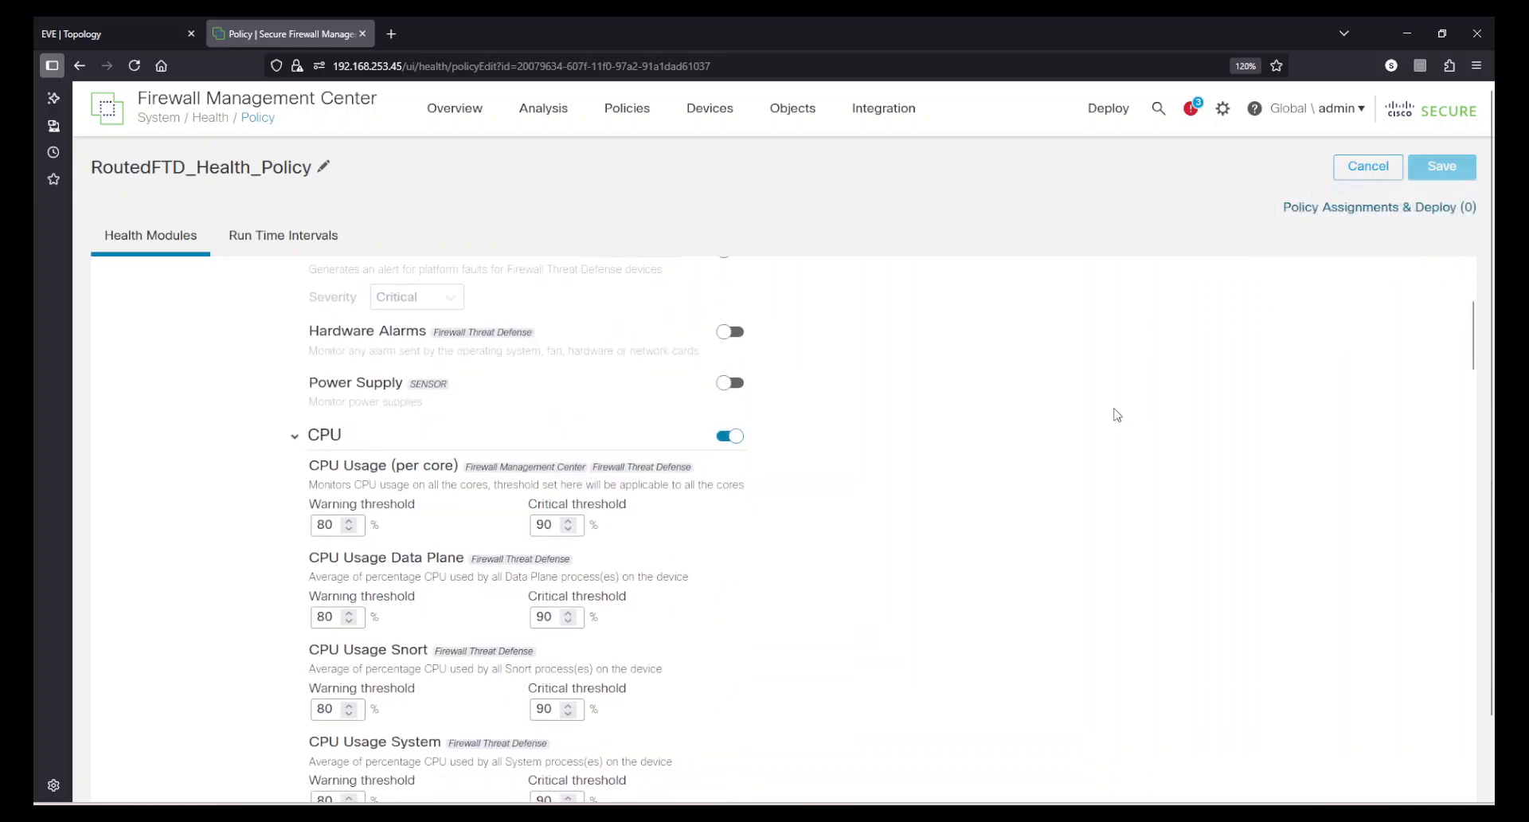
pyautogui.scroll(-3, 1117, 415)
pyautogui.scroll(6, 1085, 498)
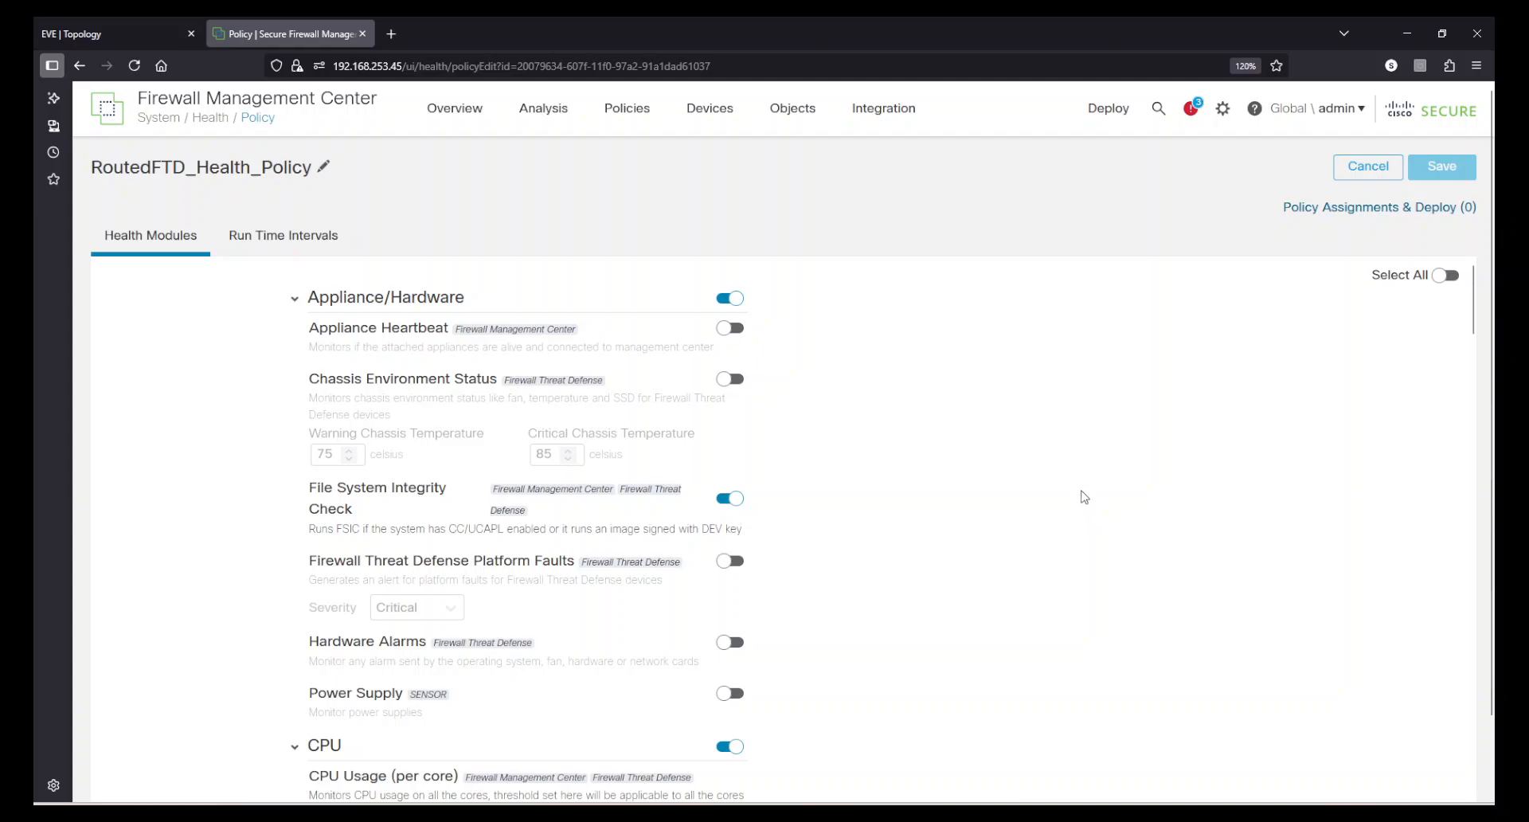
pyautogui.click(1222, 108)
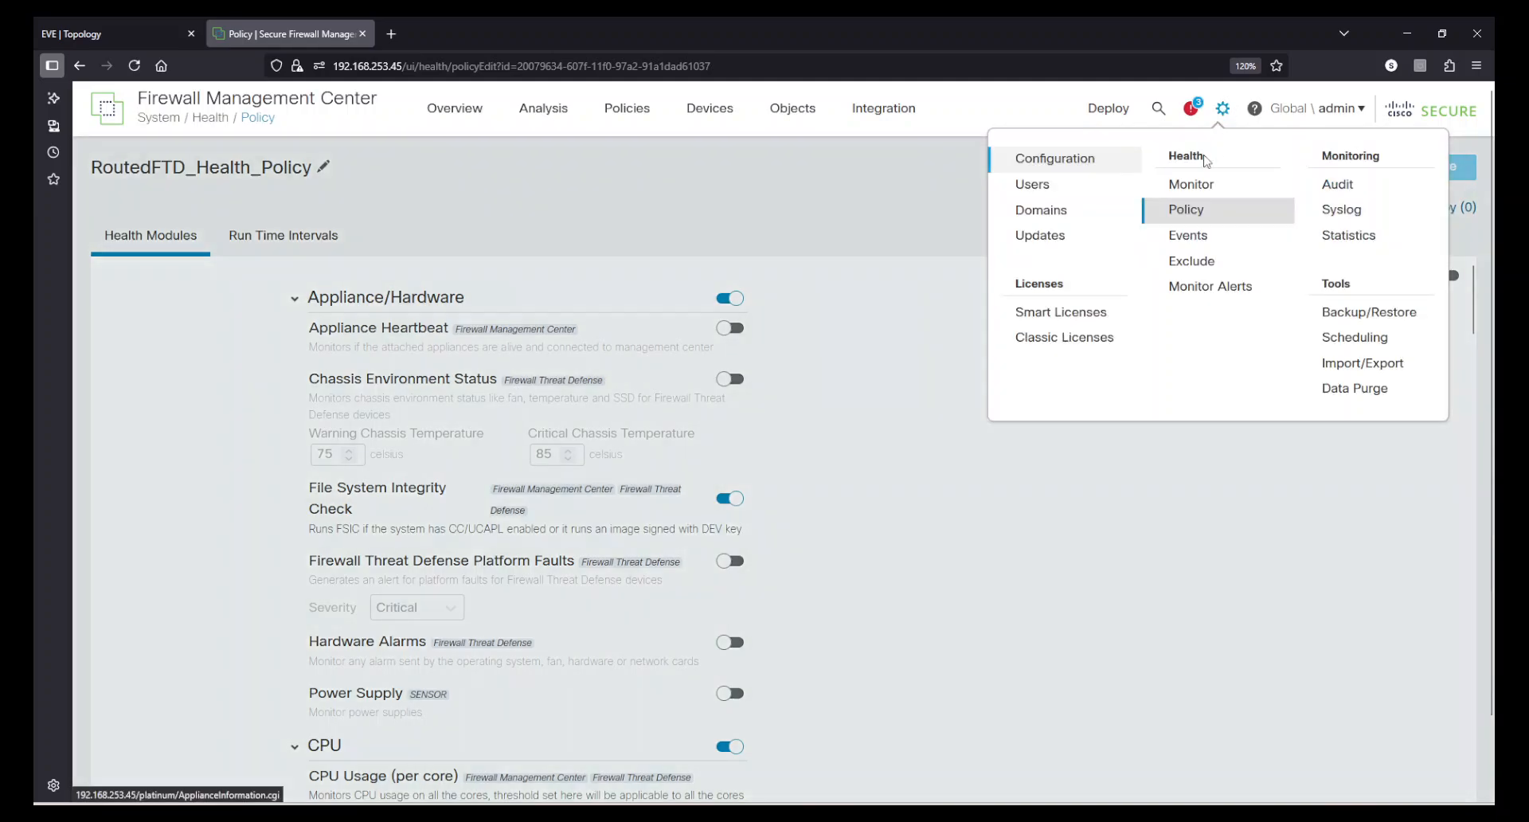
pyautogui.click(1190, 185)
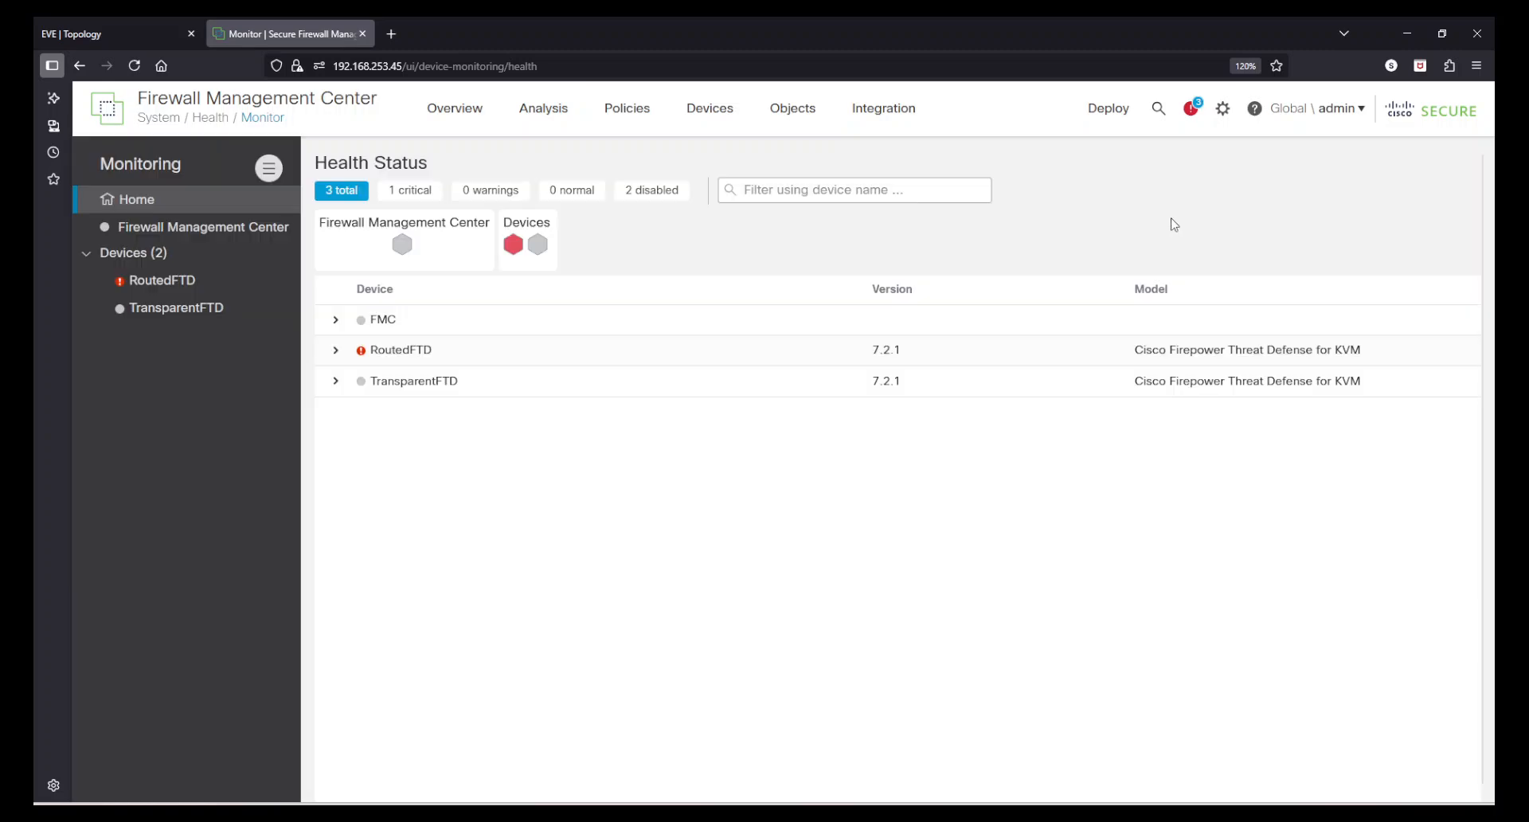
# Step: Return to the health policy list and check RoutedFTD_Health_Policy's entry and the recent tasks
pyautogui.click(1223, 108)
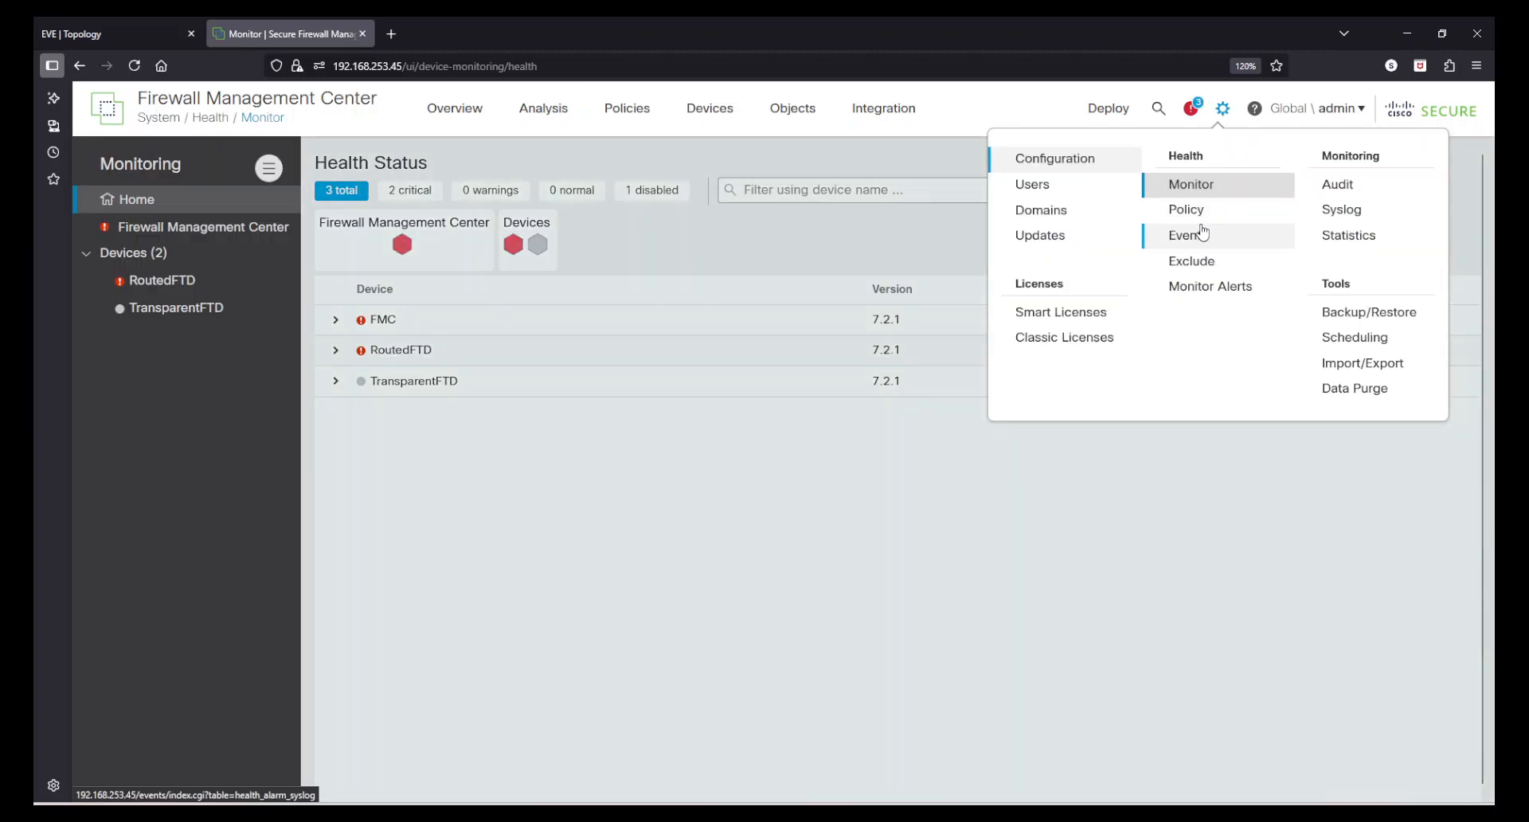
pyautogui.click(1189, 210)
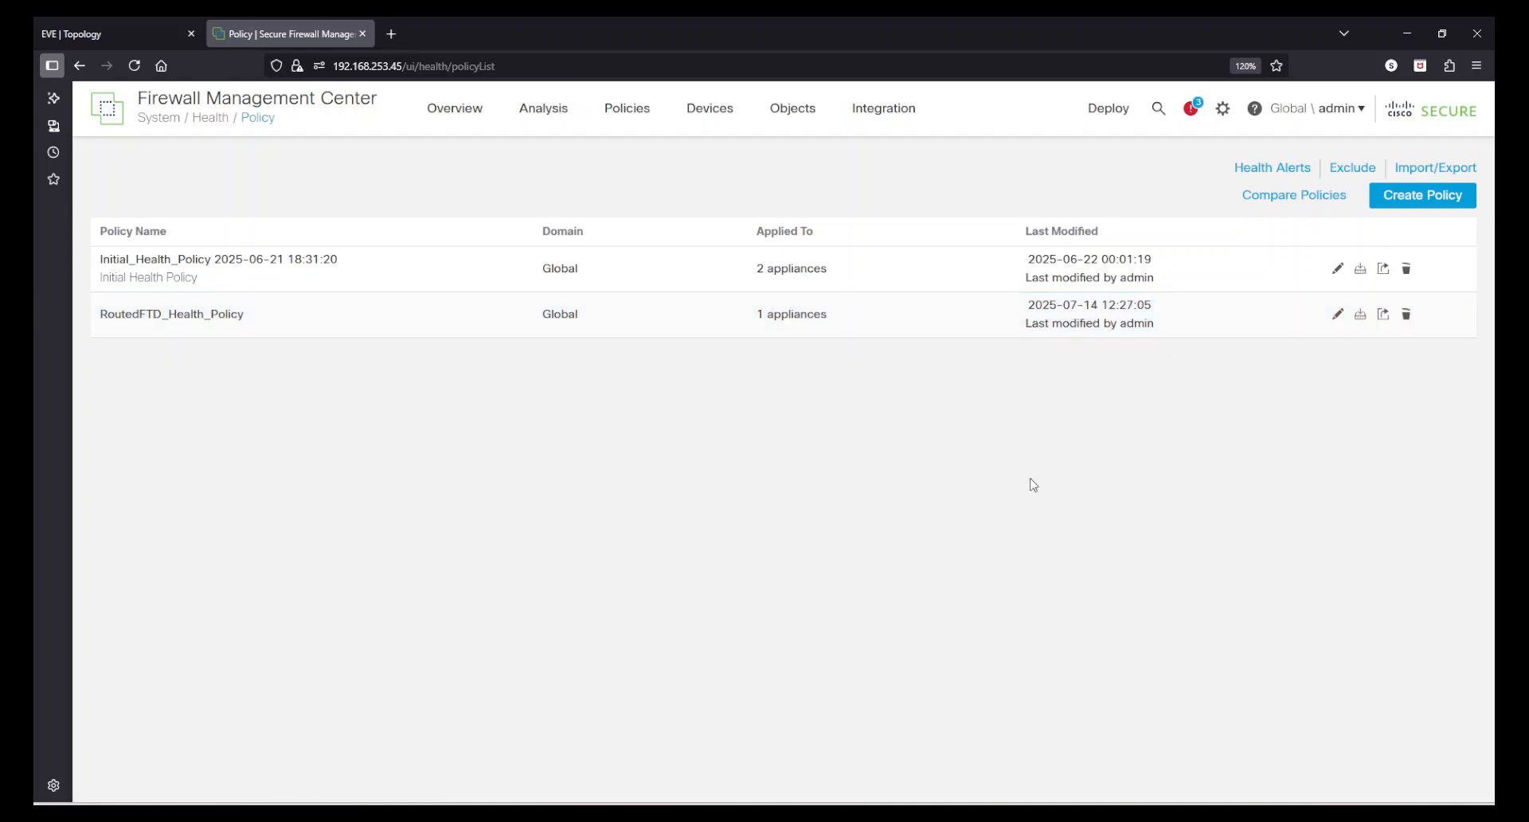
pyautogui.moveTo(263, 329); pyautogui.dragTo(102, 301)
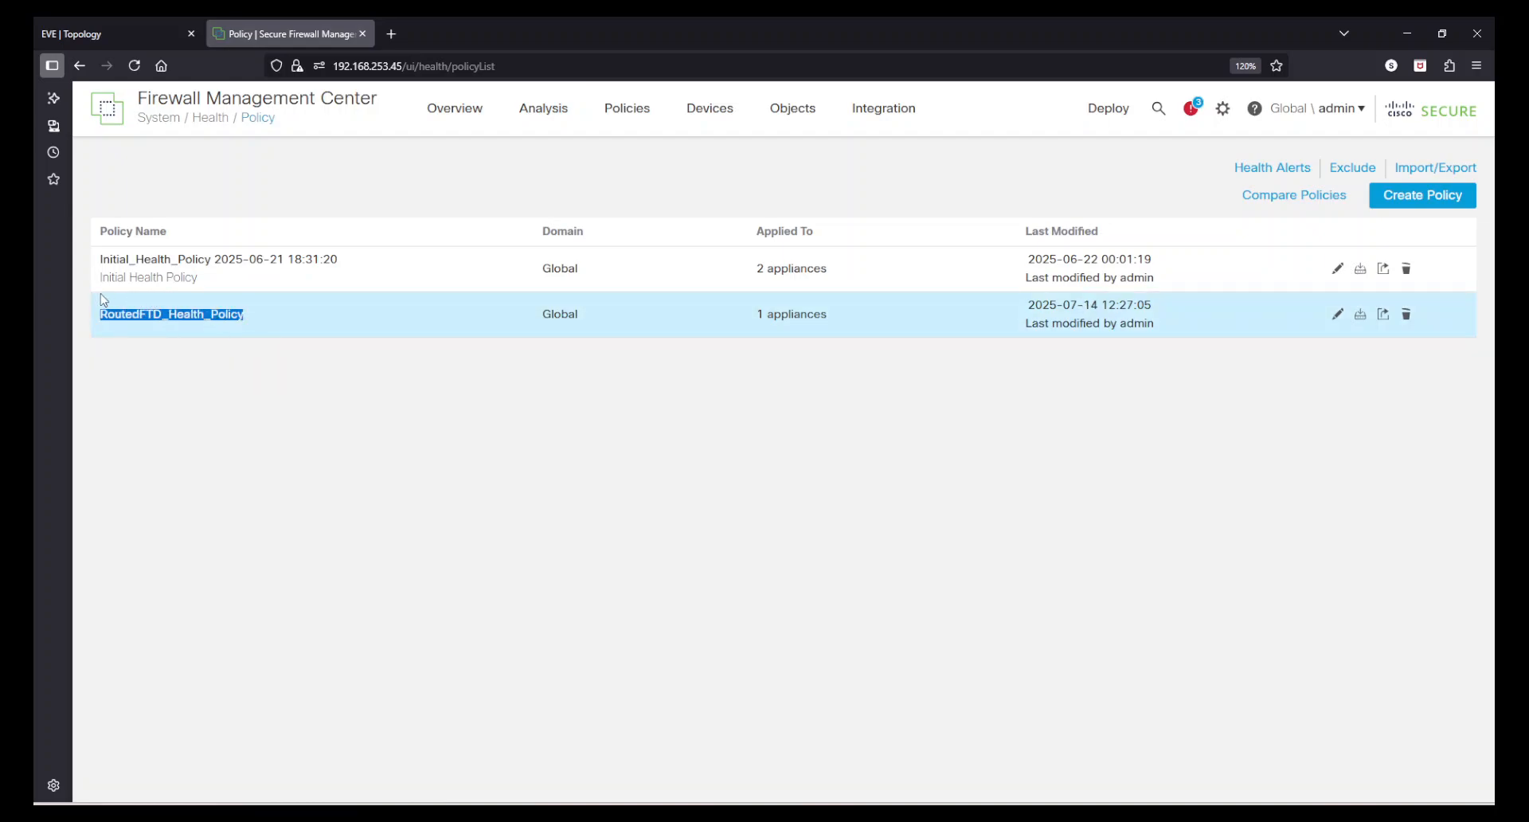
pyautogui.click(792, 327)
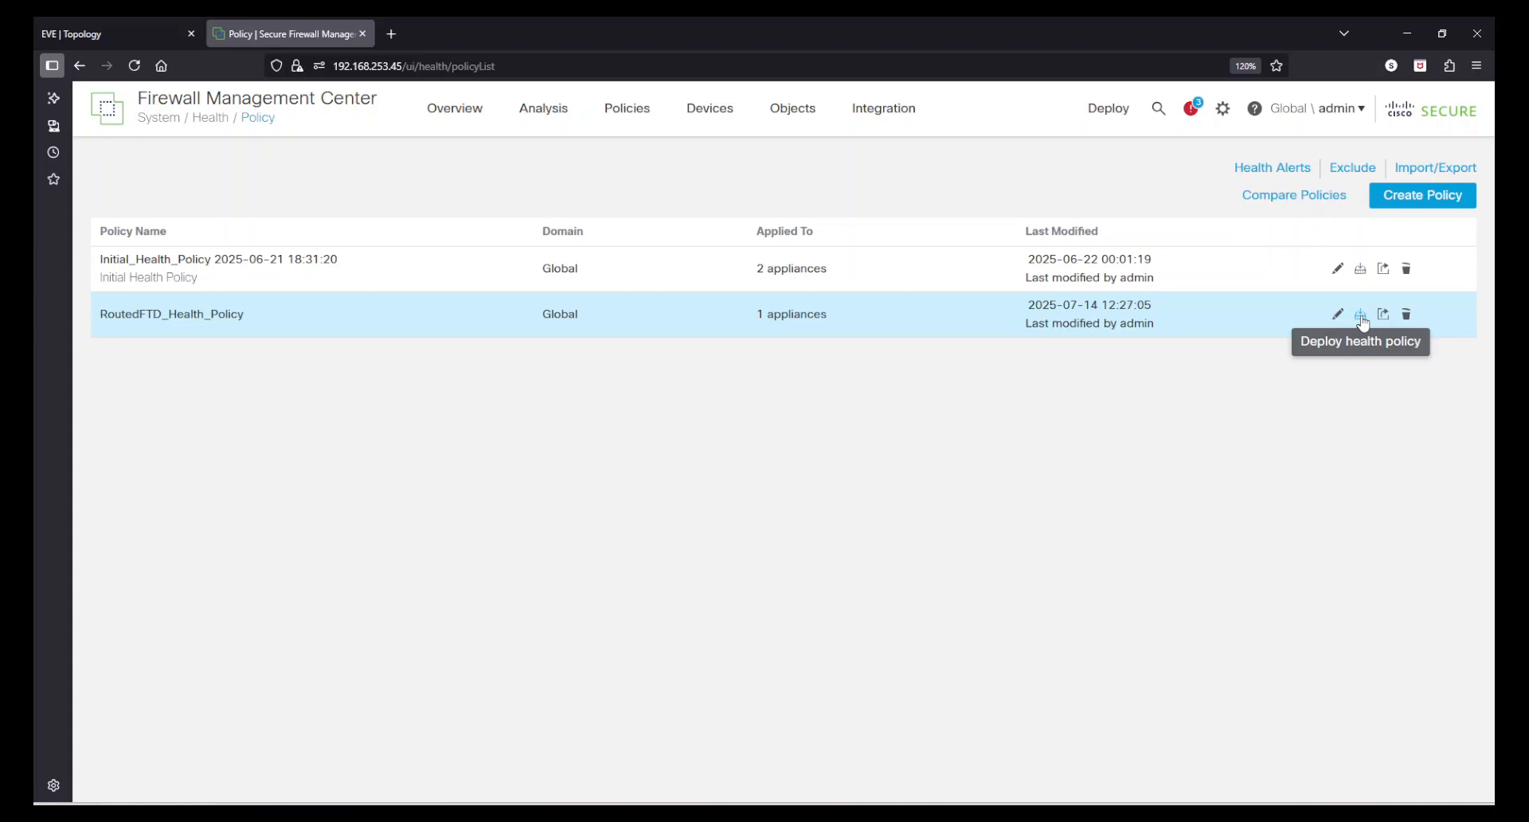
pyautogui.click(1191, 107)
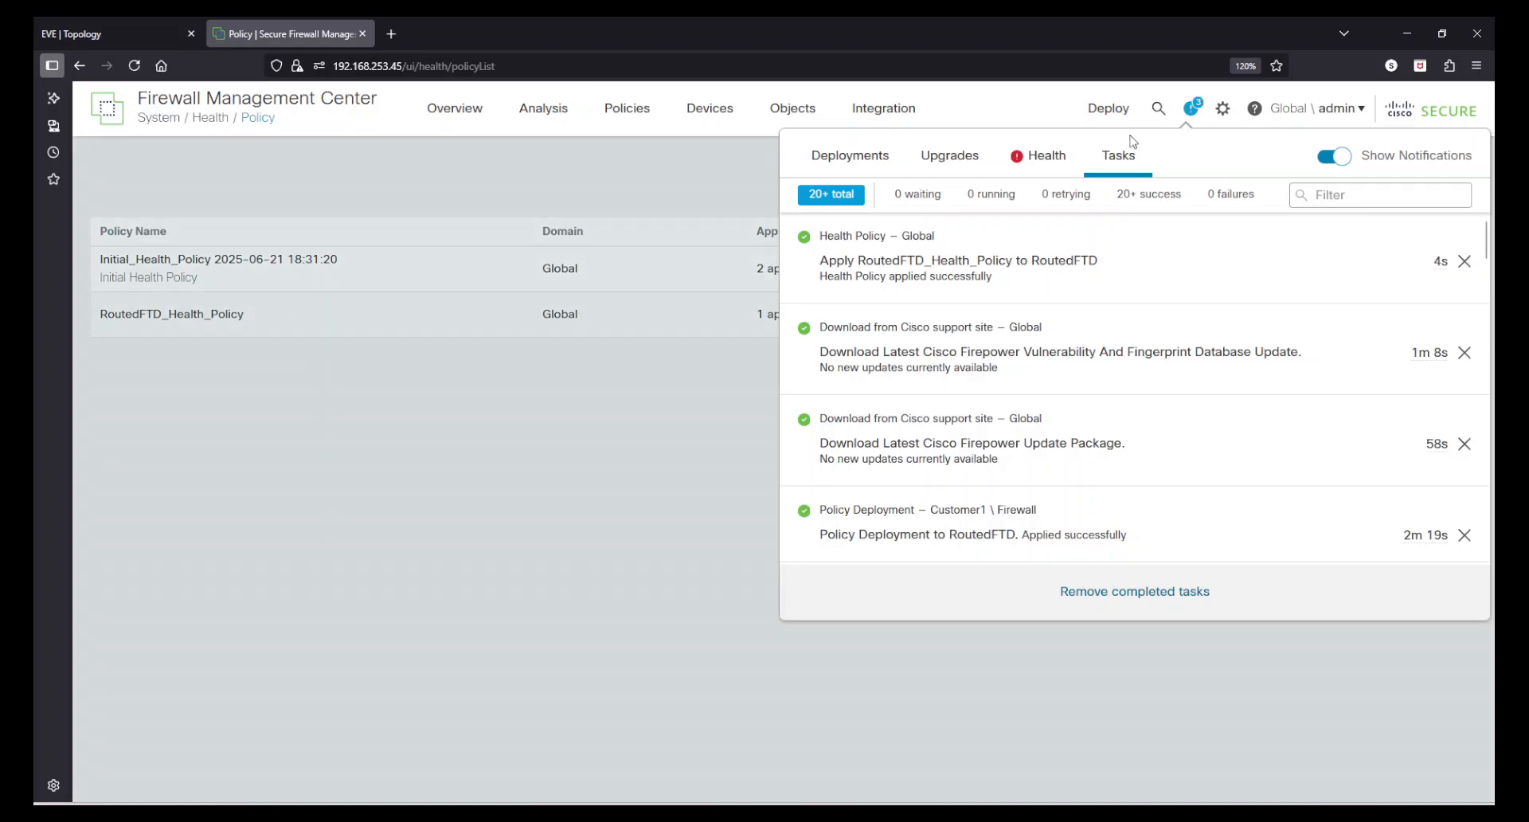
pyautogui.click(679, 165)
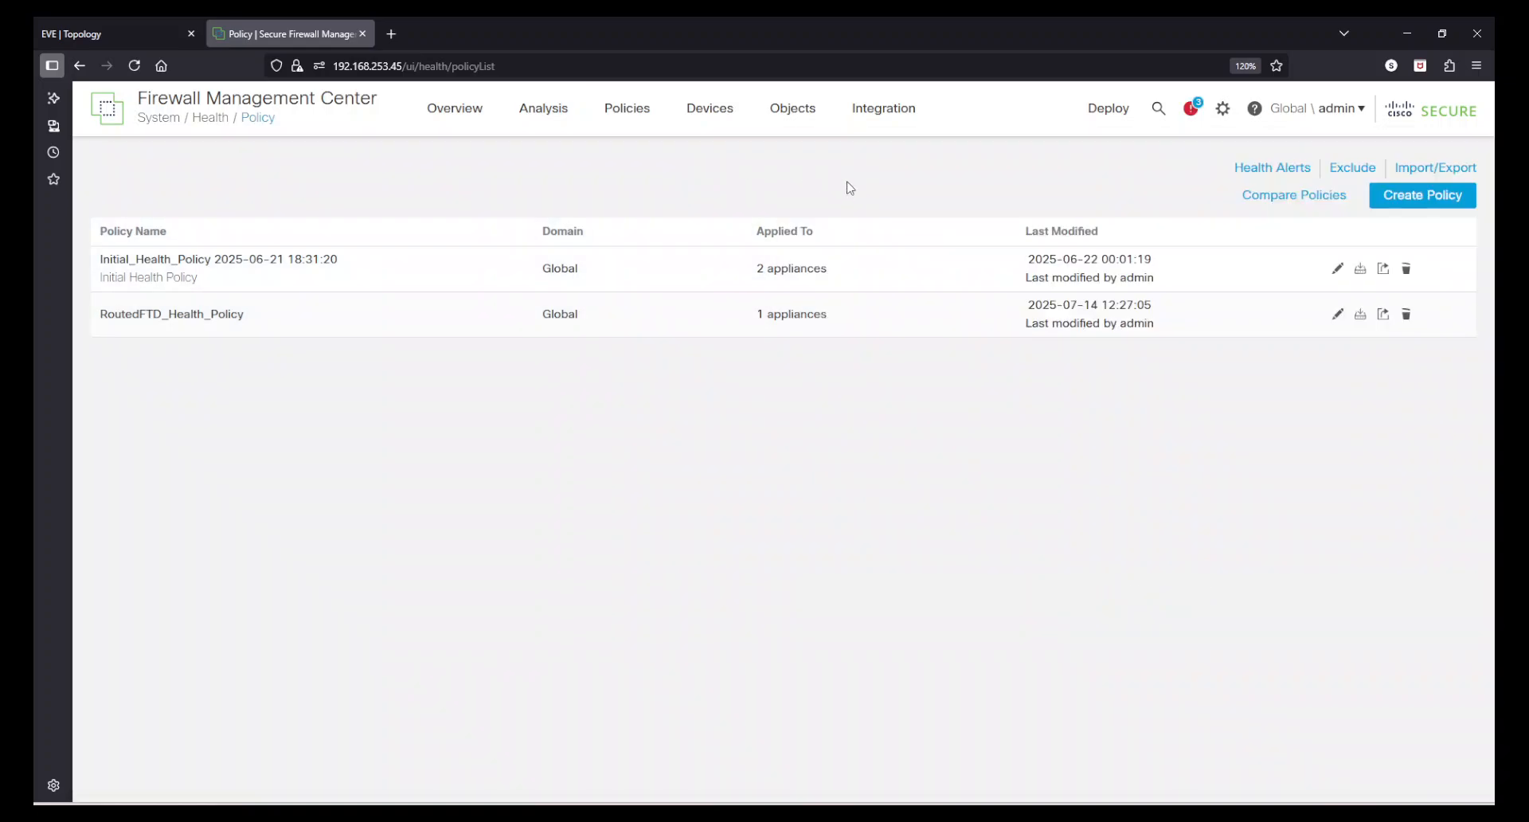
# Step: Start a health policy comparison and examine the settings for comparing against Other Policy and Other Revision
pyautogui.click(1299, 197)
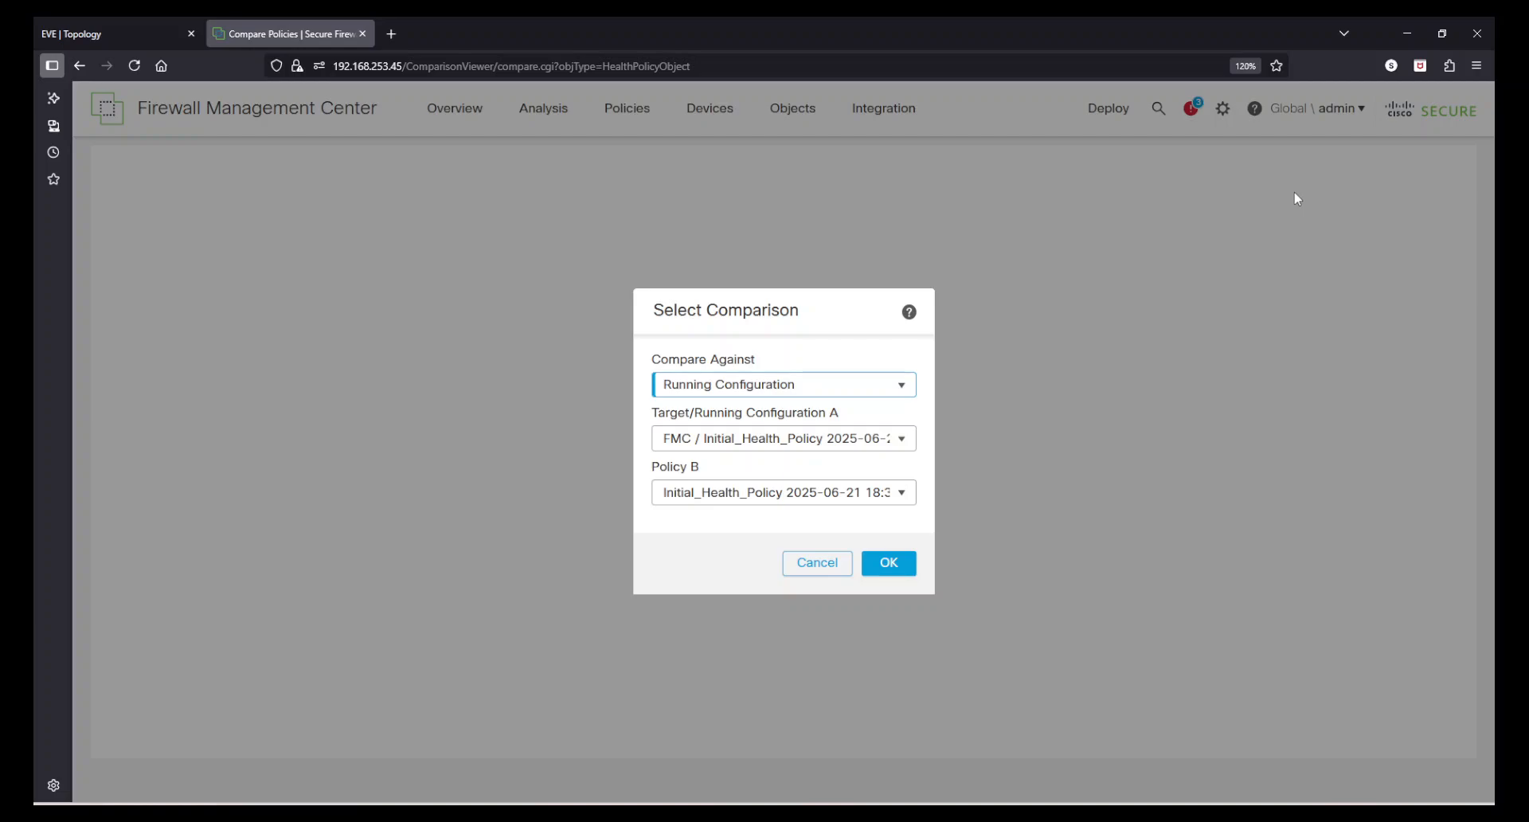
pyautogui.moveTo(757, 360); pyautogui.dragTo(661, 365)
pyautogui.click(783, 363)
pyautogui.click(762, 386)
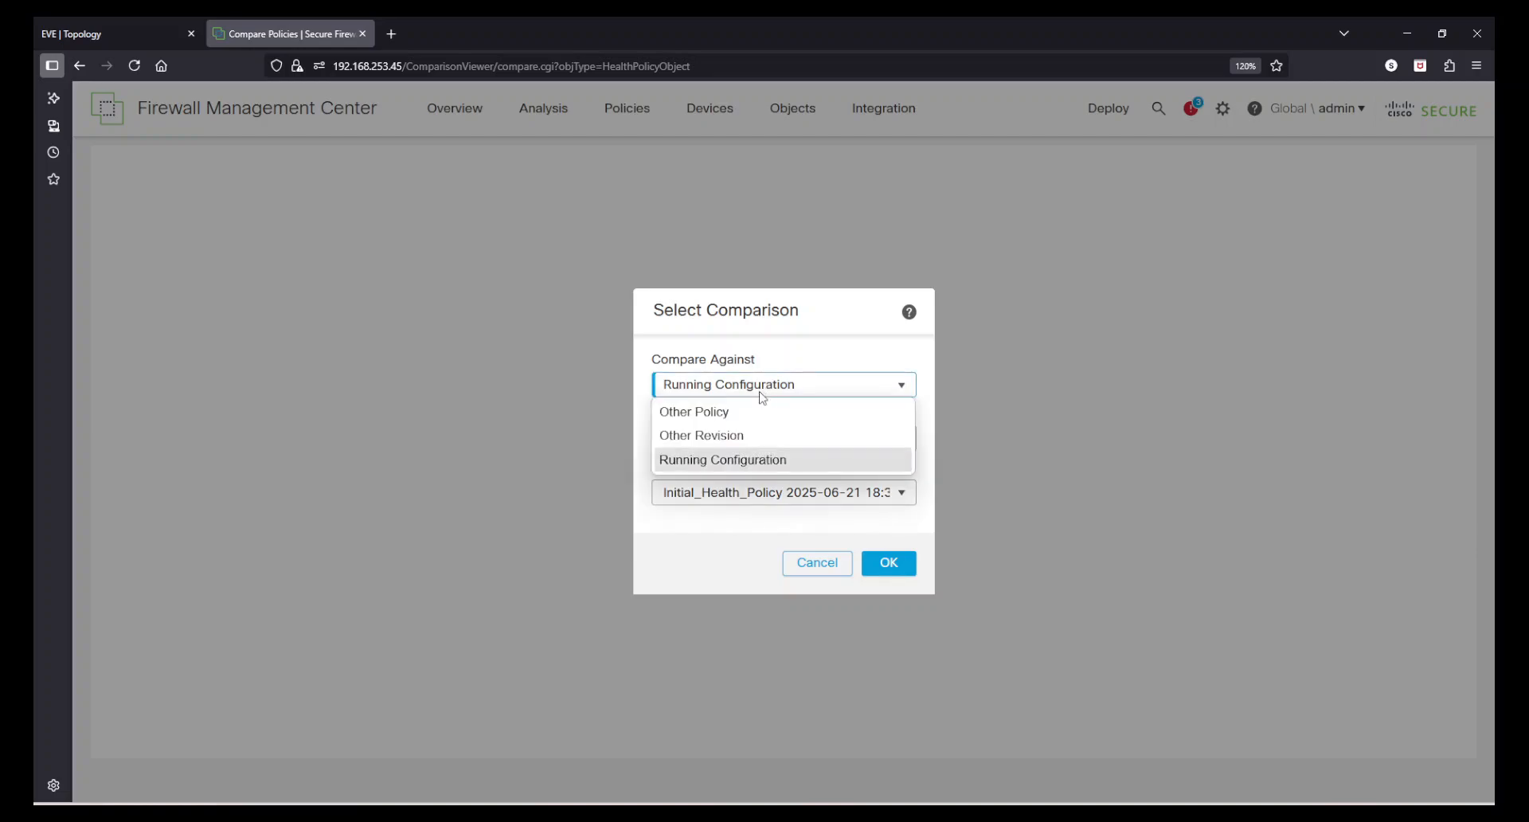
pyautogui.click(713, 412)
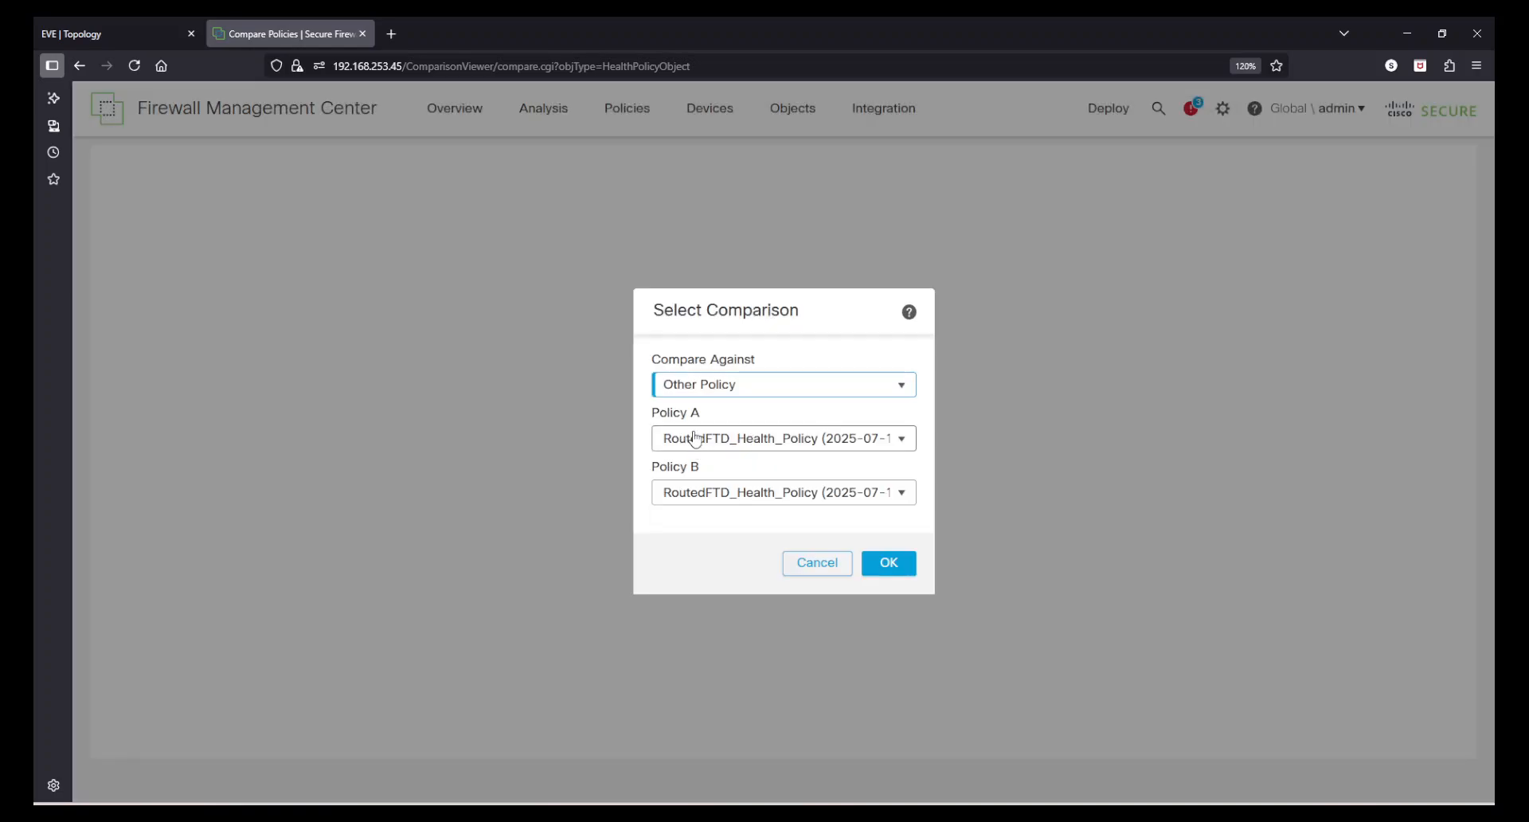
pyautogui.click(732, 386)
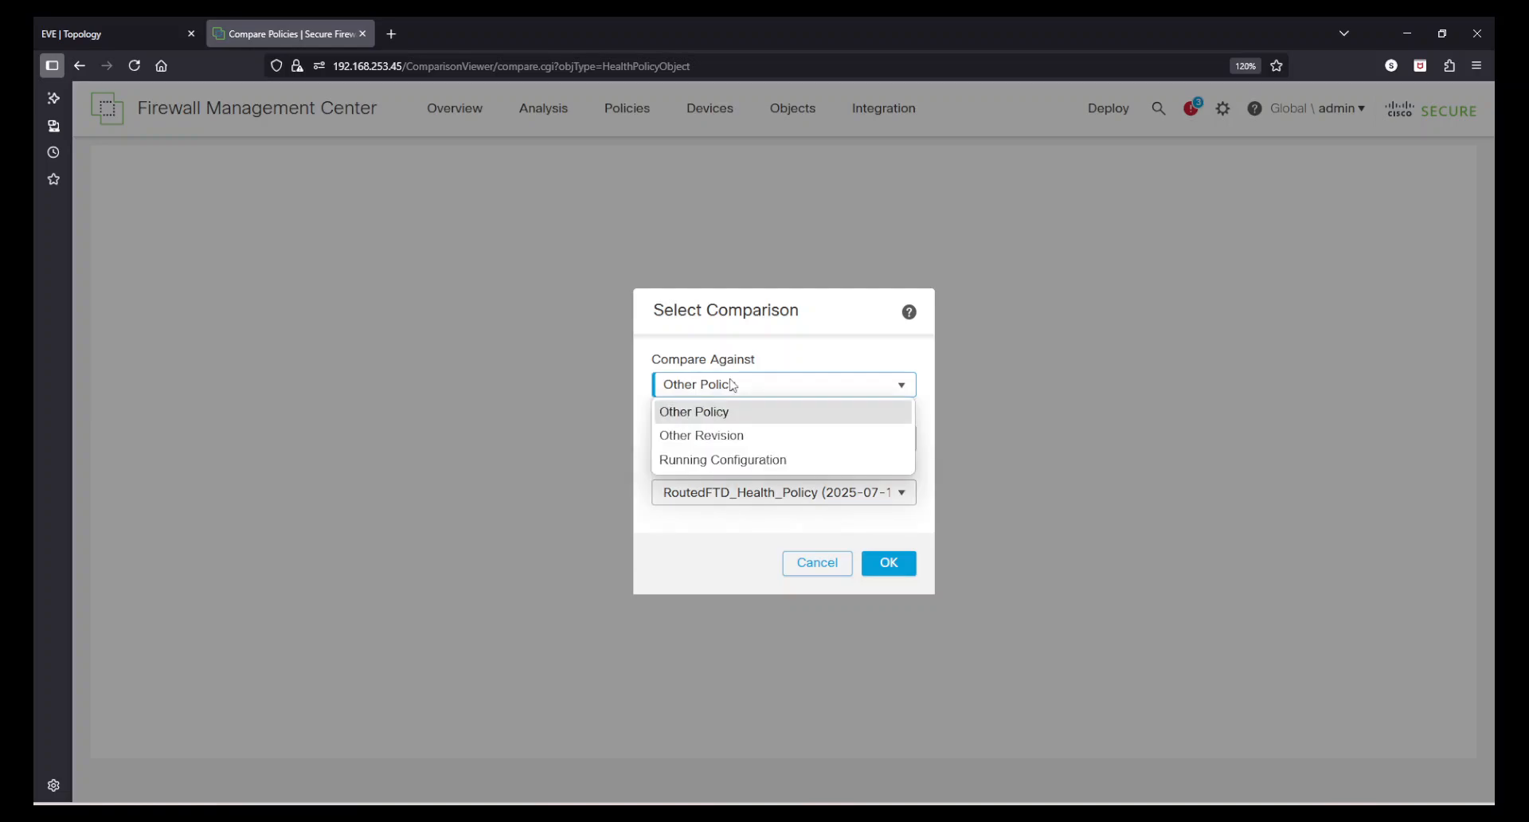
pyautogui.click(735, 438)
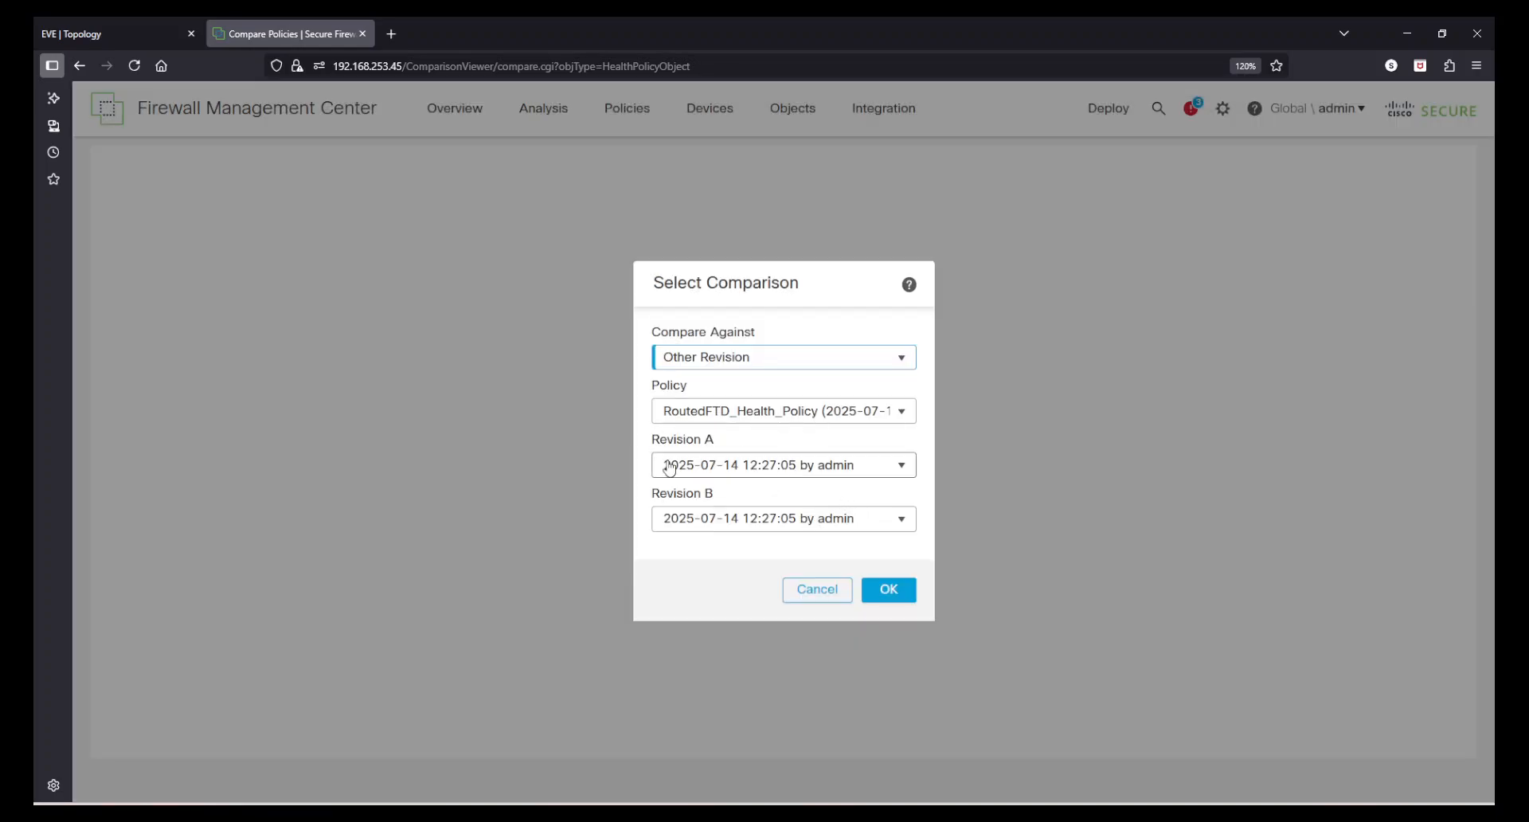
pyautogui.click(726, 416)
pyautogui.click(776, 384)
pyautogui.click(729, 365)
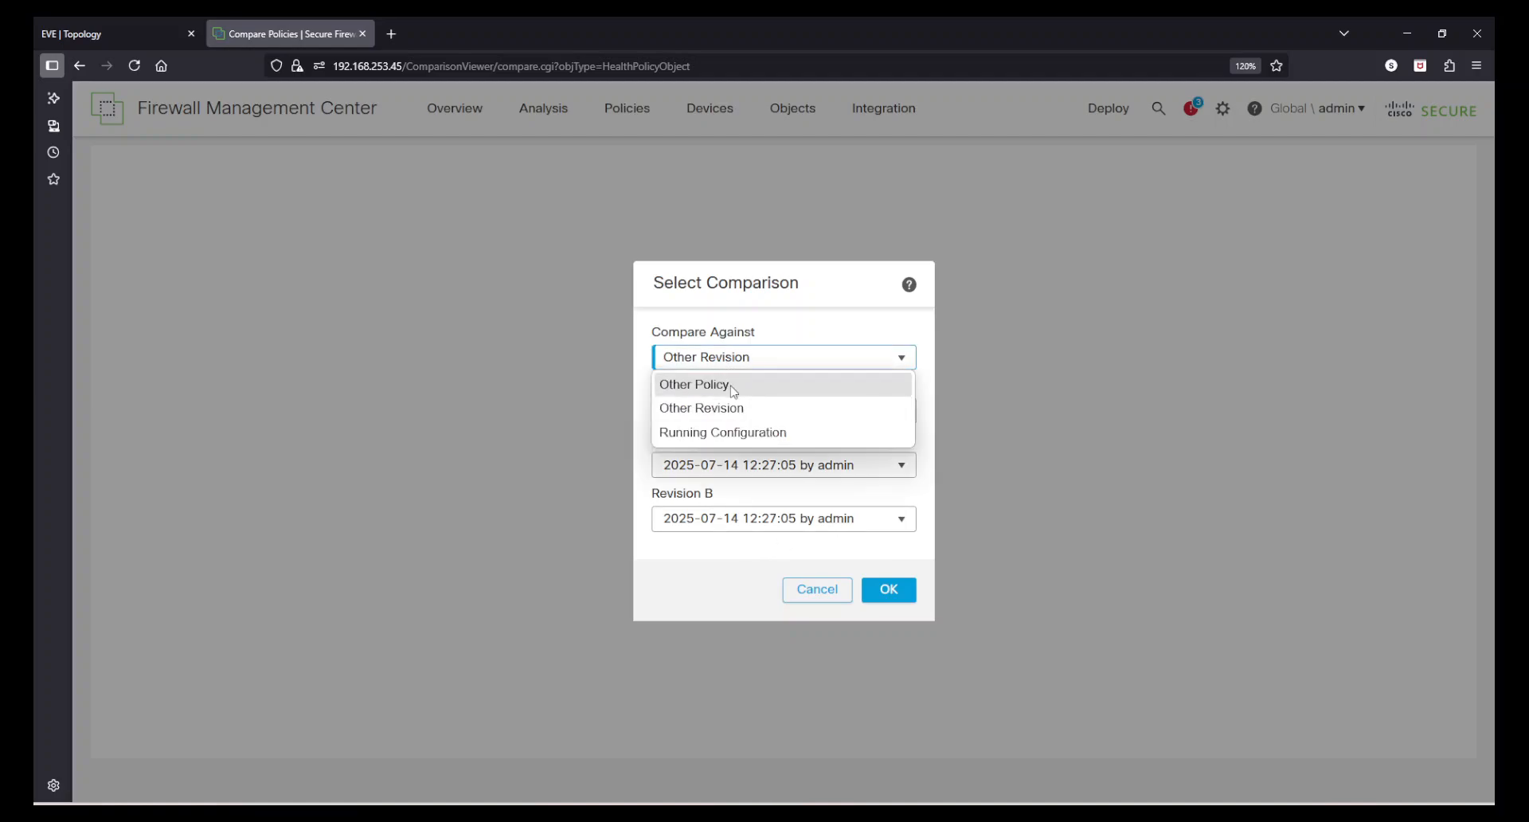
pyautogui.click(733, 386)
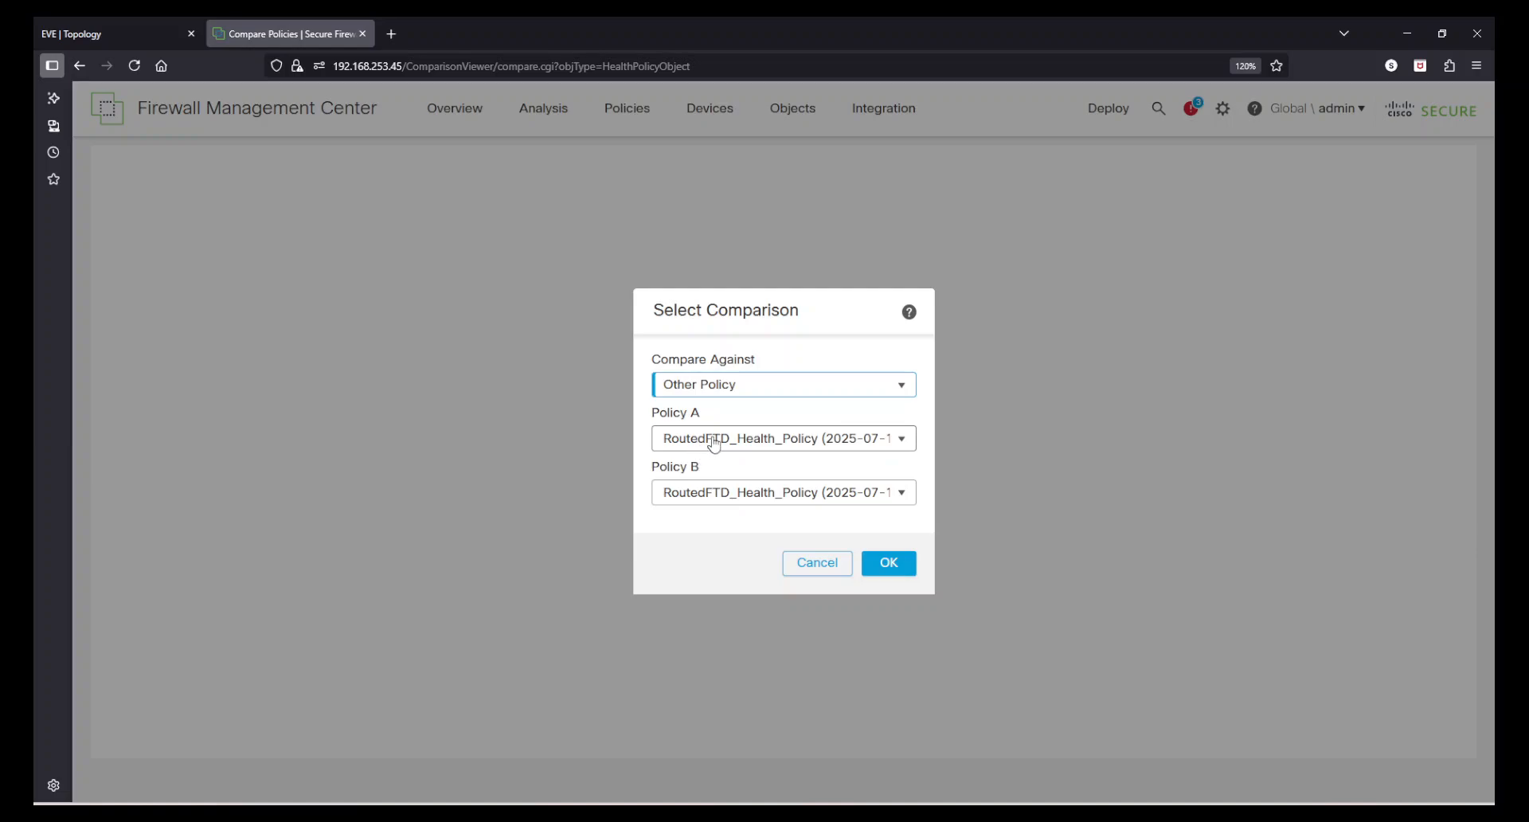
pyautogui.click(714, 440)
pyautogui.click(729, 513)
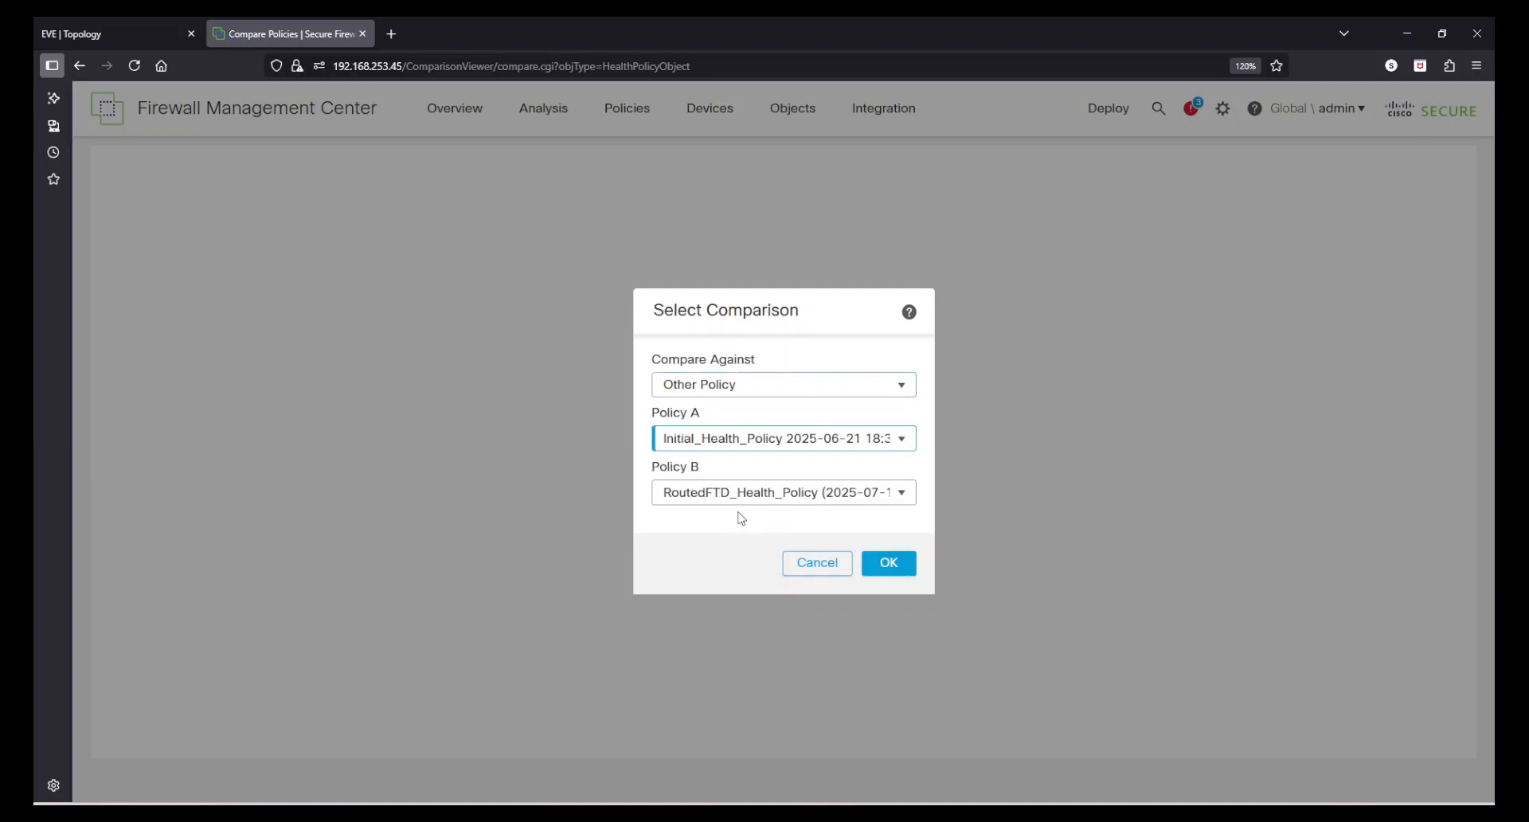
pyautogui.click(890, 564)
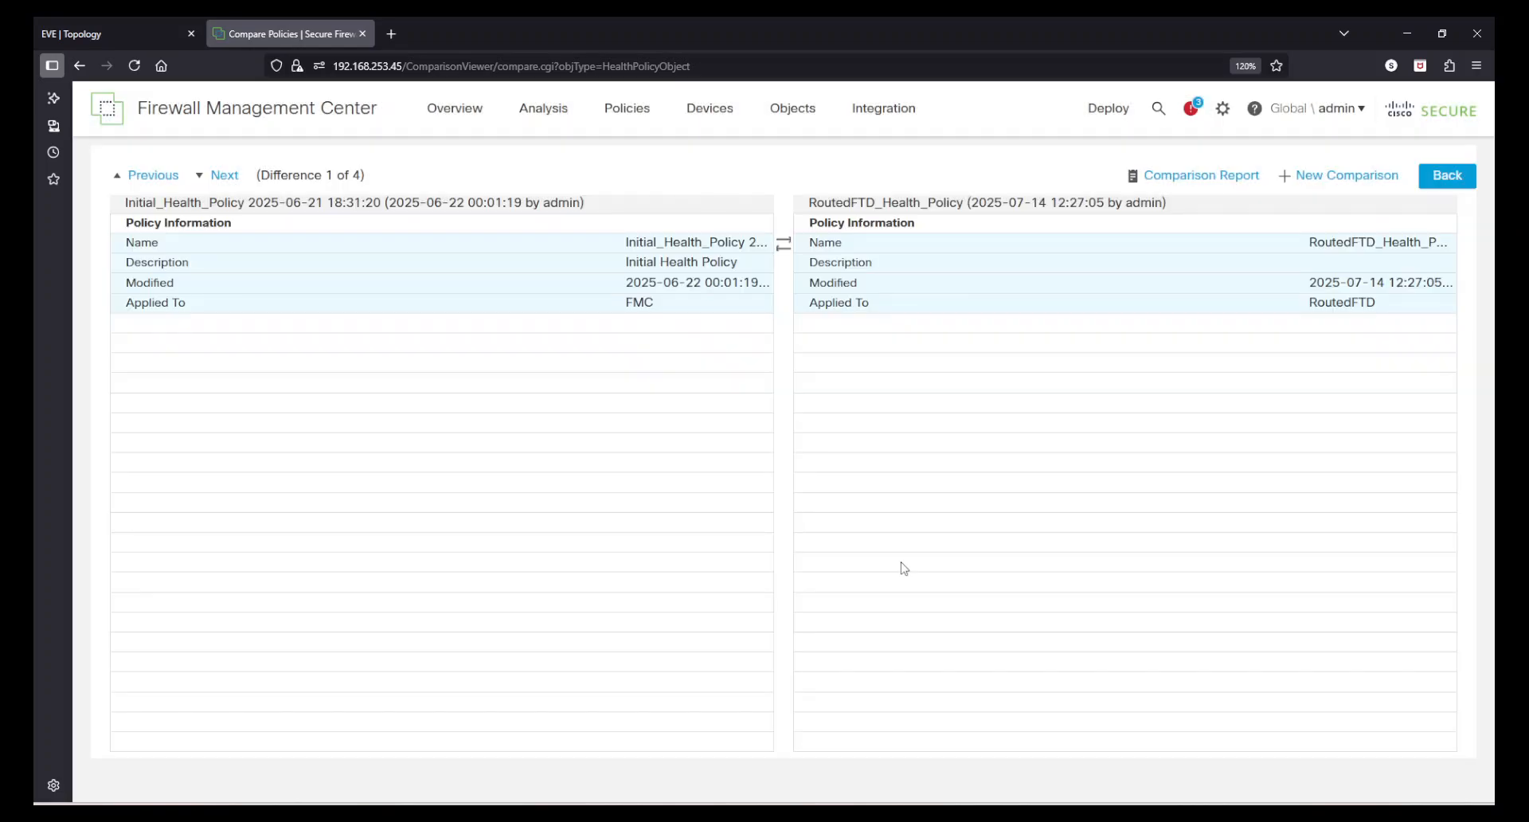
# Step: Step through the differences between the two compared health policies up to the last one
pyautogui.click(211, 182)
pyautogui.click(211, 185)
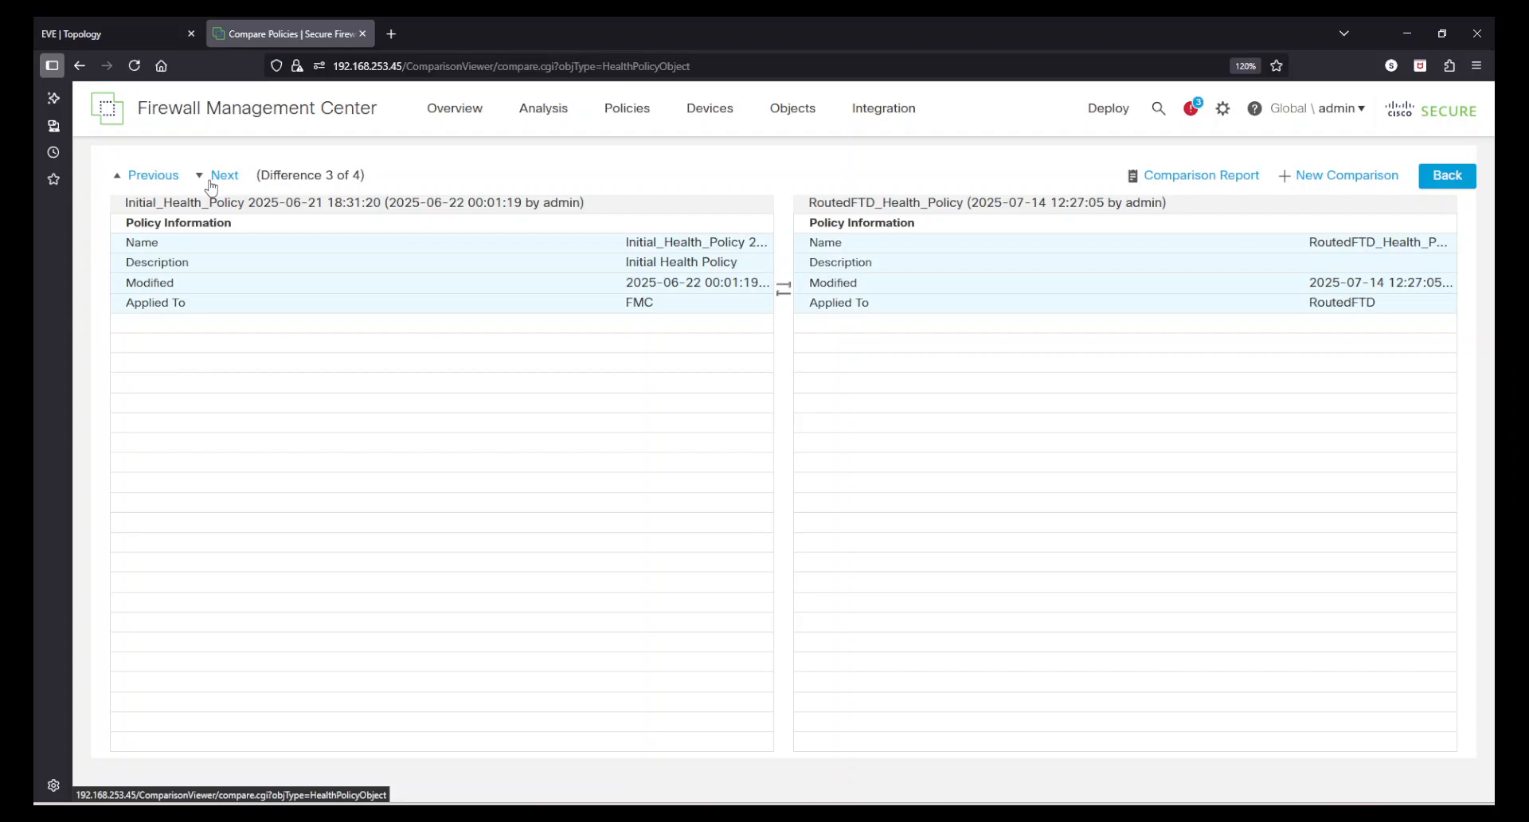
pyautogui.click(211, 186)
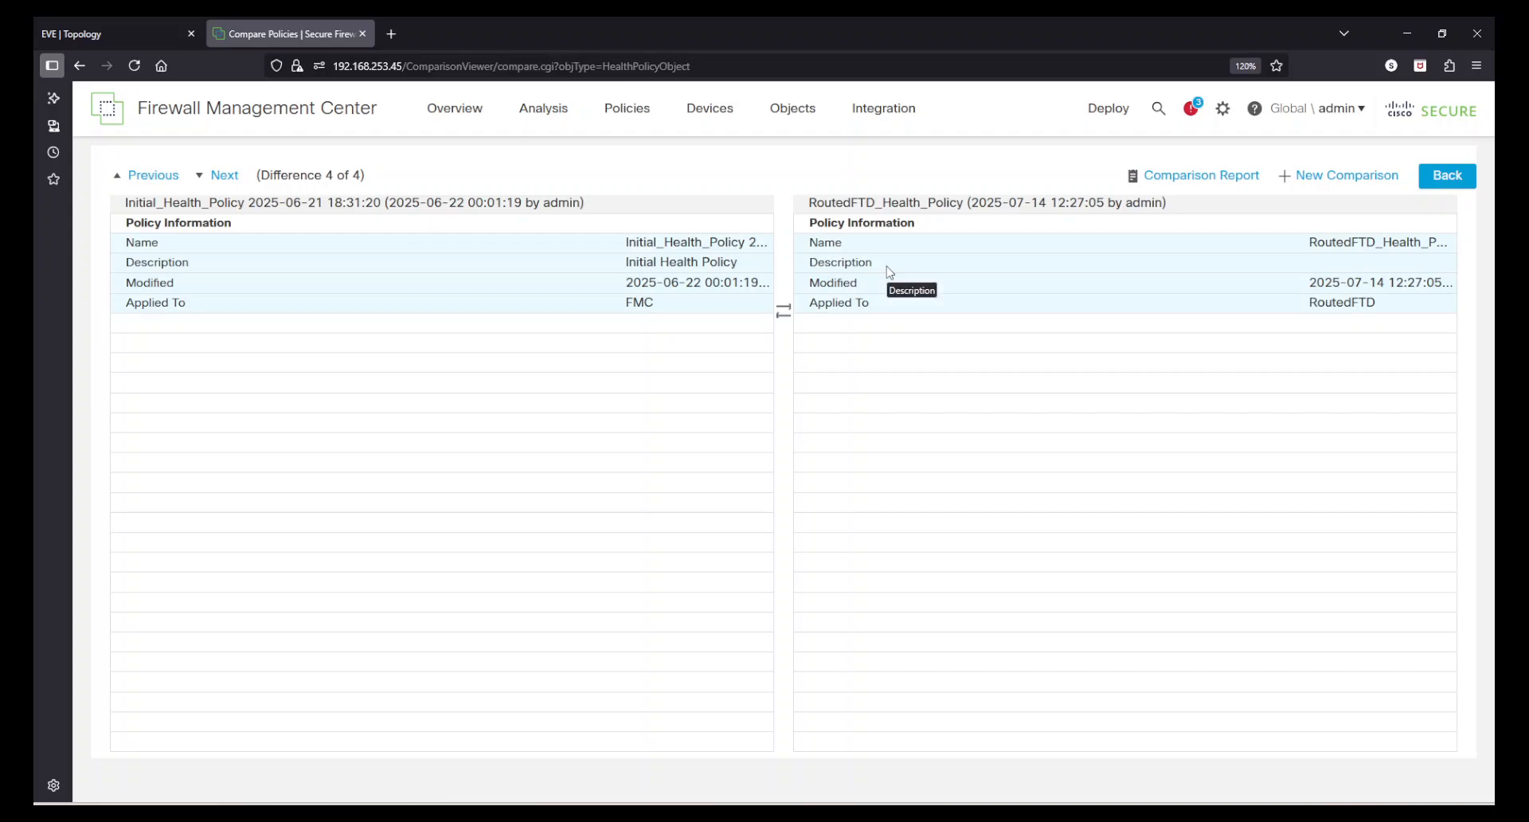
# Step: Generate the PDF comparison report, review its Policy Information table and close the report
pyautogui.click(1206, 177)
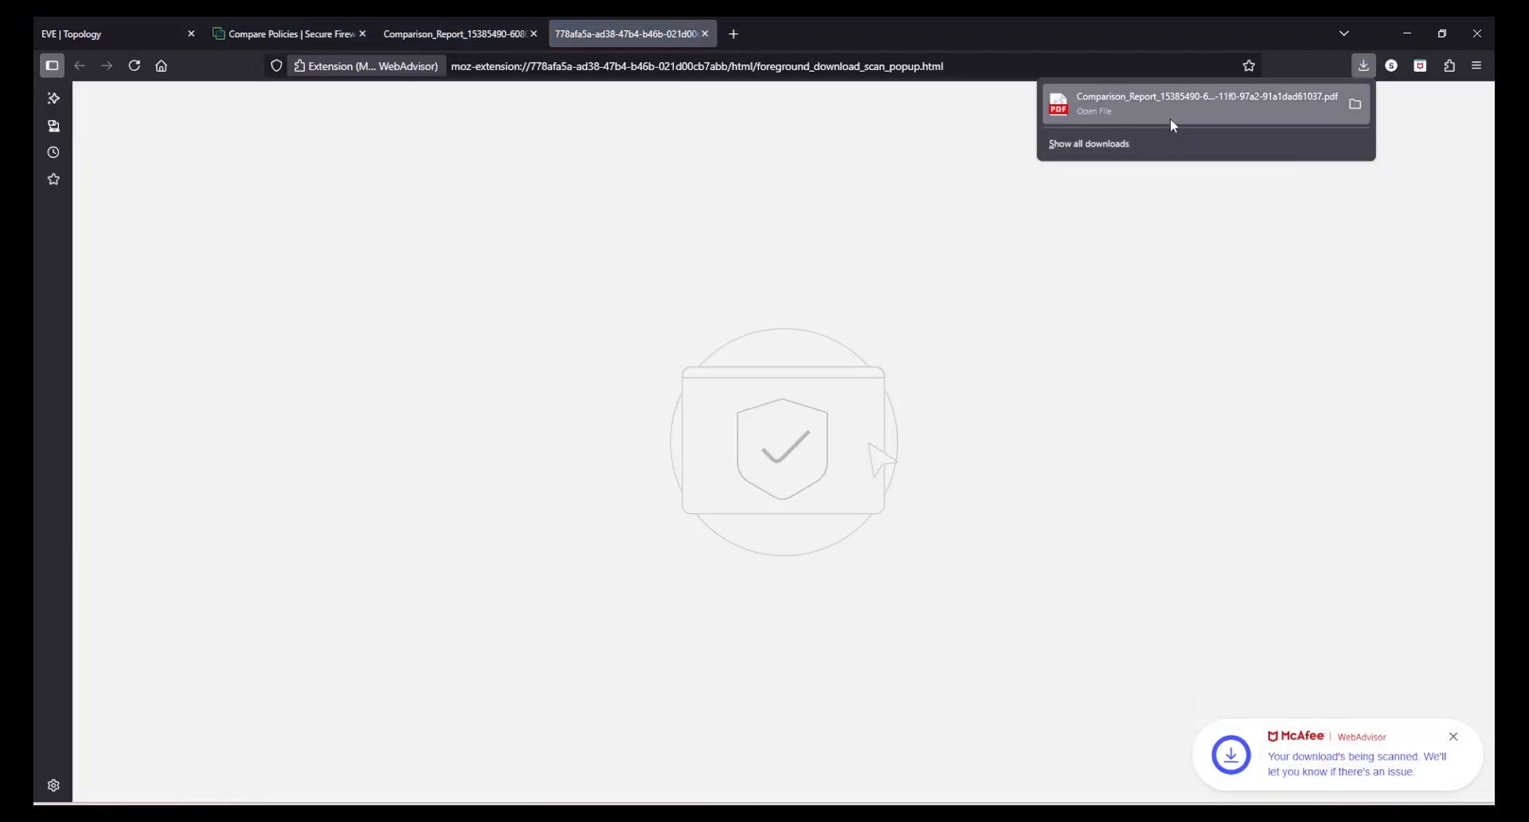
pyautogui.click(1170, 120)
pyautogui.scroll(-10, 808, 413)
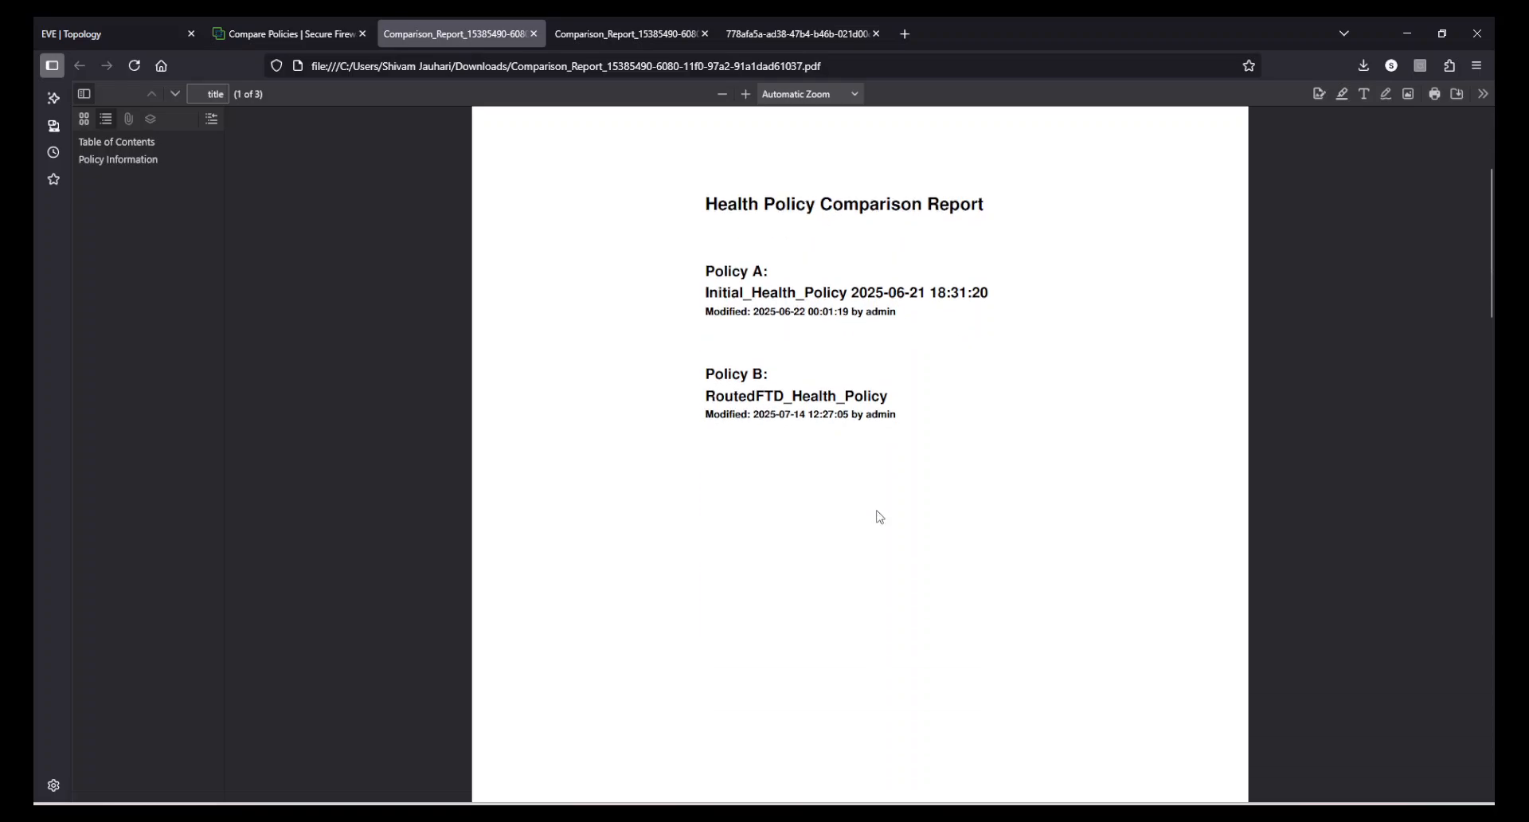
pyautogui.scroll(-5, 928, 539)
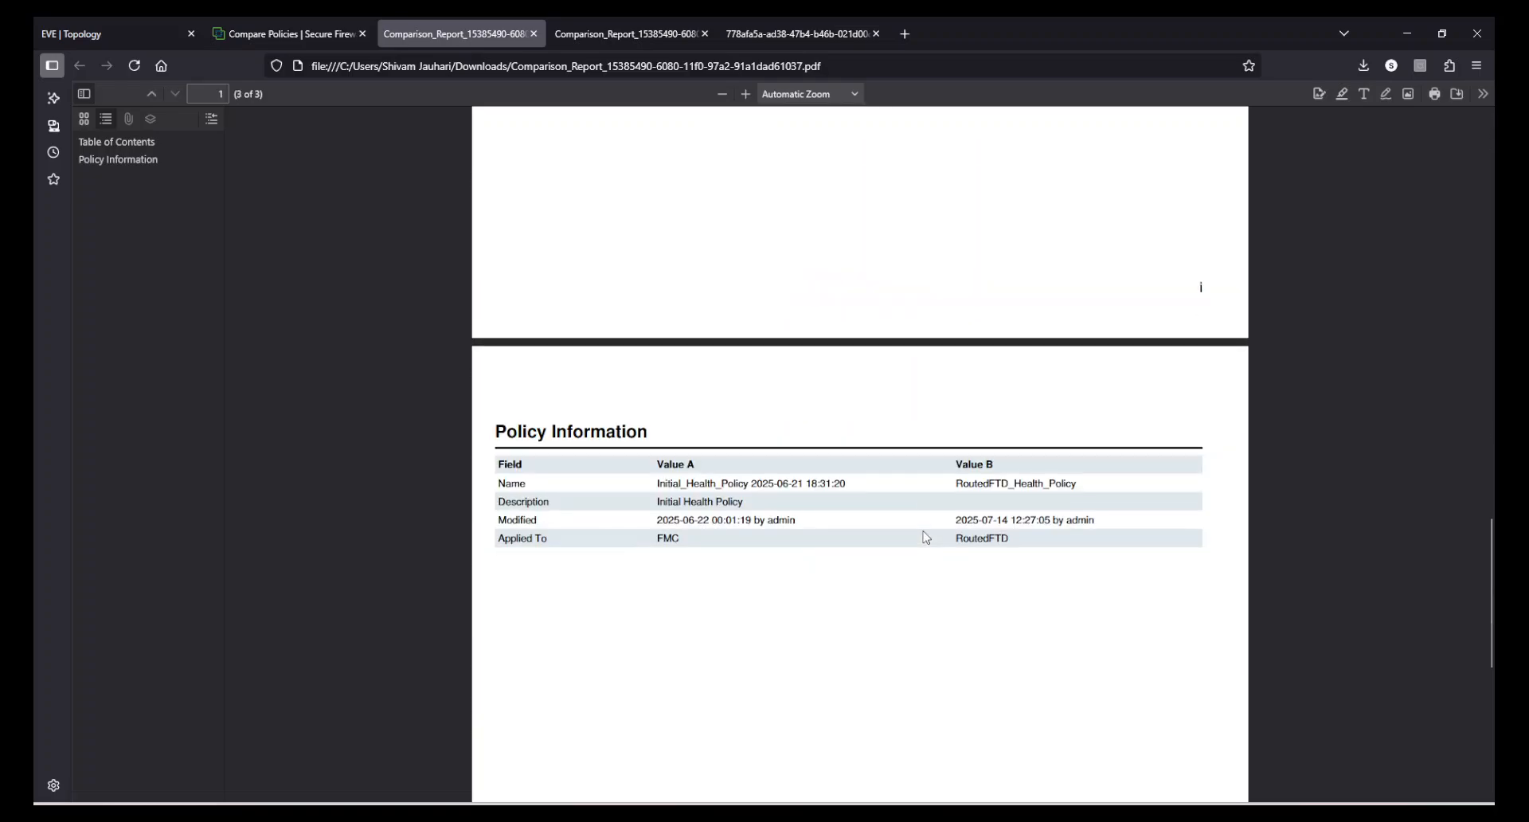
pyautogui.scroll(-4, 926, 538)
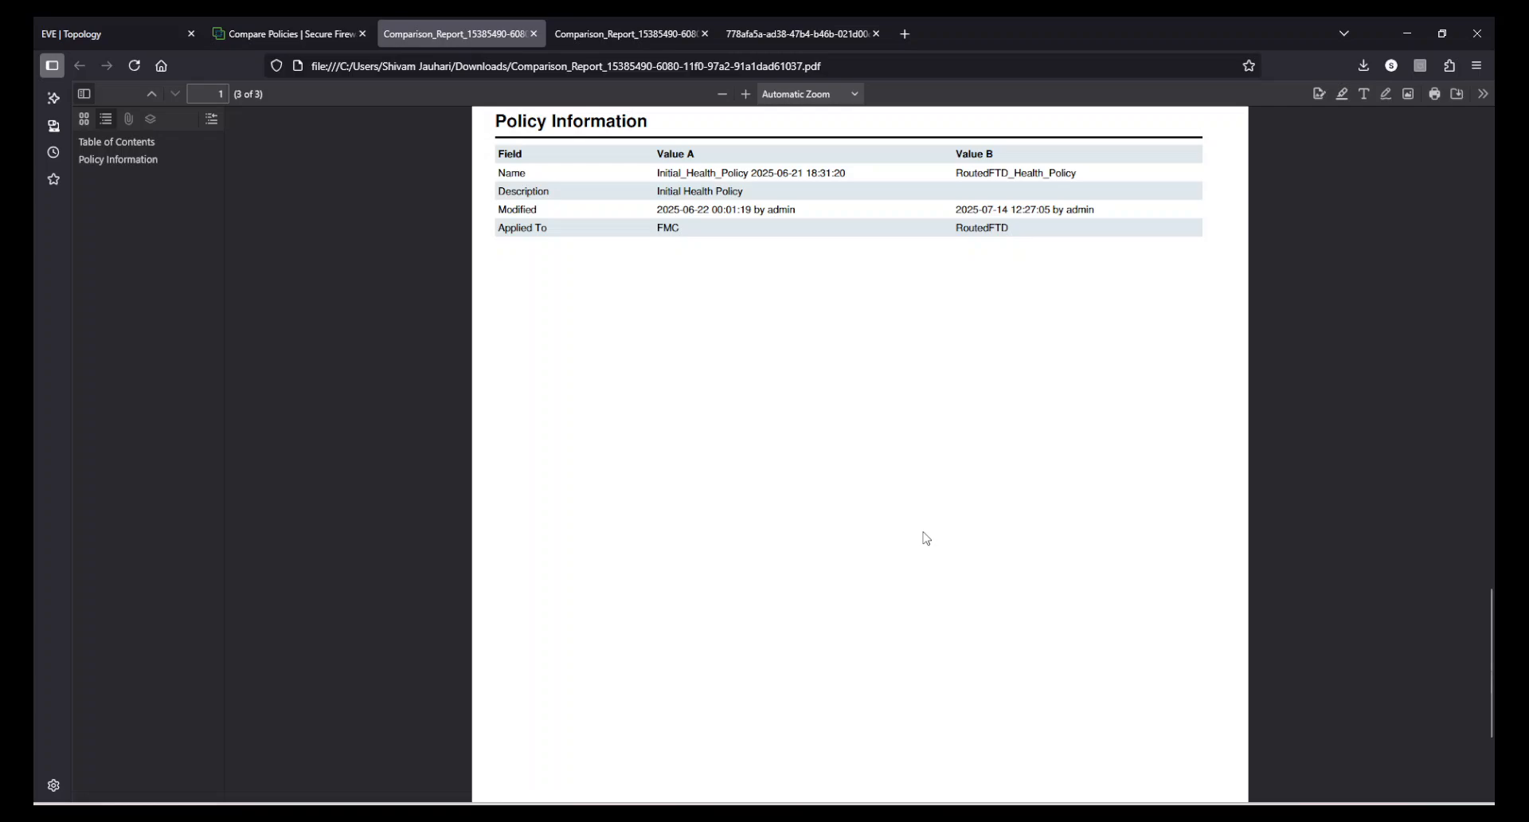
pyautogui.scroll(-4, 927, 539)
pyautogui.scroll(6, 927, 538)
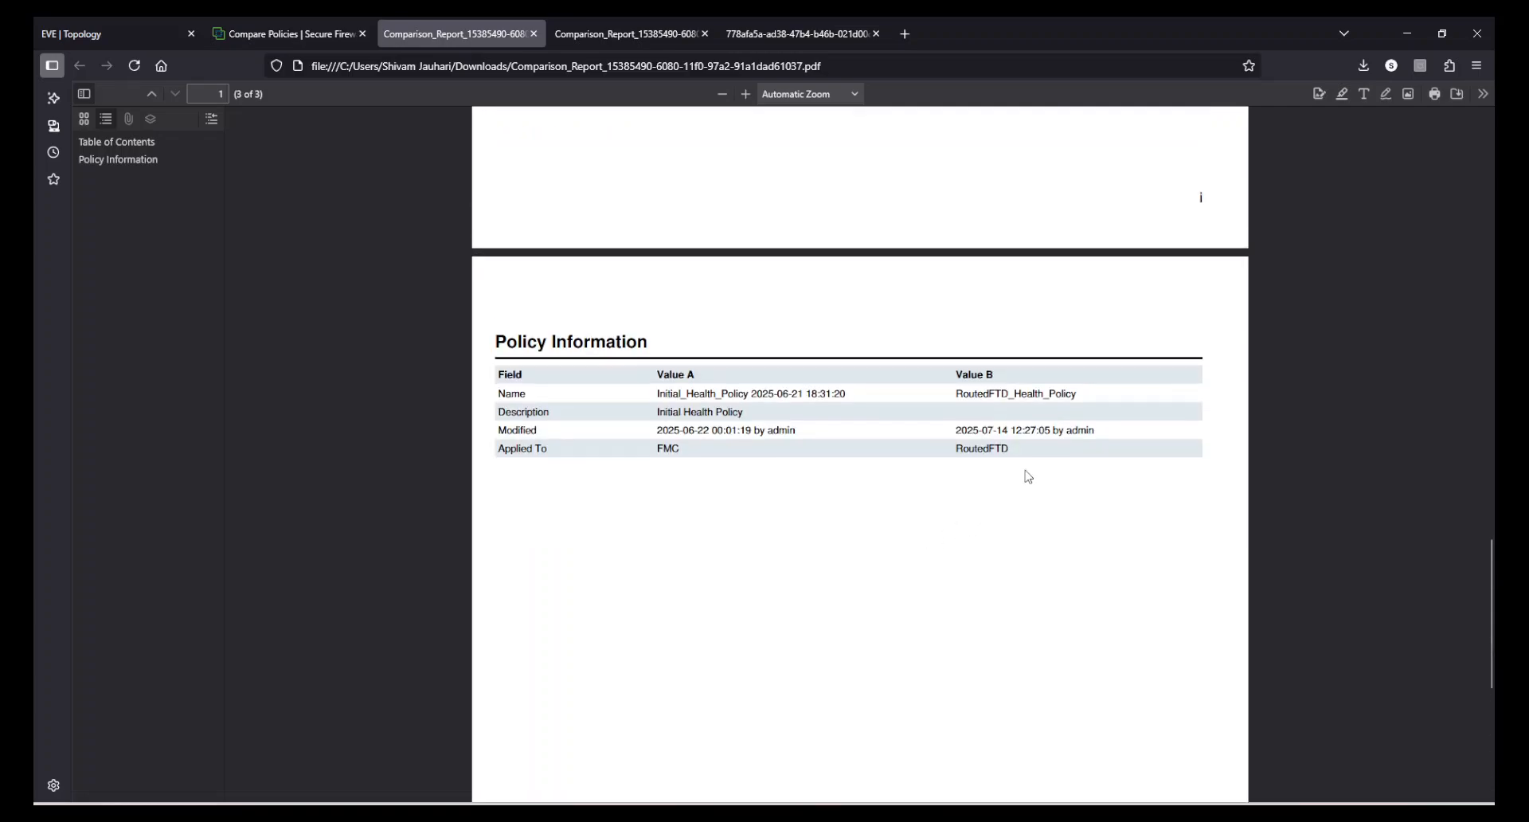
pyautogui.moveTo(948, 437); pyautogui.dragTo(763, 448)
pyautogui.click(650, 448)
pyautogui.click(704, 33)
pyautogui.click(534, 34)
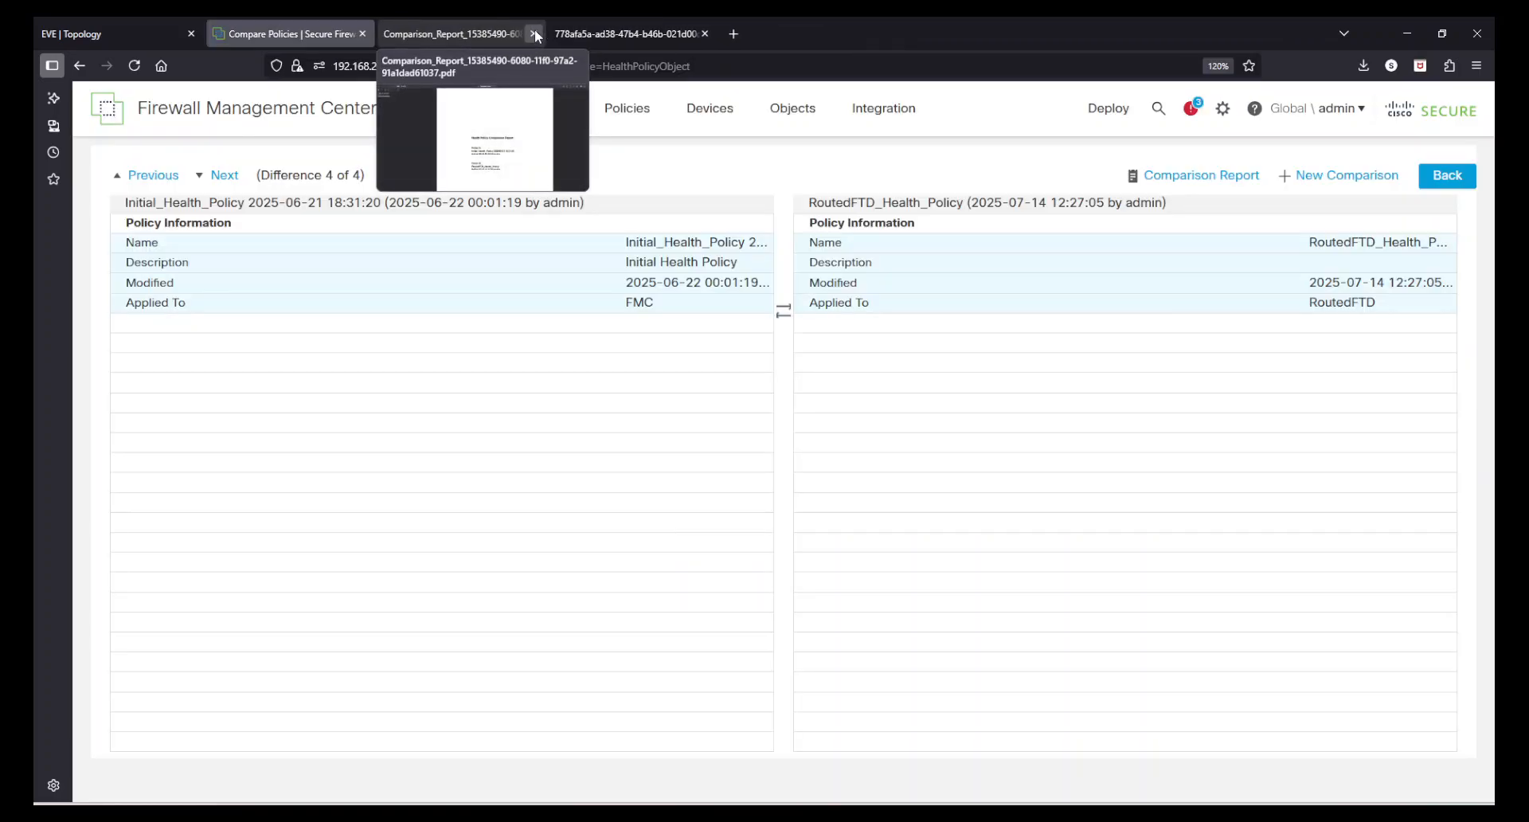
pyautogui.click(533, 34)
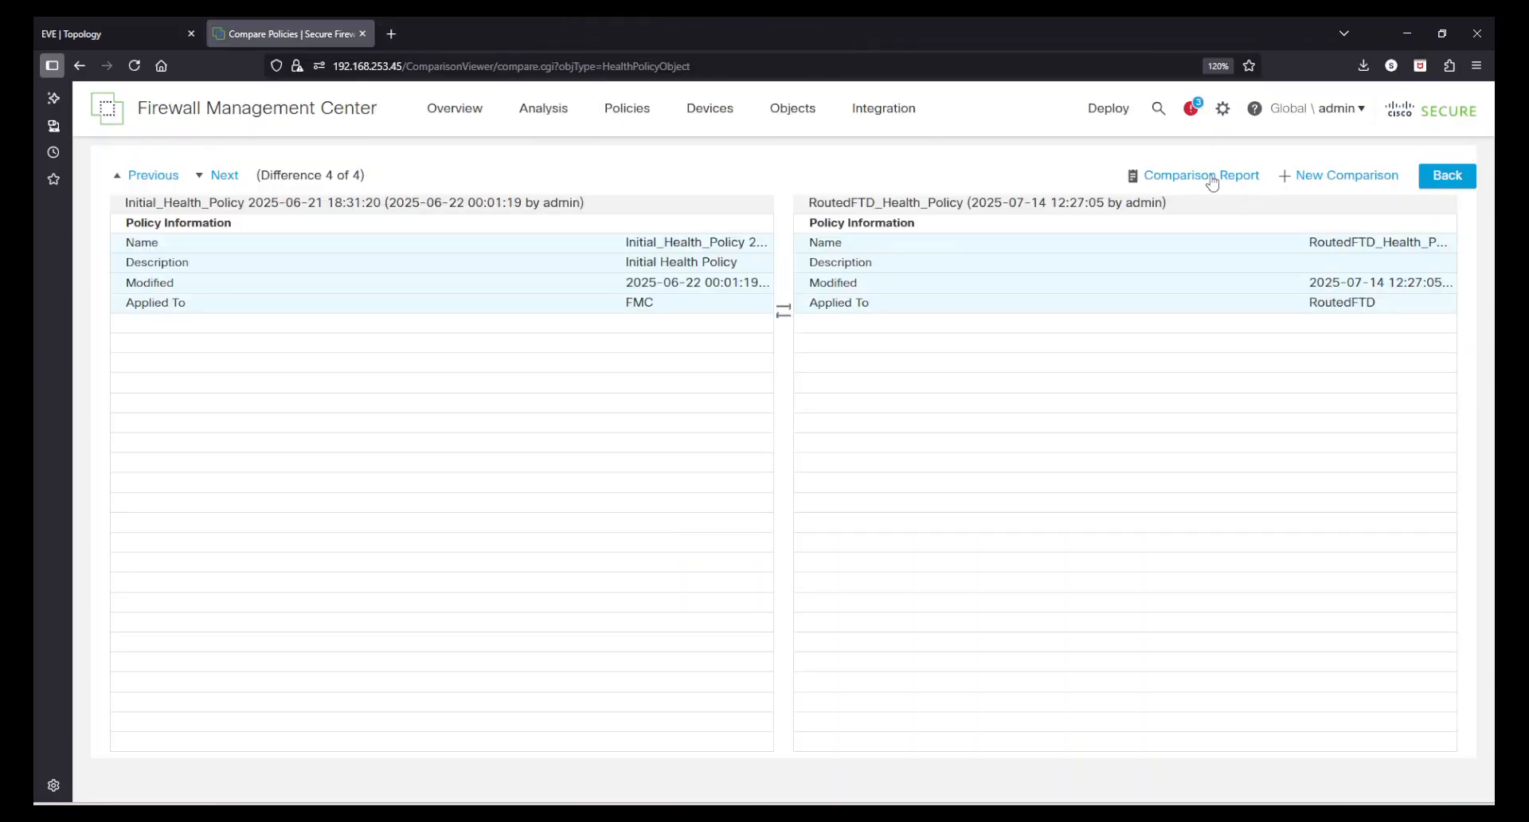
pyautogui.click(1358, 182)
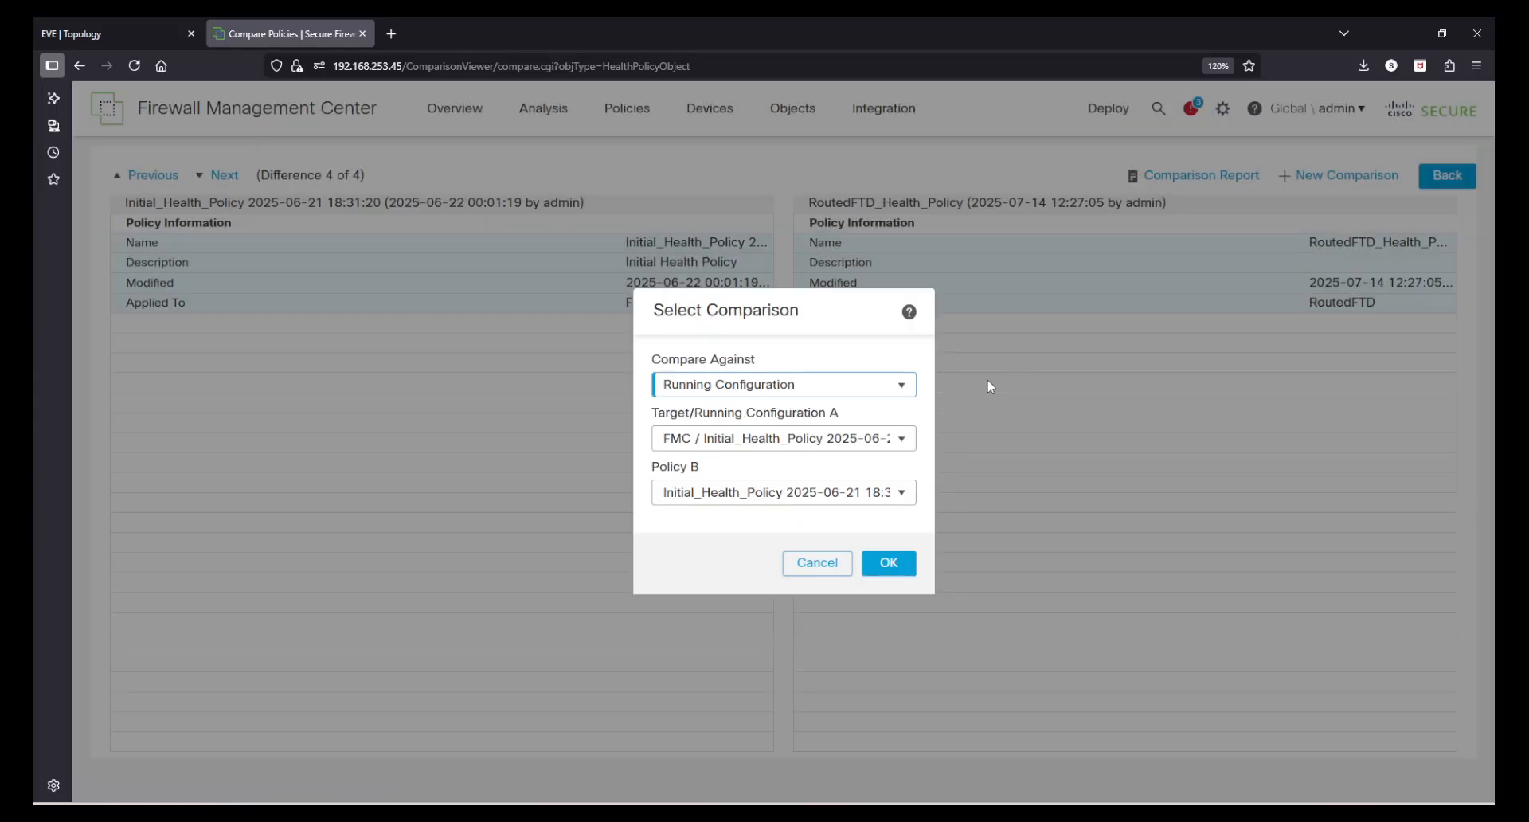
pyautogui.click(737, 440)
pyautogui.click(742, 464)
pyautogui.click(711, 505)
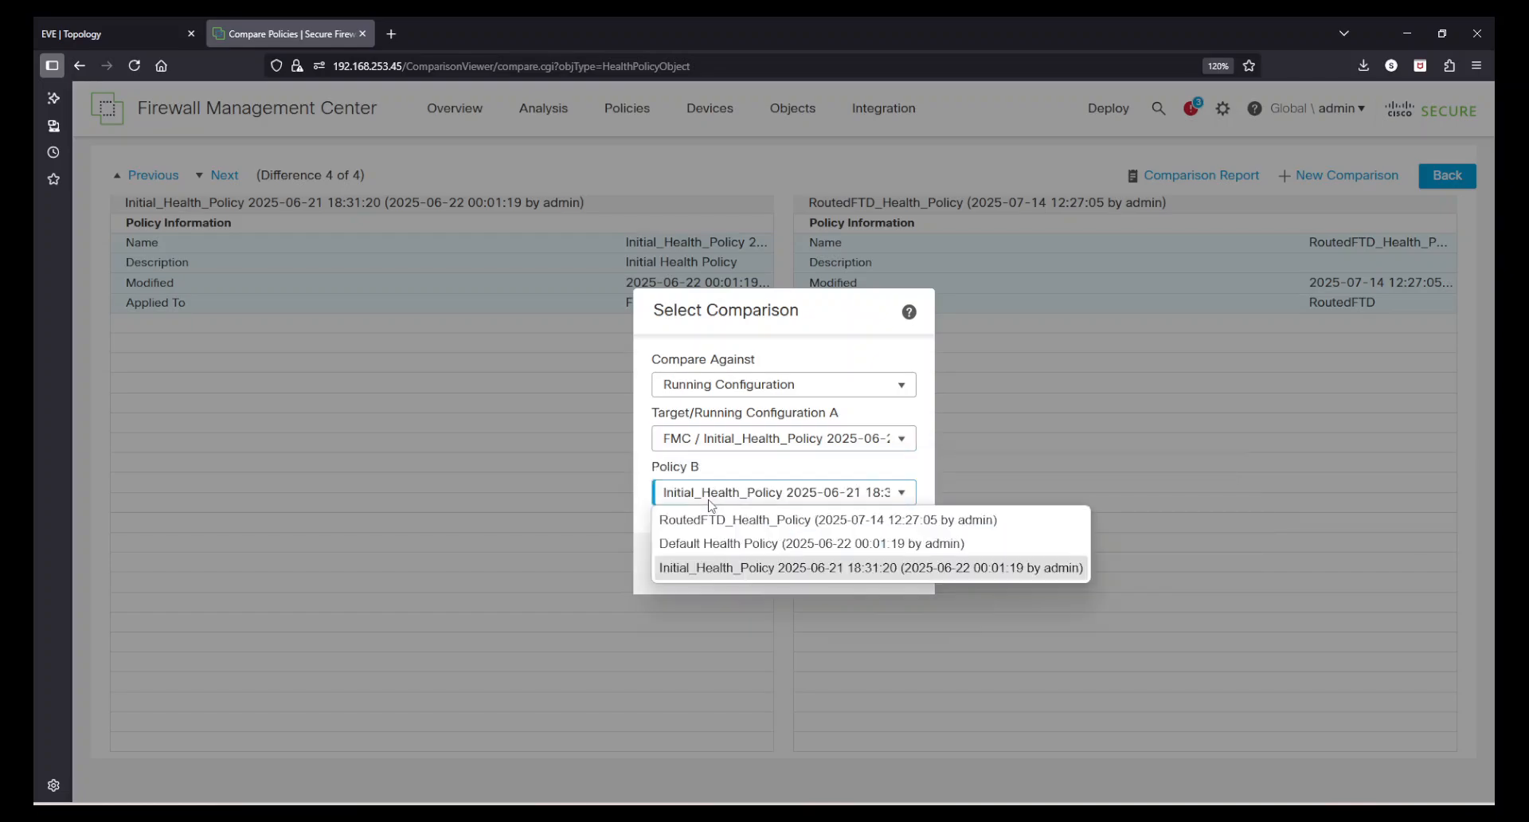
pyautogui.click(720, 521)
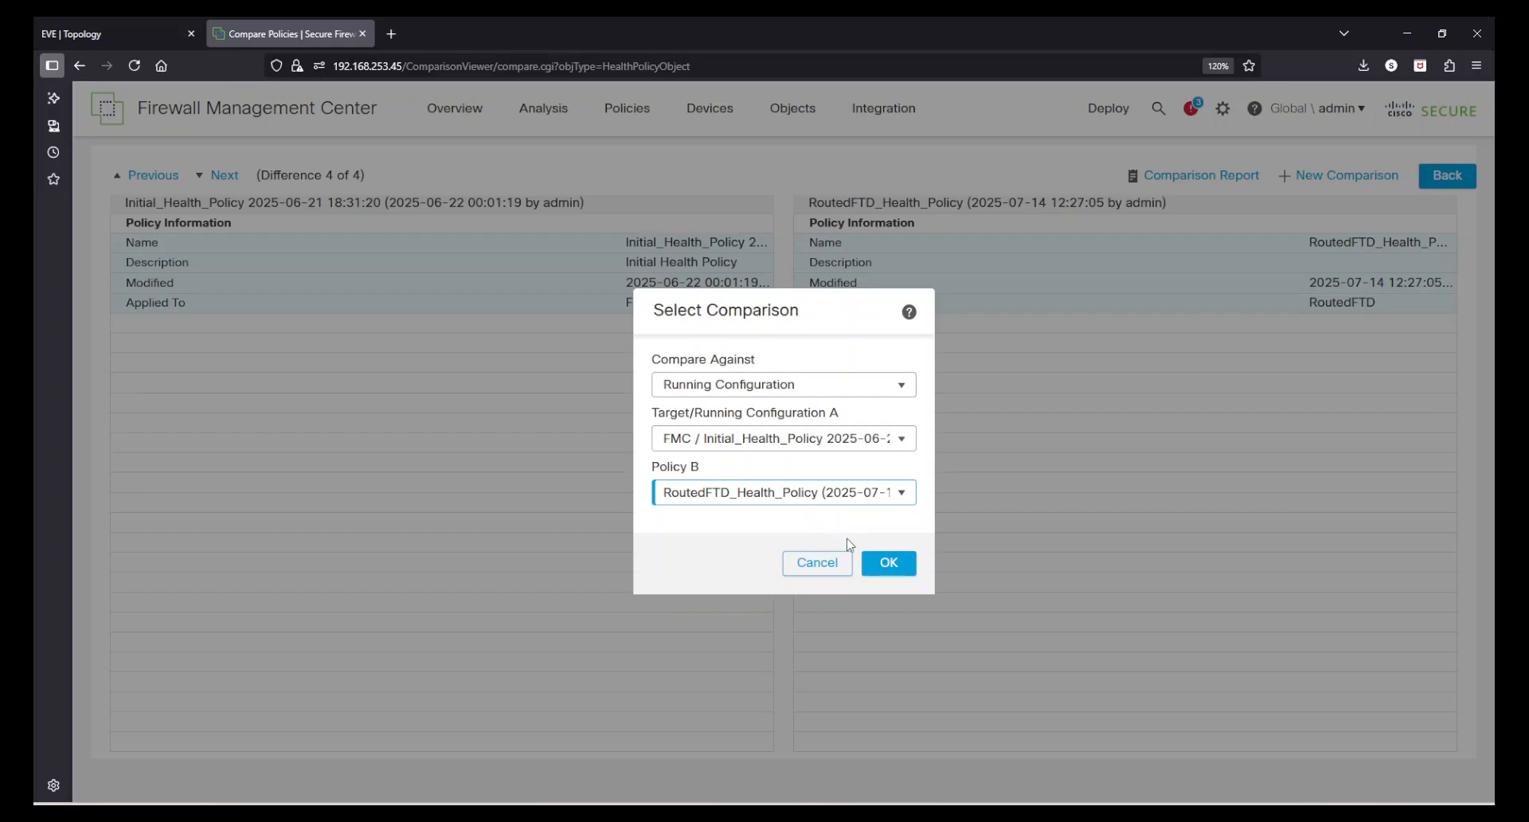
pyautogui.click(886, 564)
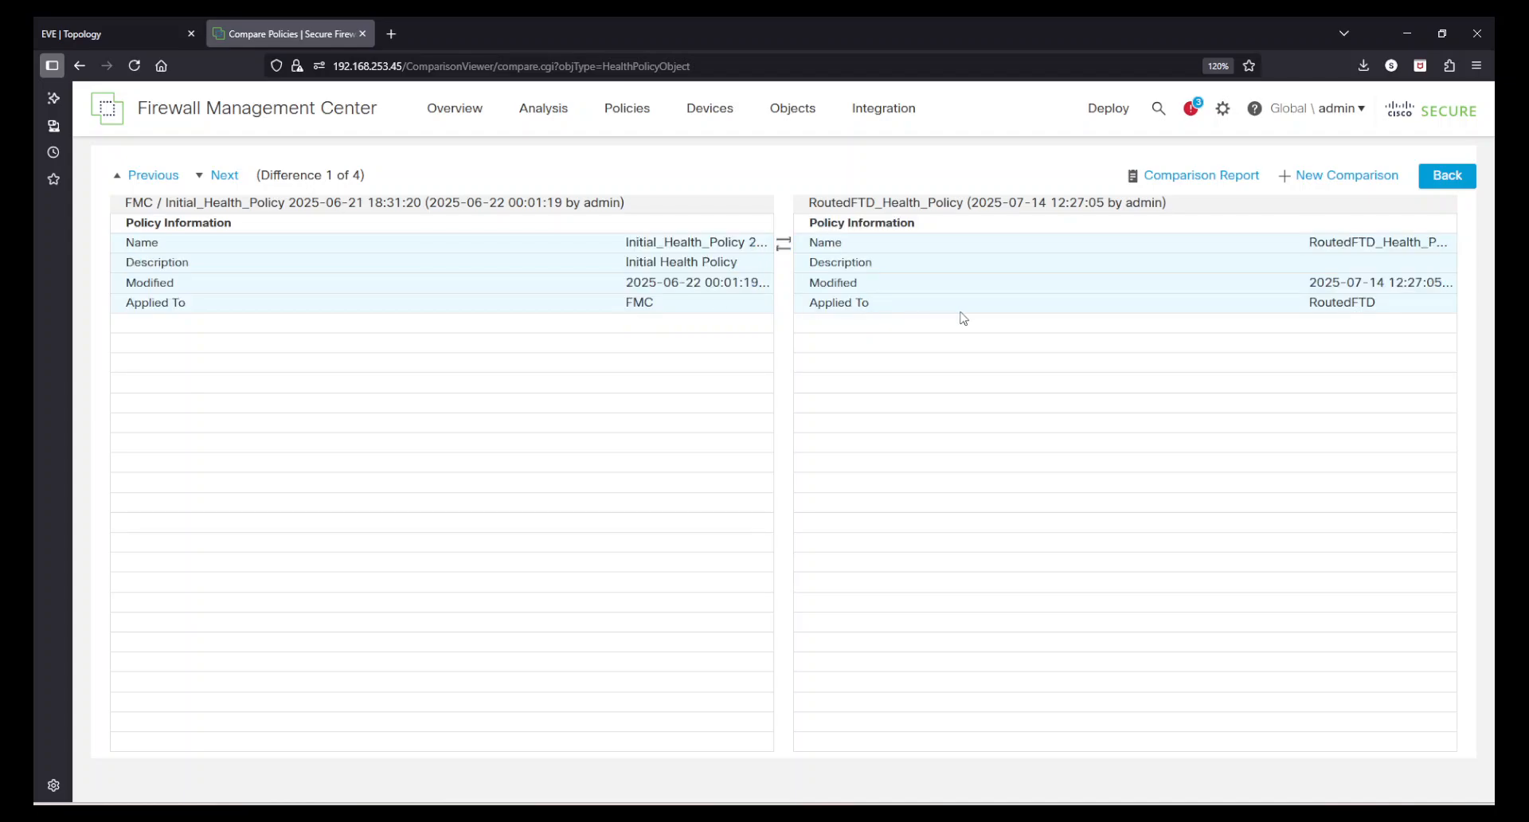
pyautogui.click(1319, 181)
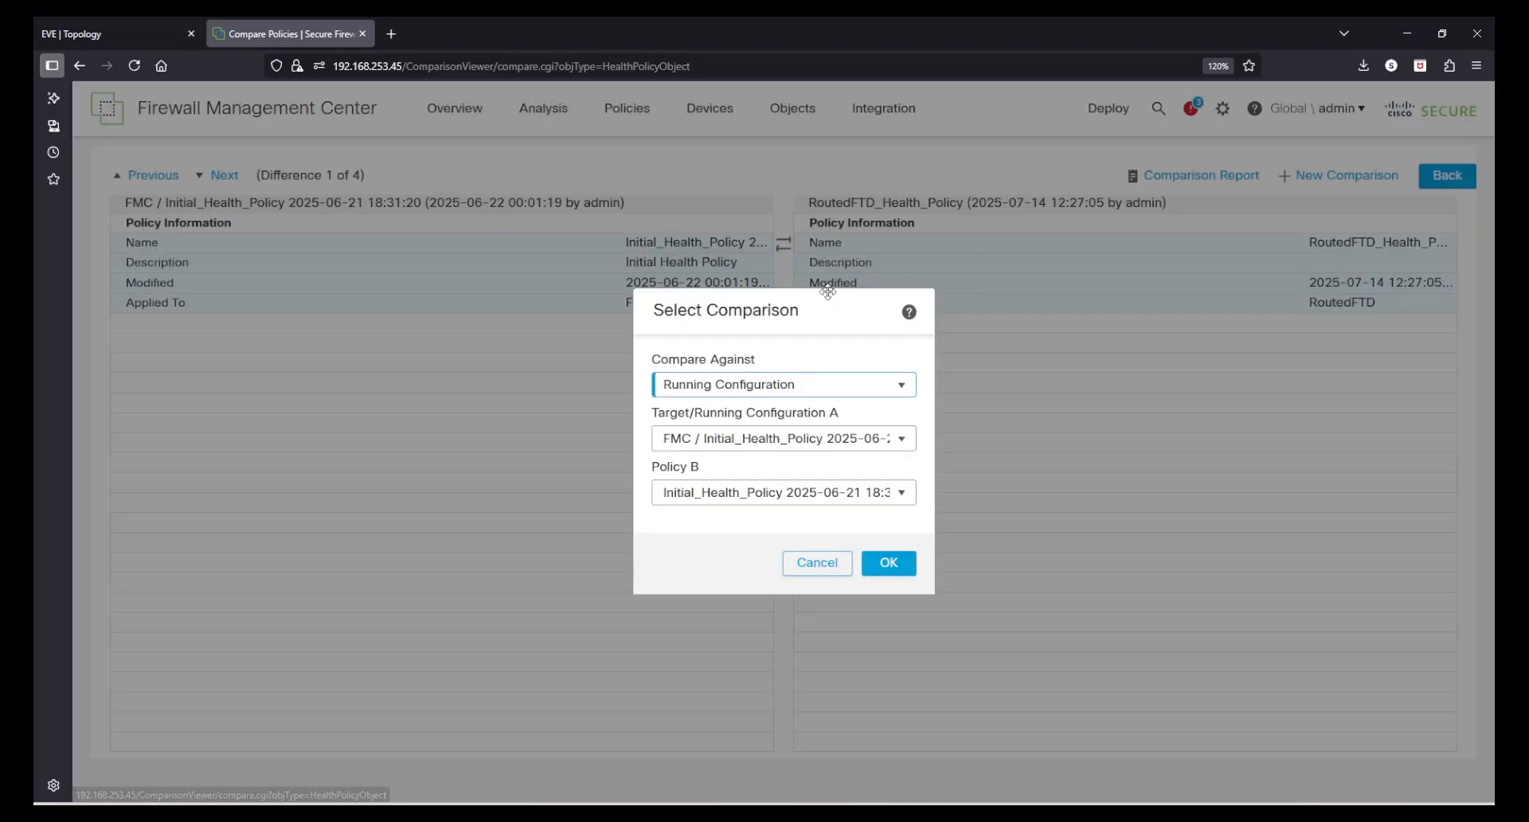
pyautogui.click(779, 393)
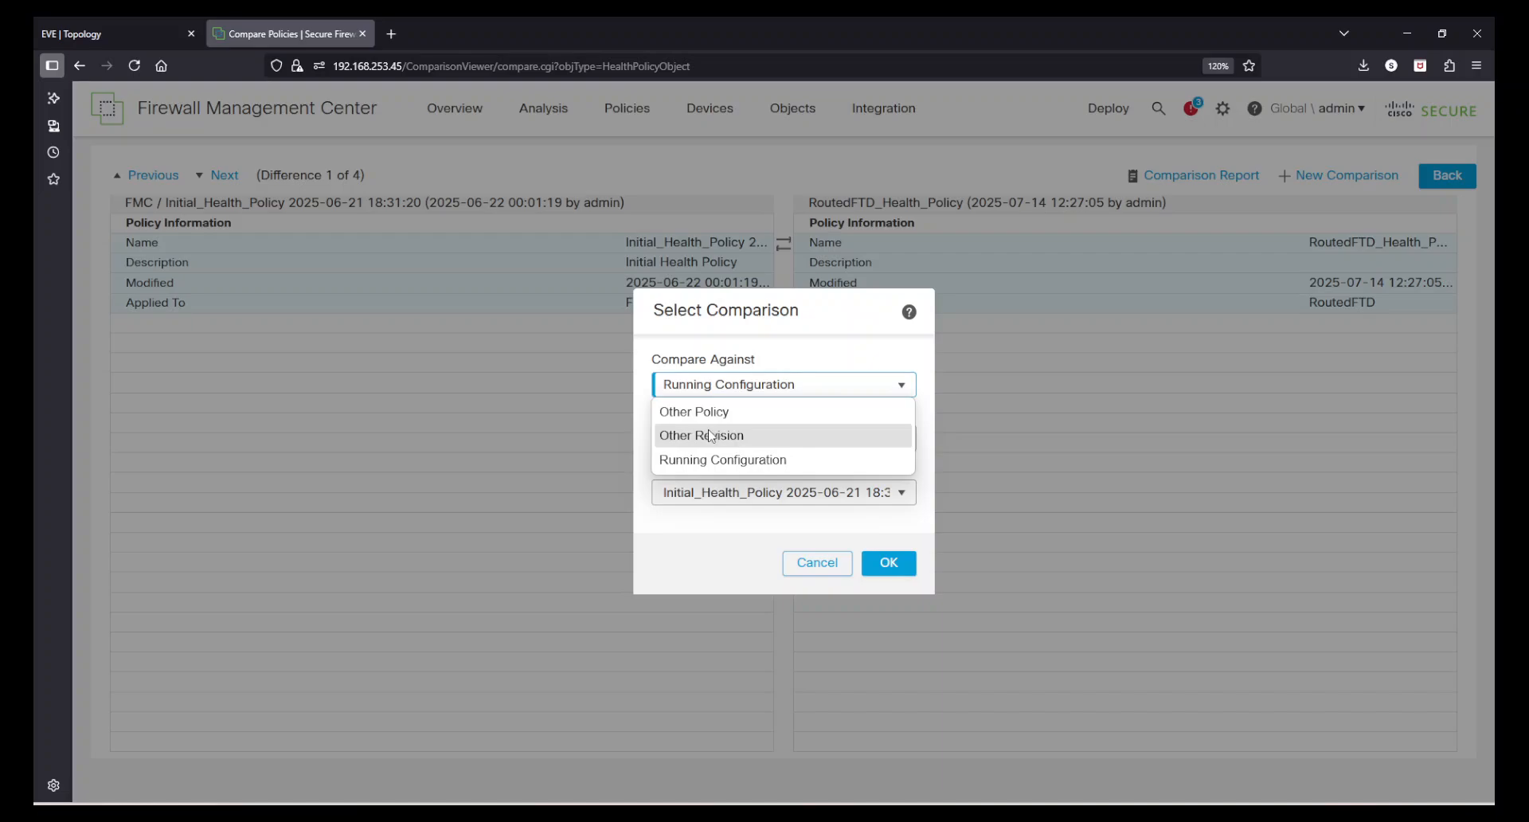
pyautogui.click(710, 436)
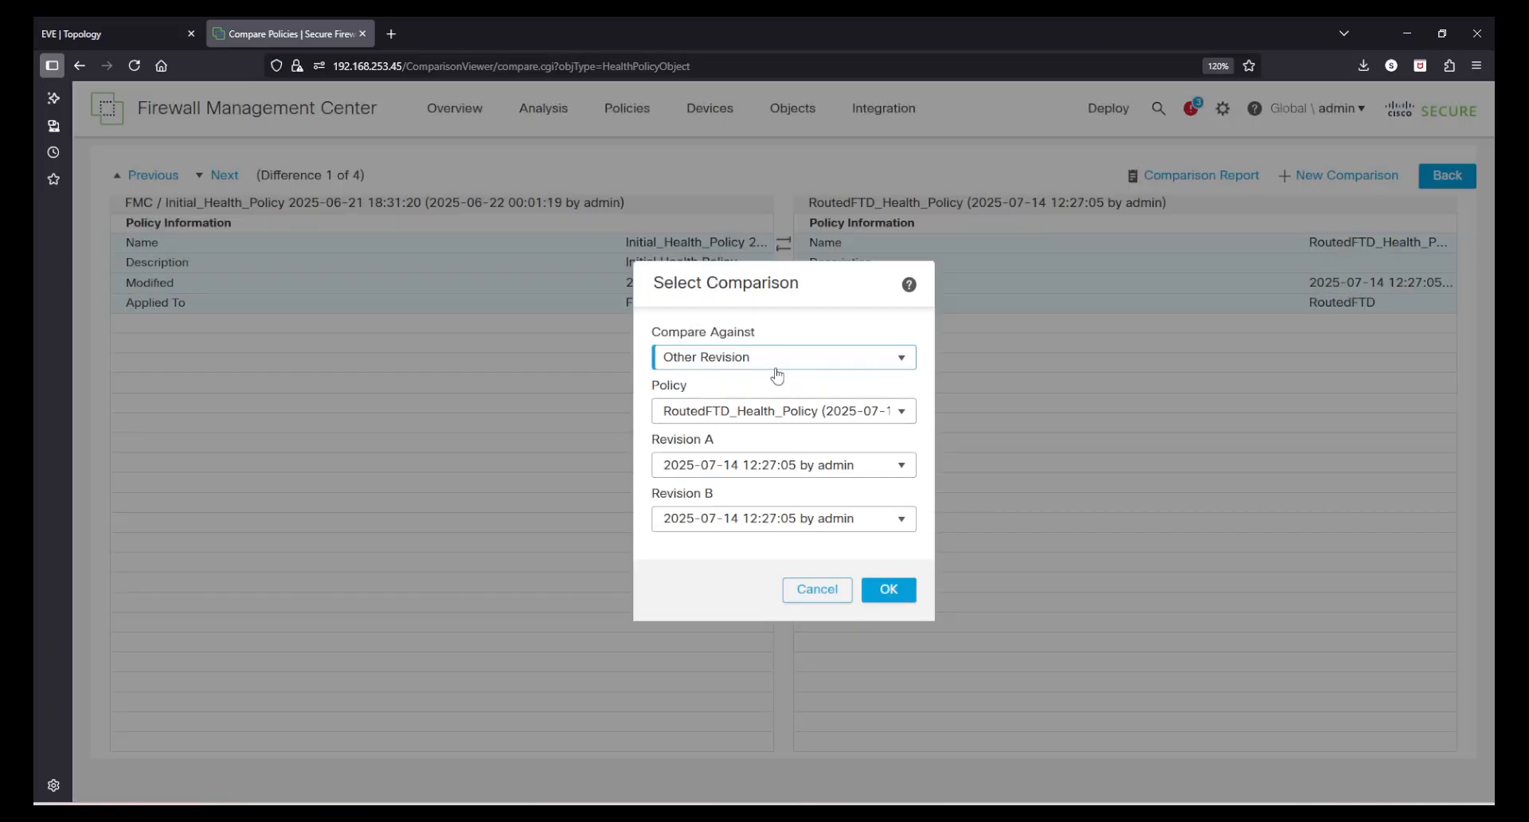
pyautogui.click(719, 412)
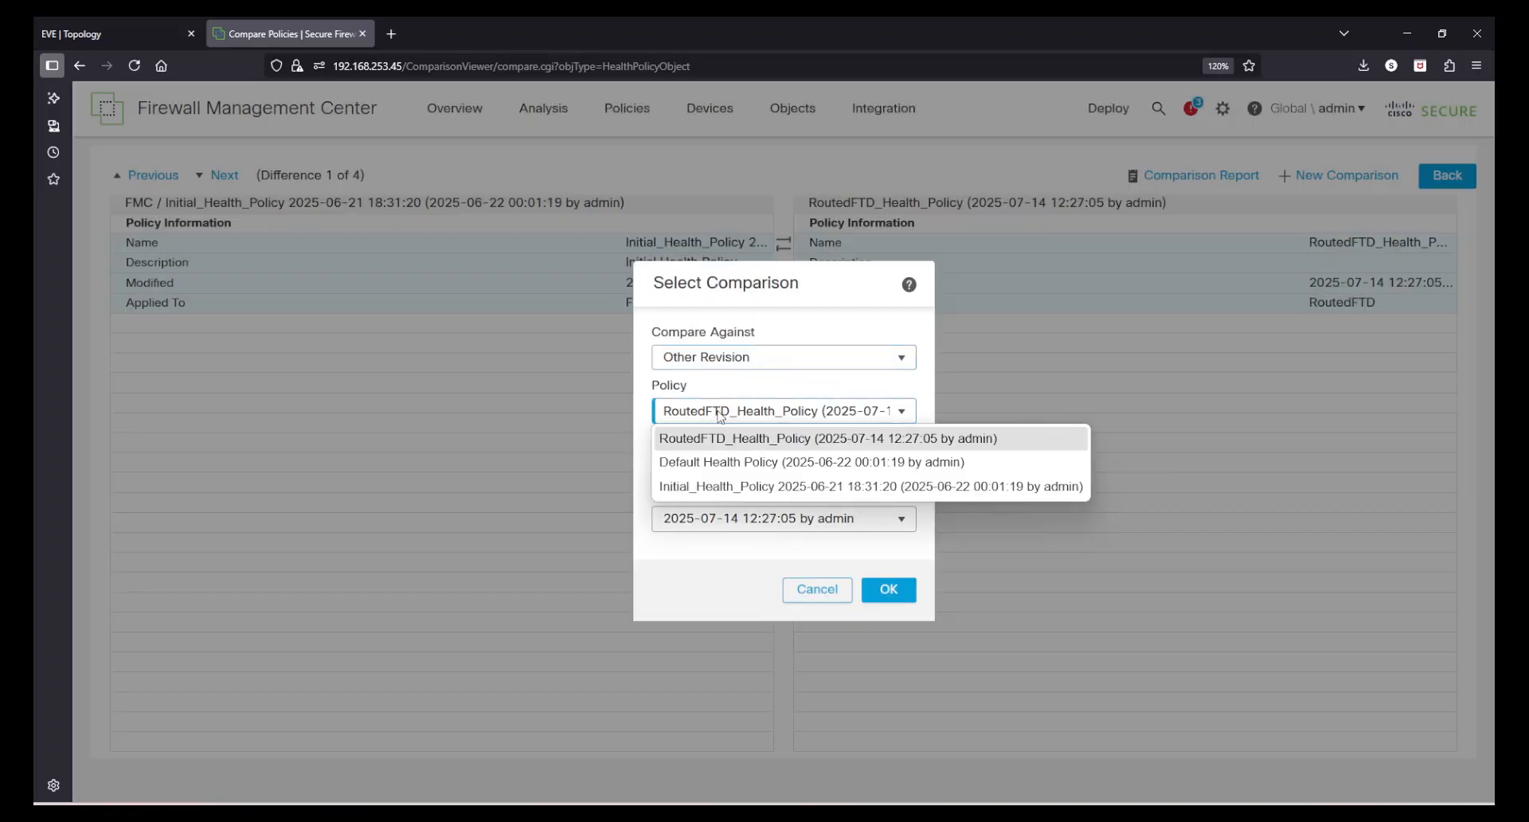
pyautogui.click(730, 487)
pyautogui.click(731, 464)
pyautogui.click(733, 489)
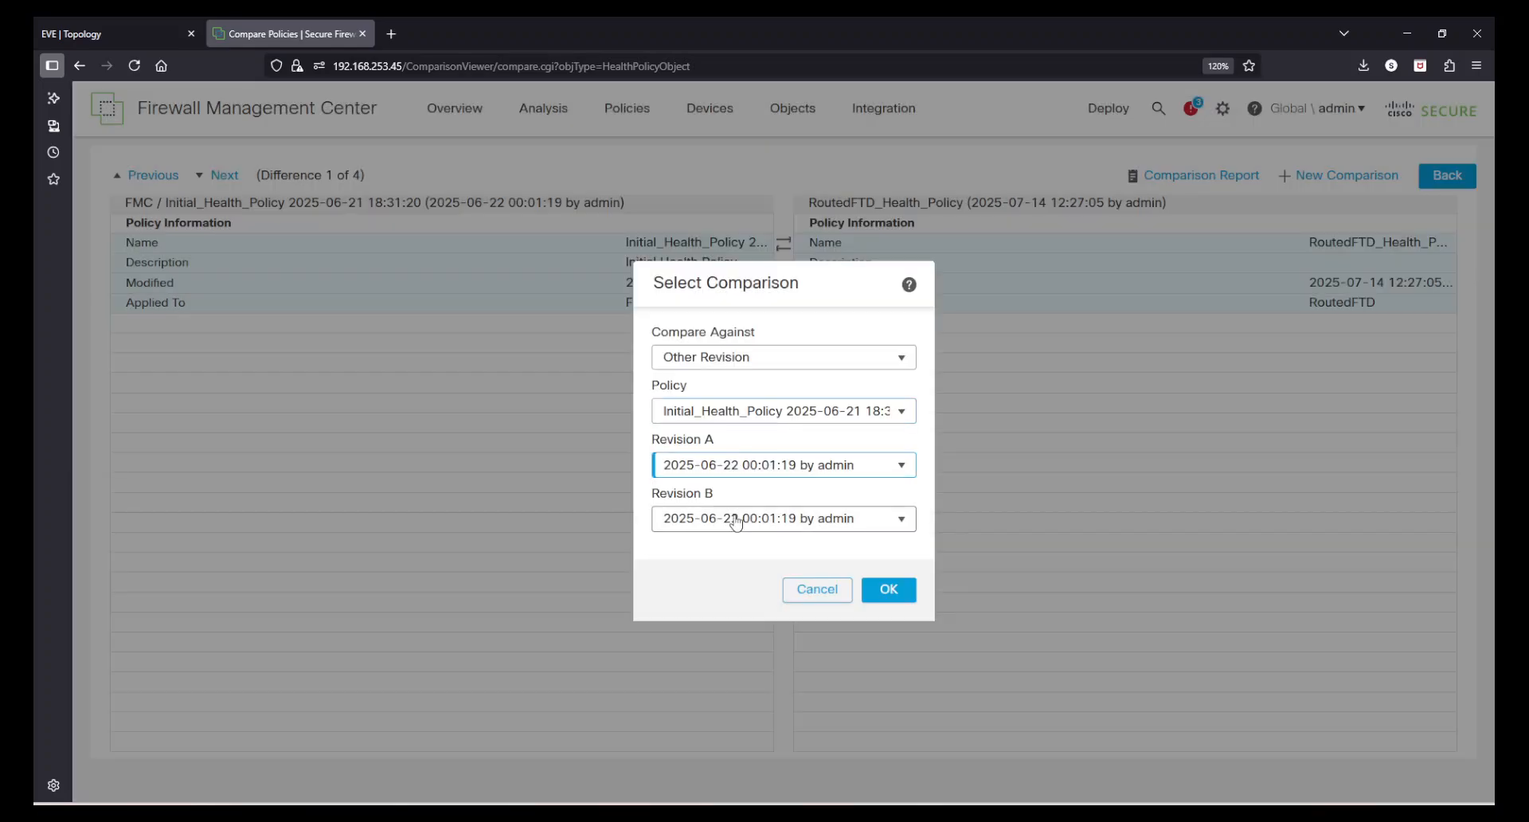
pyautogui.click(736, 521)
pyautogui.click(737, 542)
pyautogui.click(889, 589)
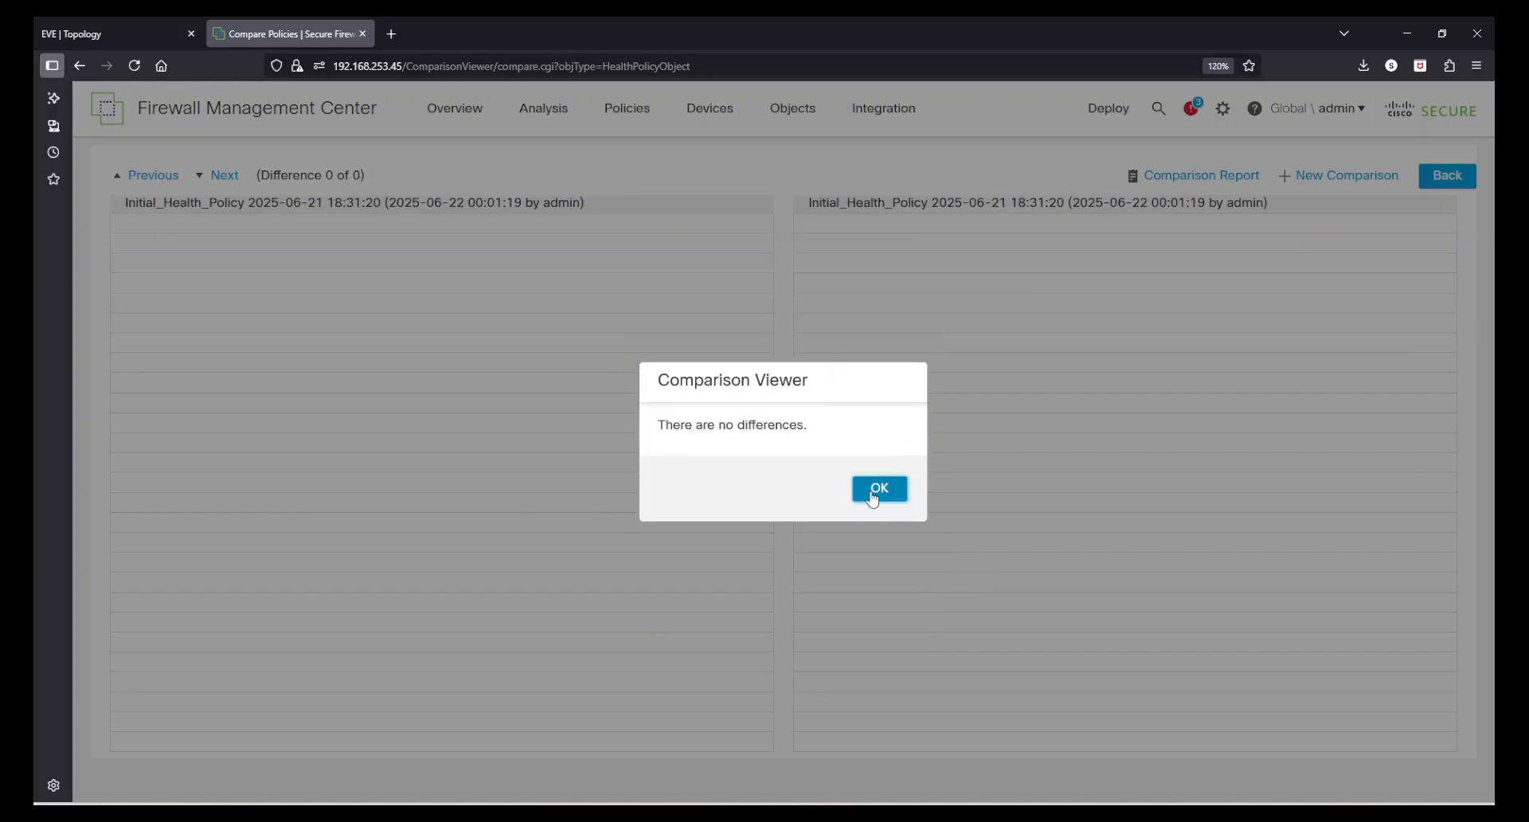
pyautogui.click(878, 489)
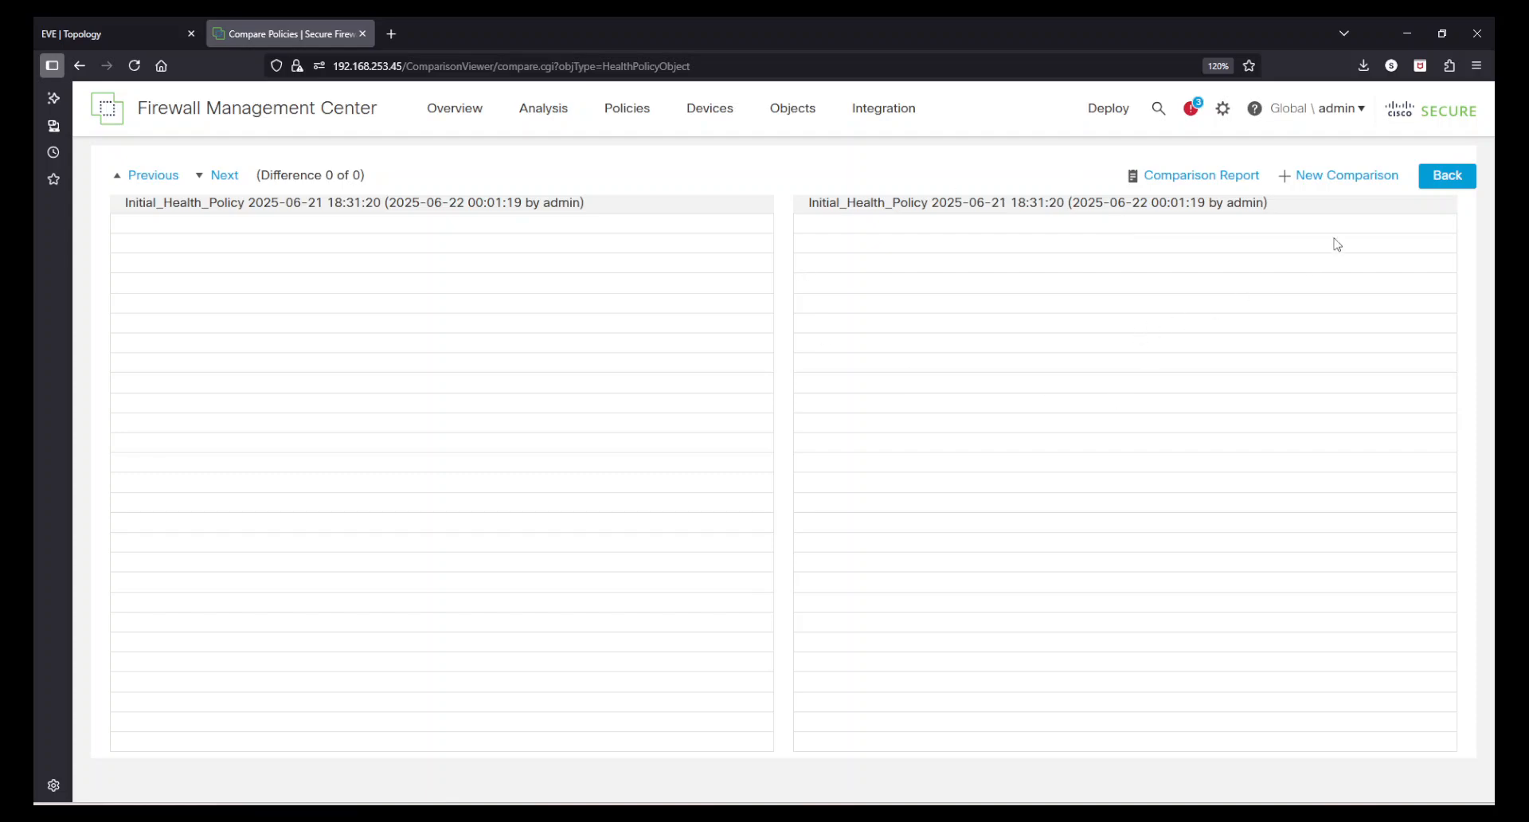
pyautogui.click(1451, 175)
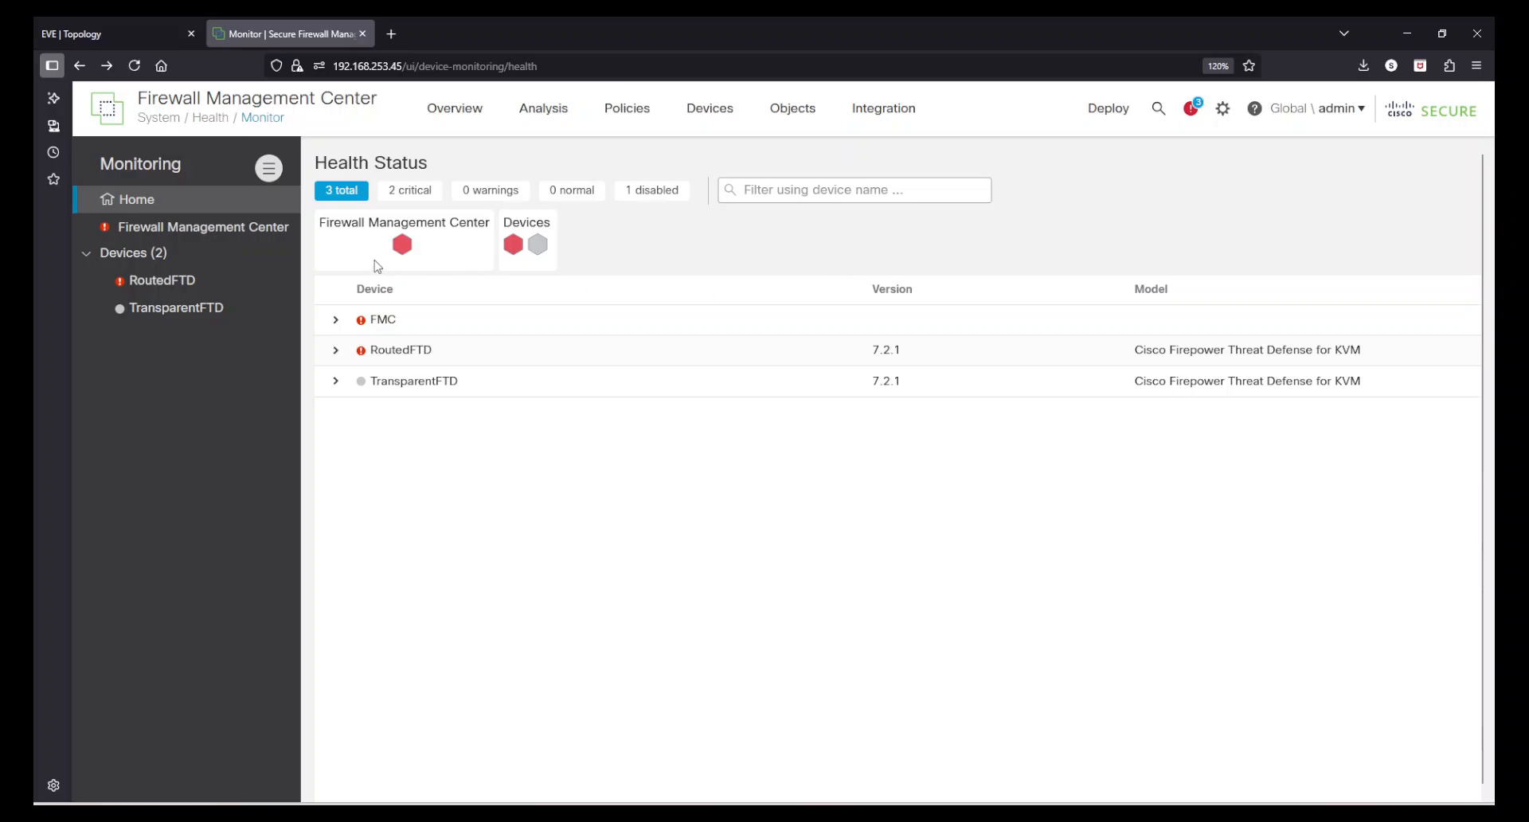
pyautogui.click(1222, 109)
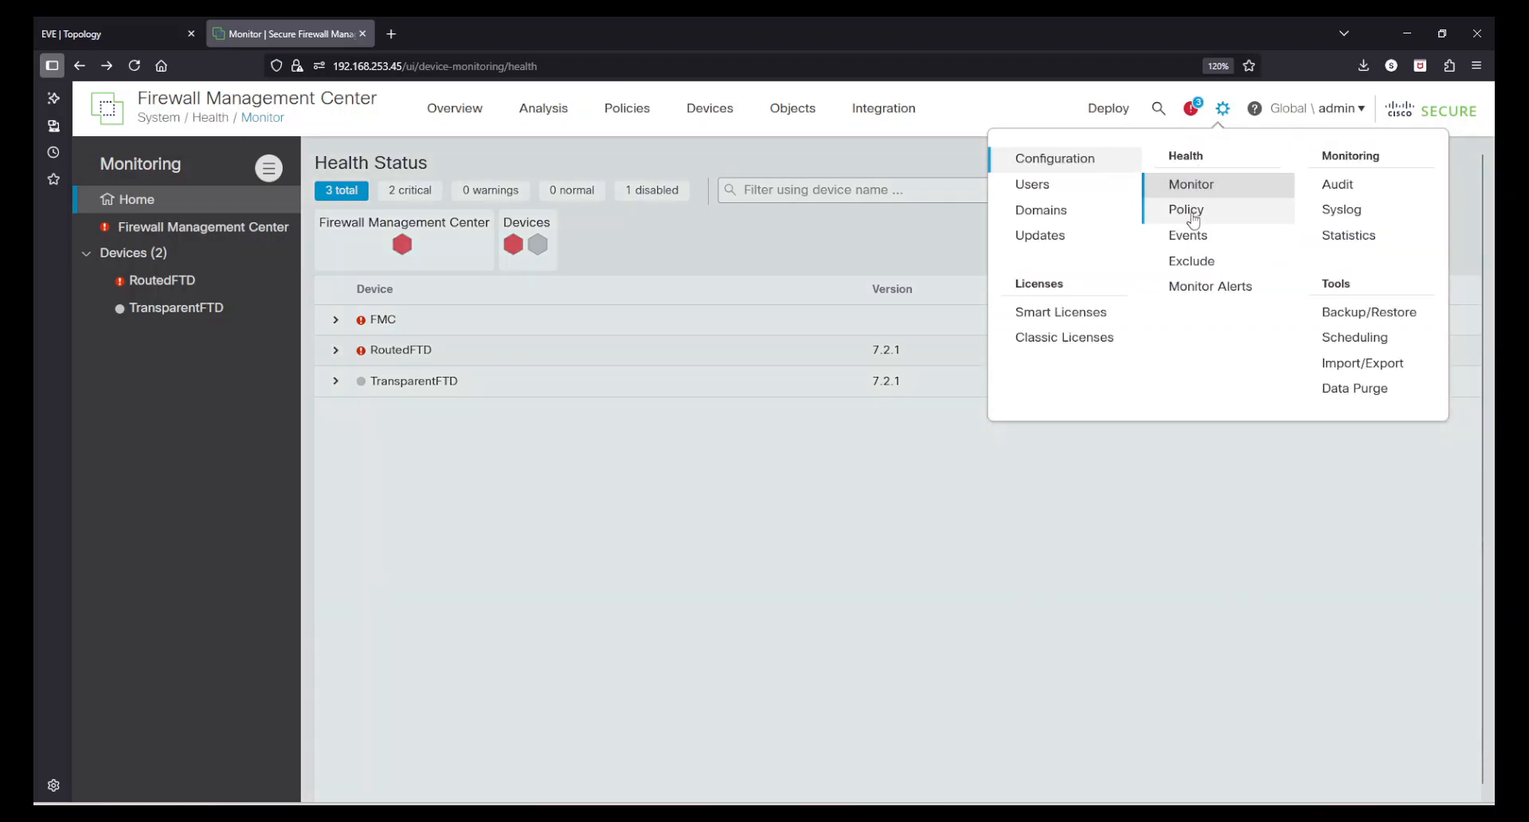
pyautogui.click(1192, 211)
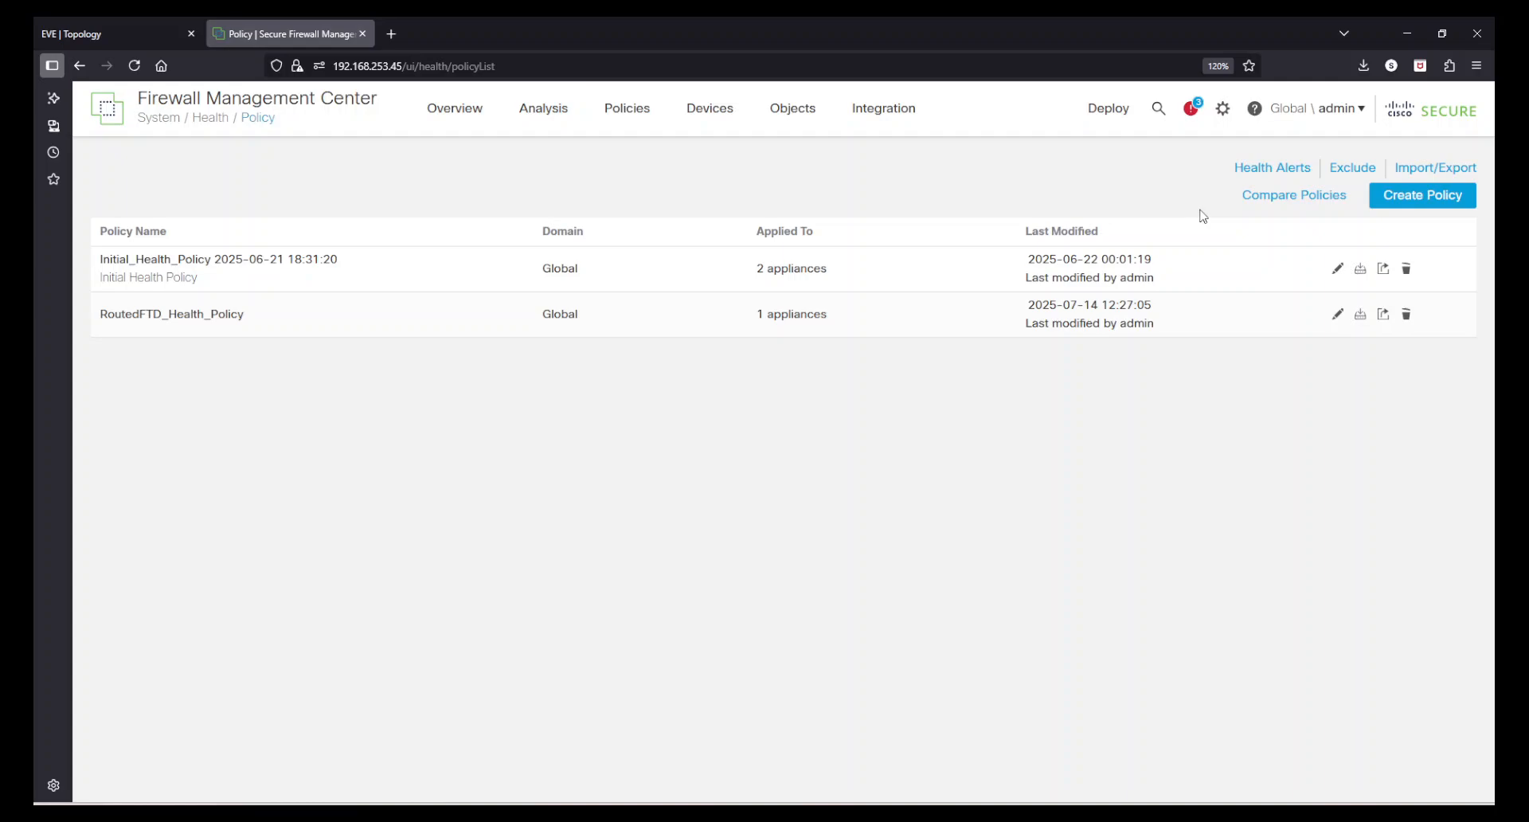
pyautogui.click(1338, 268)
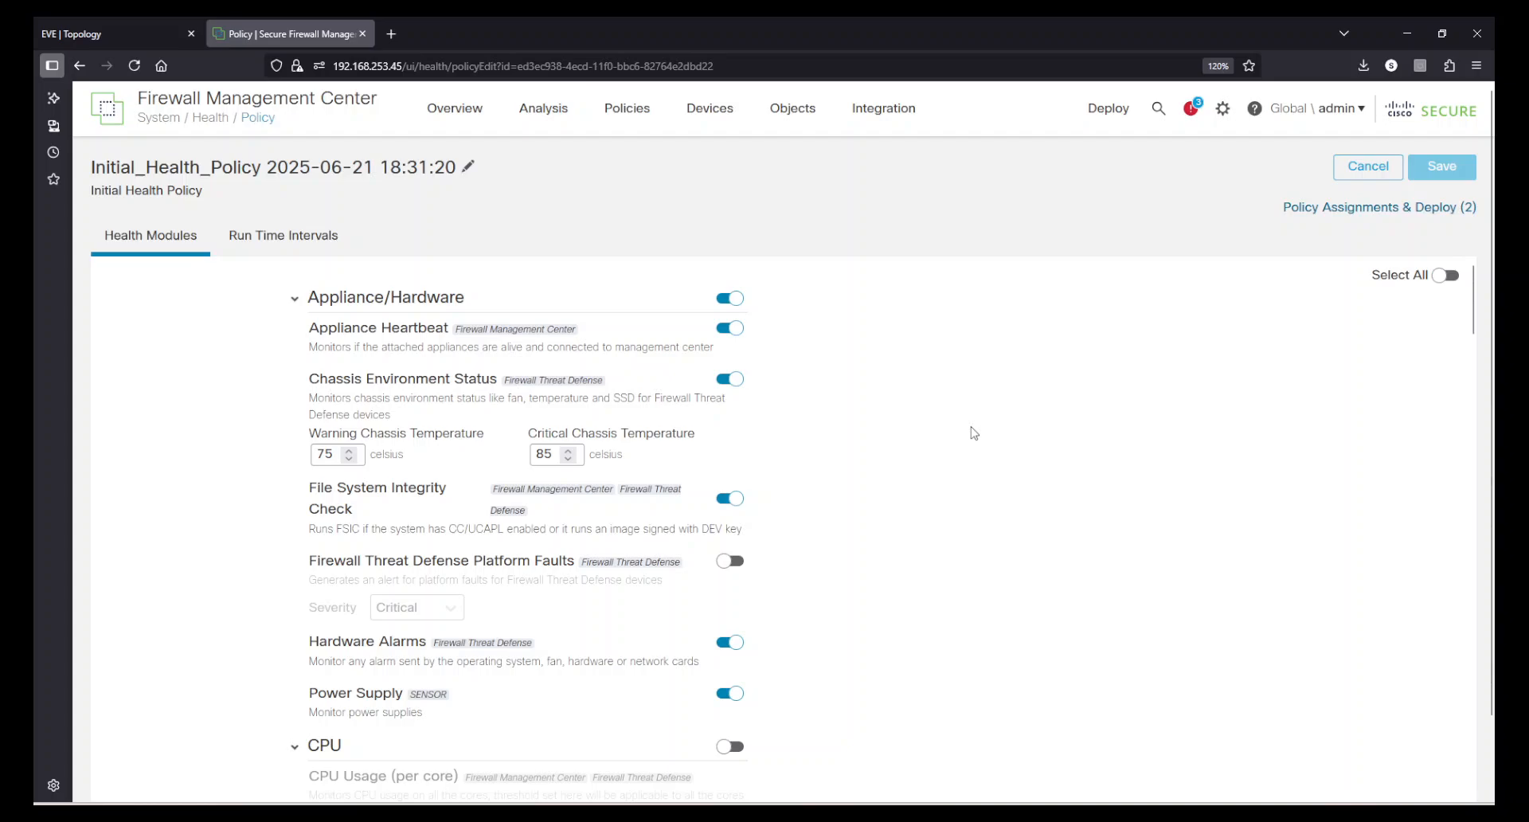
pyautogui.scroll(-3, 972, 433)
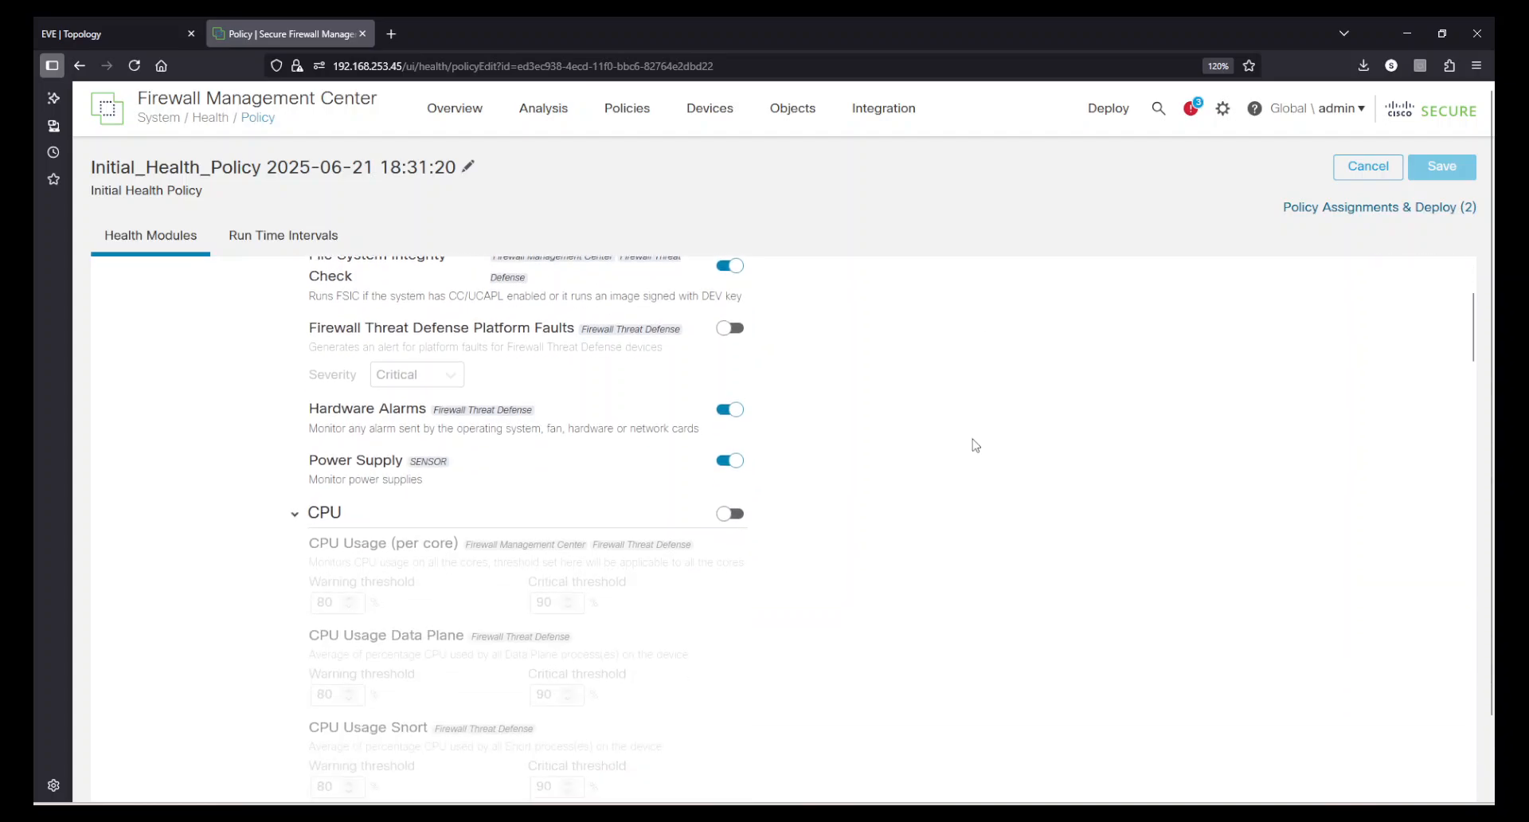
pyautogui.scroll(-2, 975, 444)
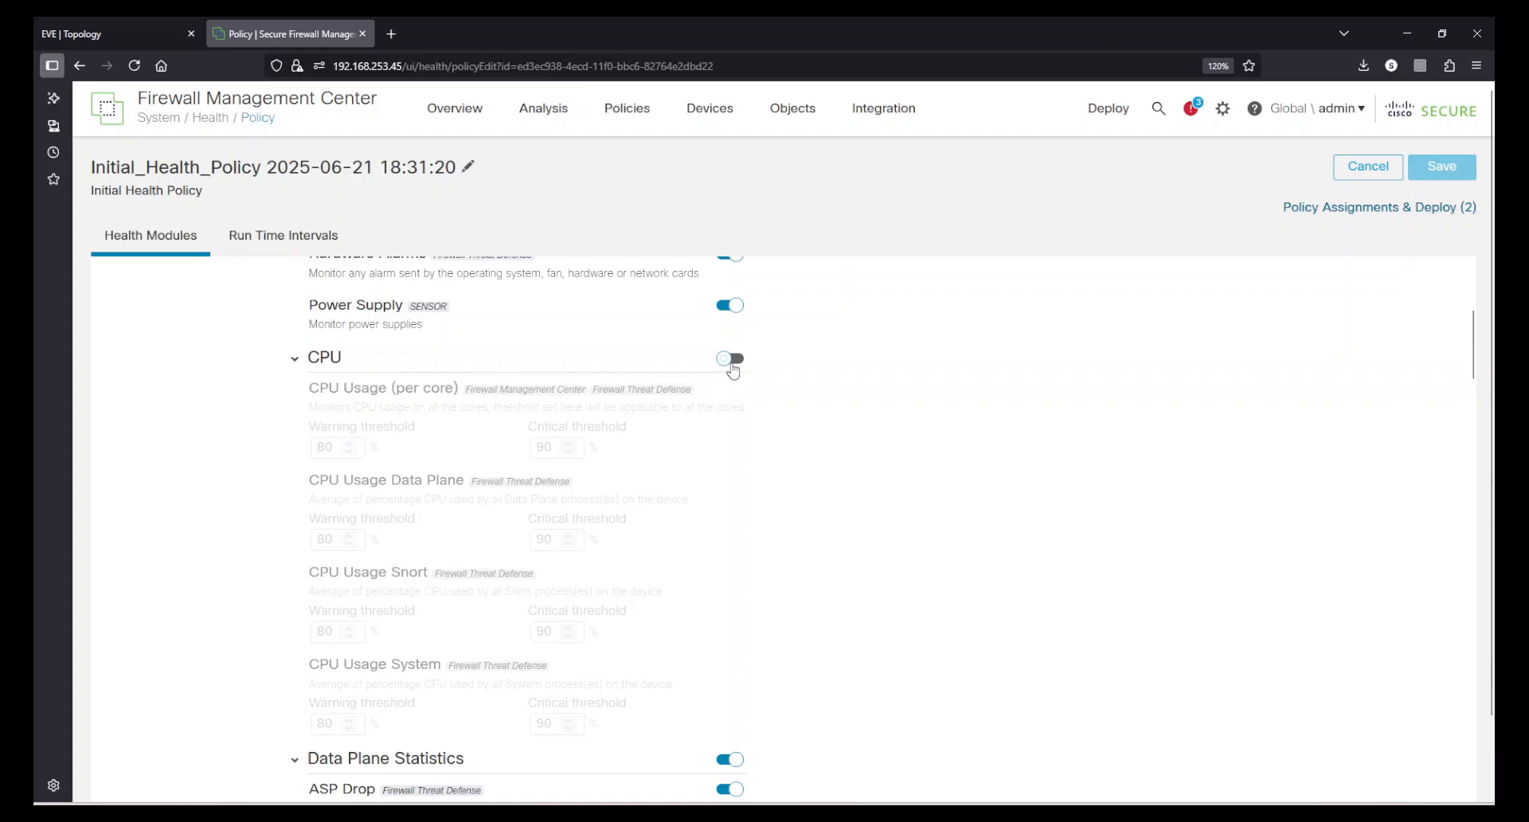
pyautogui.click(731, 359)
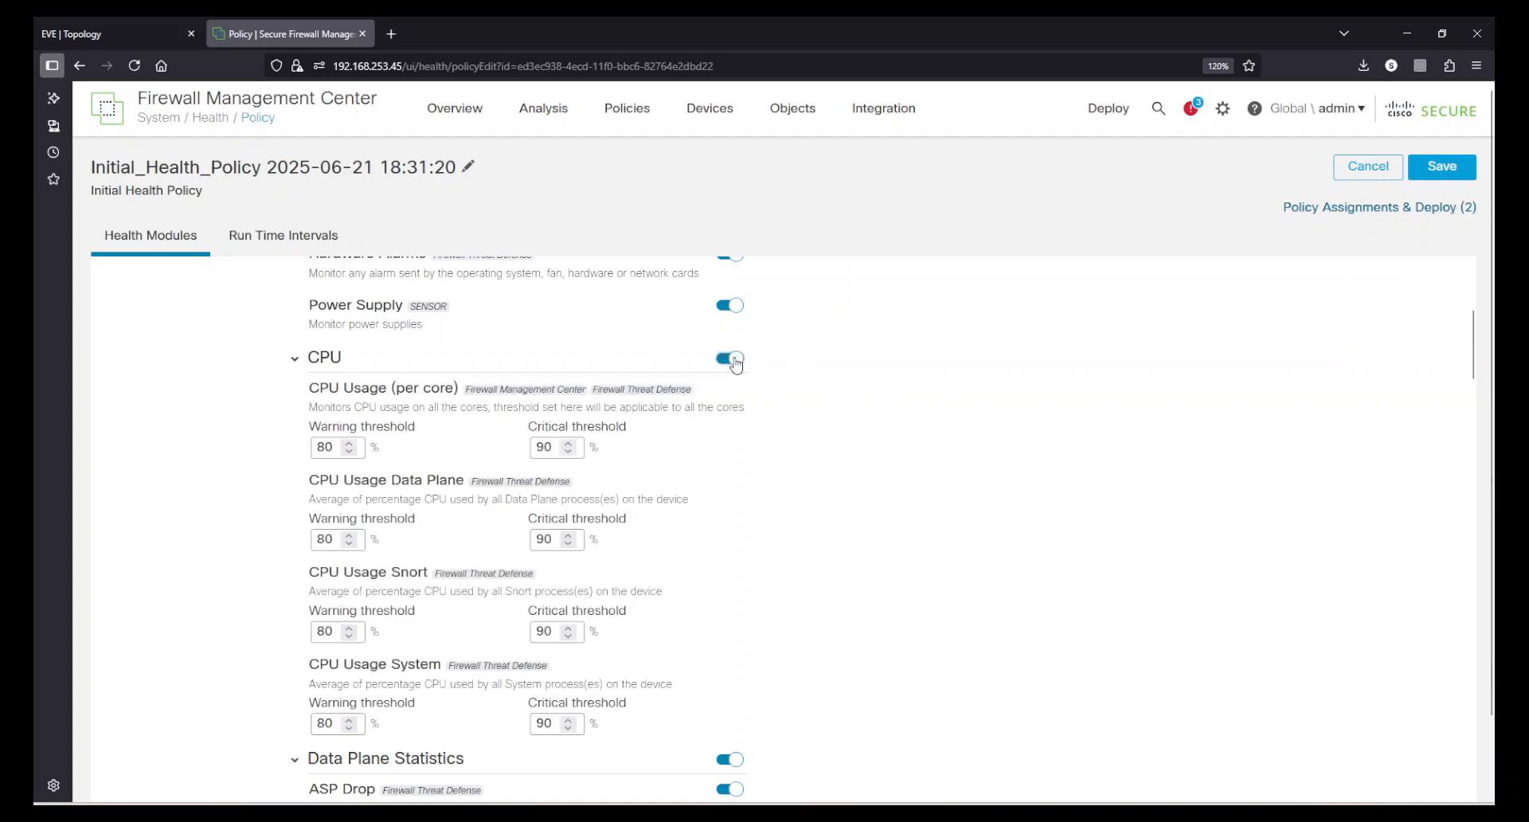
pyautogui.click(1443, 167)
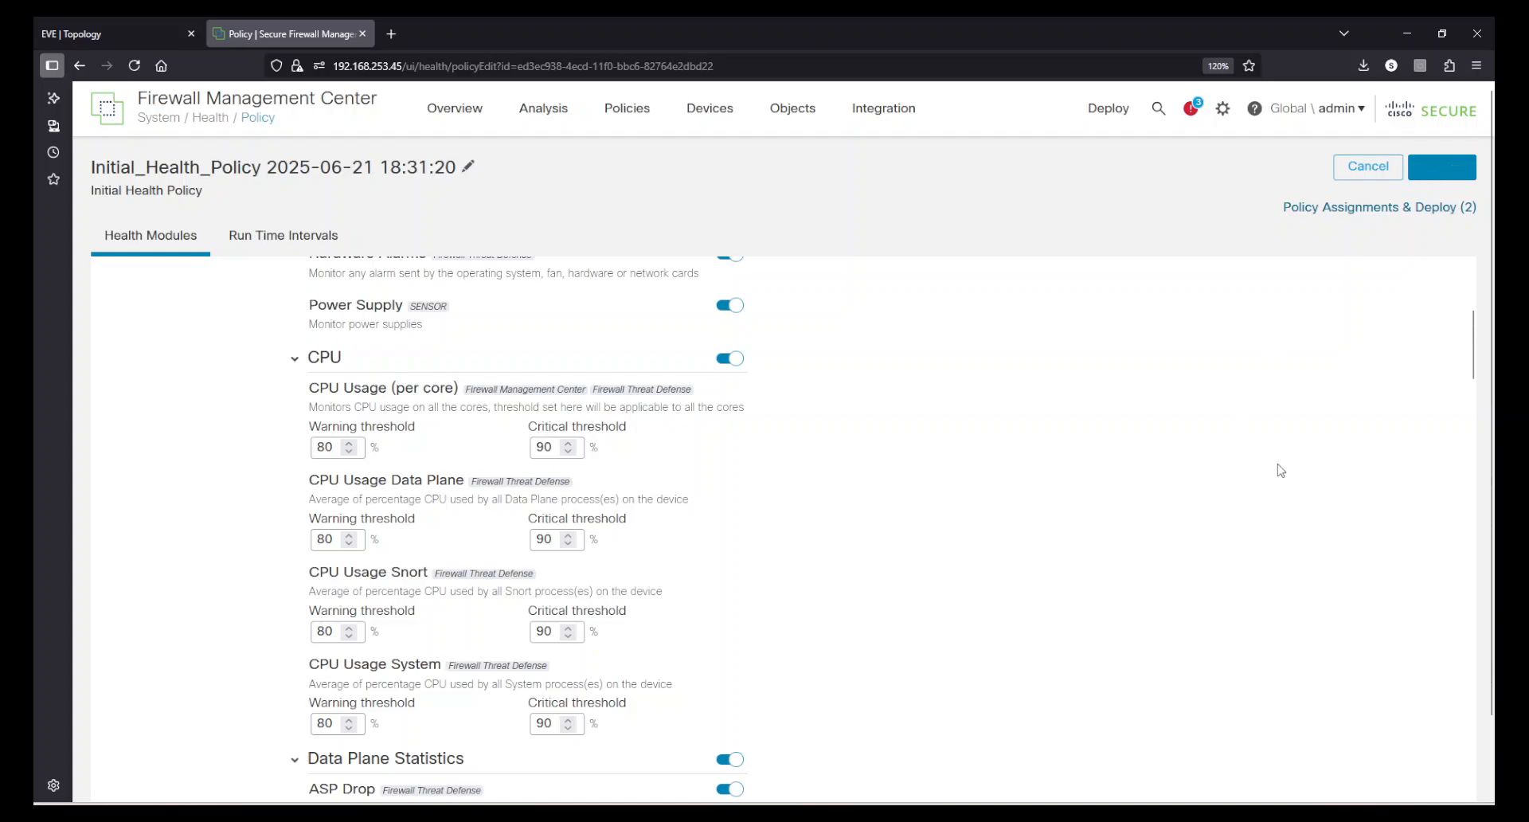
pyautogui.scroll(4, 1301, 335)
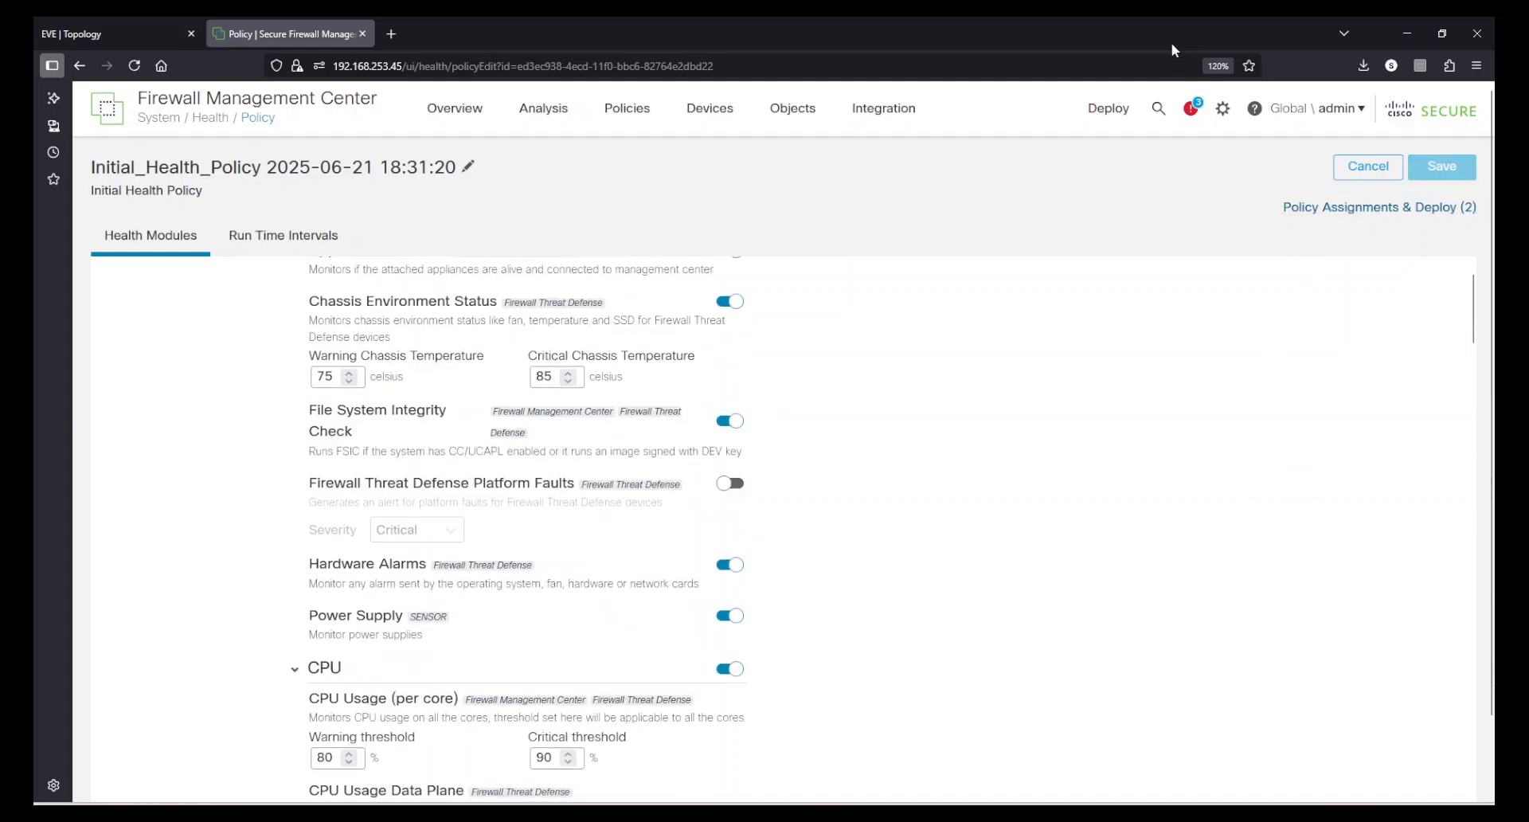
# Step: Return to the health policy list and check which appliances are out-of-date for the Initial_Health_Policy
pyautogui.click(1219, 114)
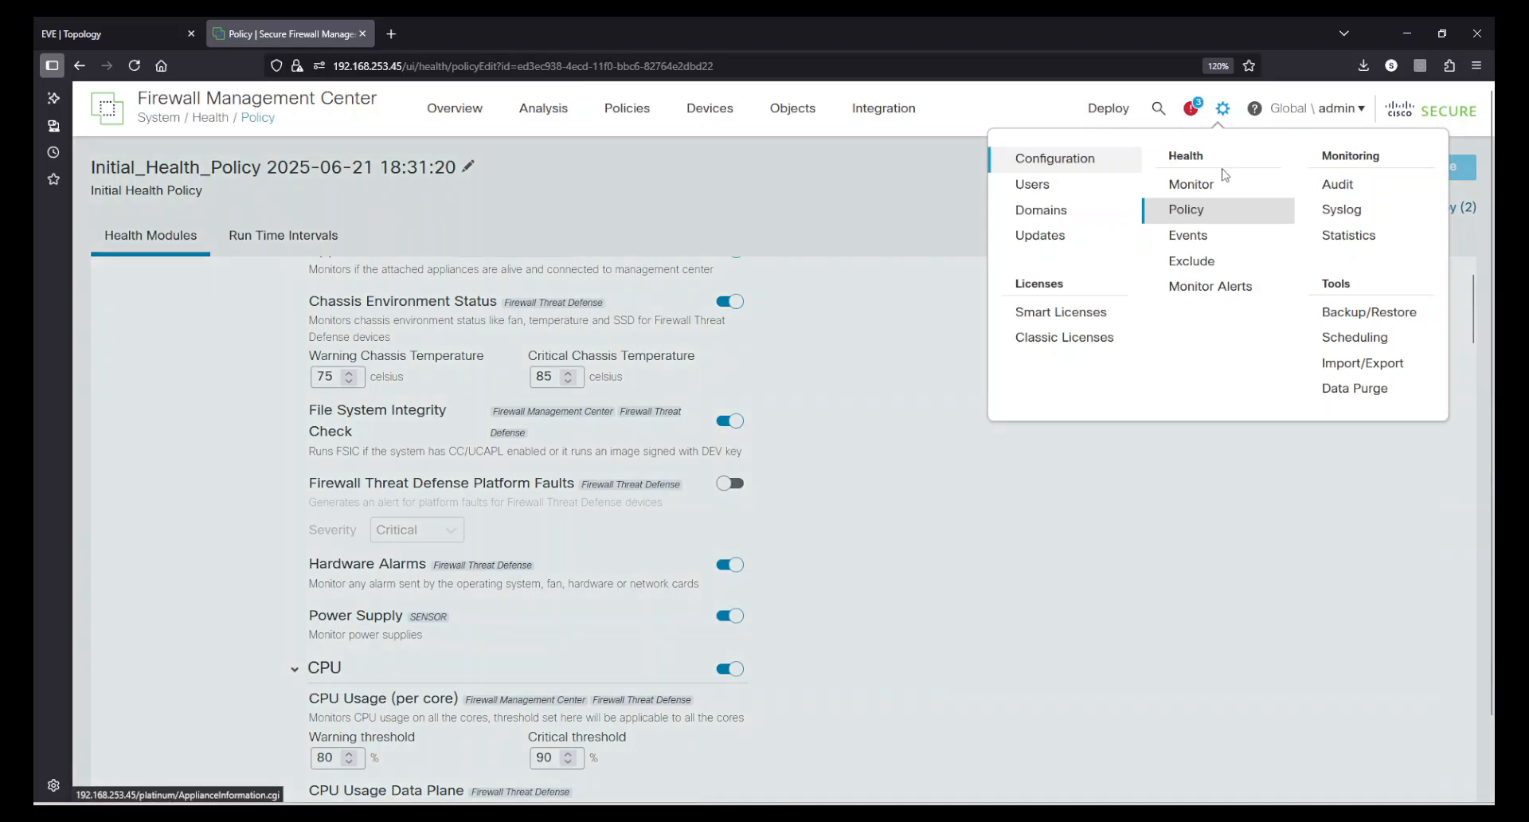
pyautogui.click(1216, 191)
pyautogui.click(1222, 109)
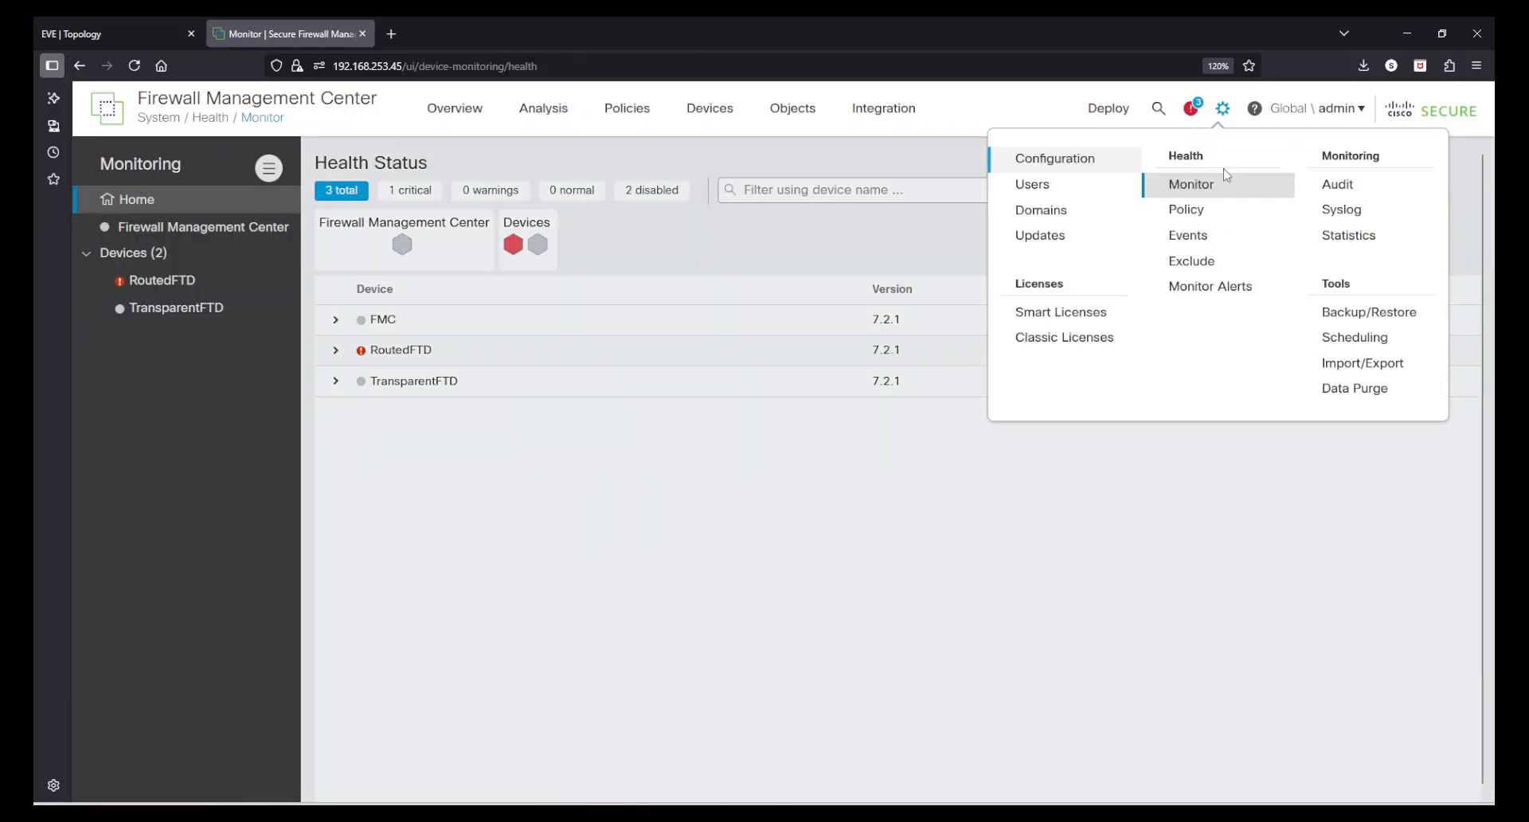
pyautogui.click(1215, 213)
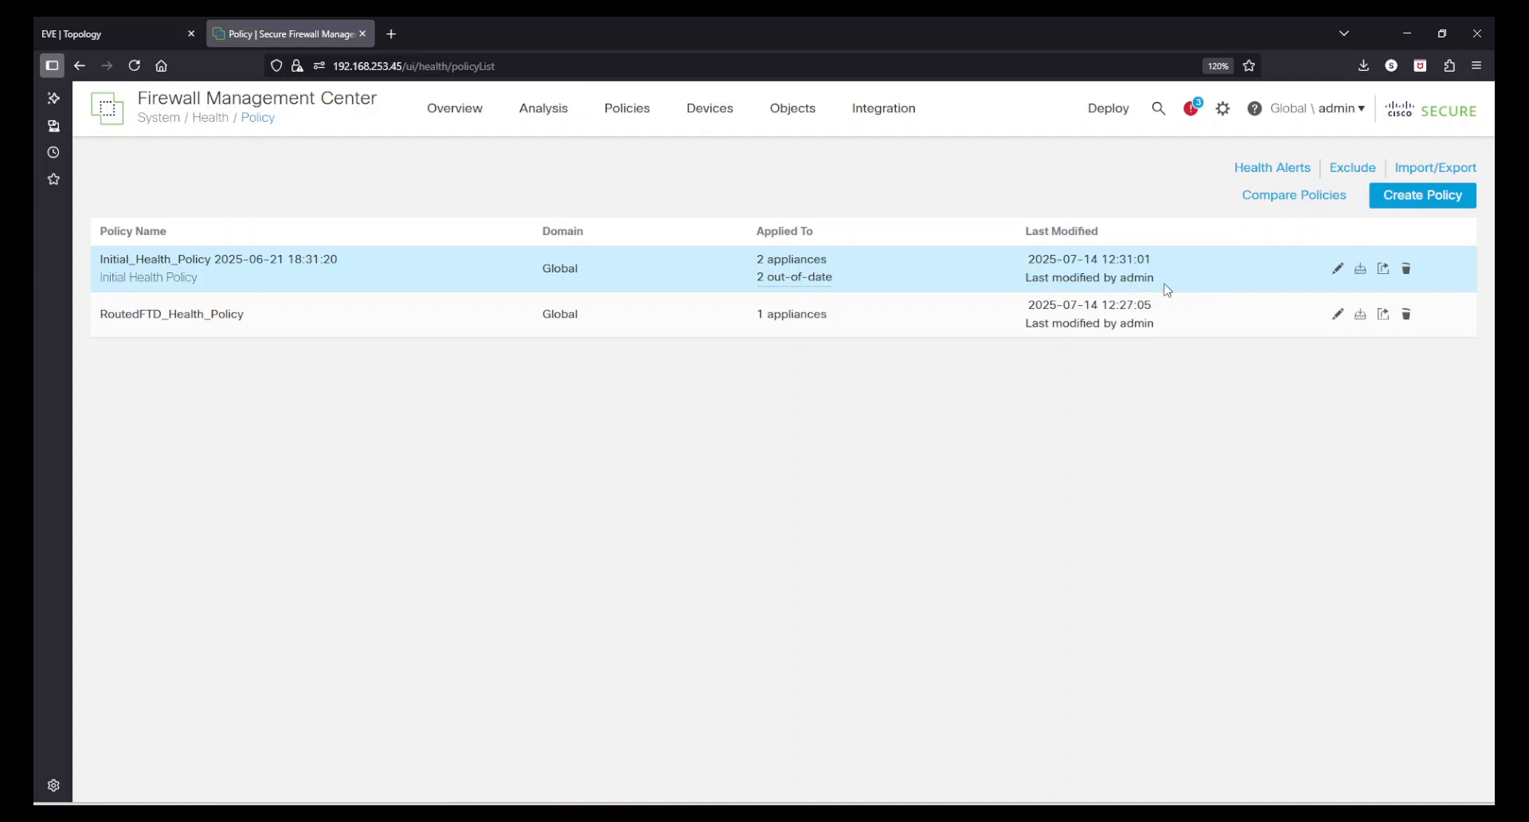
pyautogui.moveTo(767, 276)
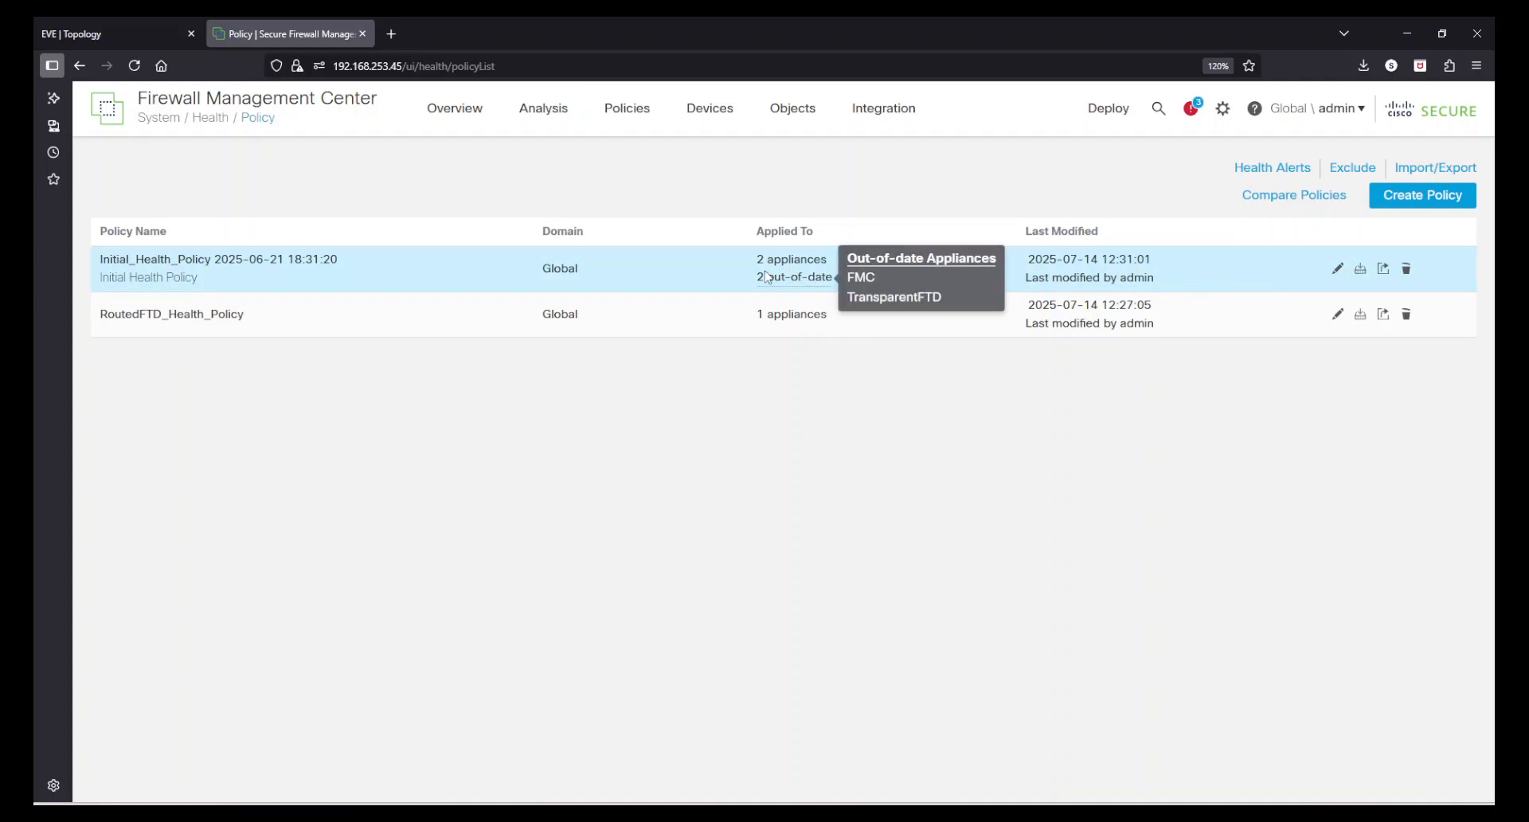
pyautogui.click(1306, 198)
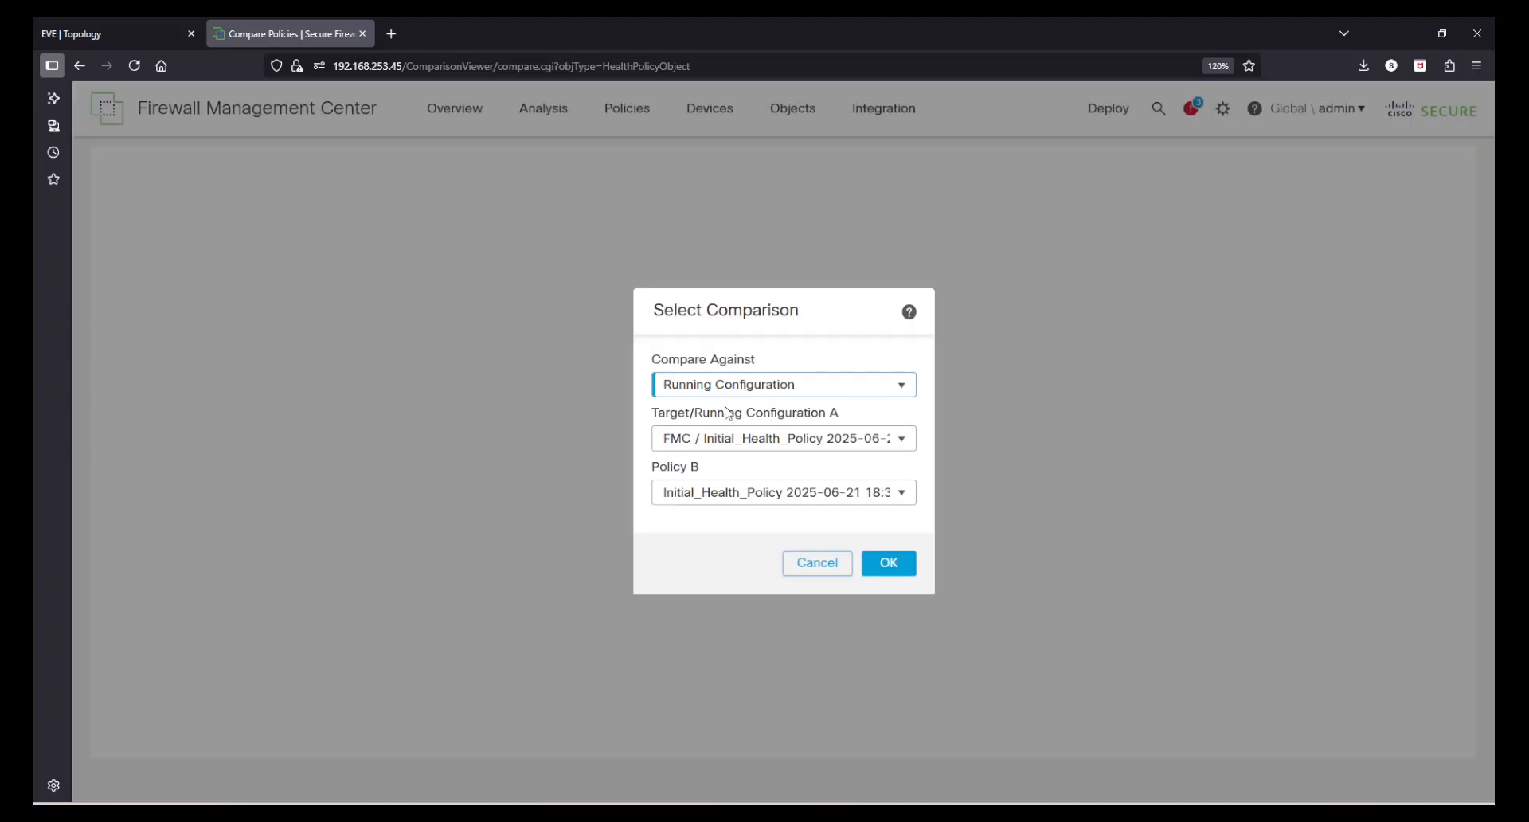
pyautogui.click(732, 444)
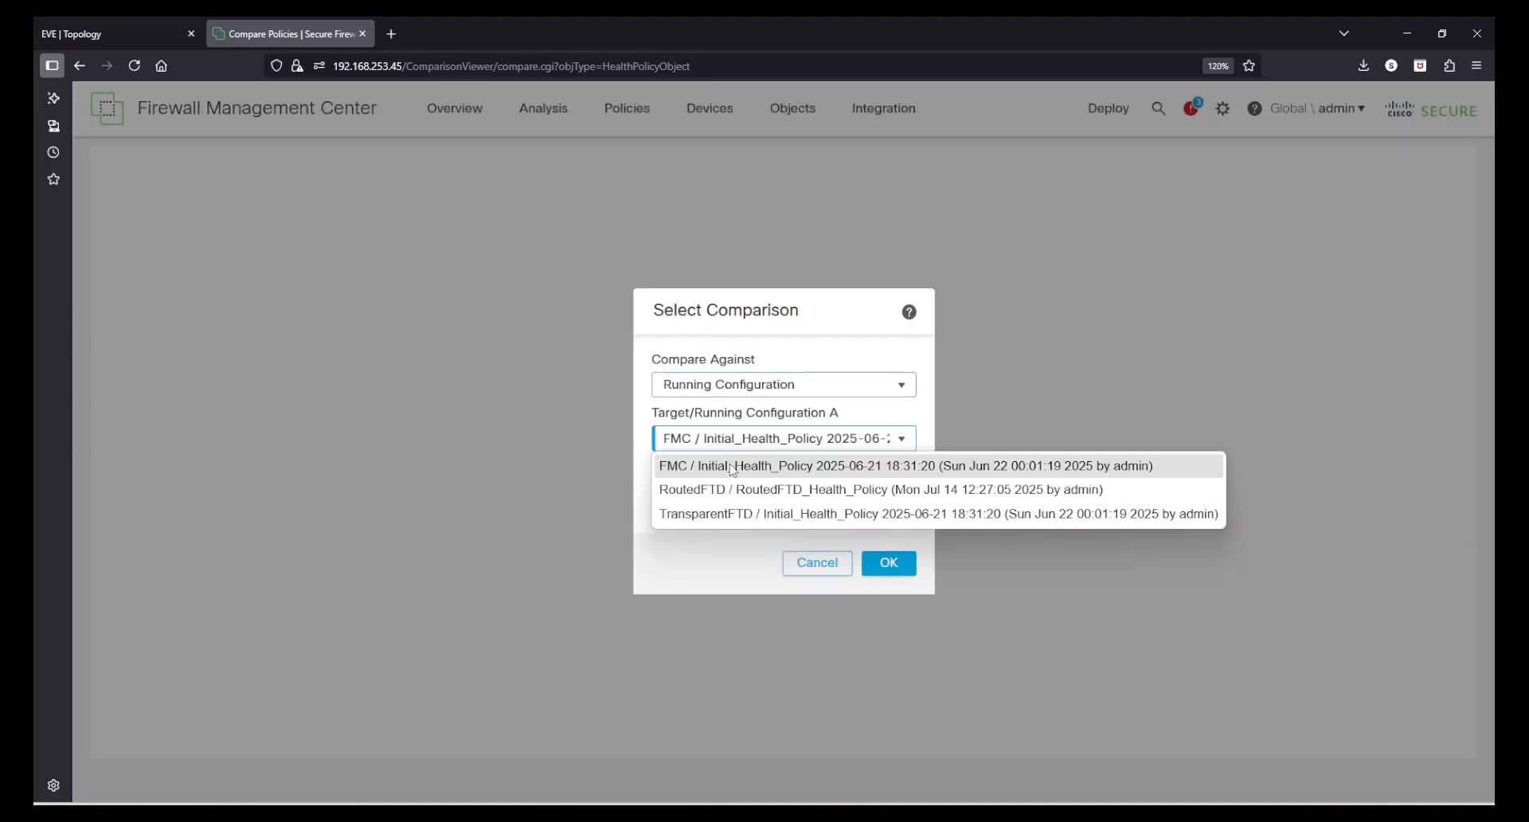
pyautogui.click(732, 469)
pyautogui.click(730, 496)
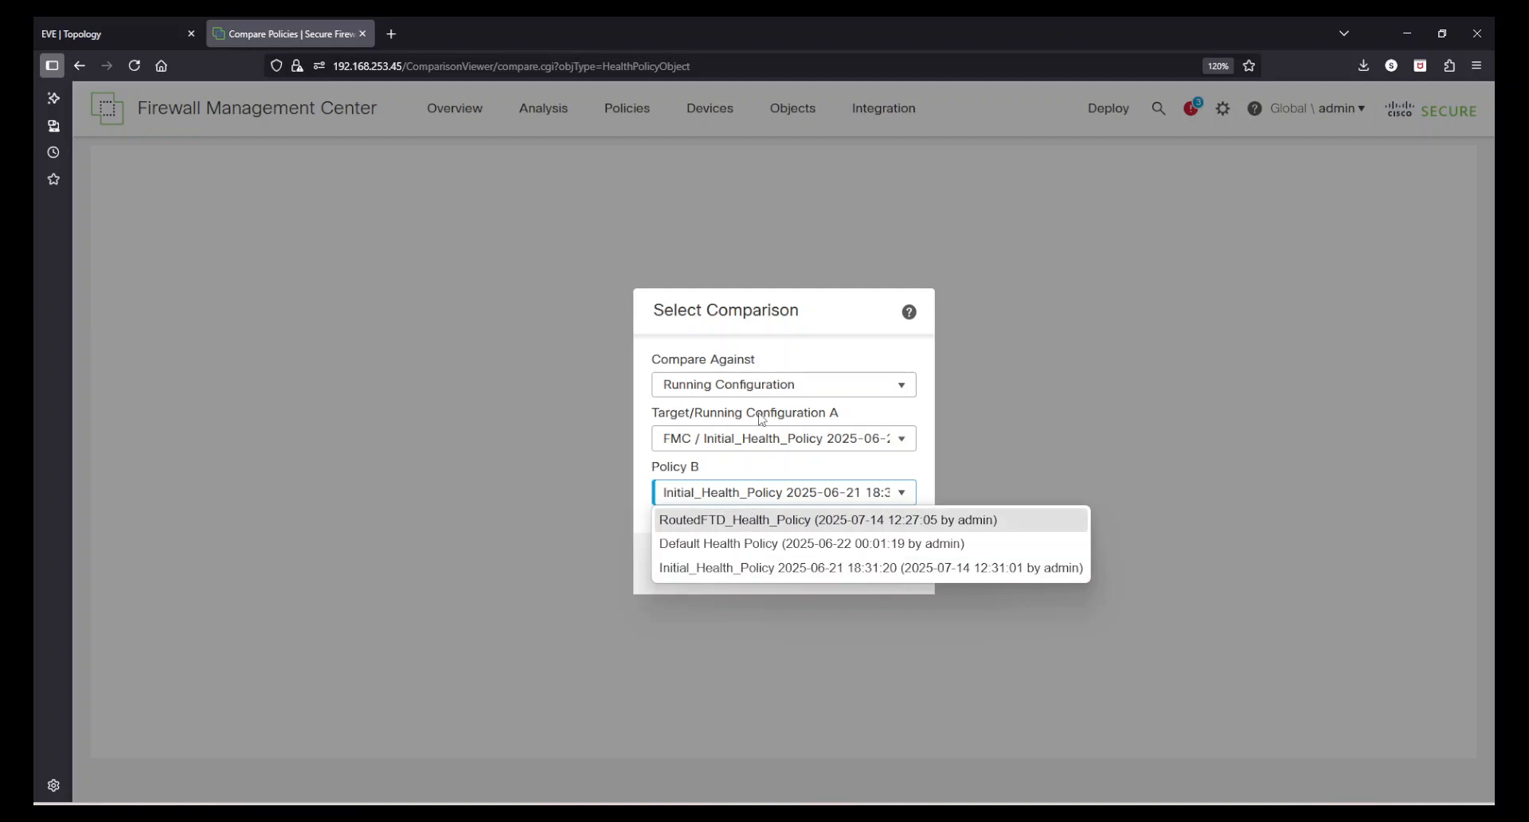
pyautogui.click(703, 388)
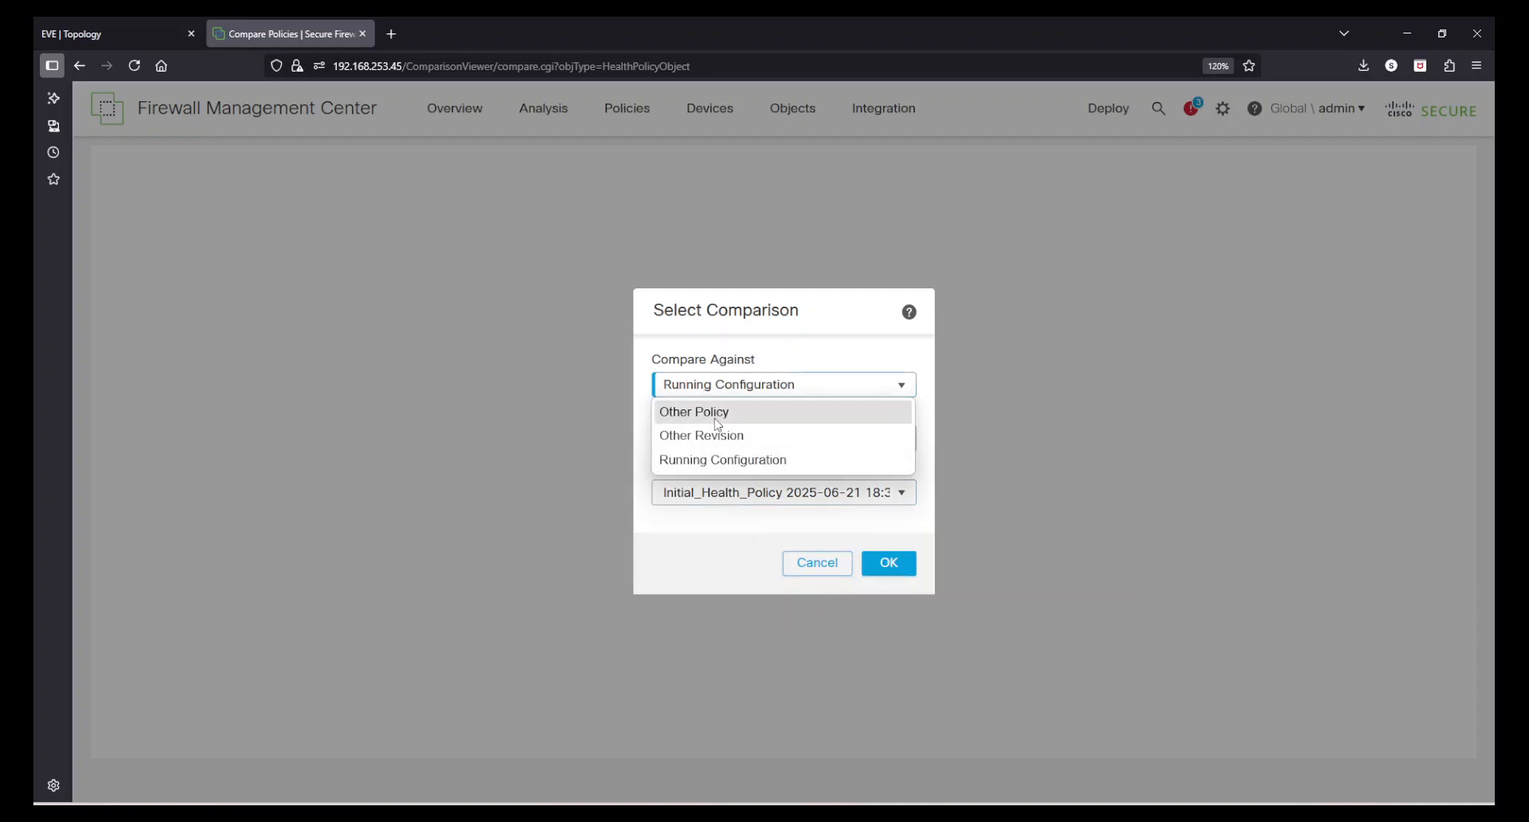
pyautogui.click(723, 437)
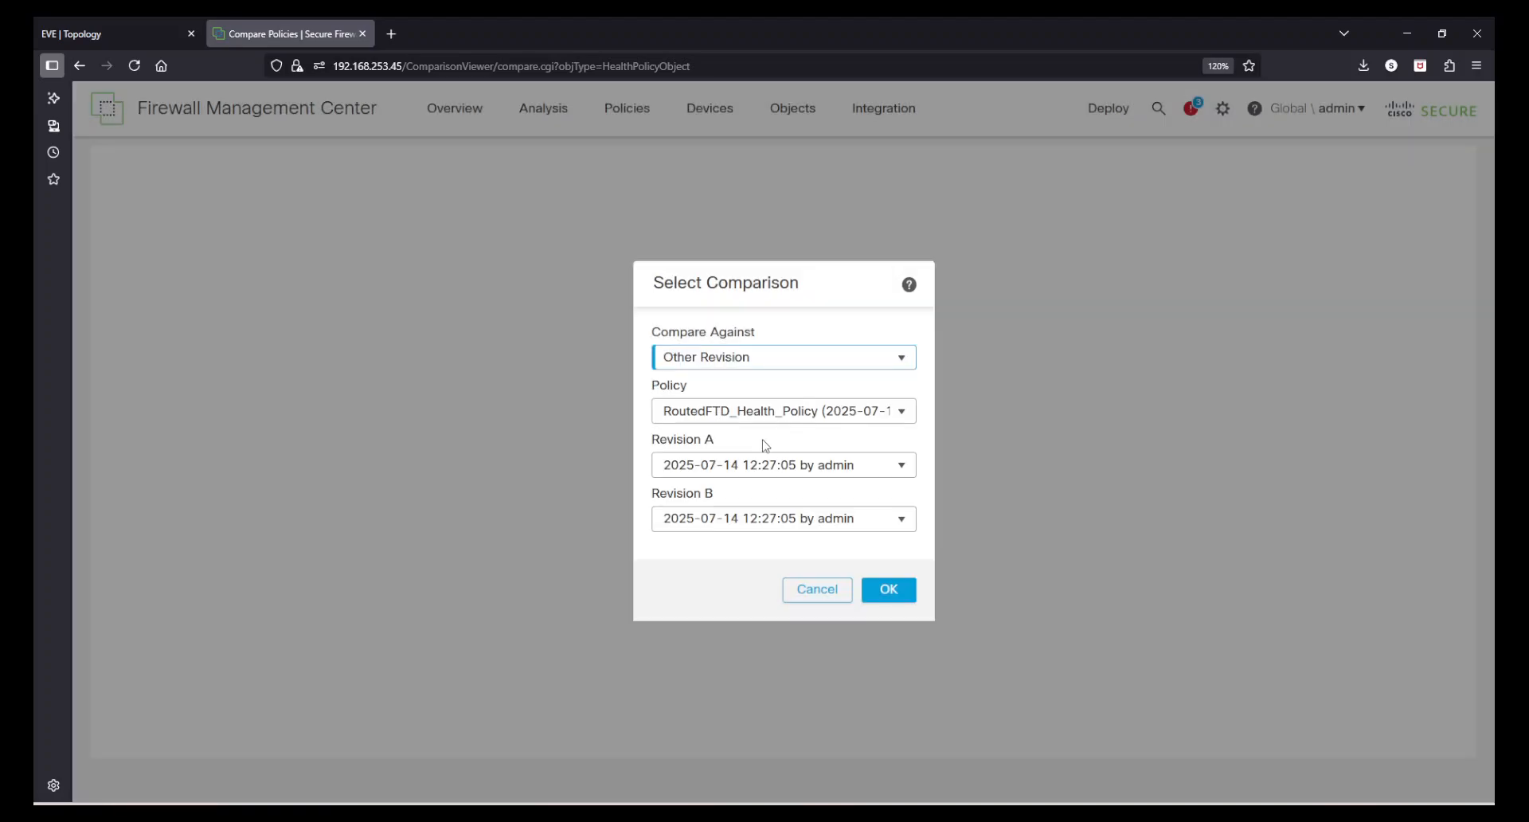
pyautogui.click(705, 411)
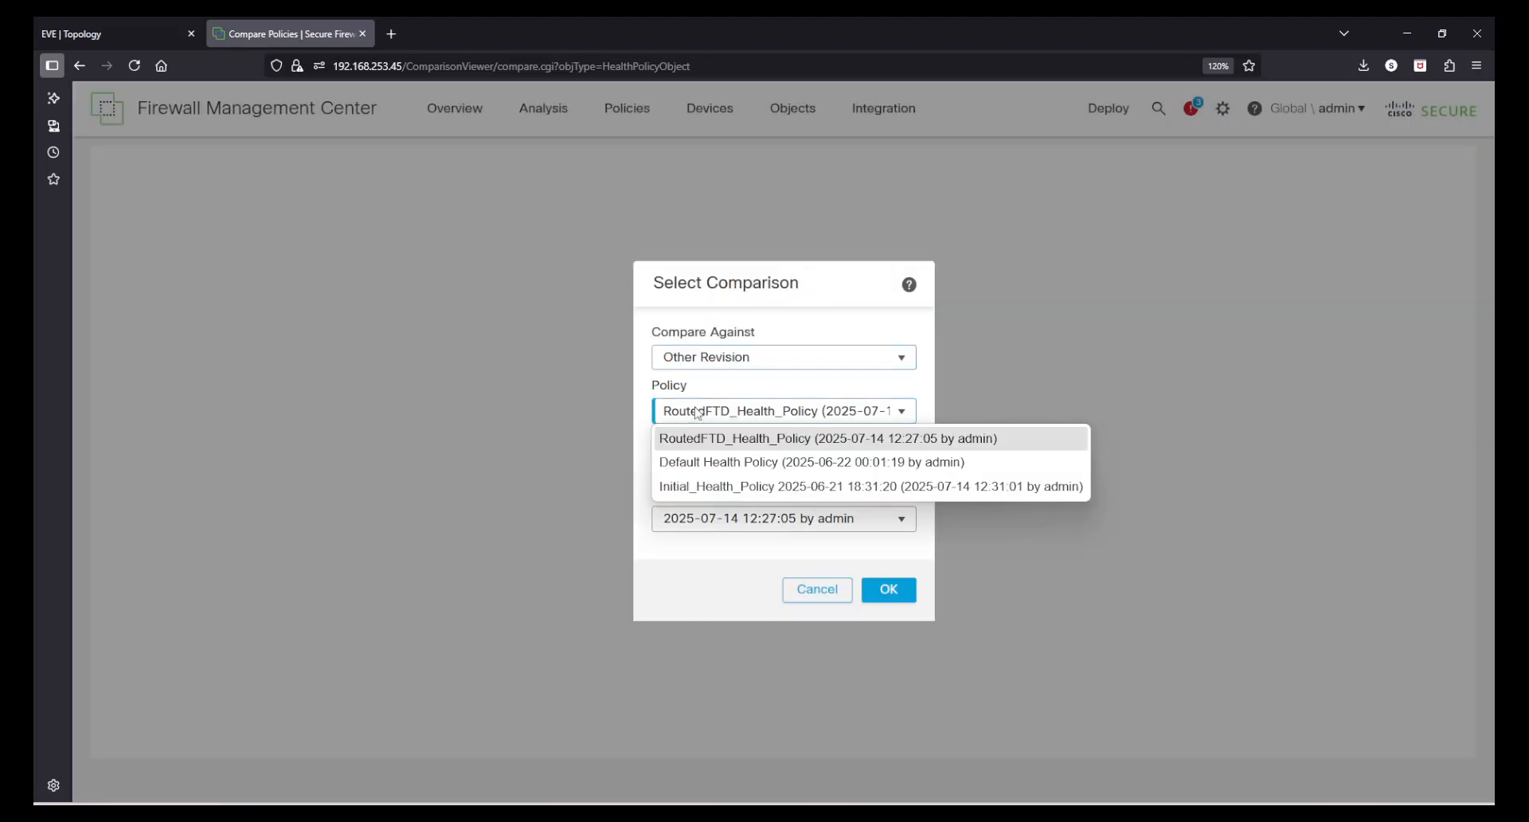
pyautogui.click(733, 487)
pyautogui.click(768, 471)
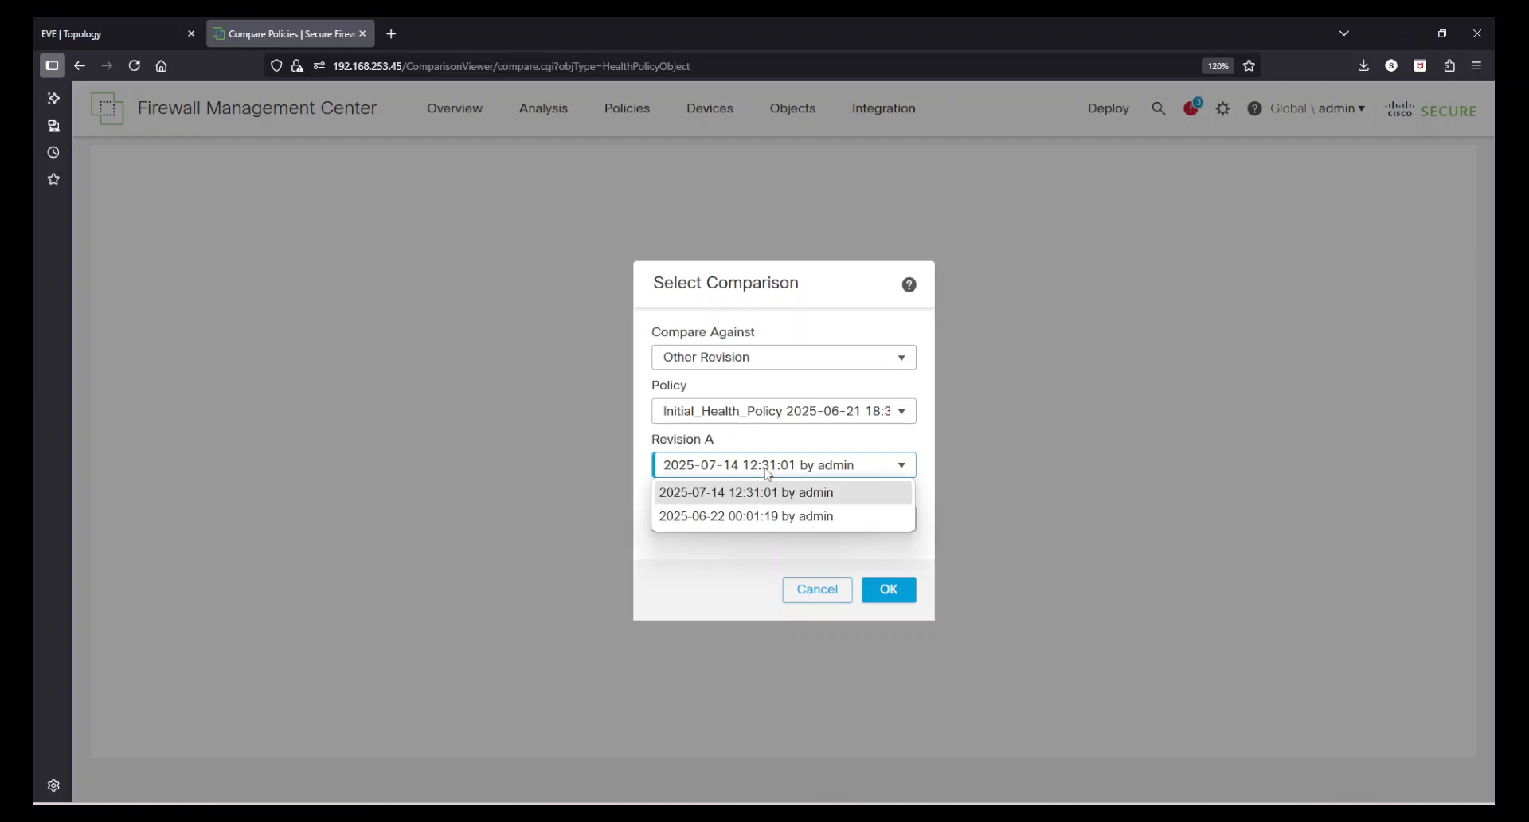
pyautogui.click(750, 517)
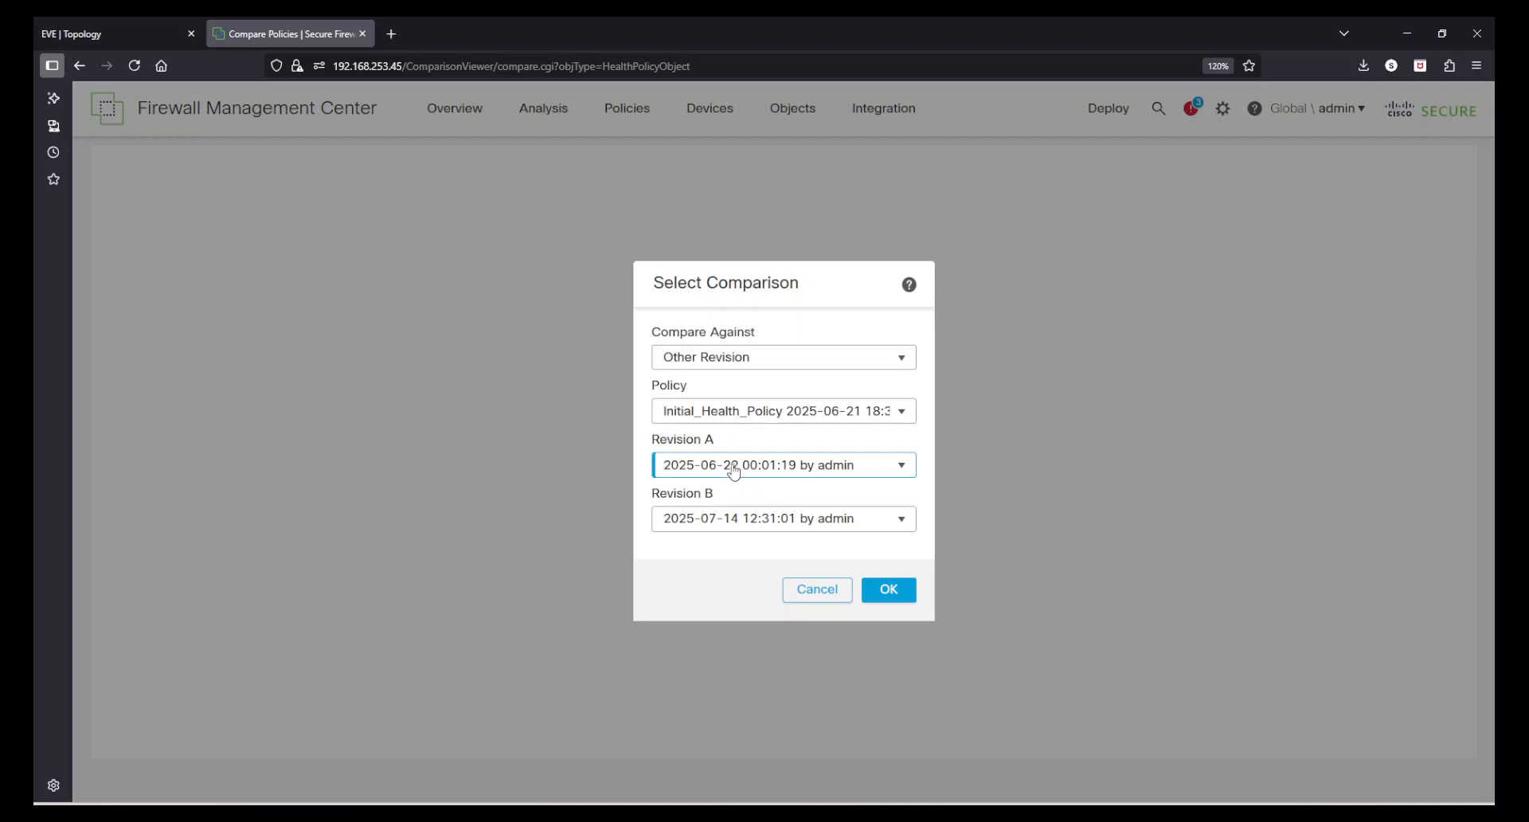
pyautogui.click(901, 598)
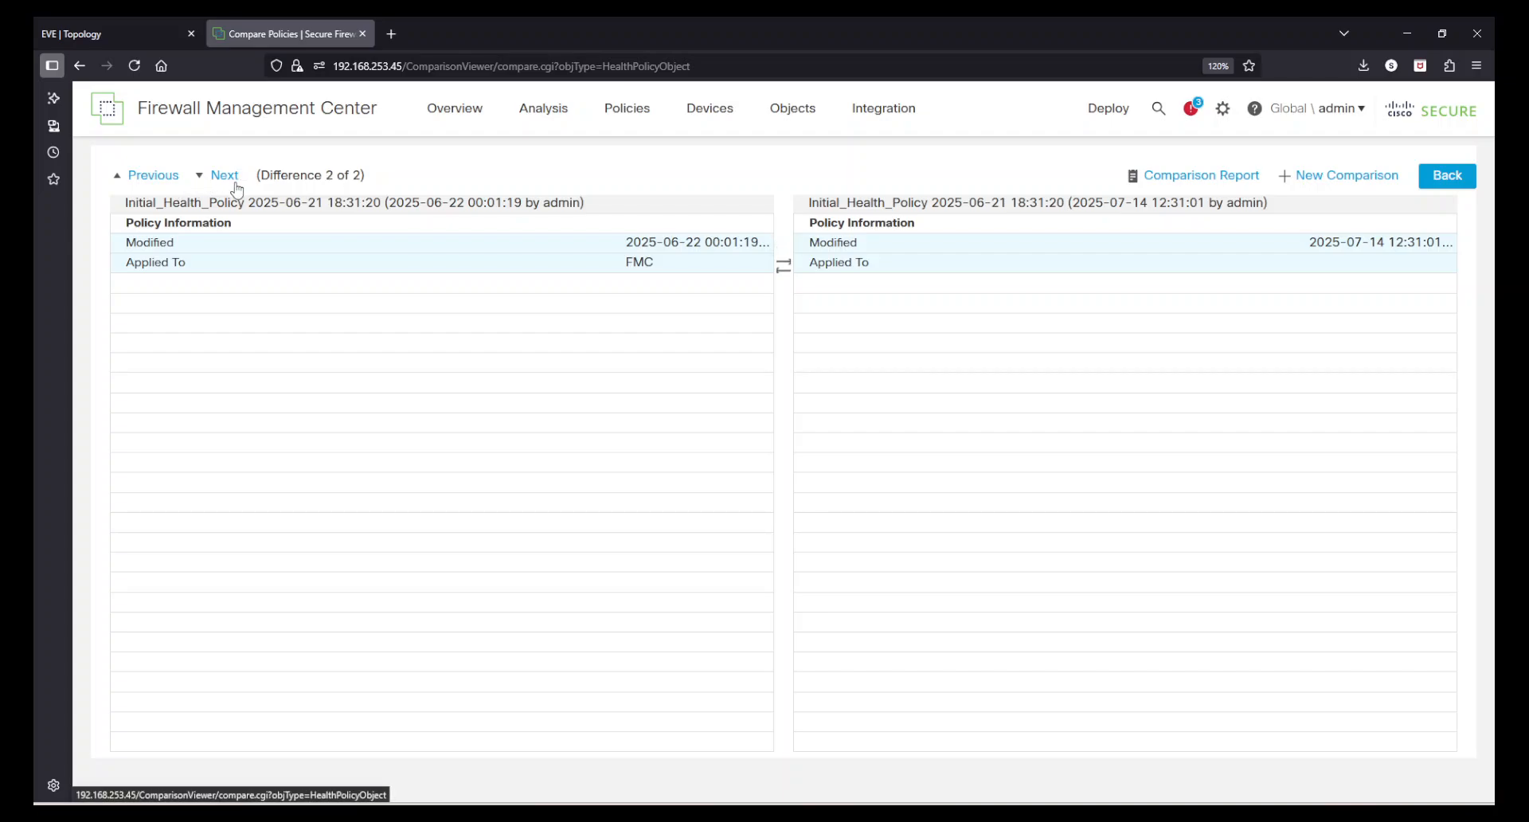
pyautogui.moveTo(884, 273); pyautogui.dragTo(786, 275)
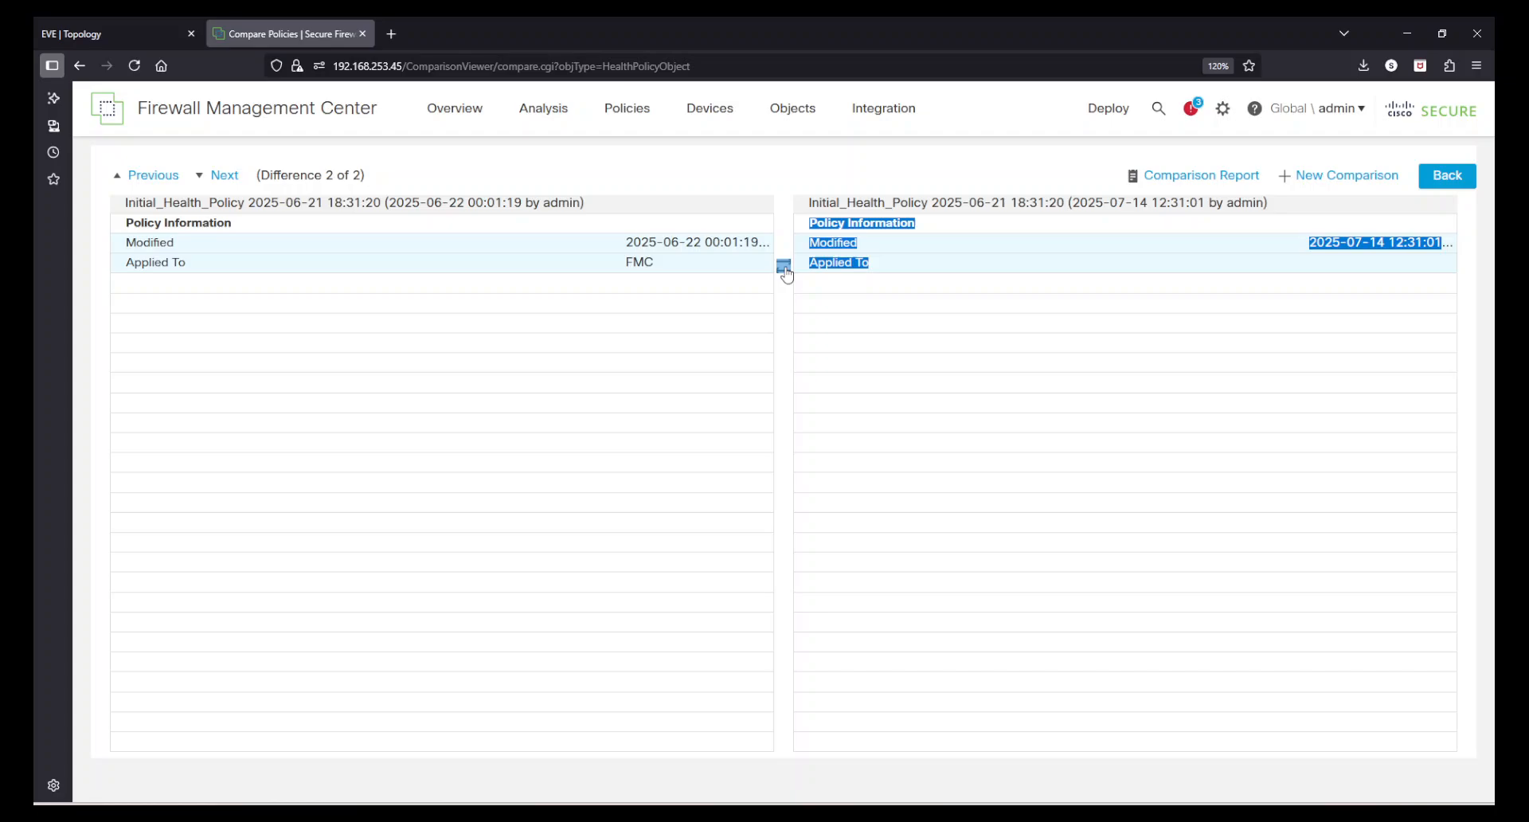
# Step: Open the health monitor and show the health overview of the Firewall Management Center
pyautogui.click(896, 267)
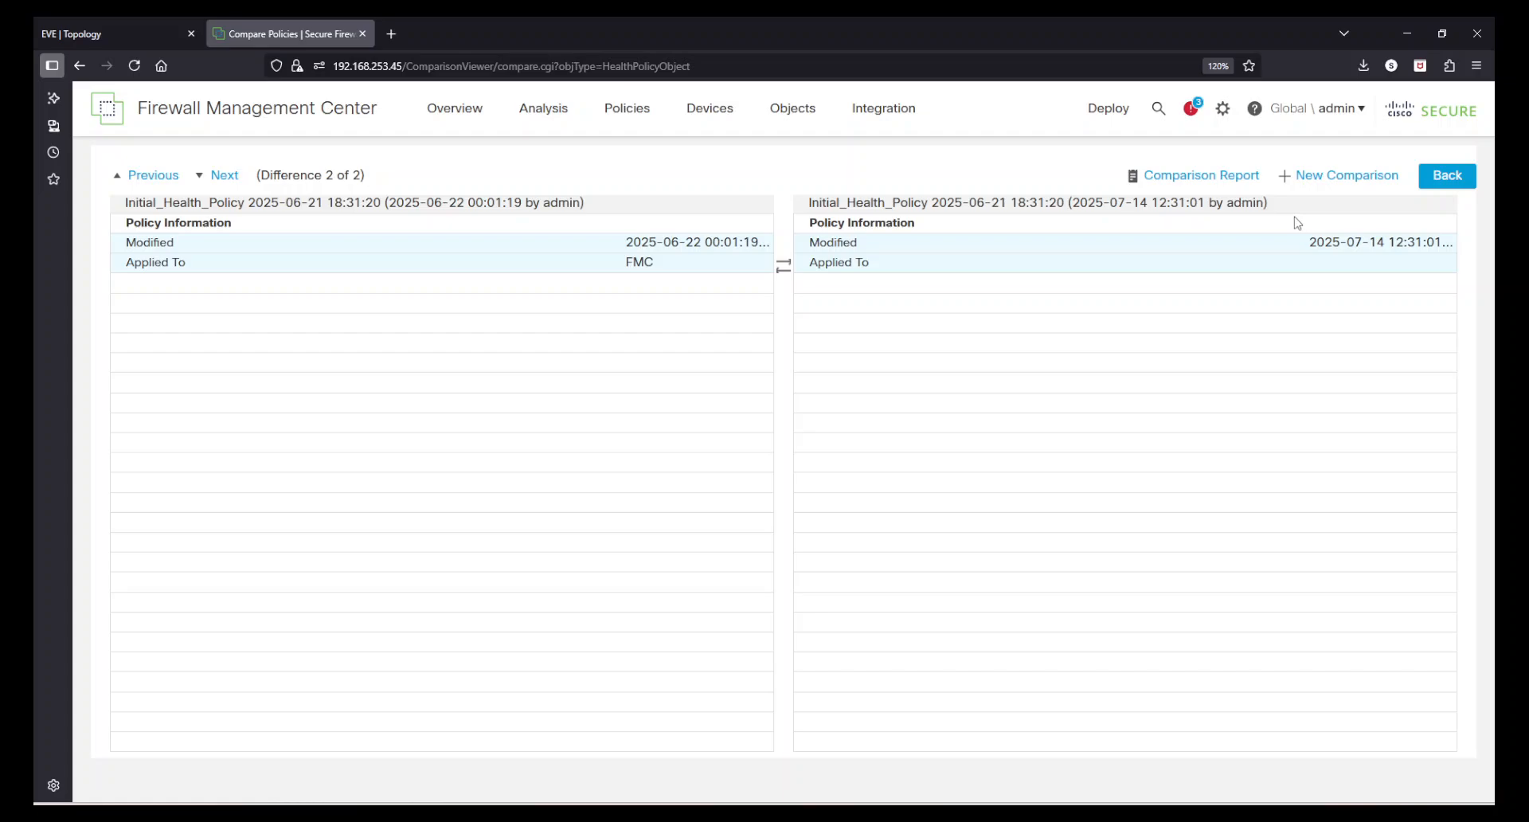
pyautogui.click(1223, 108)
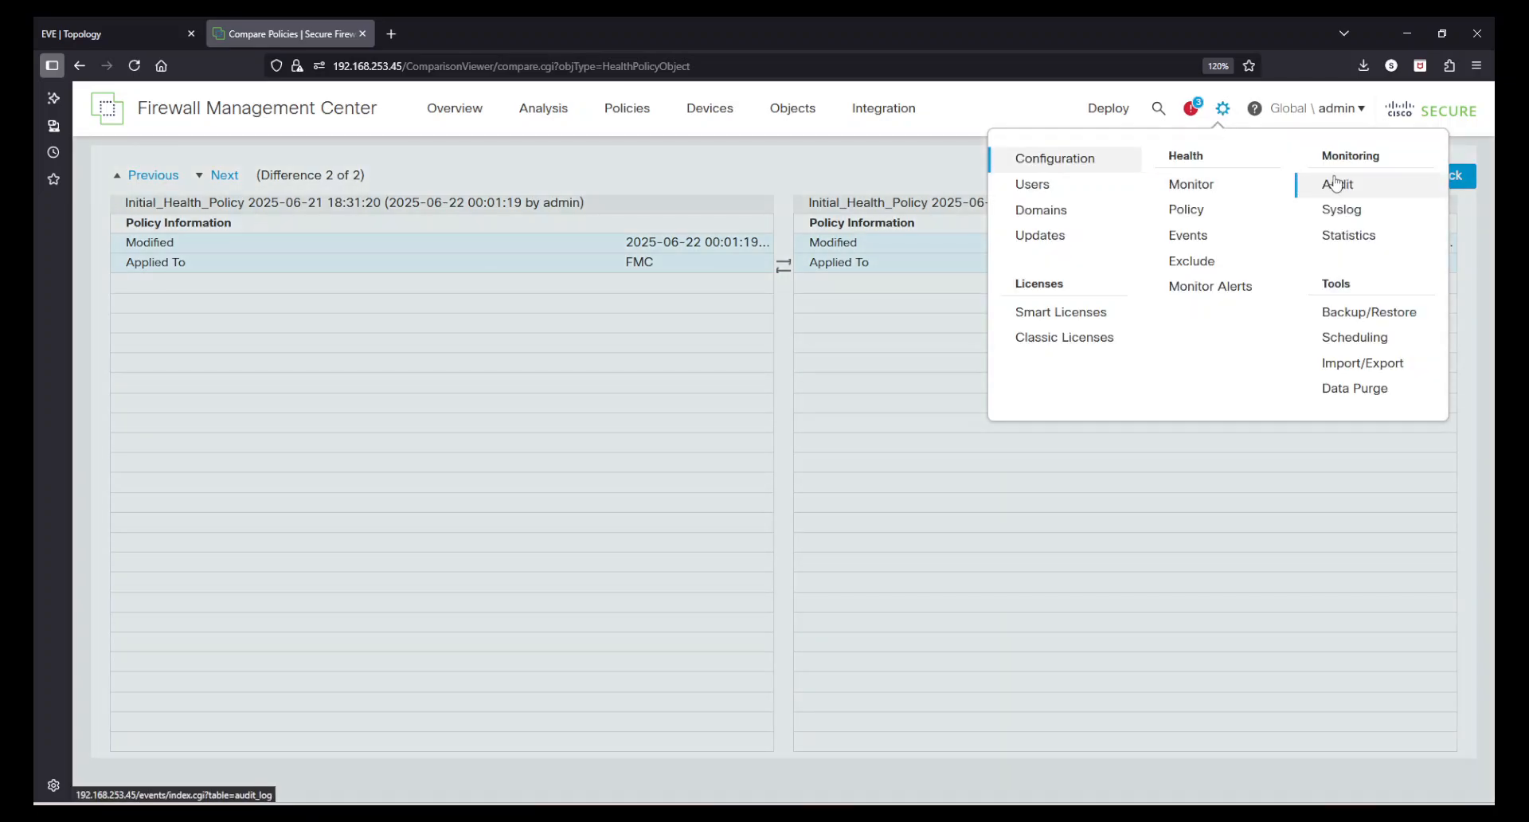
pyautogui.click(1192, 185)
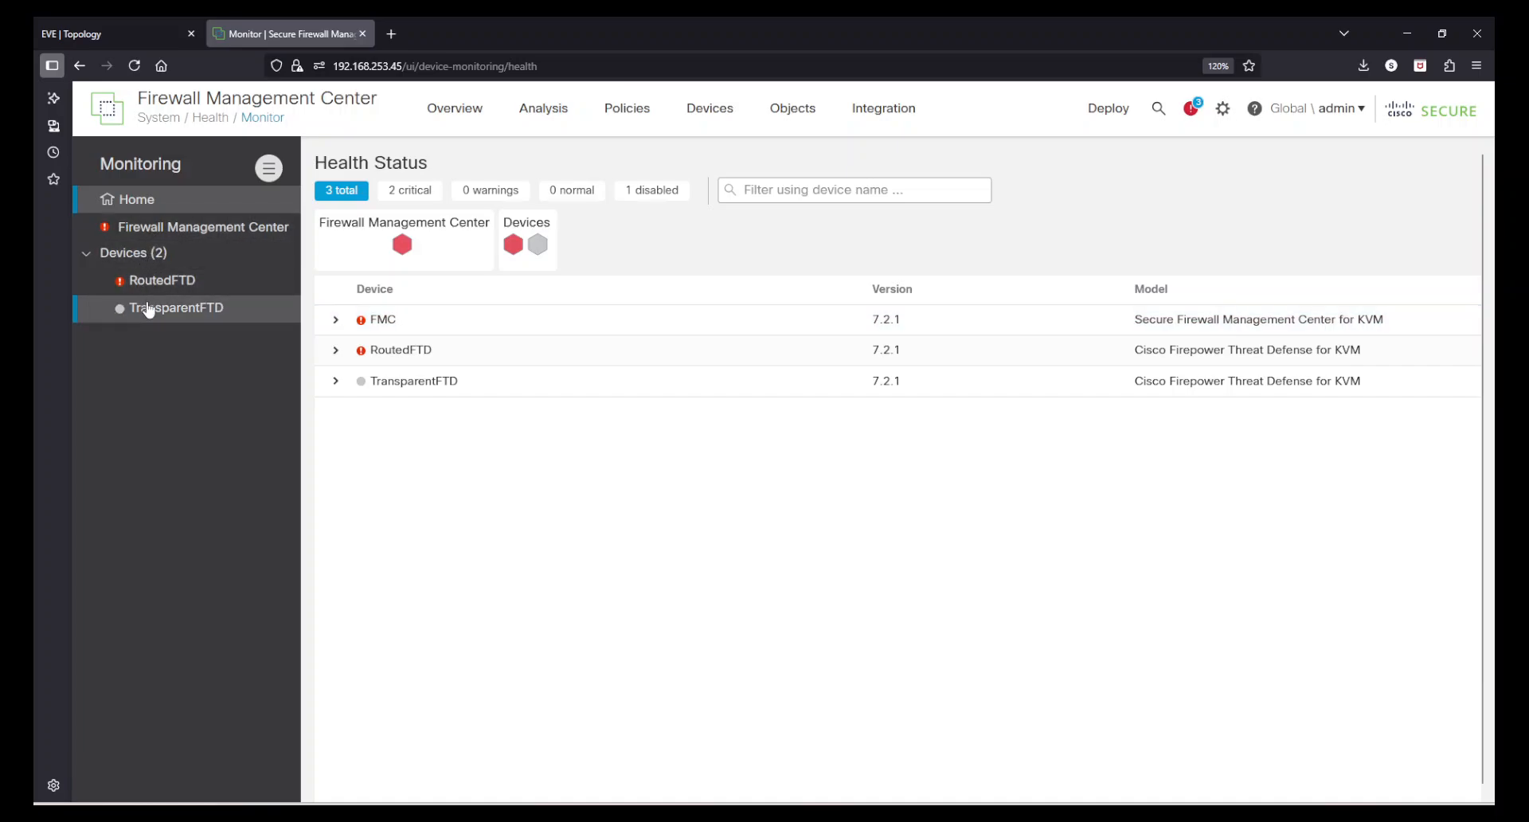
pyautogui.click(149, 231)
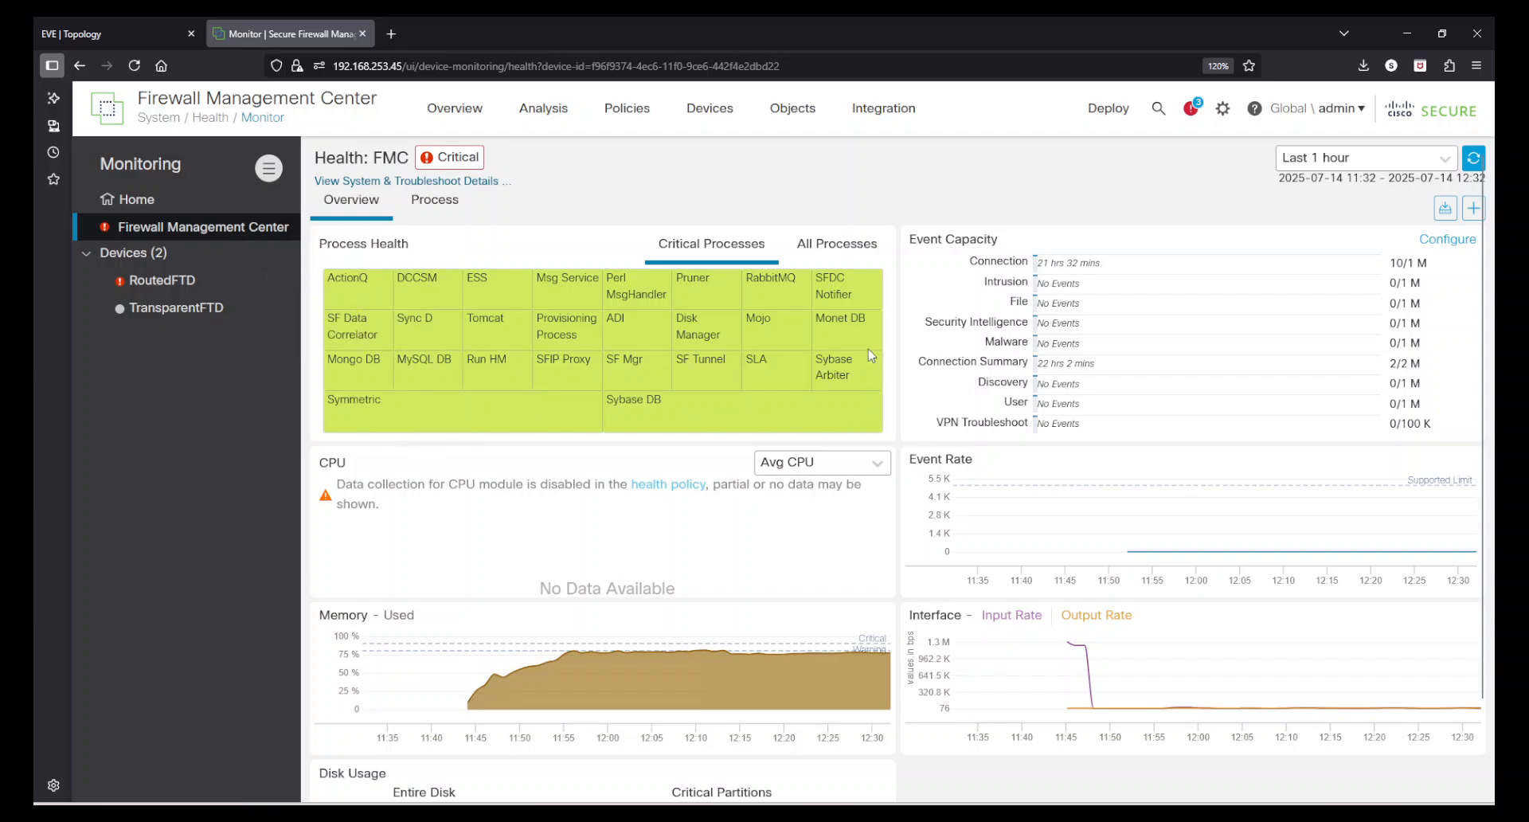
# Step: List all processes under Process Health and check the FMC's CPU, memory and disk usage widgets
pyautogui.click(837, 244)
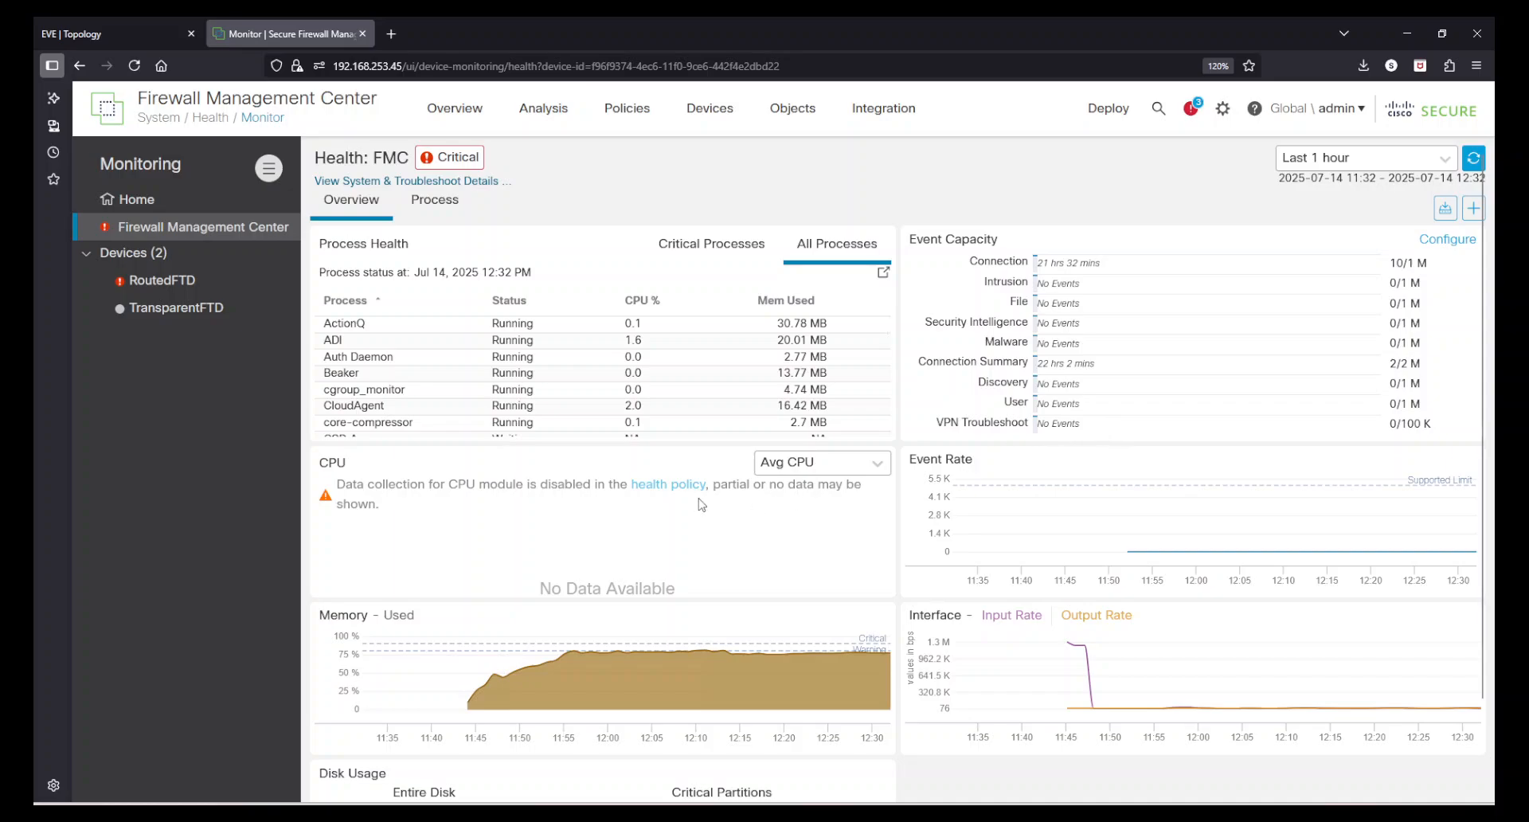
pyautogui.moveTo(385, 485); pyautogui.dragTo(579, 484)
pyautogui.click(584, 485)
pyautogui.scroll(-2, 1107, 721)
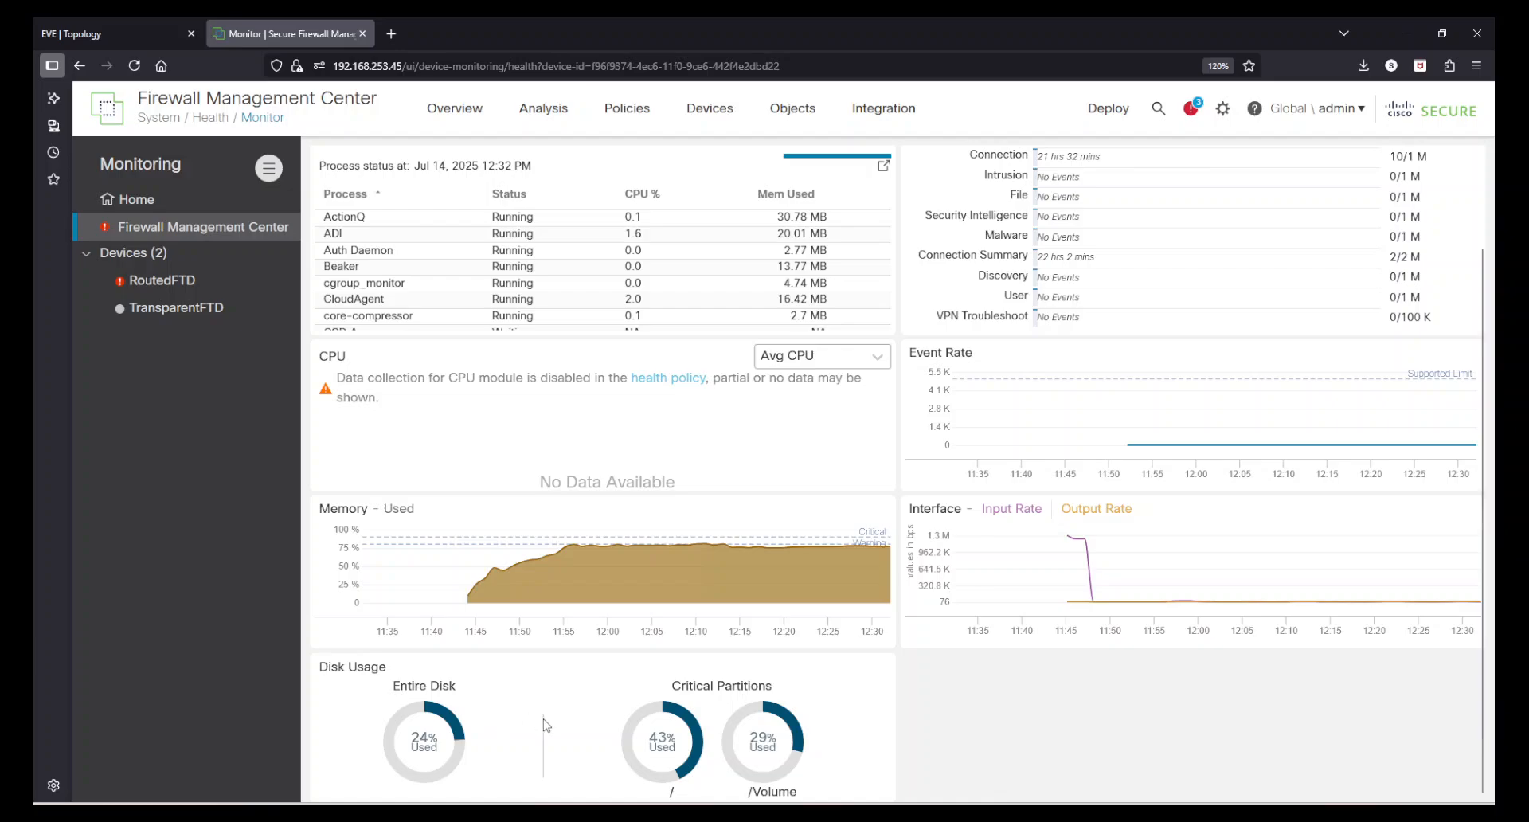
pyautogui.scroll(3, 1161, 781)
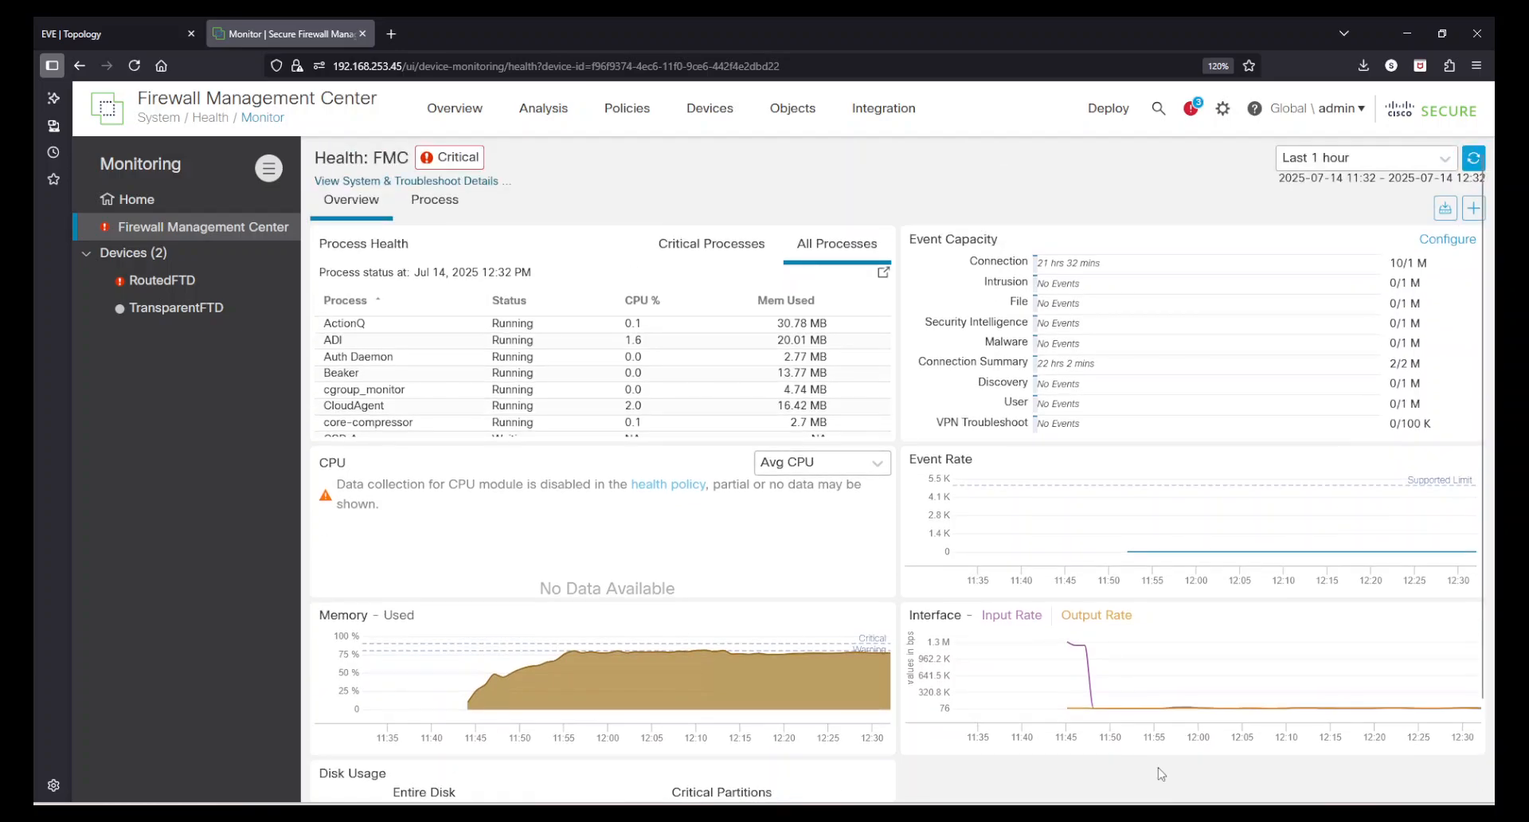
# Step: Review the FMC's process charts from memory used to swap memory and return to its overview
pyautogui.click(434, 212)
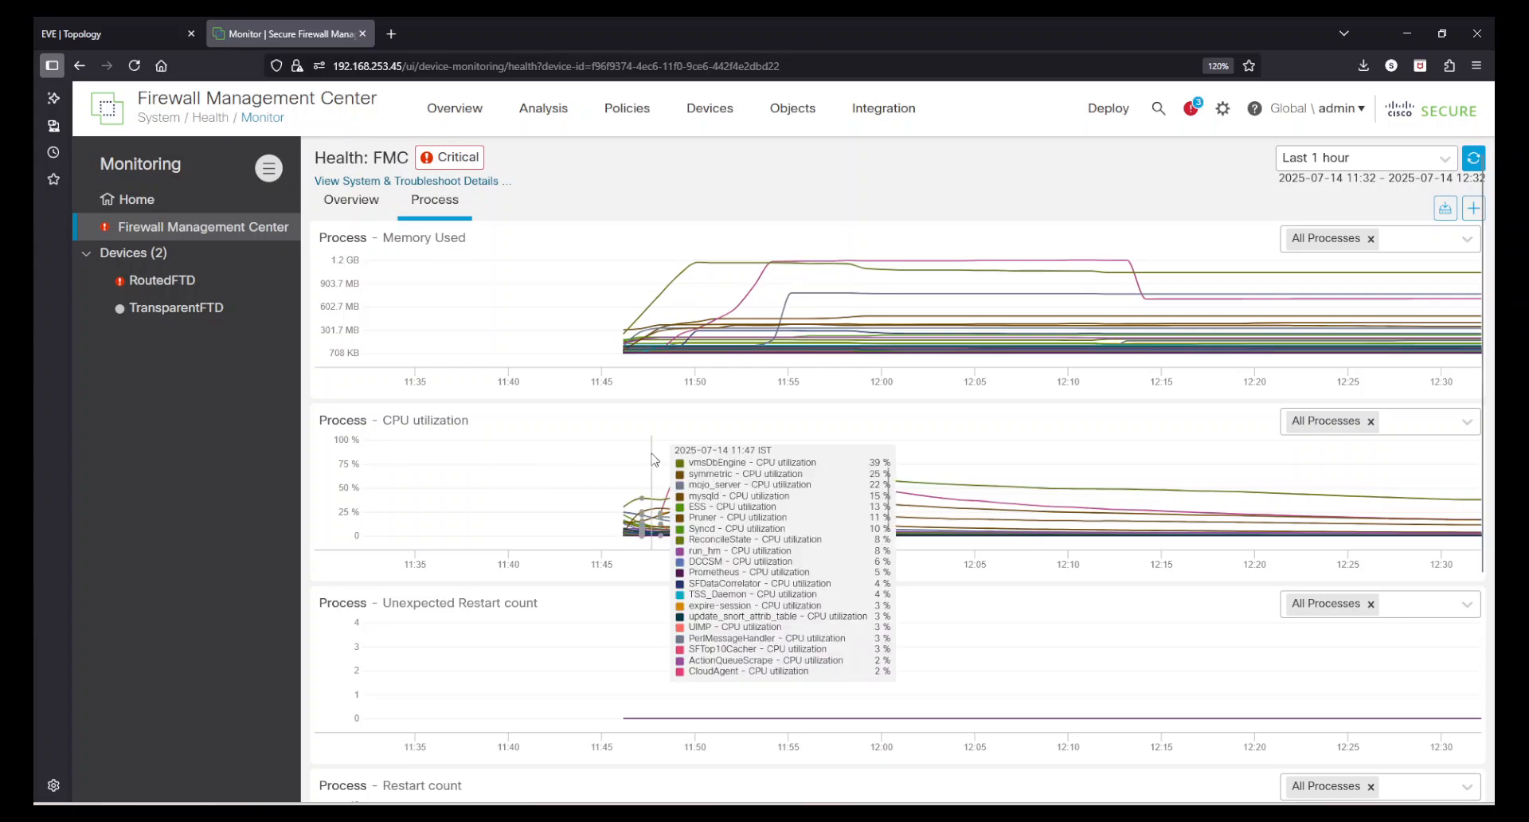
pyautogui.scroll(-2, 605, 462)
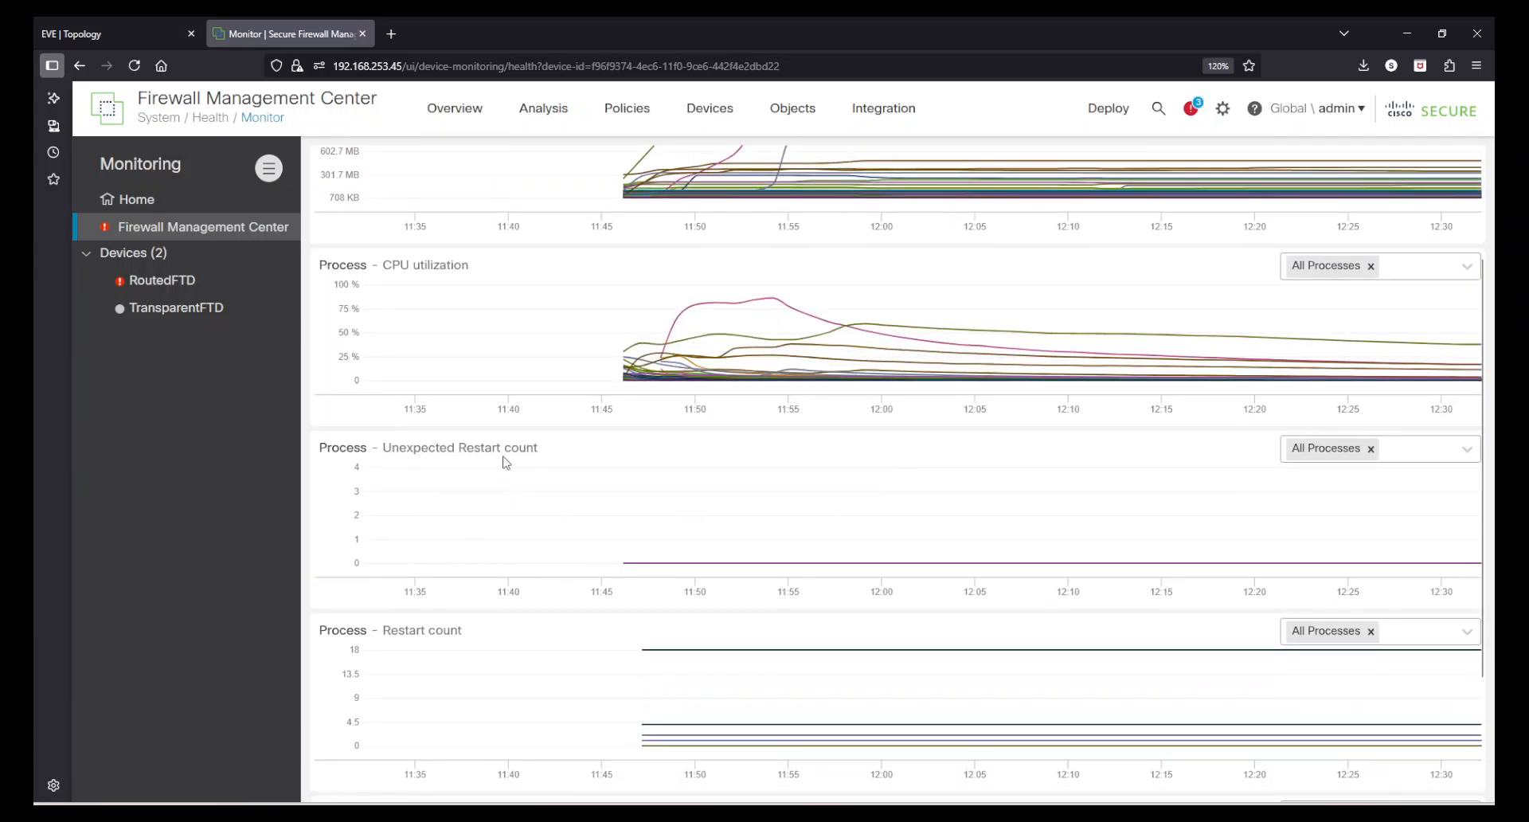
pyautogui.scroll(-4, 593, 452)
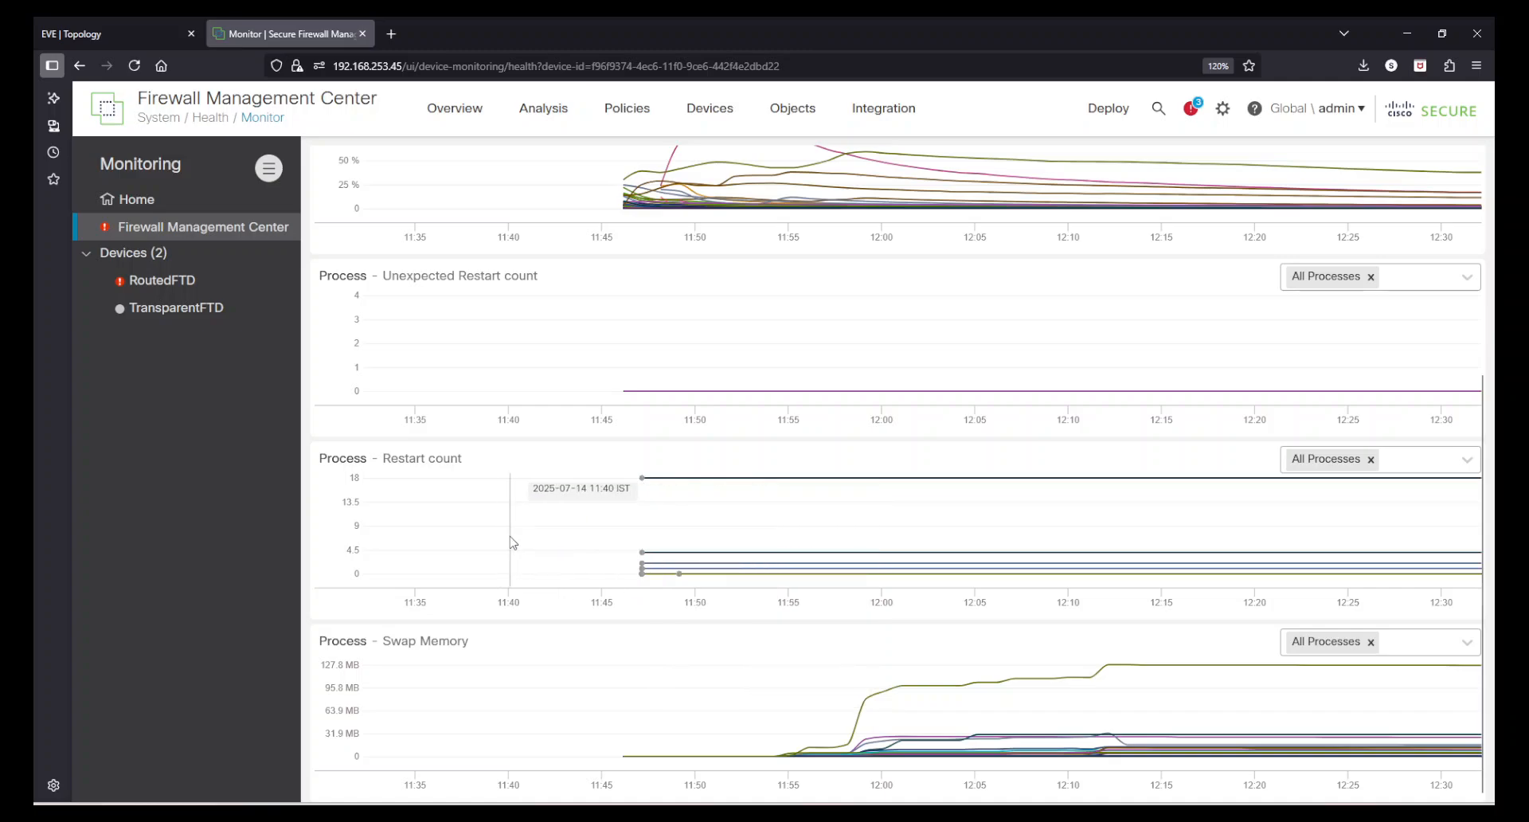
pyautogui.scroll(6, 513, 540)
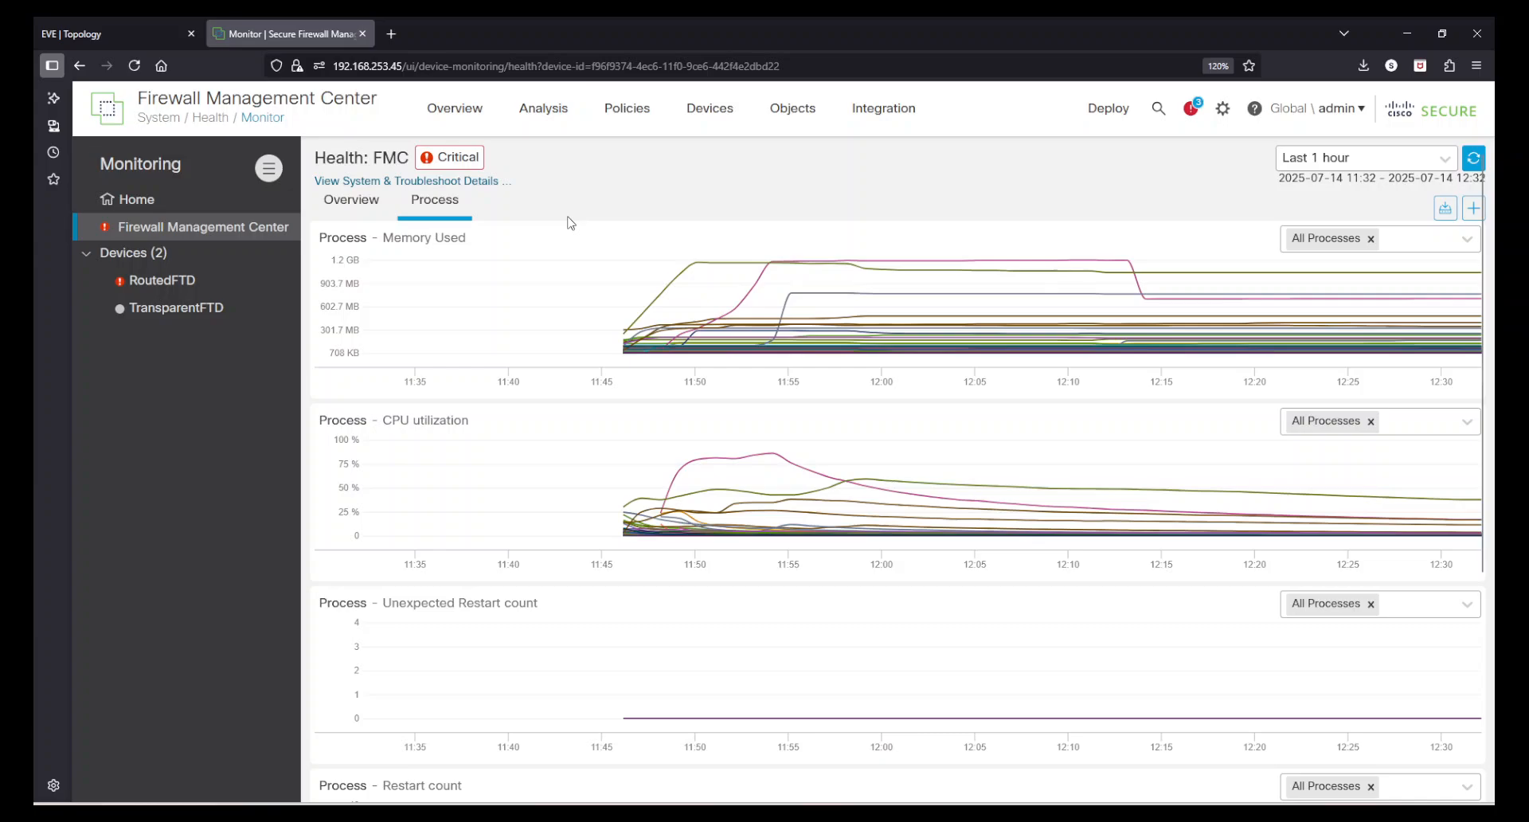
pyautogui.click(333, 199)
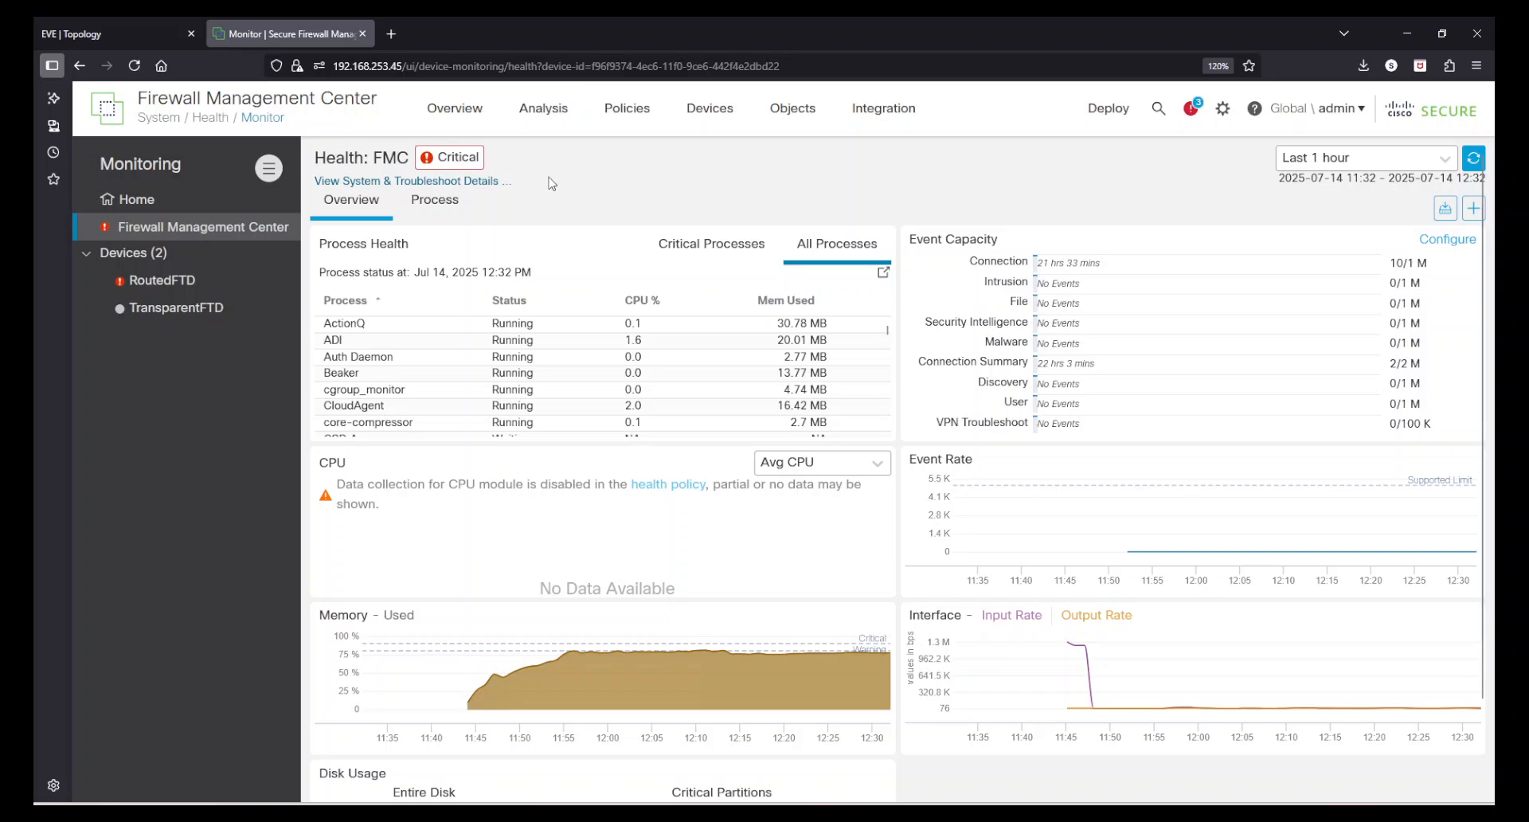
# Step: Expand the FMC's system and troubleshoot details and examine its version, model, LSP, VDB and geolocation entries
pyautogui.click(487, 185)
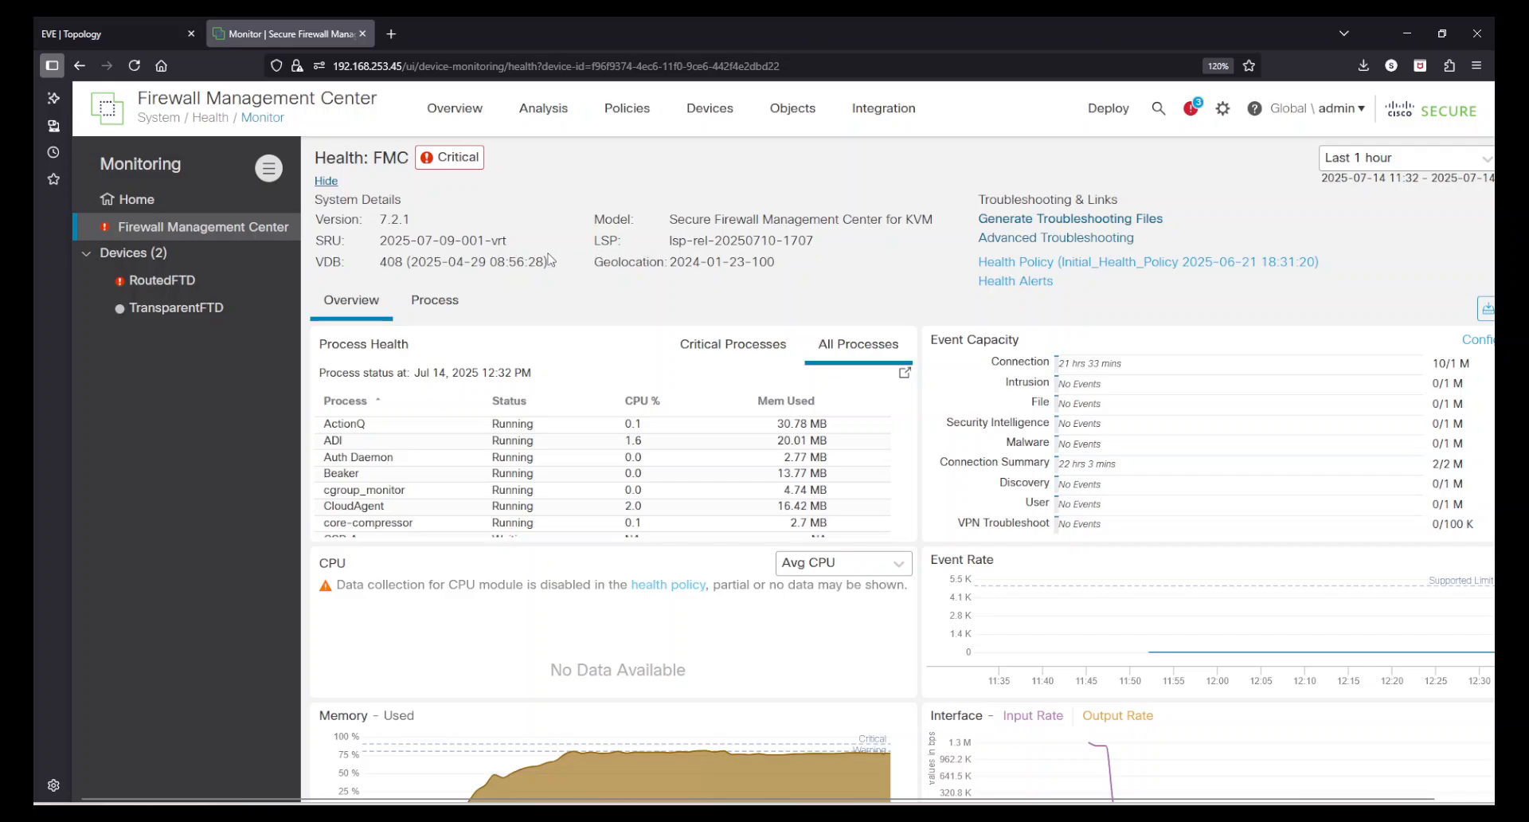
pyautogui.moveTo(531, 248); pyautogui.dragTo(675, 243)
pyautogui.click(803, 275)
pyautogui.moveTo(510, 241); pyautogui.dragTo(555, 268)
pyautogui.moveTo(786, 267); pyautogui.dragTo(667, 265)
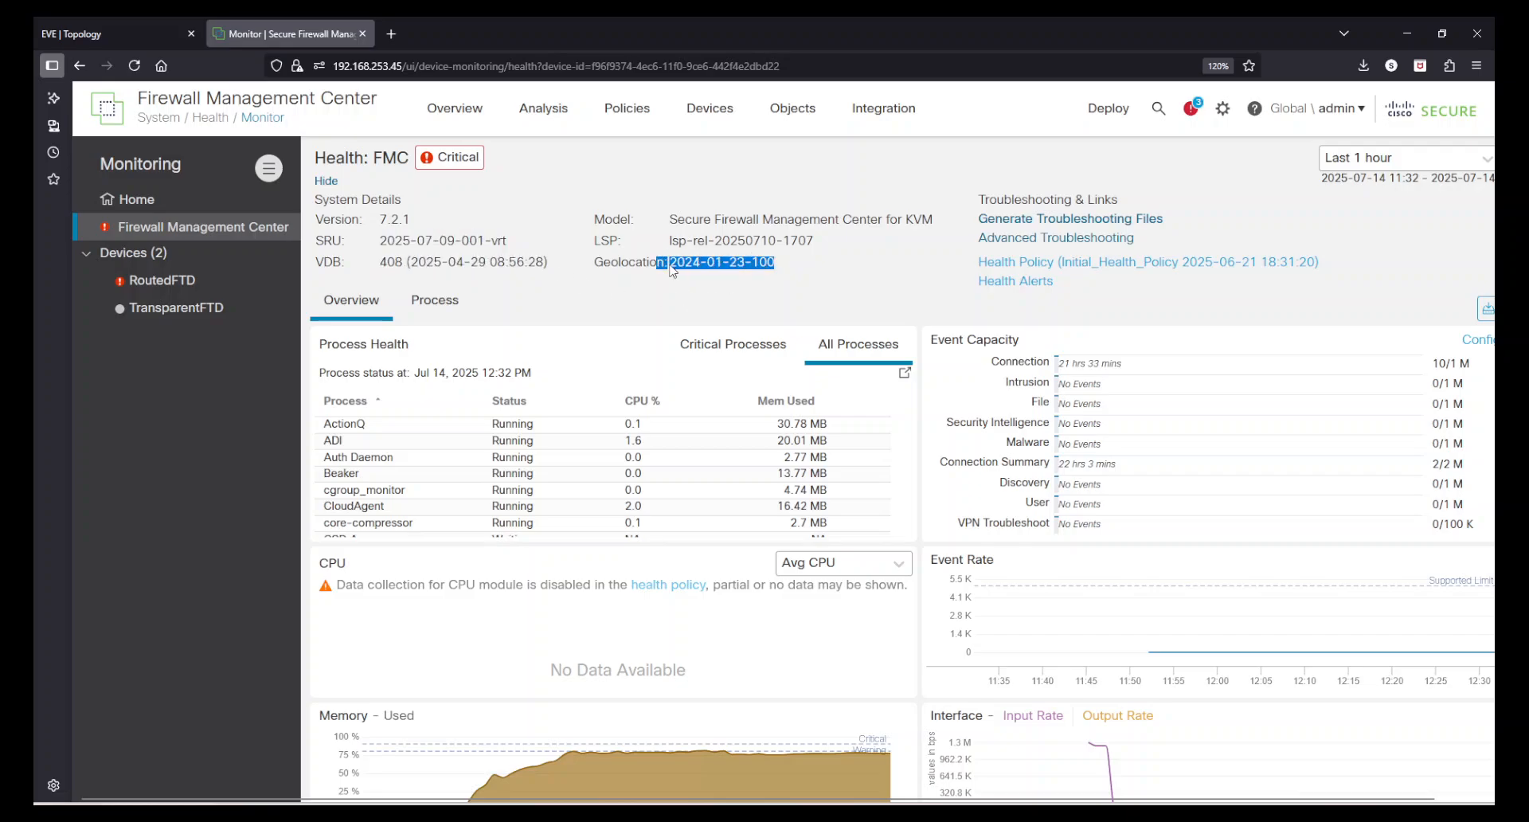
pyautogui.click(921, 307)
pyautogui.moveTo(369, 221); pyautogui.dragTo(450, 218)
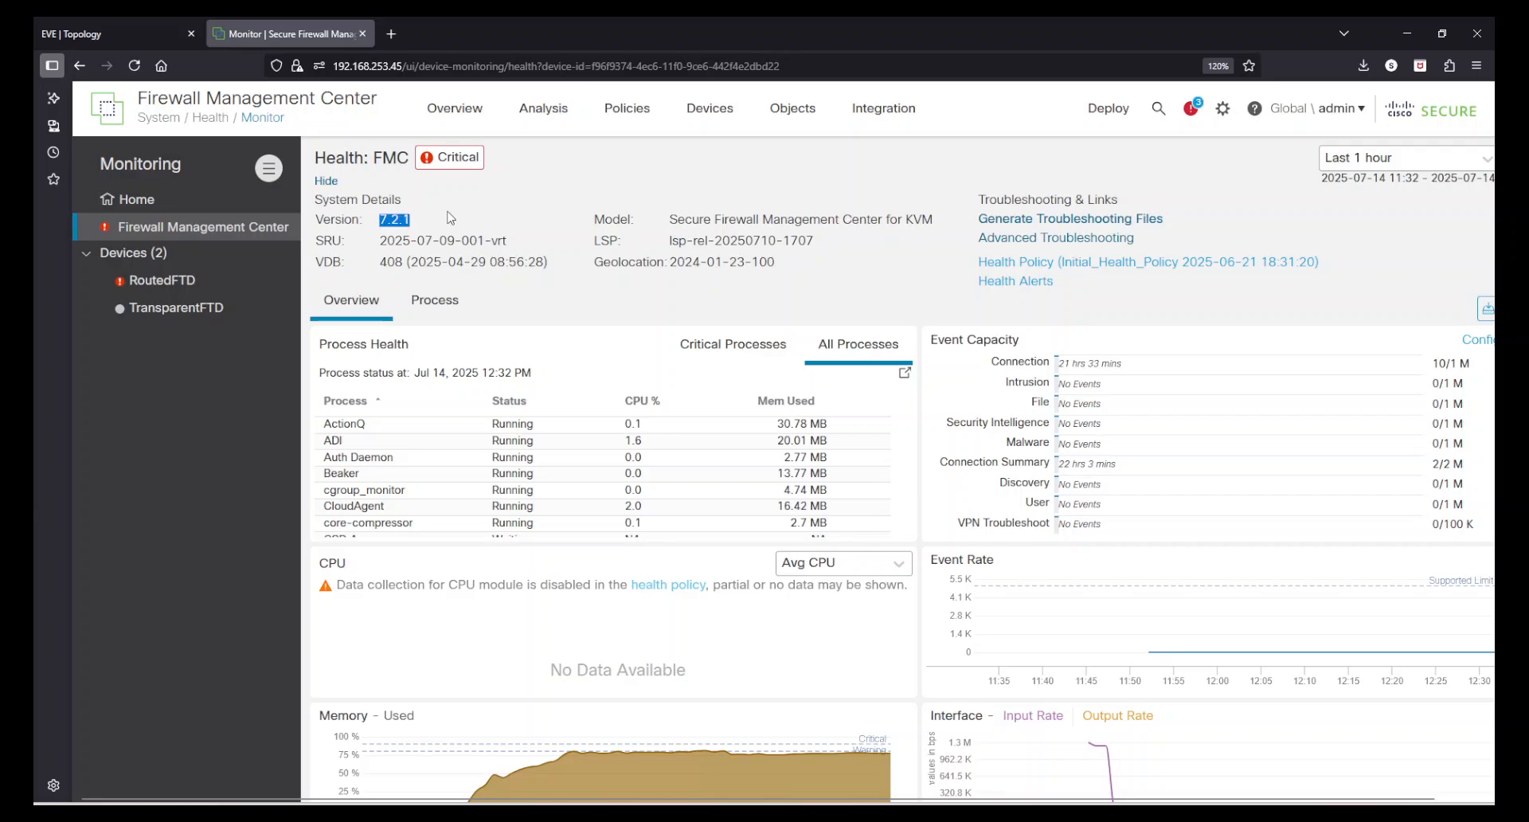
pyautogui.moveTo(670, 219); pyautogui.dragTo(886, 218)
pyautogui.click(888, 216)
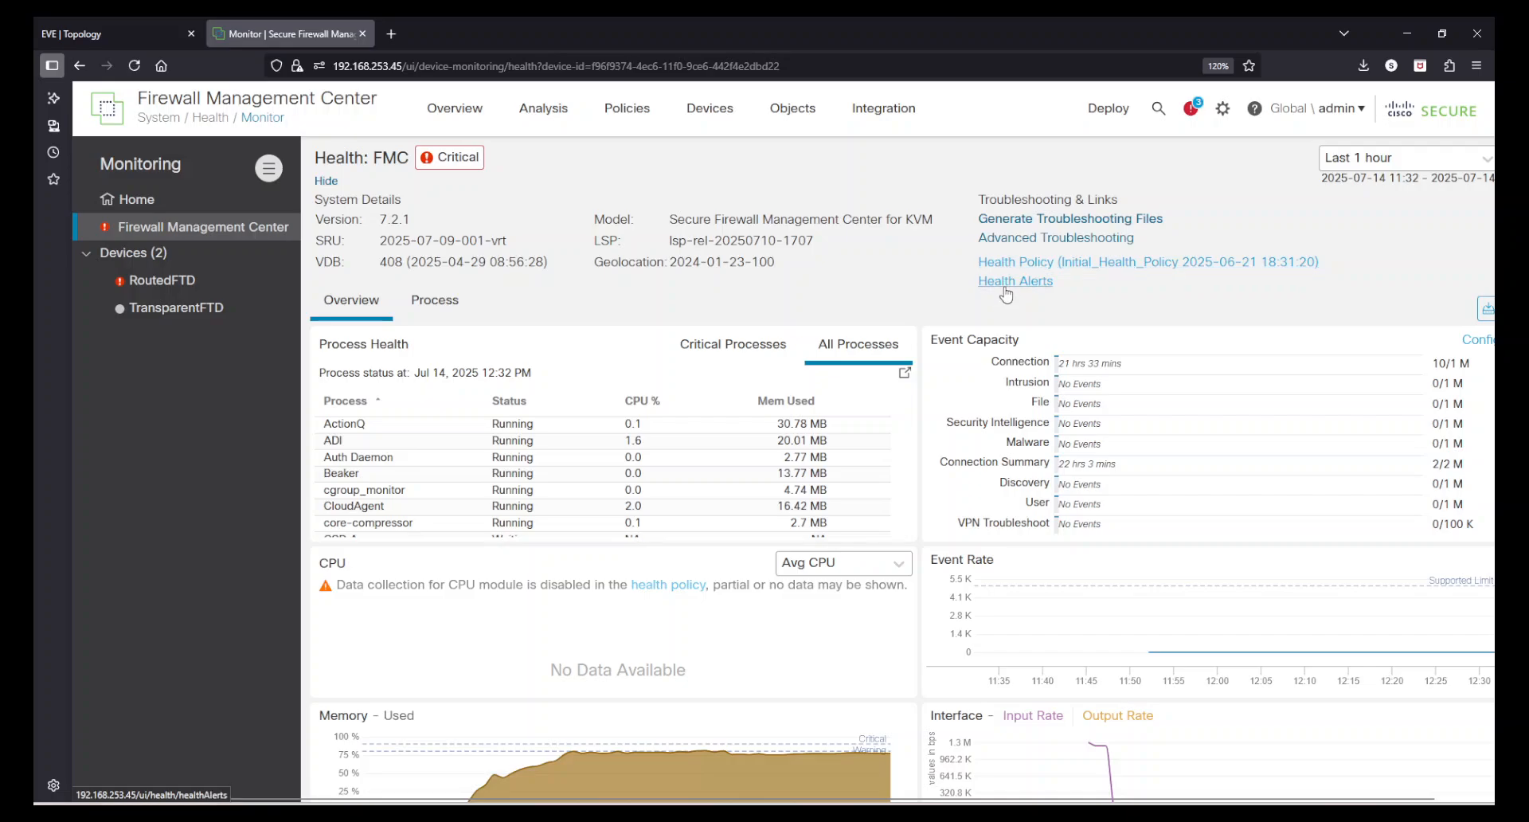
# Step: Review RoutedFTD's health overview with its critical processes and connection statistics, and check its CPU and memory charts
pyautogui.click(186, 283)
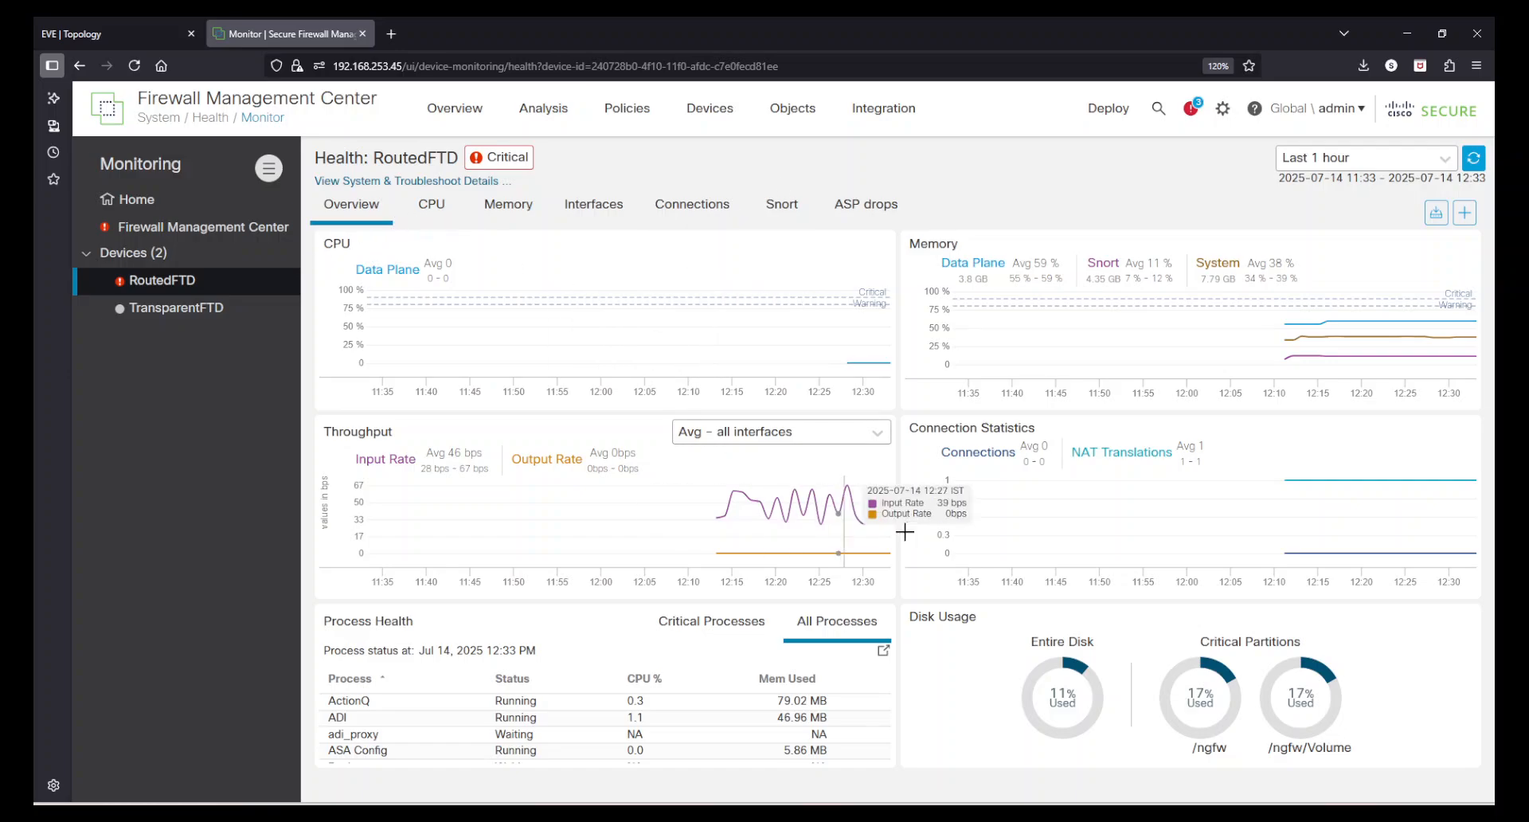
pyautogui.click(669, 620)
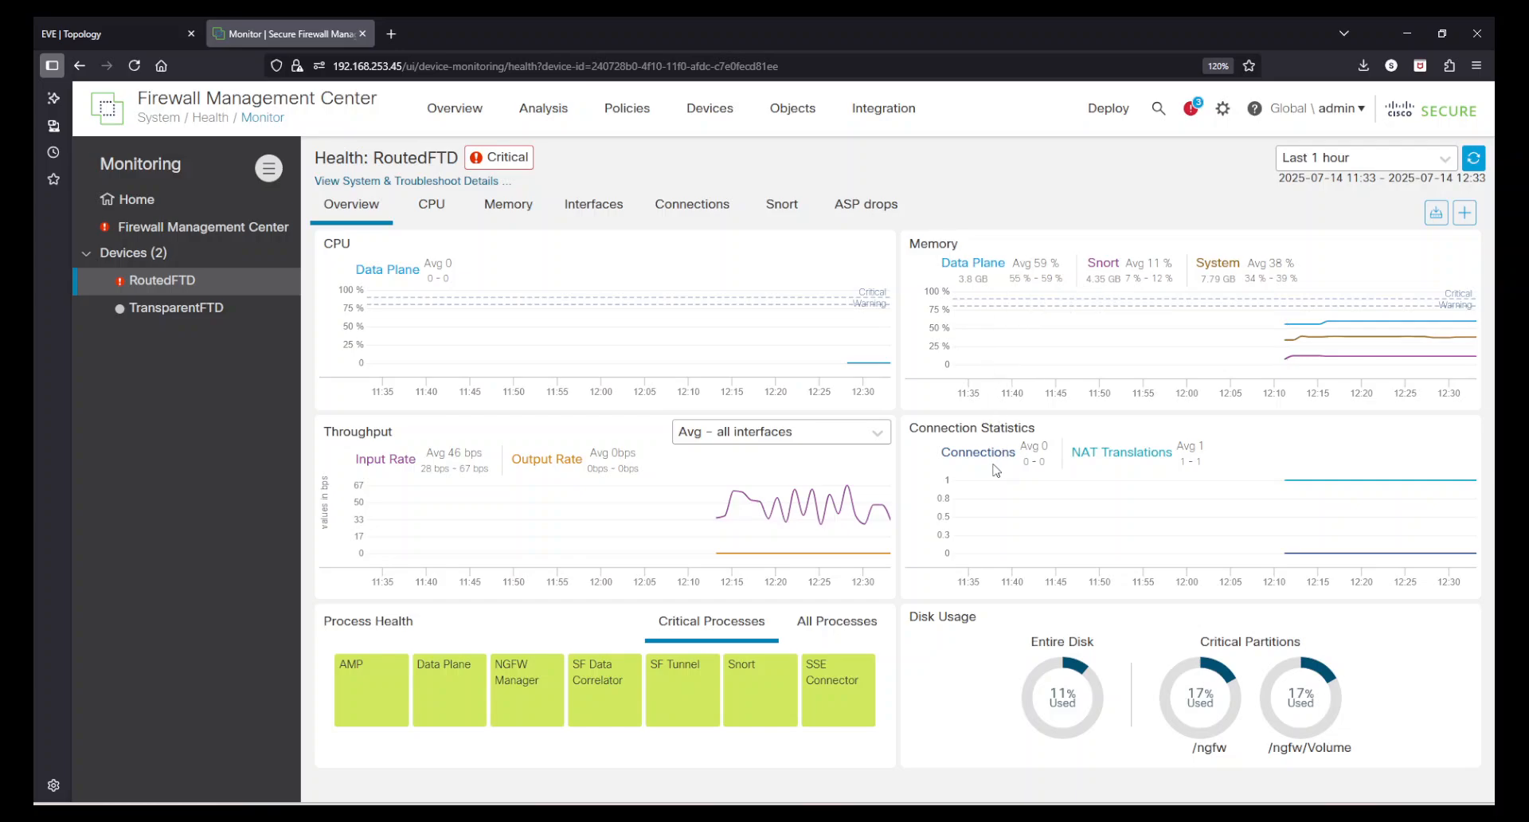
pyautogui.moveTo(950, 458); pyautogui.dragTo(982, 455)
pyautogui.moveTo(1120, 450); pyautogui.dragTo(1152, 451)
pyautogui.click(1151, 451)
pyautogui.click(431, 205)
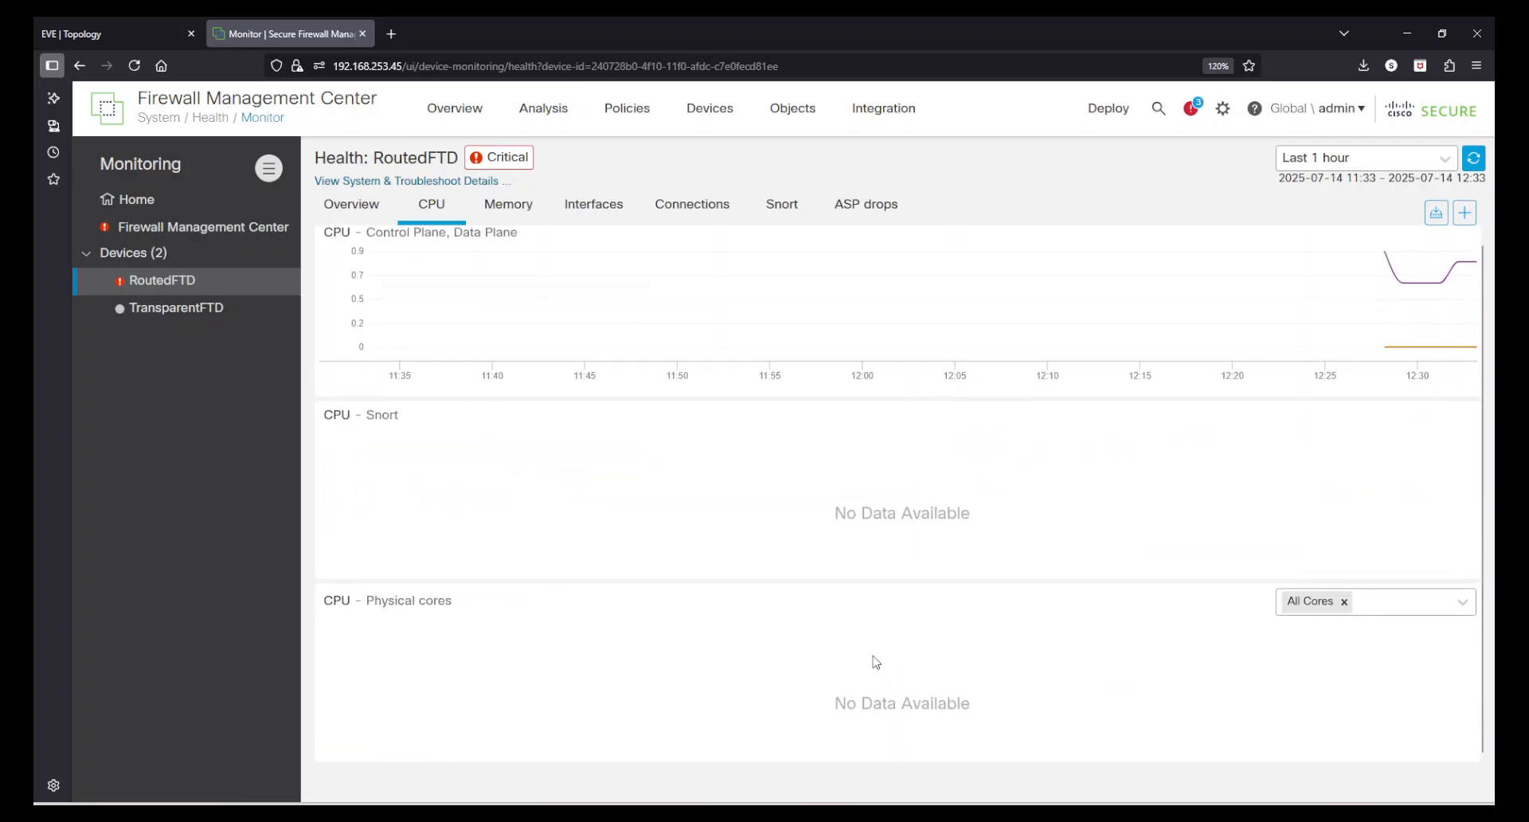
pyautogui.click(536, 209)
# Step: Plot only Management0/0 - diagnostic in RoutedFTD's interface chart of average input and output packet size
pyautogui.click(594, 206)
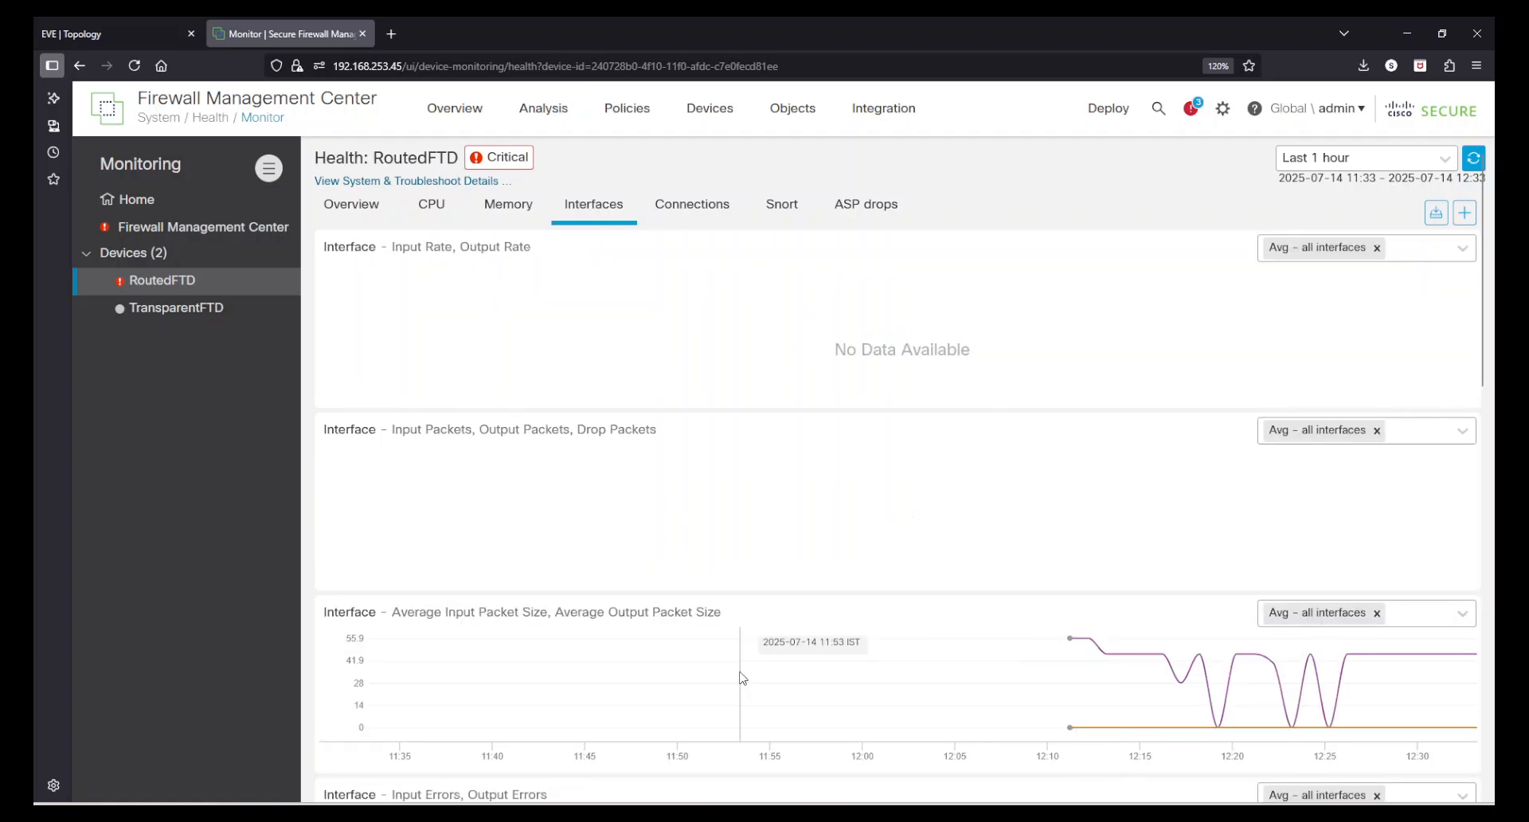
pyautogui.scroll(-1, 1241, 633)
pyautogui.click(1375, 545)
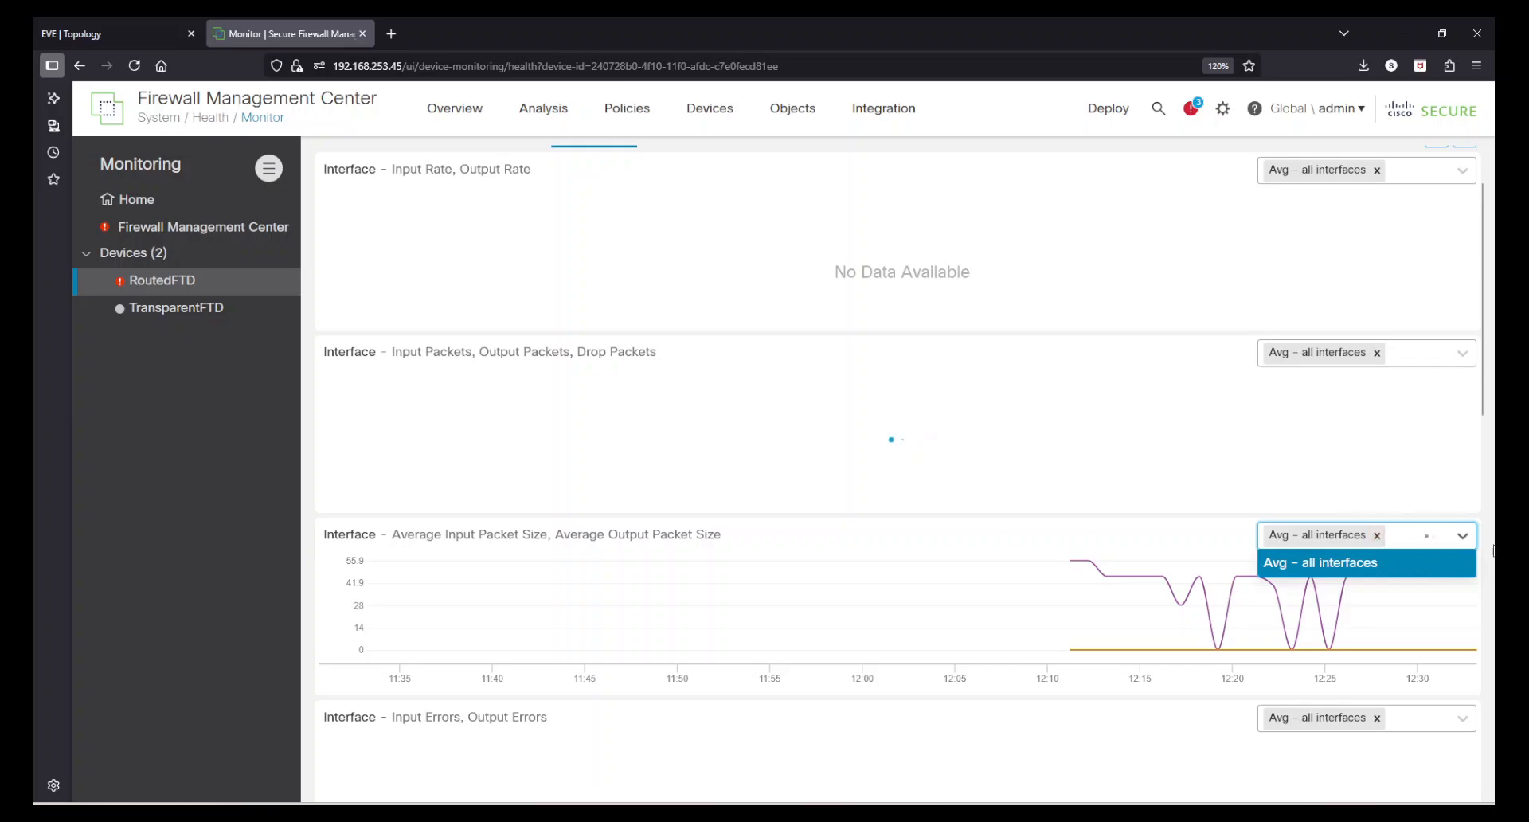
pyautogui.click(1462, 535)
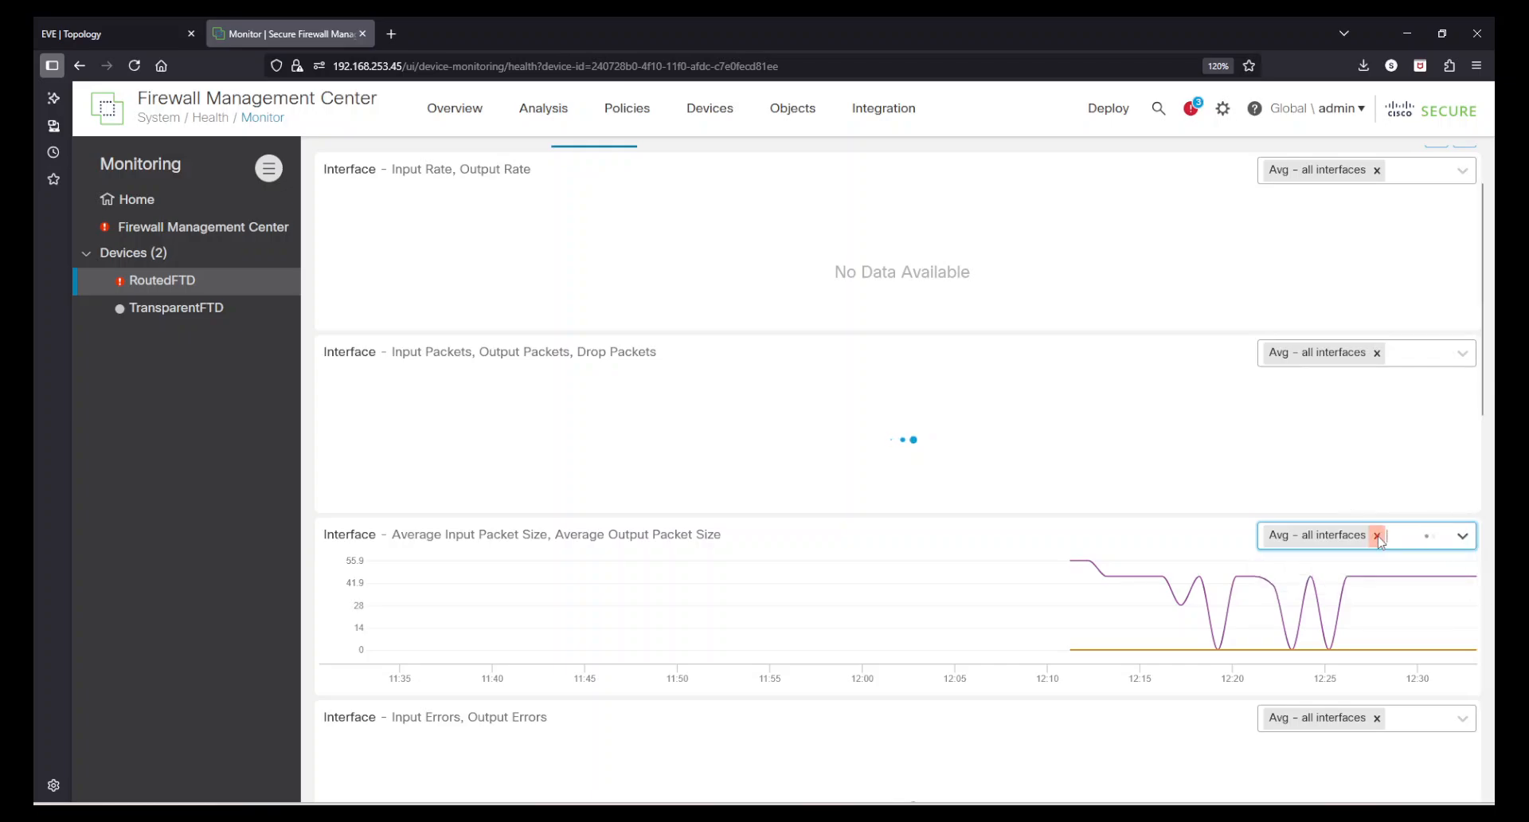
pyautogui.click(1416, 543)
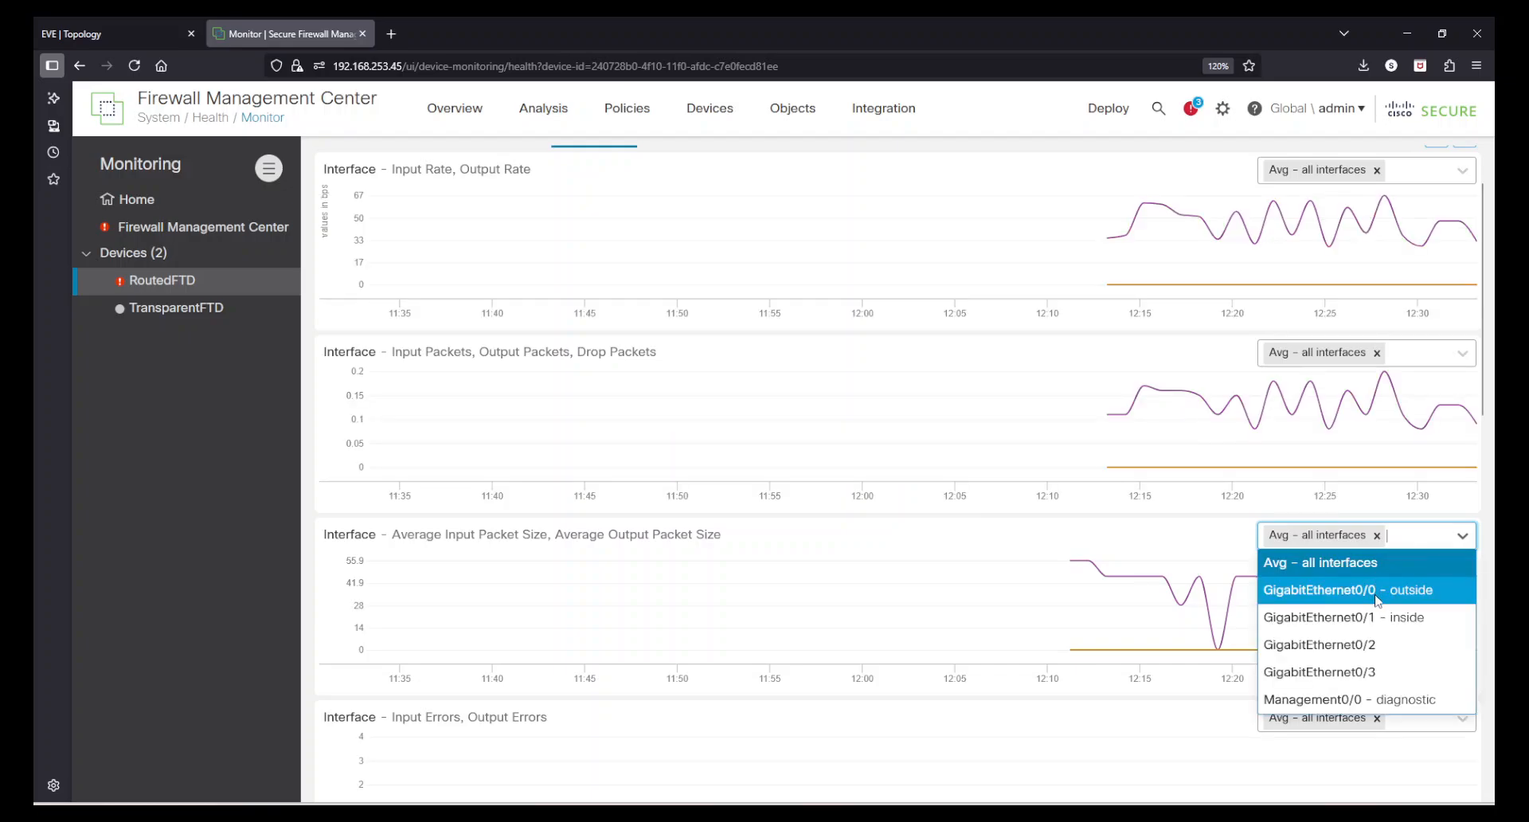
pyautogui.click(1379, 700)
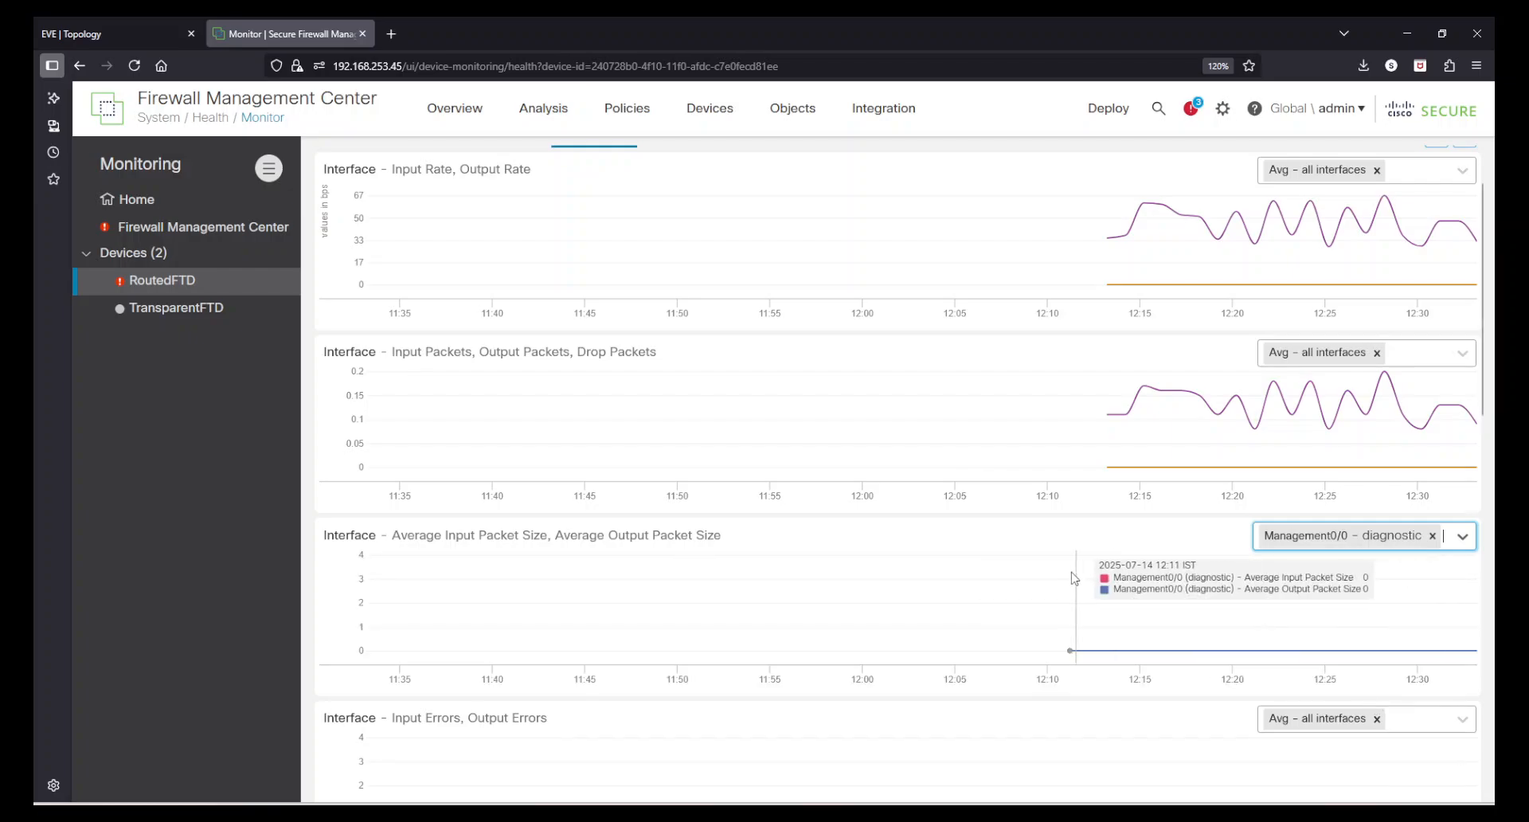
# Step: Add GigabitEthernet0/0 - outside to the average packet size chart and remove Management0/0 - diagnostic
pyautogui.click(1331, 543)
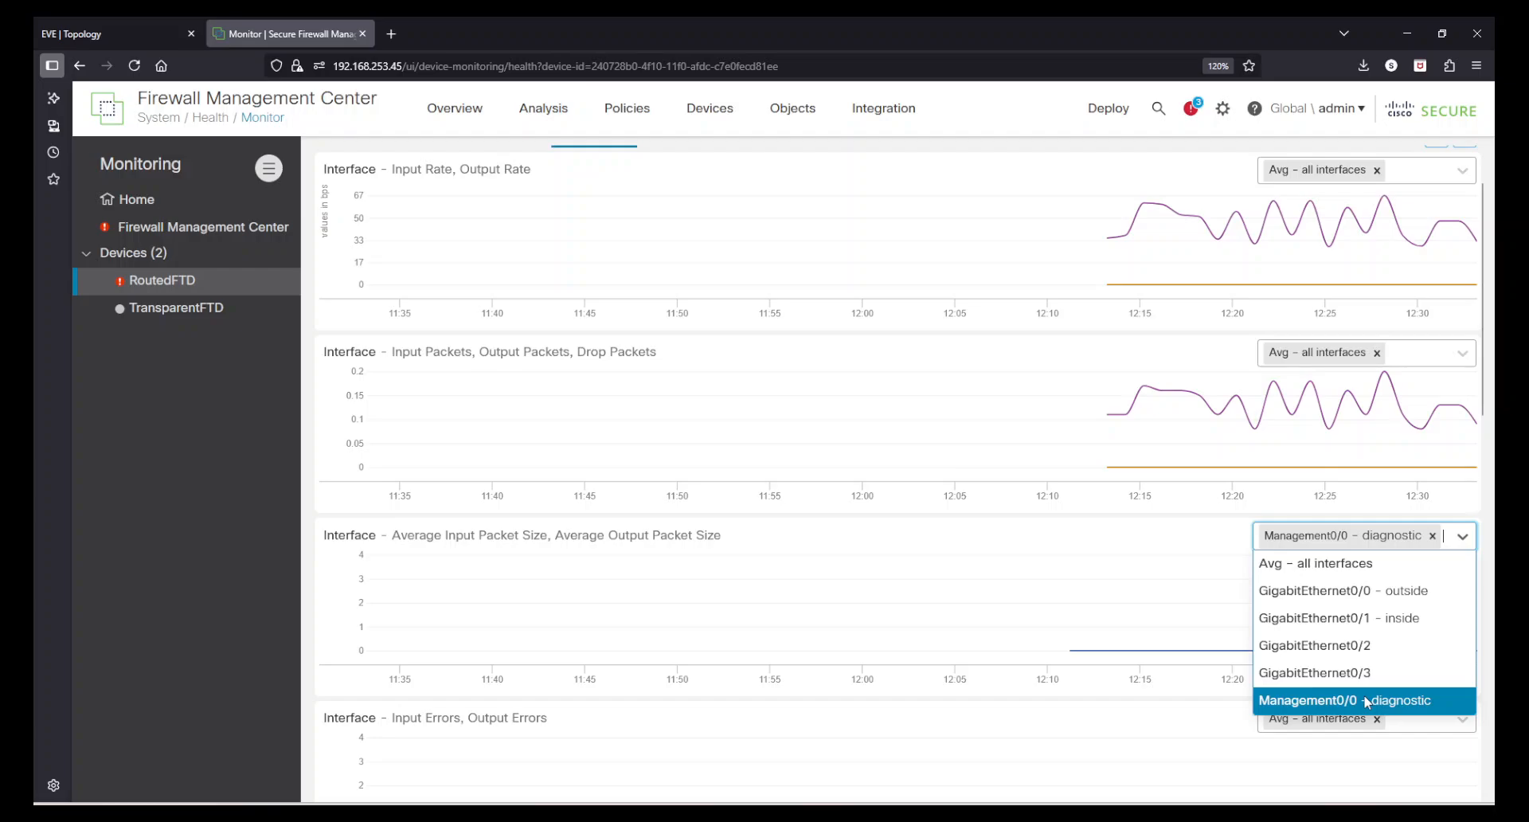
pyautogui.click(1367, 592)
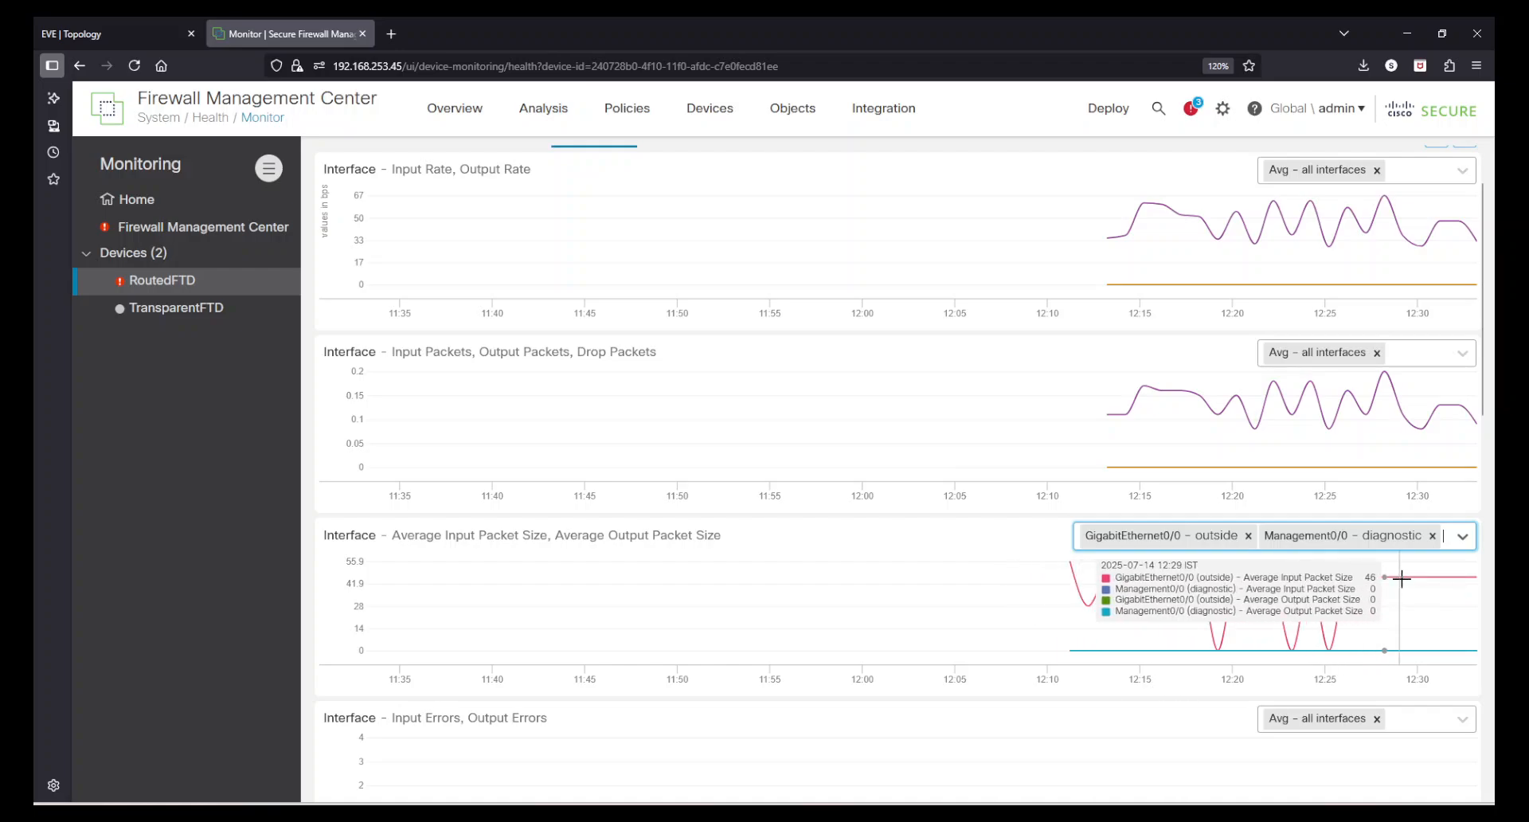
pyautogui.click(1432, 535)
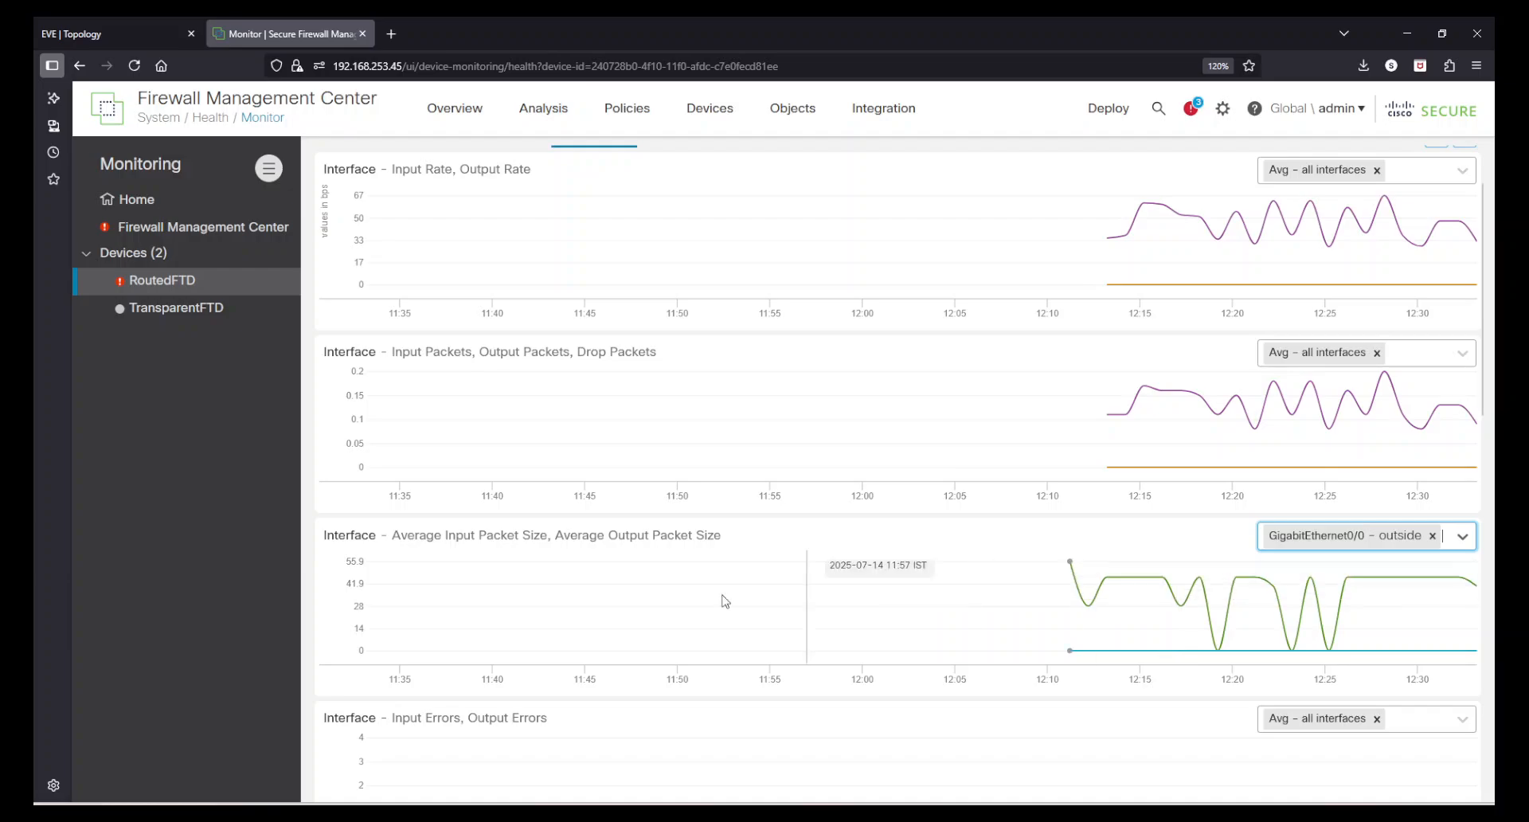
# Step: Review RoutedFTD's remaining interface charts, including CRC, overrun and underrun errors and interface status
pyautogui.scroll(-4, 638, 658)
pyautogui.scroll(-8, 738, 656)
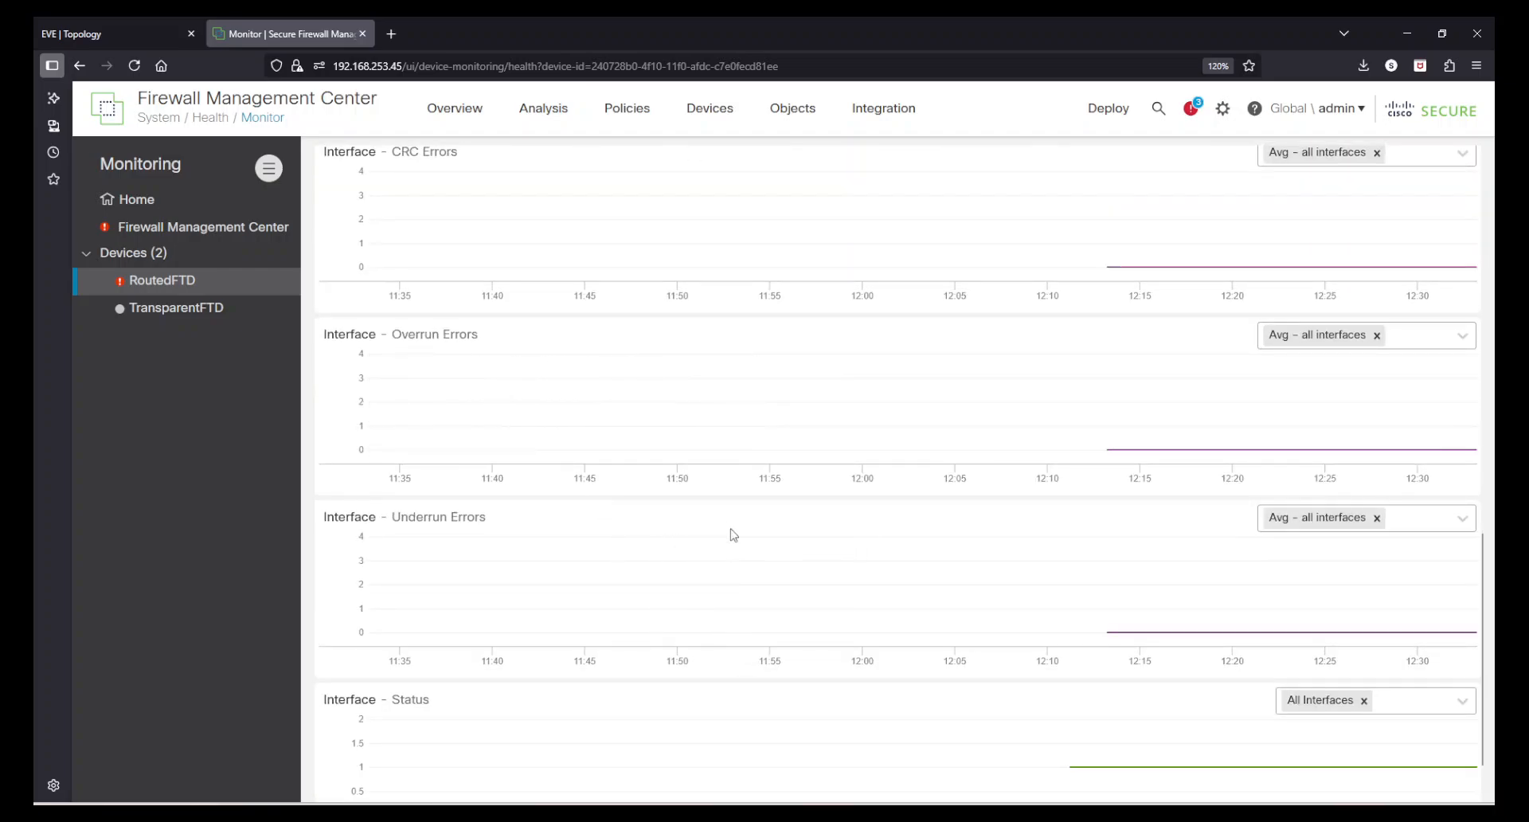
pyautogui.scroll(-1, 796, 558)
pyautogui.scroll(13, 988, 668)
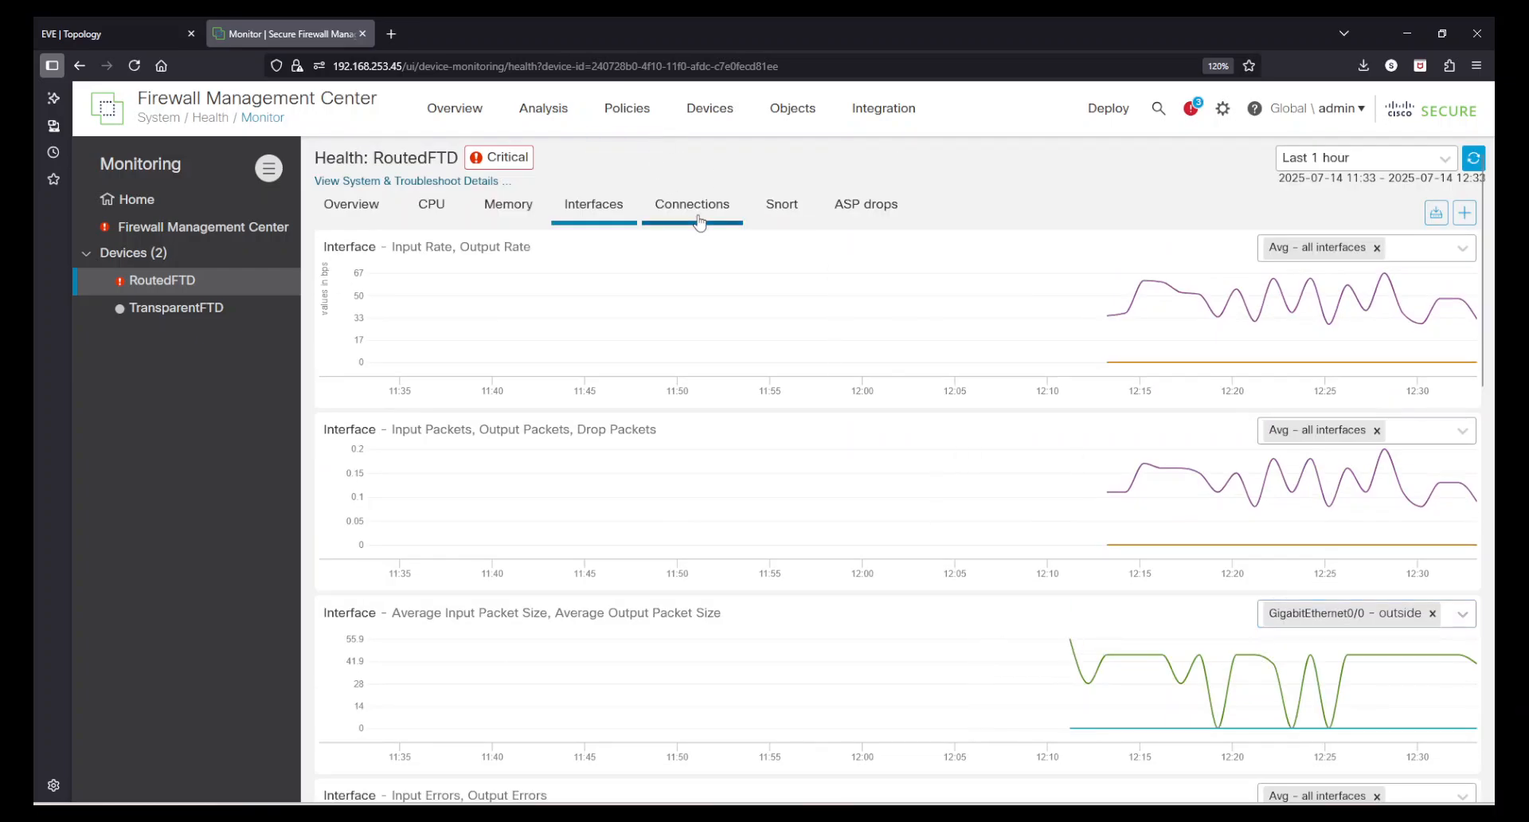
# Step: Review RoutedFTD's connection charts for elephant flows, active and peak connections and NAT translations
pyautogui.click(693, 205)
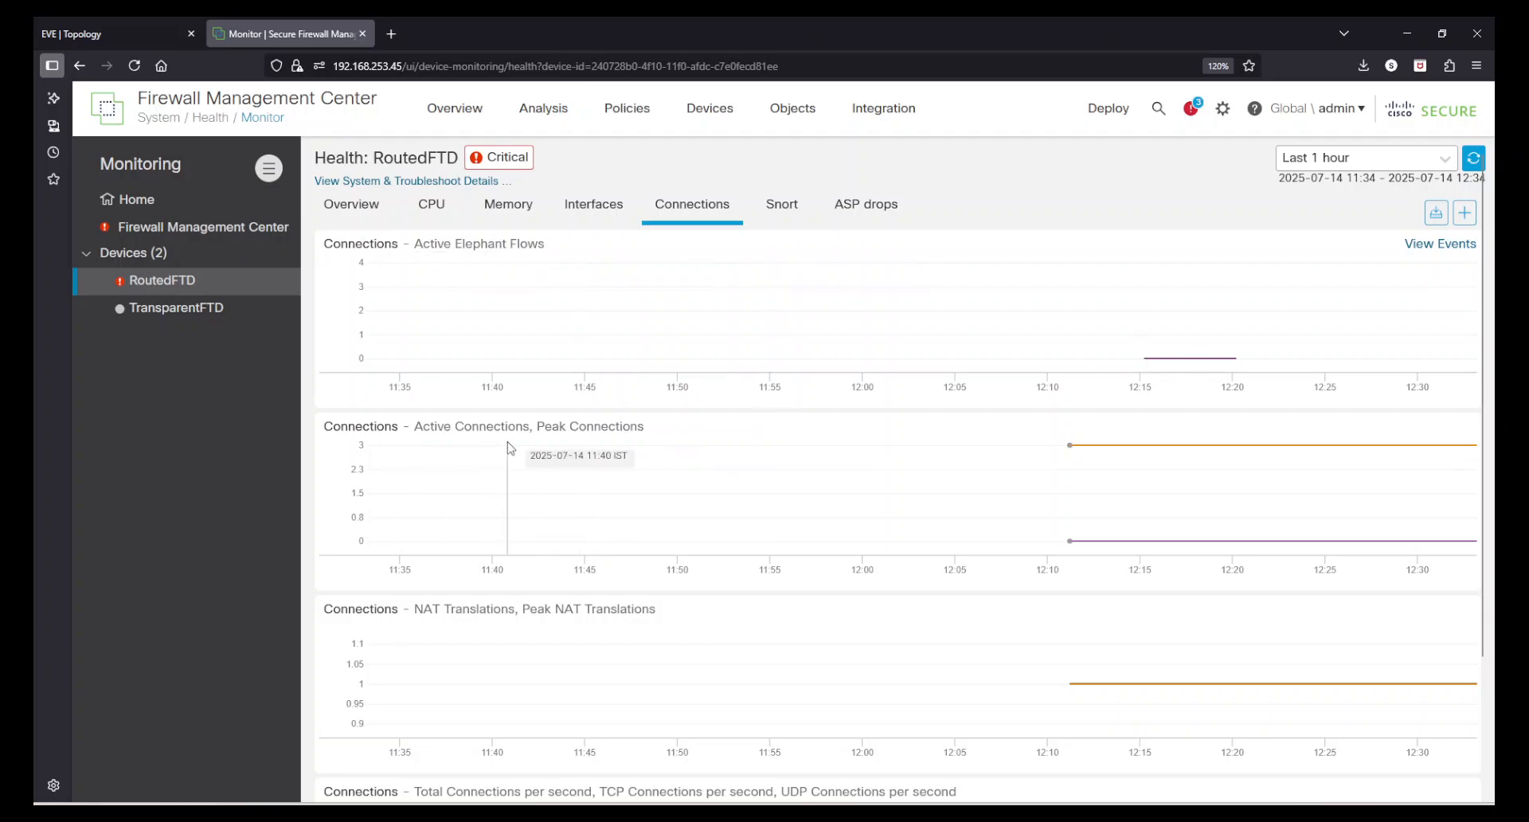
pyautogui.scroll(-2, 908, 526)
pyautogui.scroll(2, 936, 557)
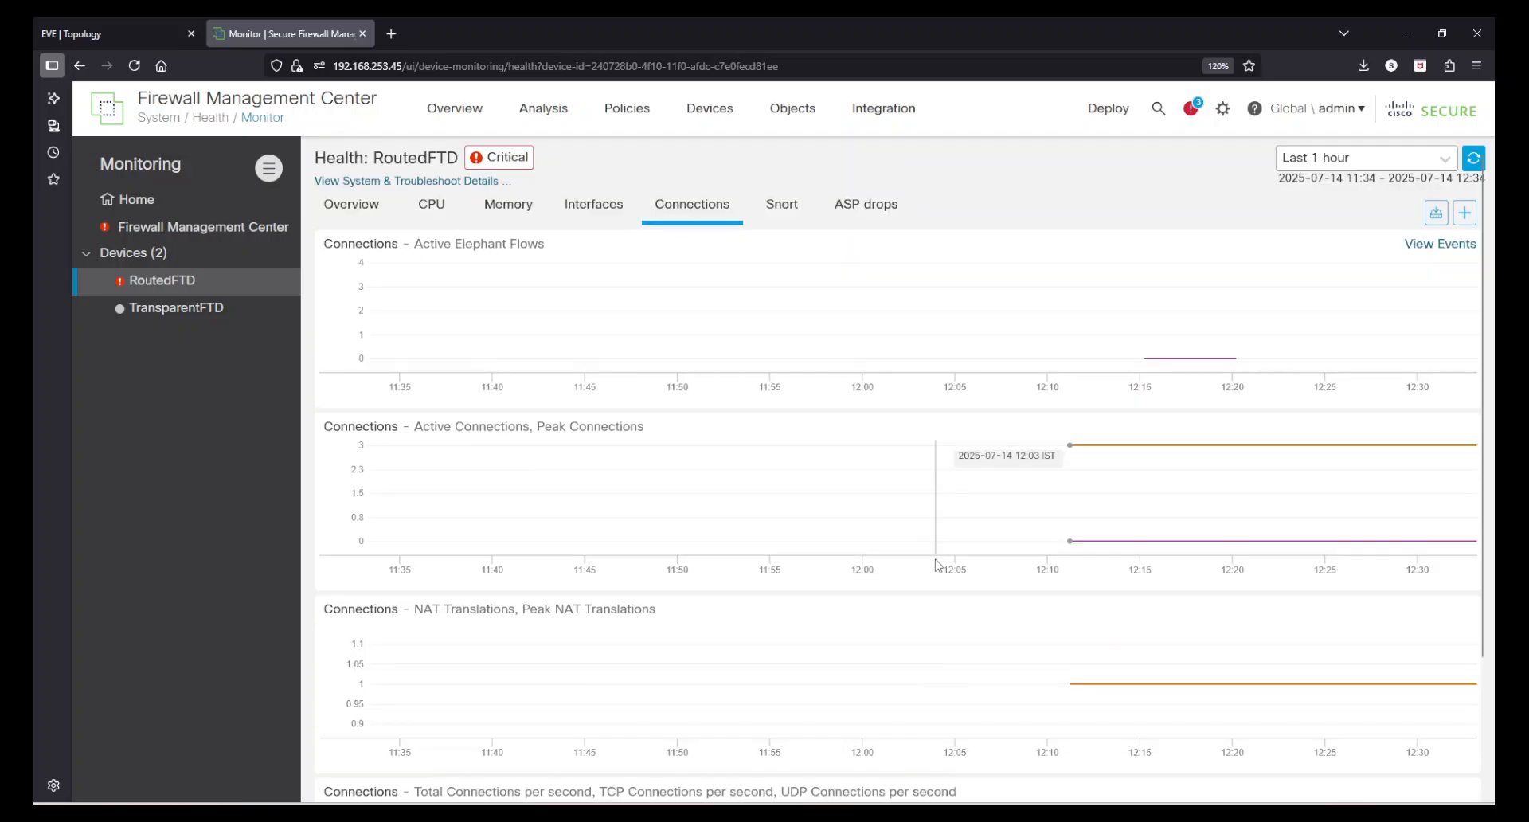
# Step: Check RoutedFTD's Snort charts and look through its ASP drops charts
pyautogui.click(779, 203)
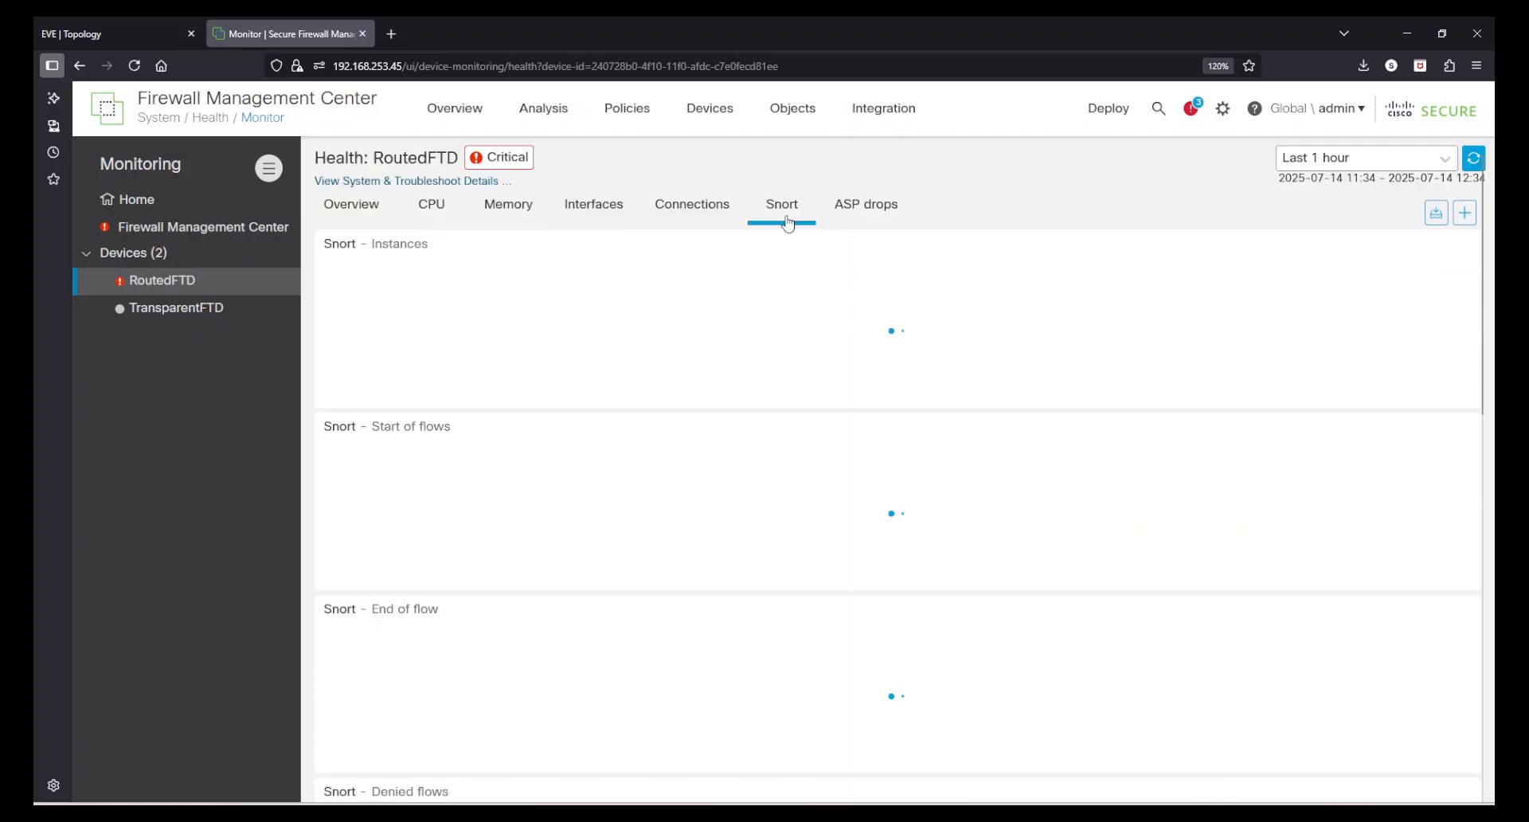
pyautogui.click(863, 223)
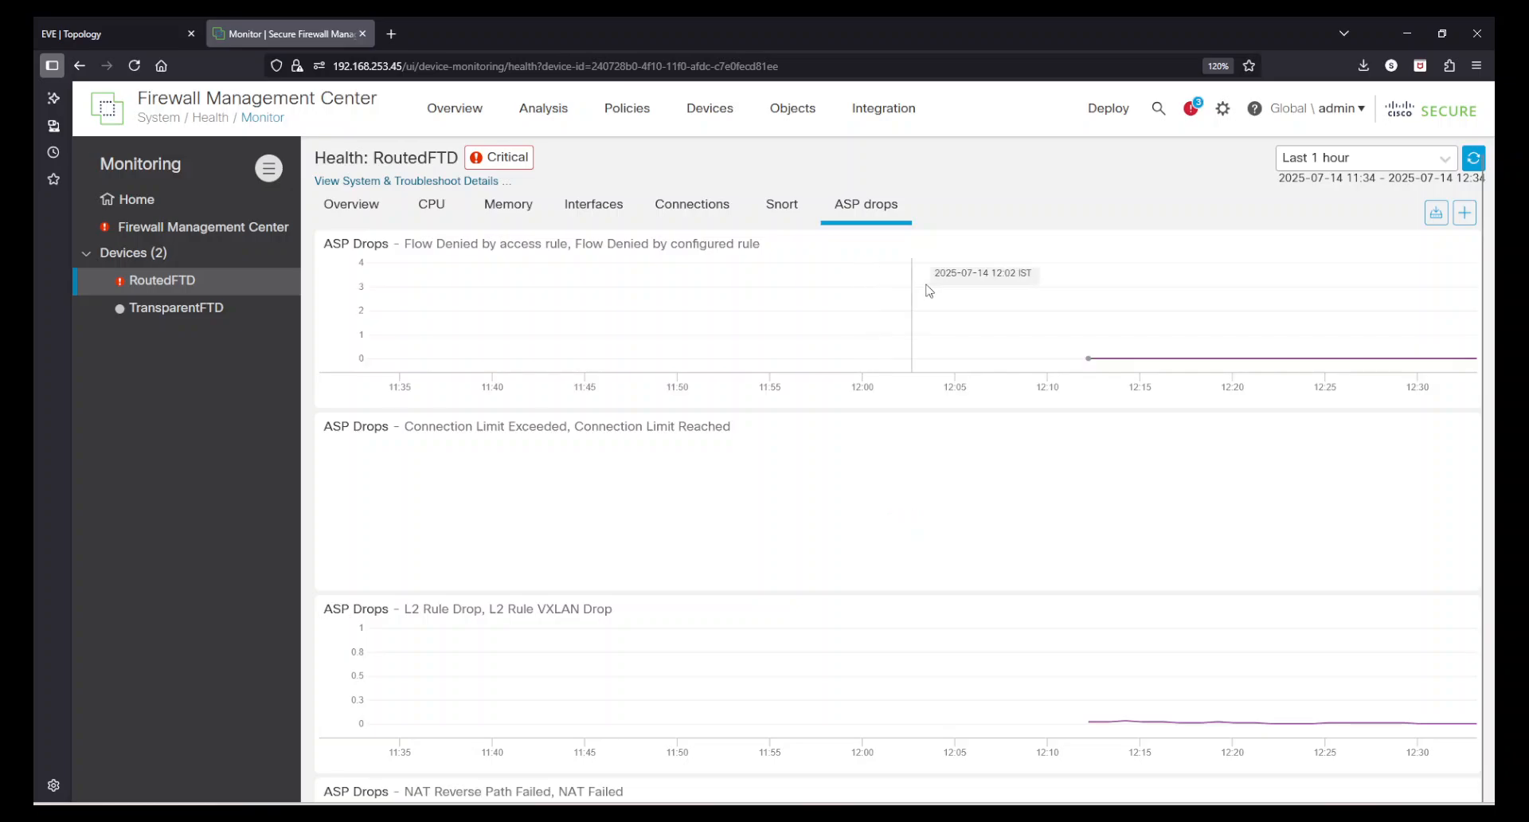
pyautogui.scroll(-10, 922, 486)
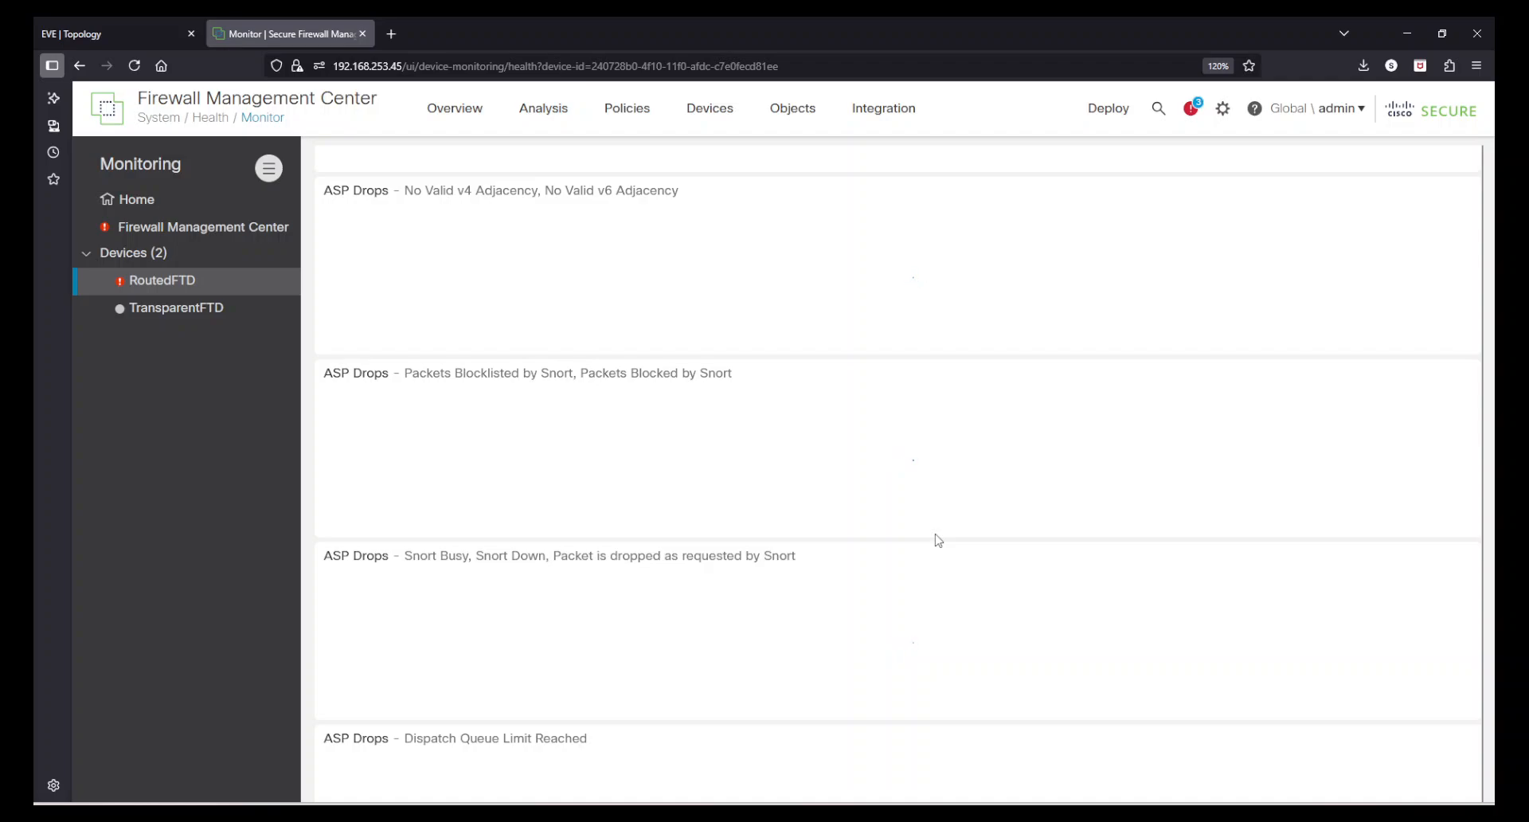
pyautogui.scroll(-7, 947, 541)
pyautogui.scroll(-3, 959, 543)
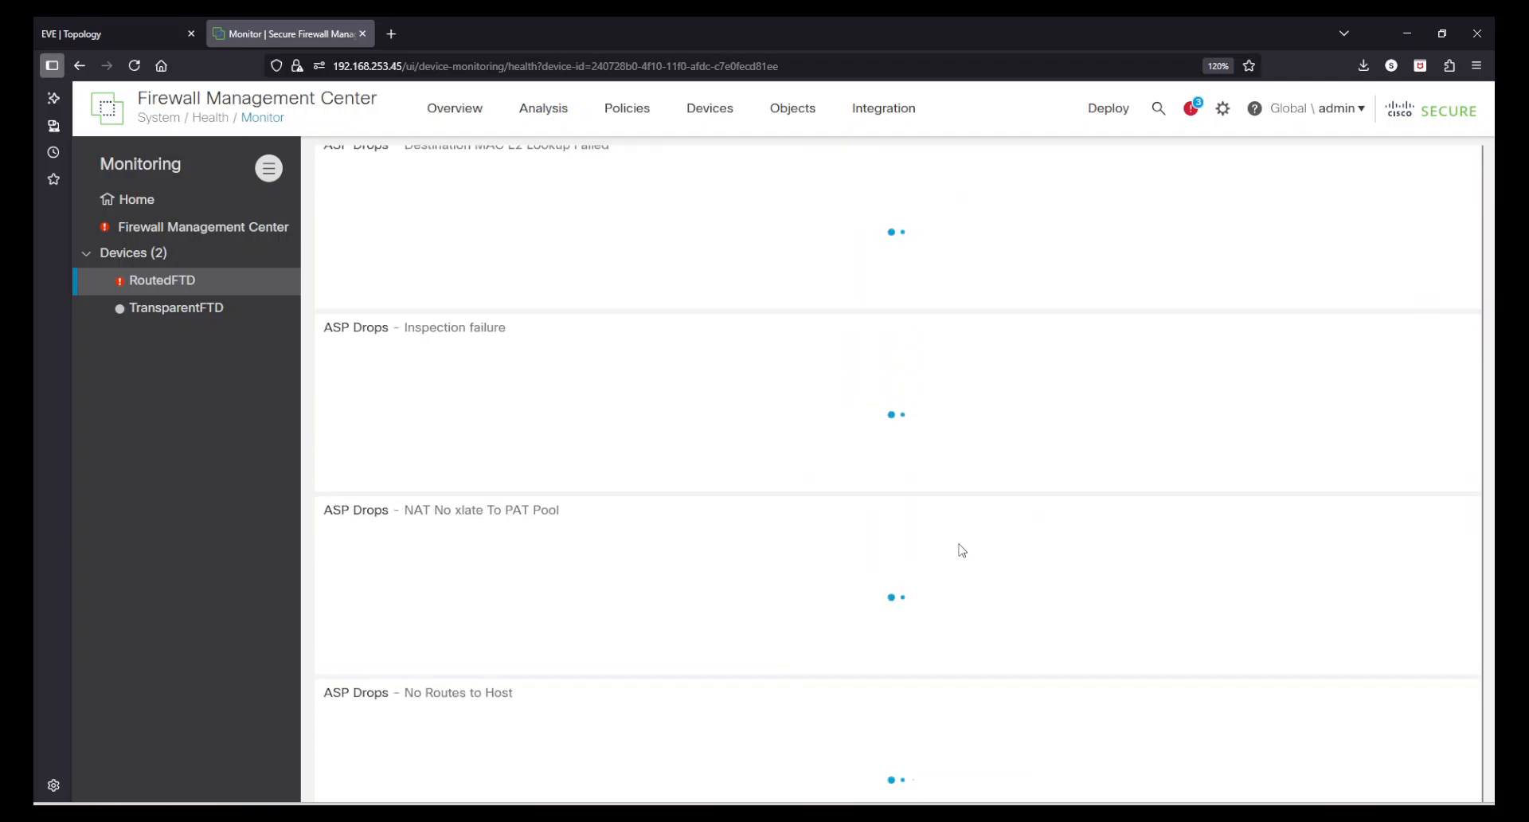
# Step: Open RoutedFTD's health alerts and look through the list, including the critical Interface Status alert
pyautogui.scroll(20, 960, 546)
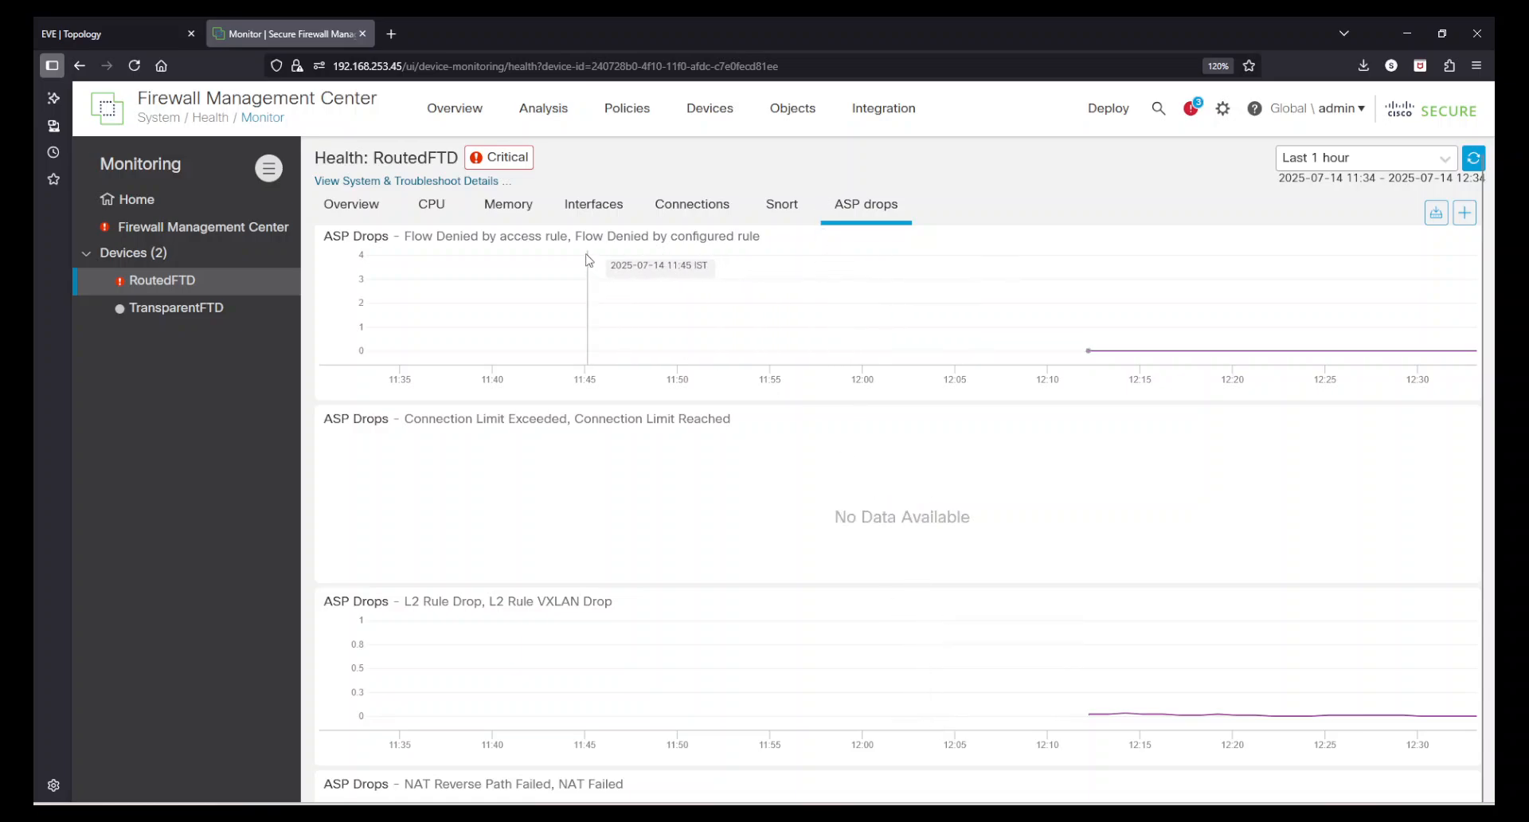
pyautogui.moveTo(470, 163)
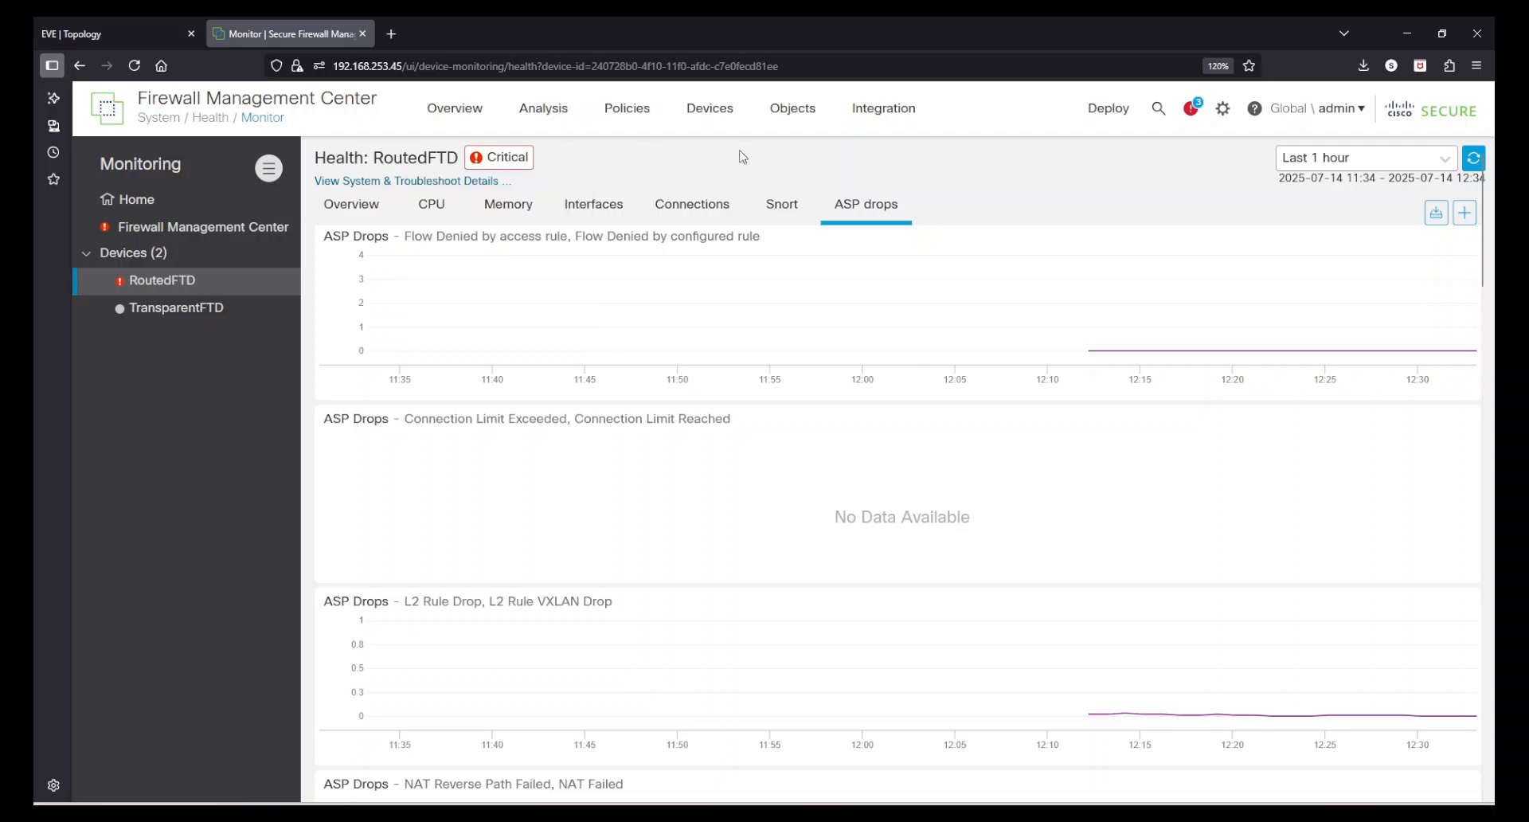
pyautogui.click(497, 156)
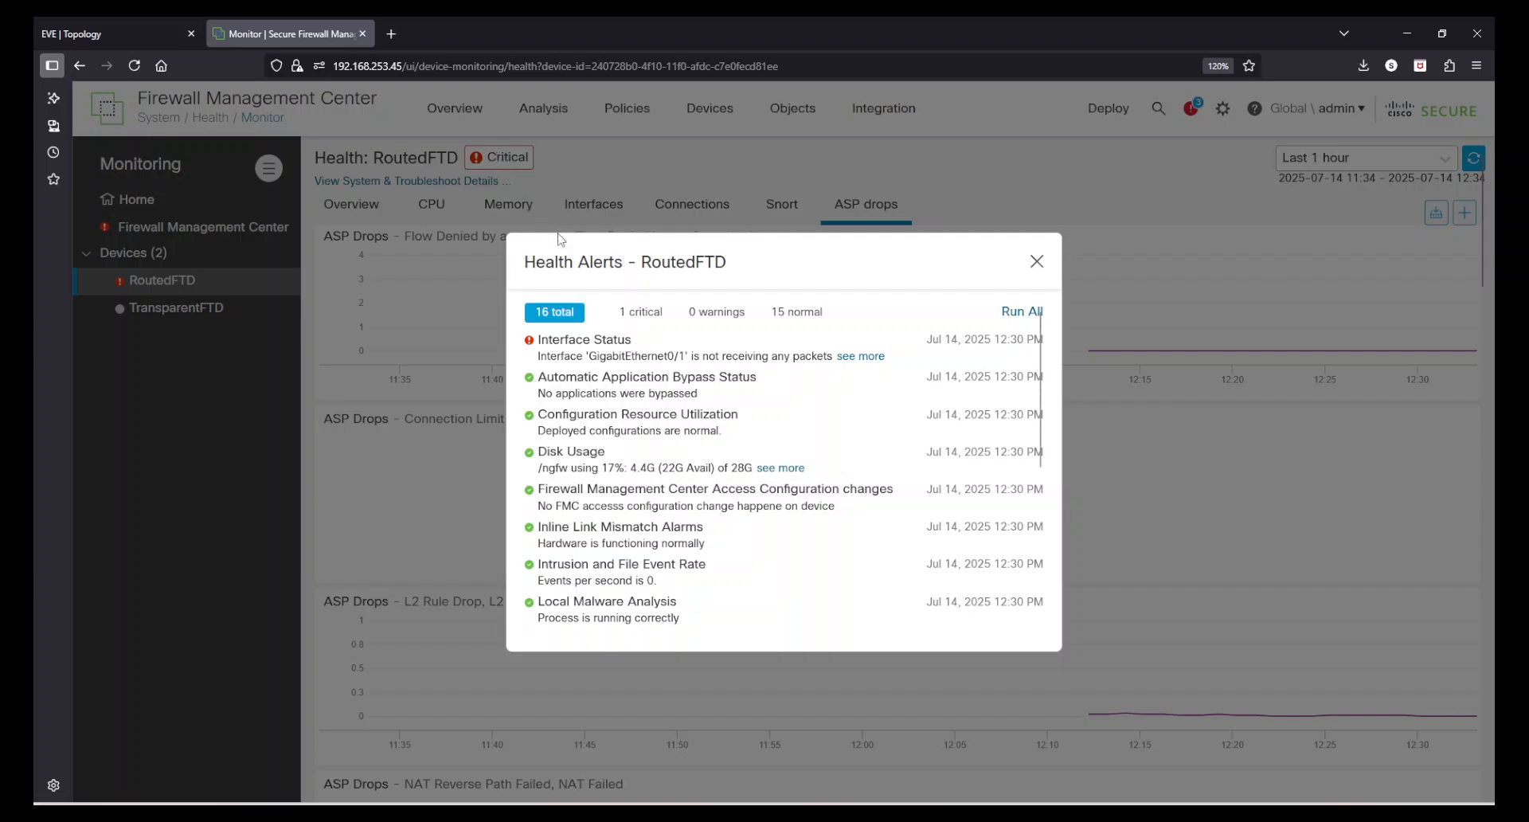
pyautogui.moveTo(569, 344); pyautogui.dragTo(813, 356)
pyautogui.click(816, 354)
pyautogui.scroll(-3, 790, 434)
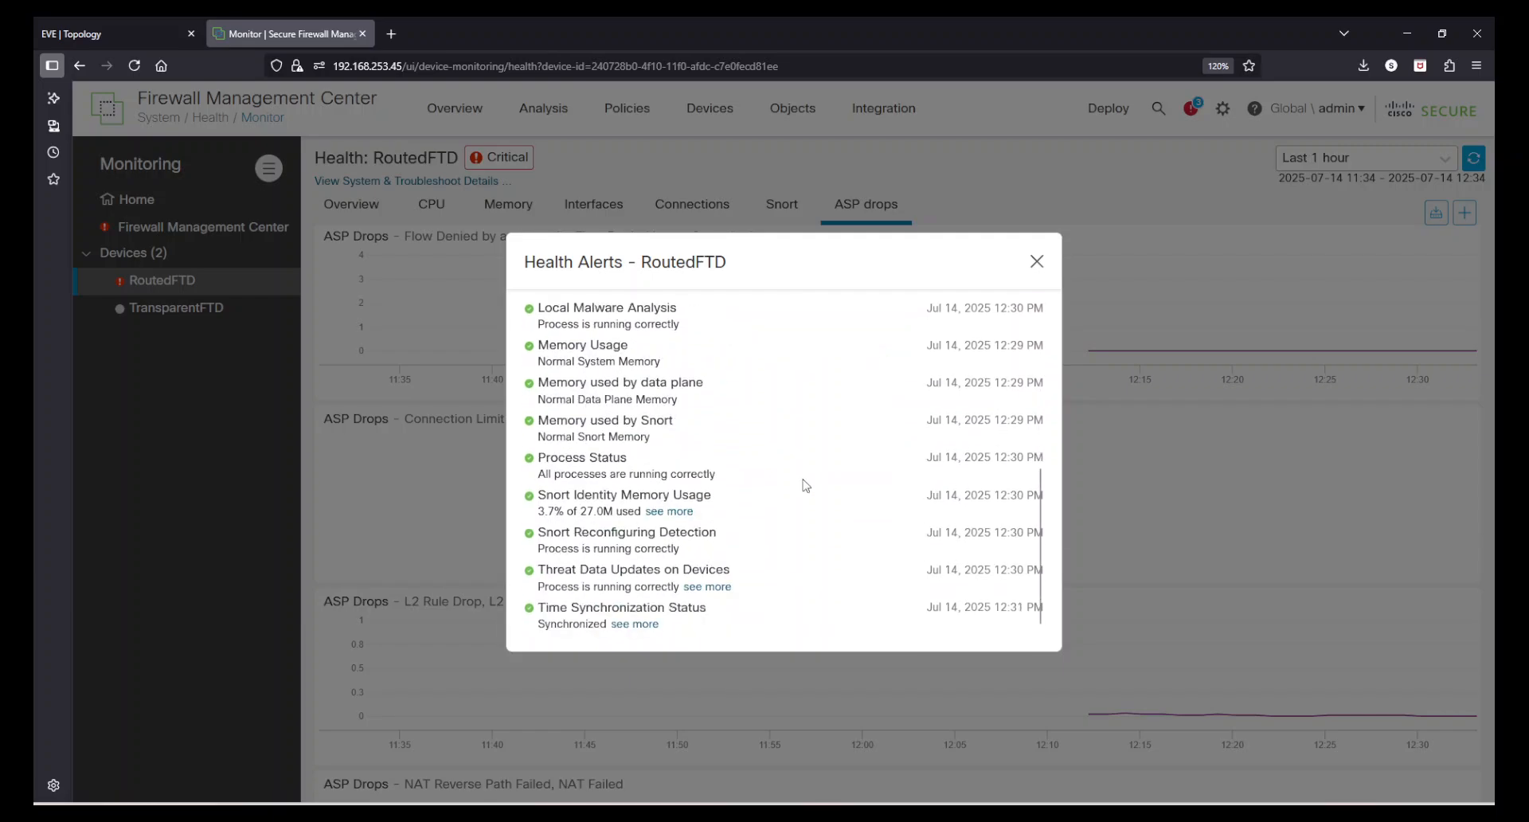
pyautogui.scroll(3, 813, 505)
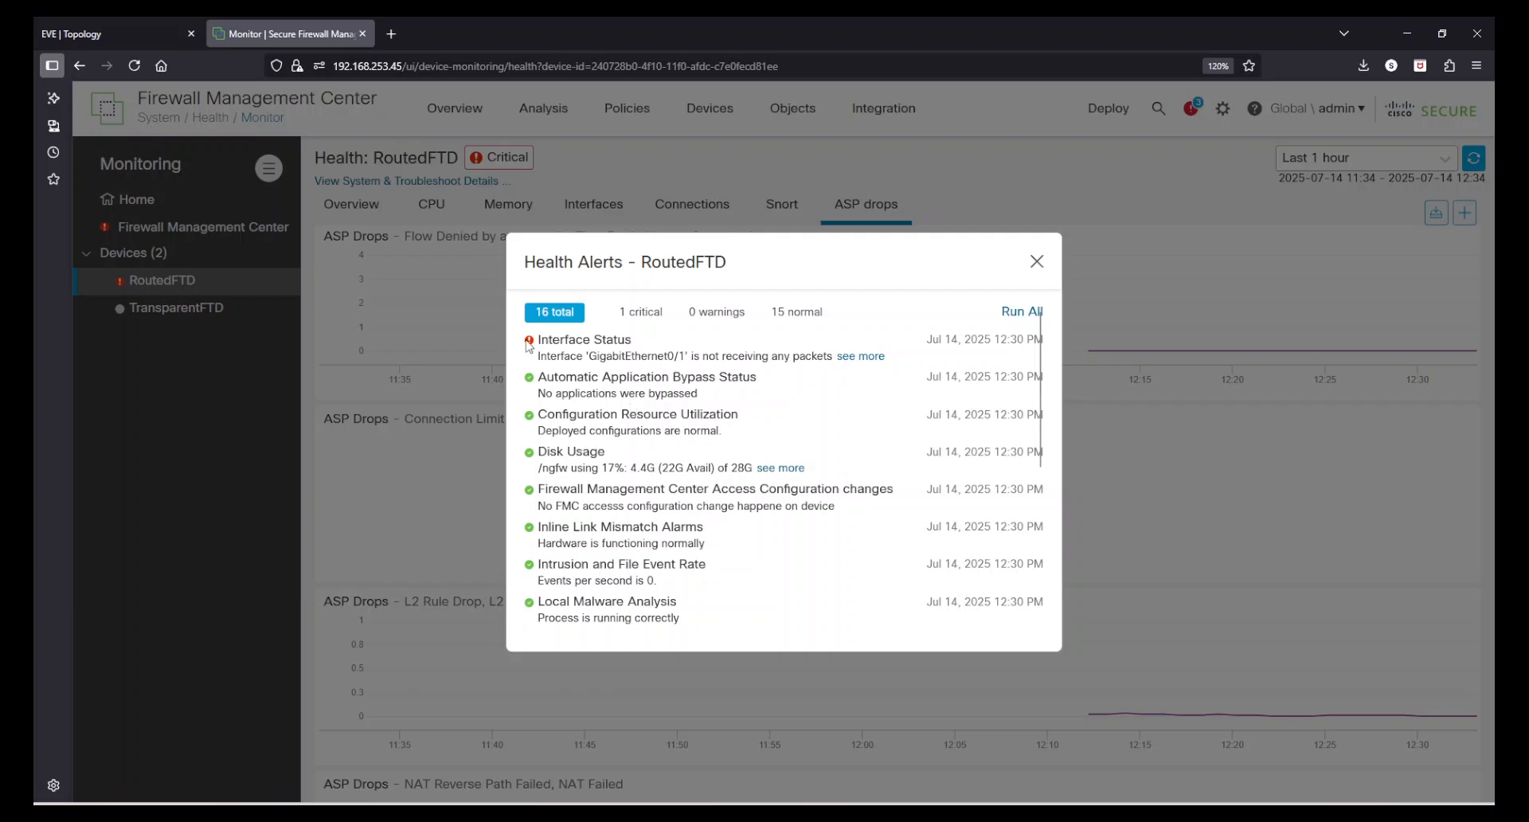
# Step: Check the routed FTD's connections in the EVE topology, and return to its Interface Status alert in Firewall Management Center
pyautogui.click(150, 16)
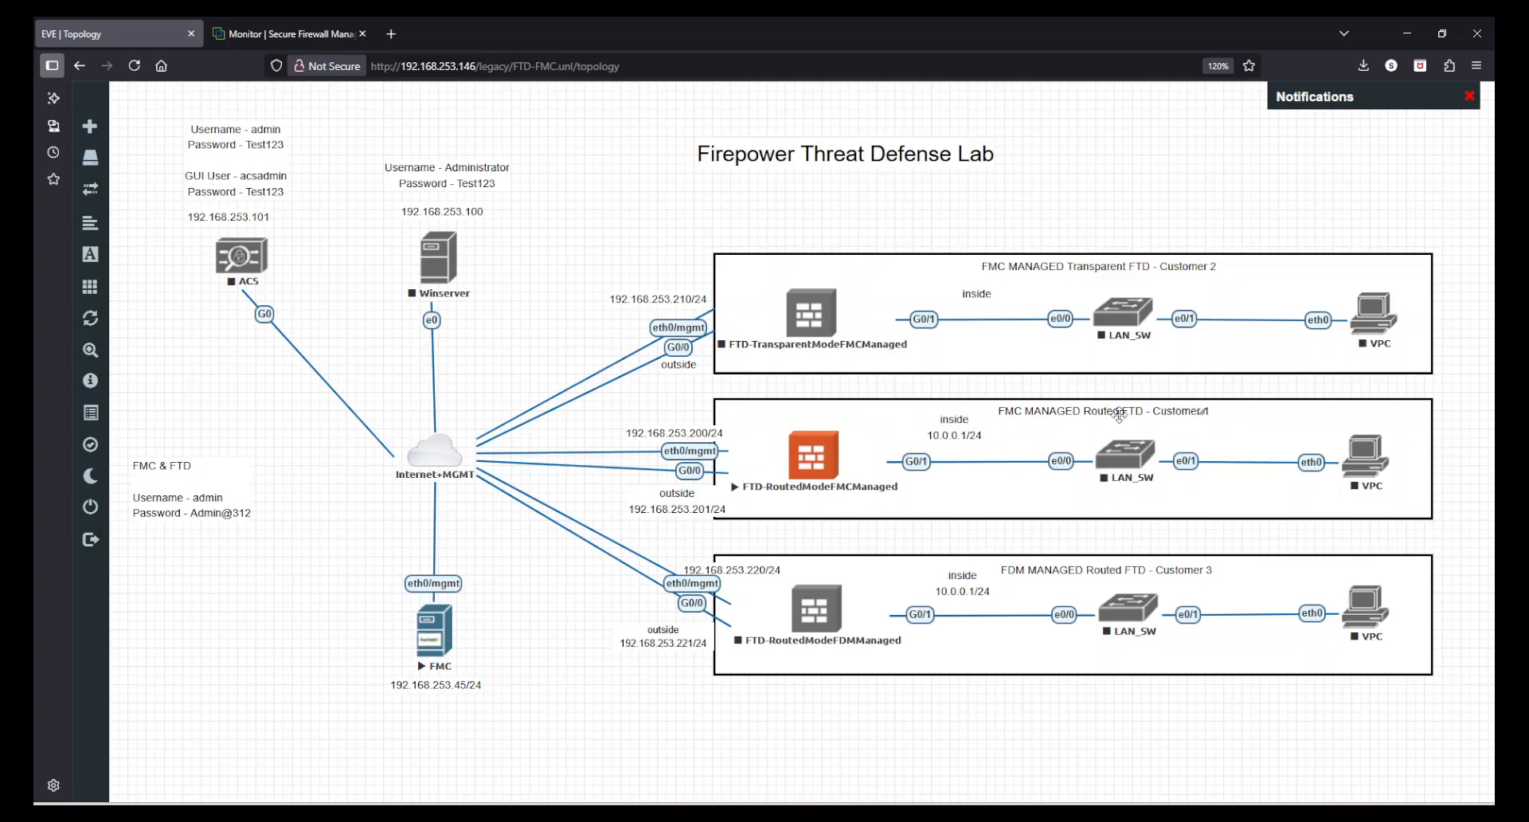
pyautogui.click(309, 16)
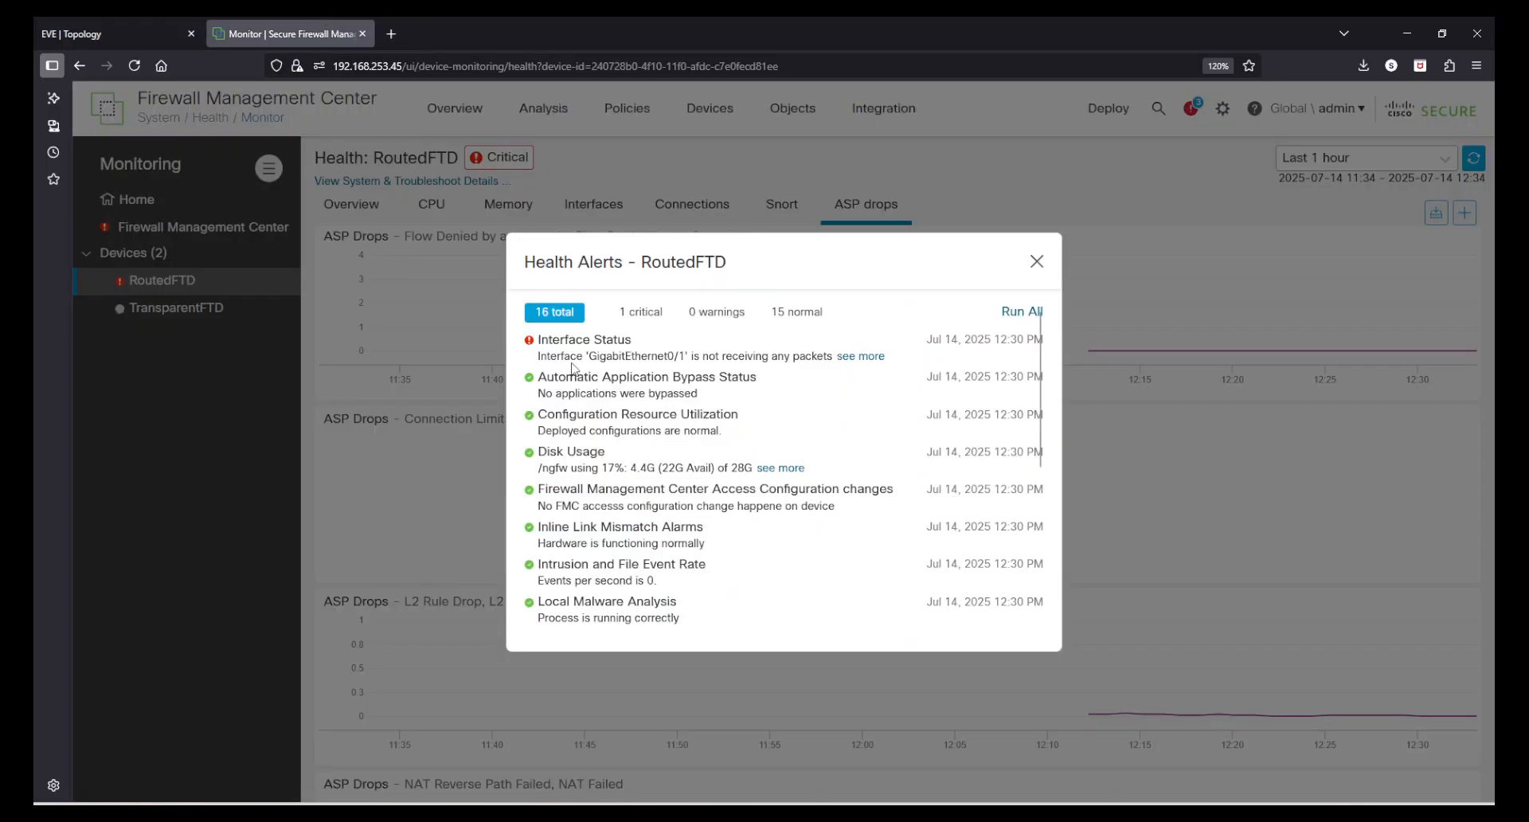
pyautogui.moveTo(550, 354); pyautogui.dragTo(734, 368)
pyautogui.click(734, 368)
# Step: Run all health checks for RoutedFTD, review the refreshed alerts and their timestamps, and close the alert list
pyautogui.click(1022, 312)
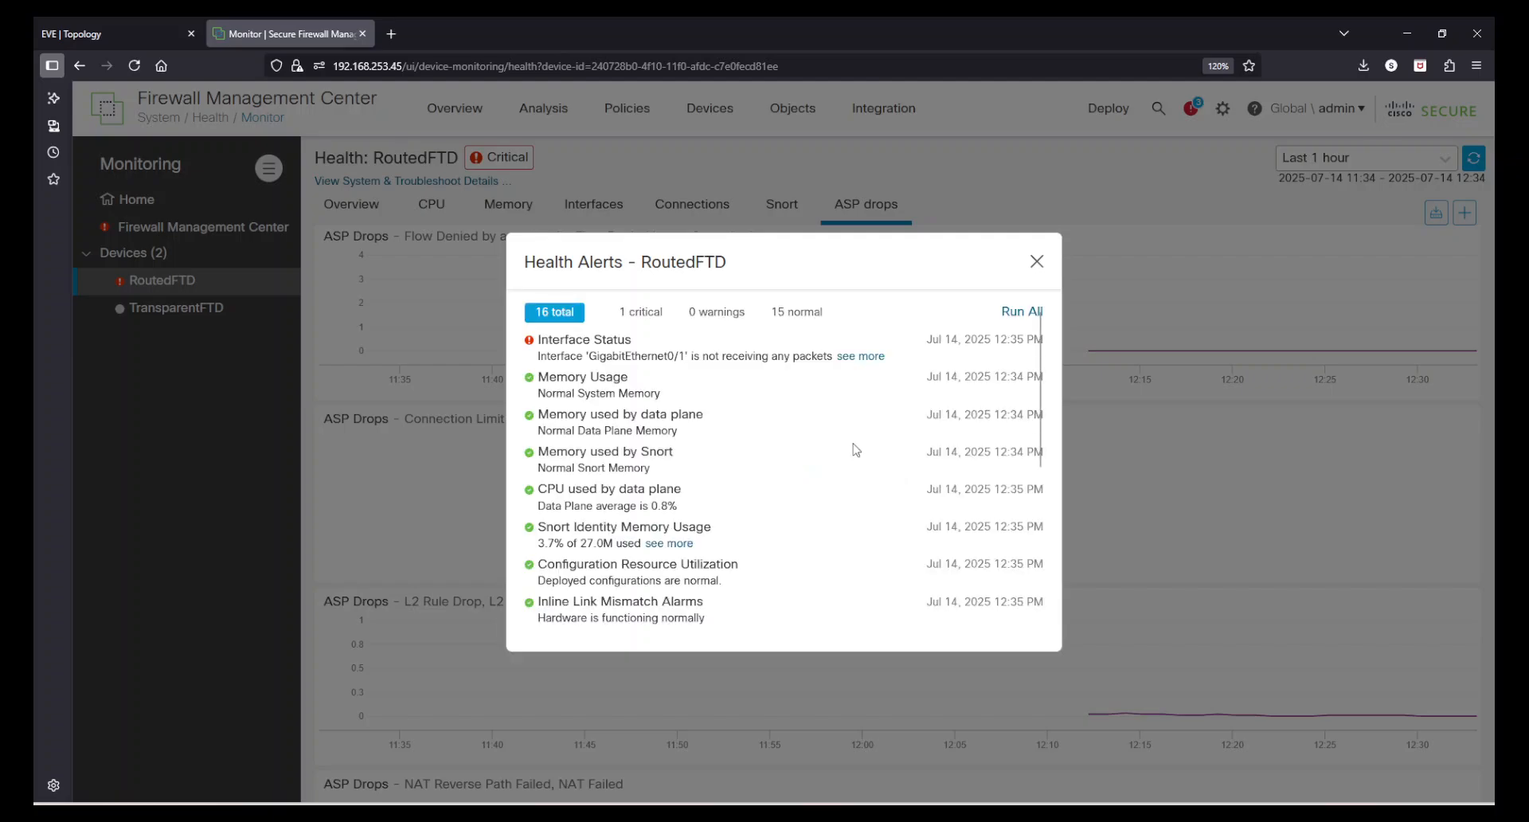
pyautogui.scroll(-3, 852, 442)
pyautogui.scroll(3, 853, 441)
pyautogui.moveTo(933, 378); pyautogui.dragTo(1026, 373)
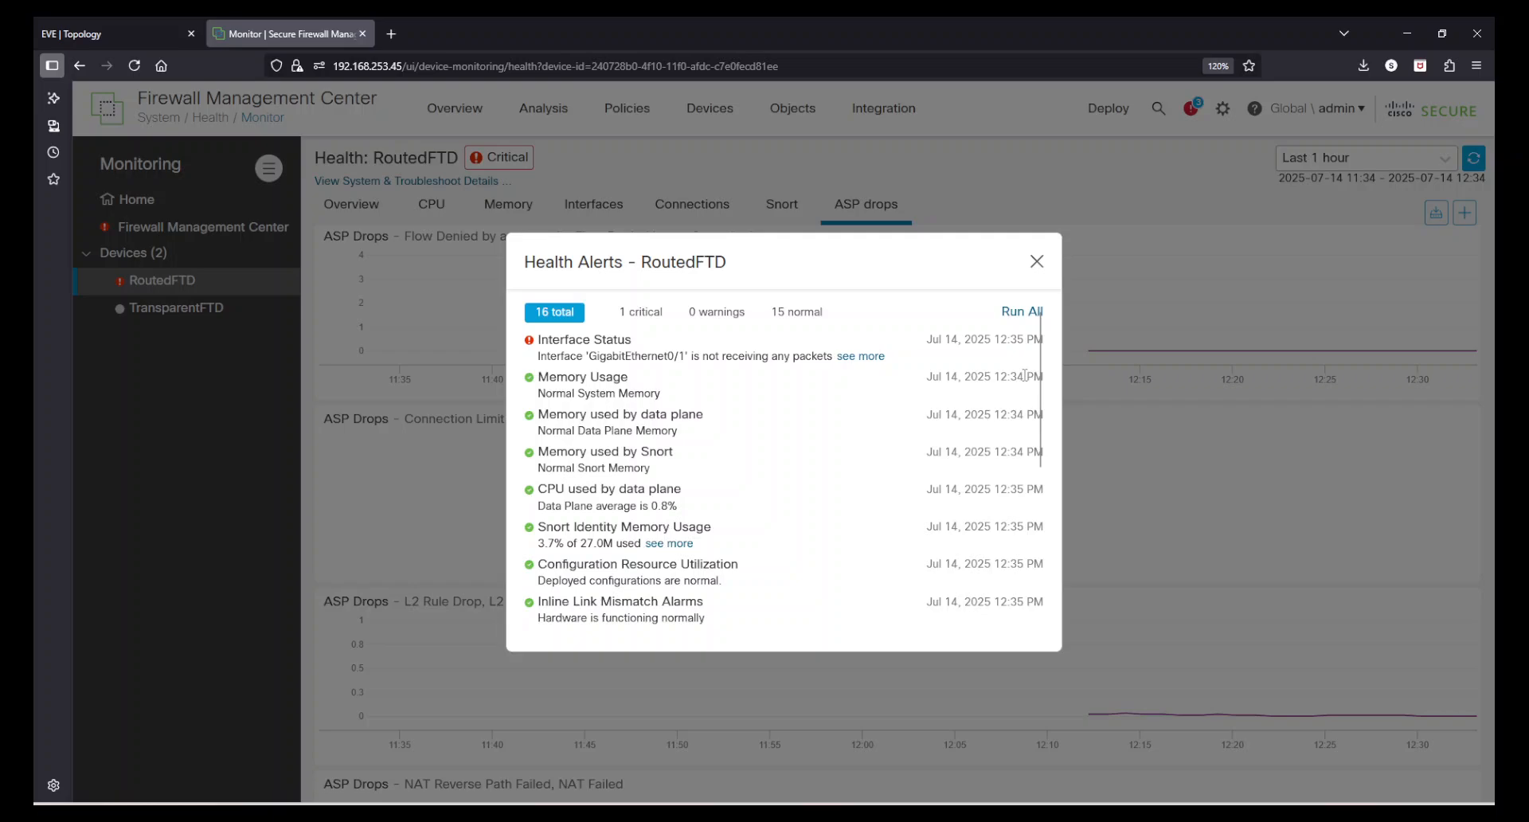
pyautogui.click(1037, 262)
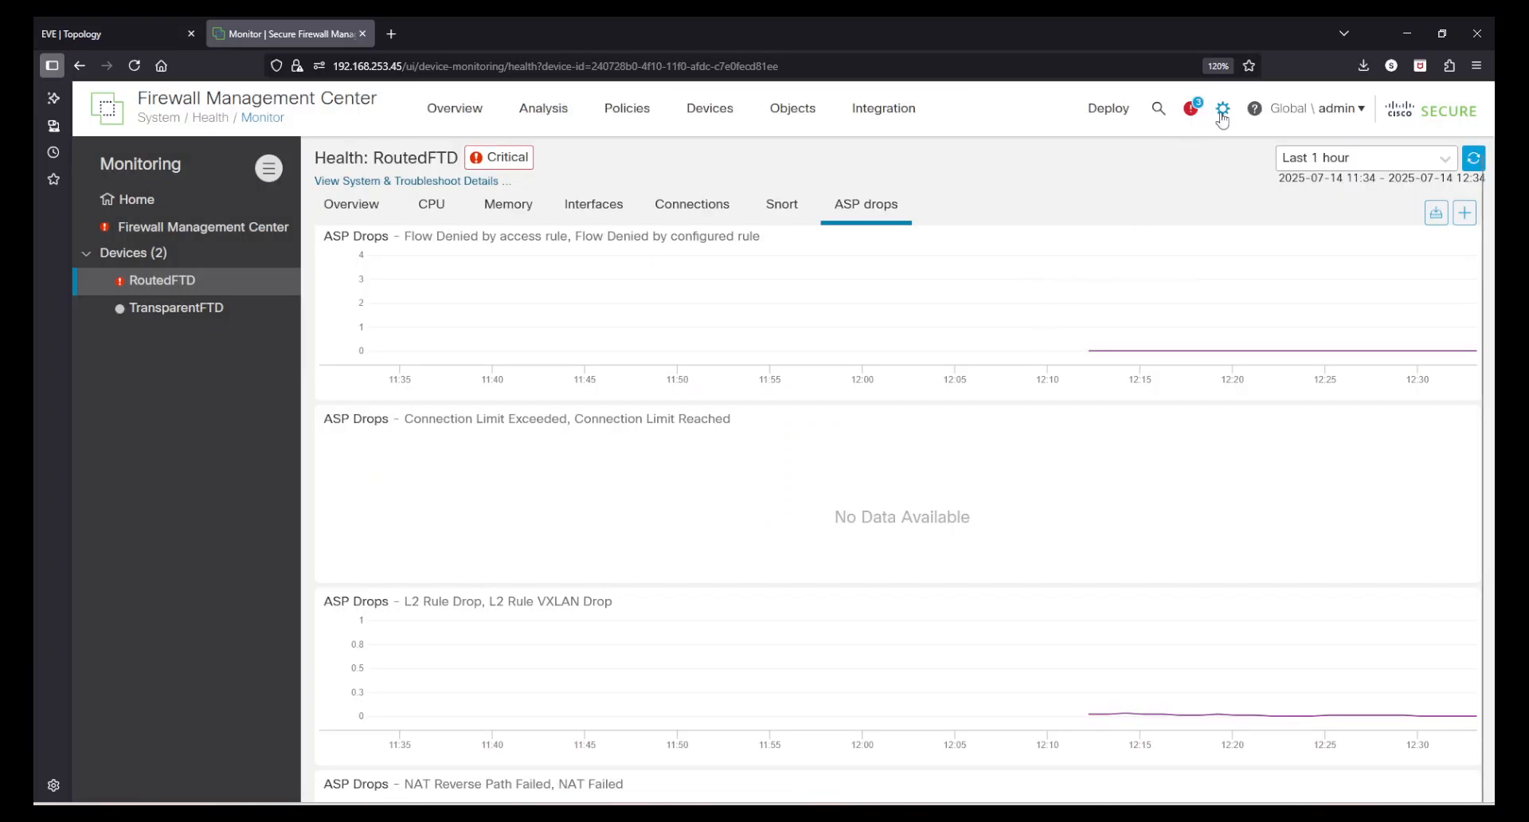
pyautogui.click(1222, 109)
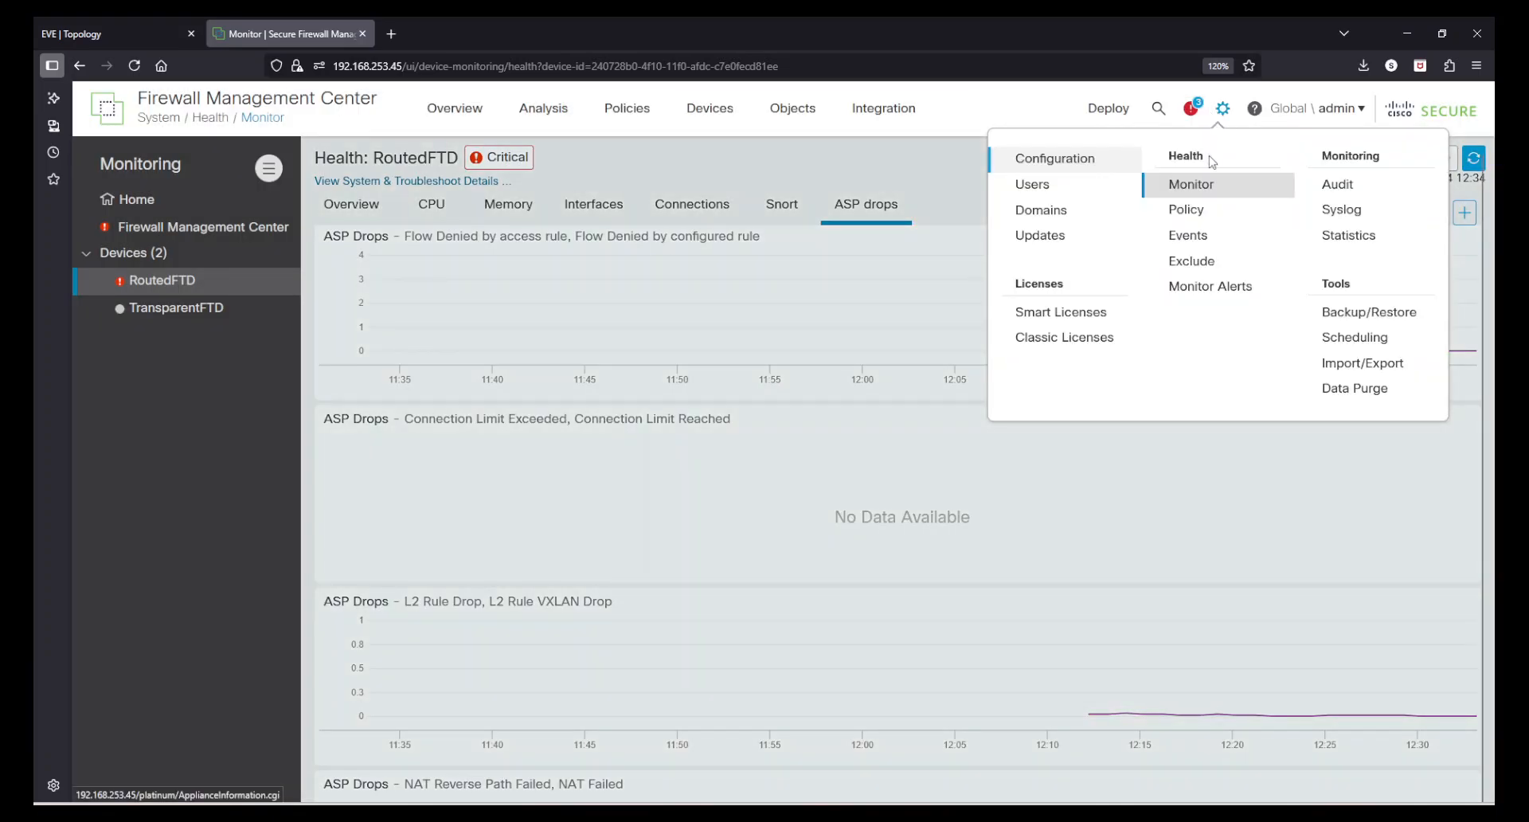
pyautogui.click(929, 175)
pyautogui.click(208, 532)
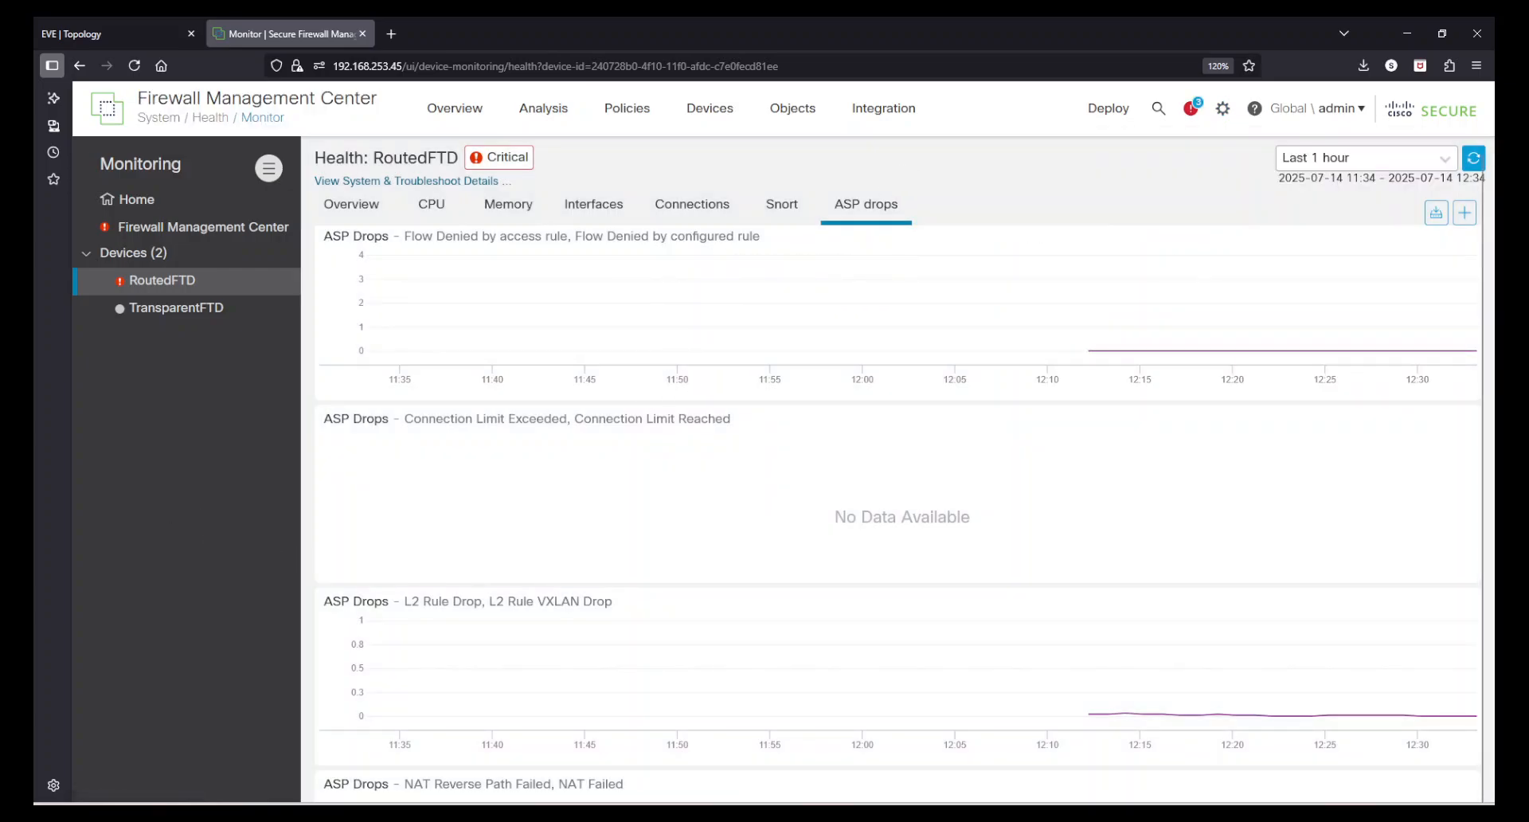